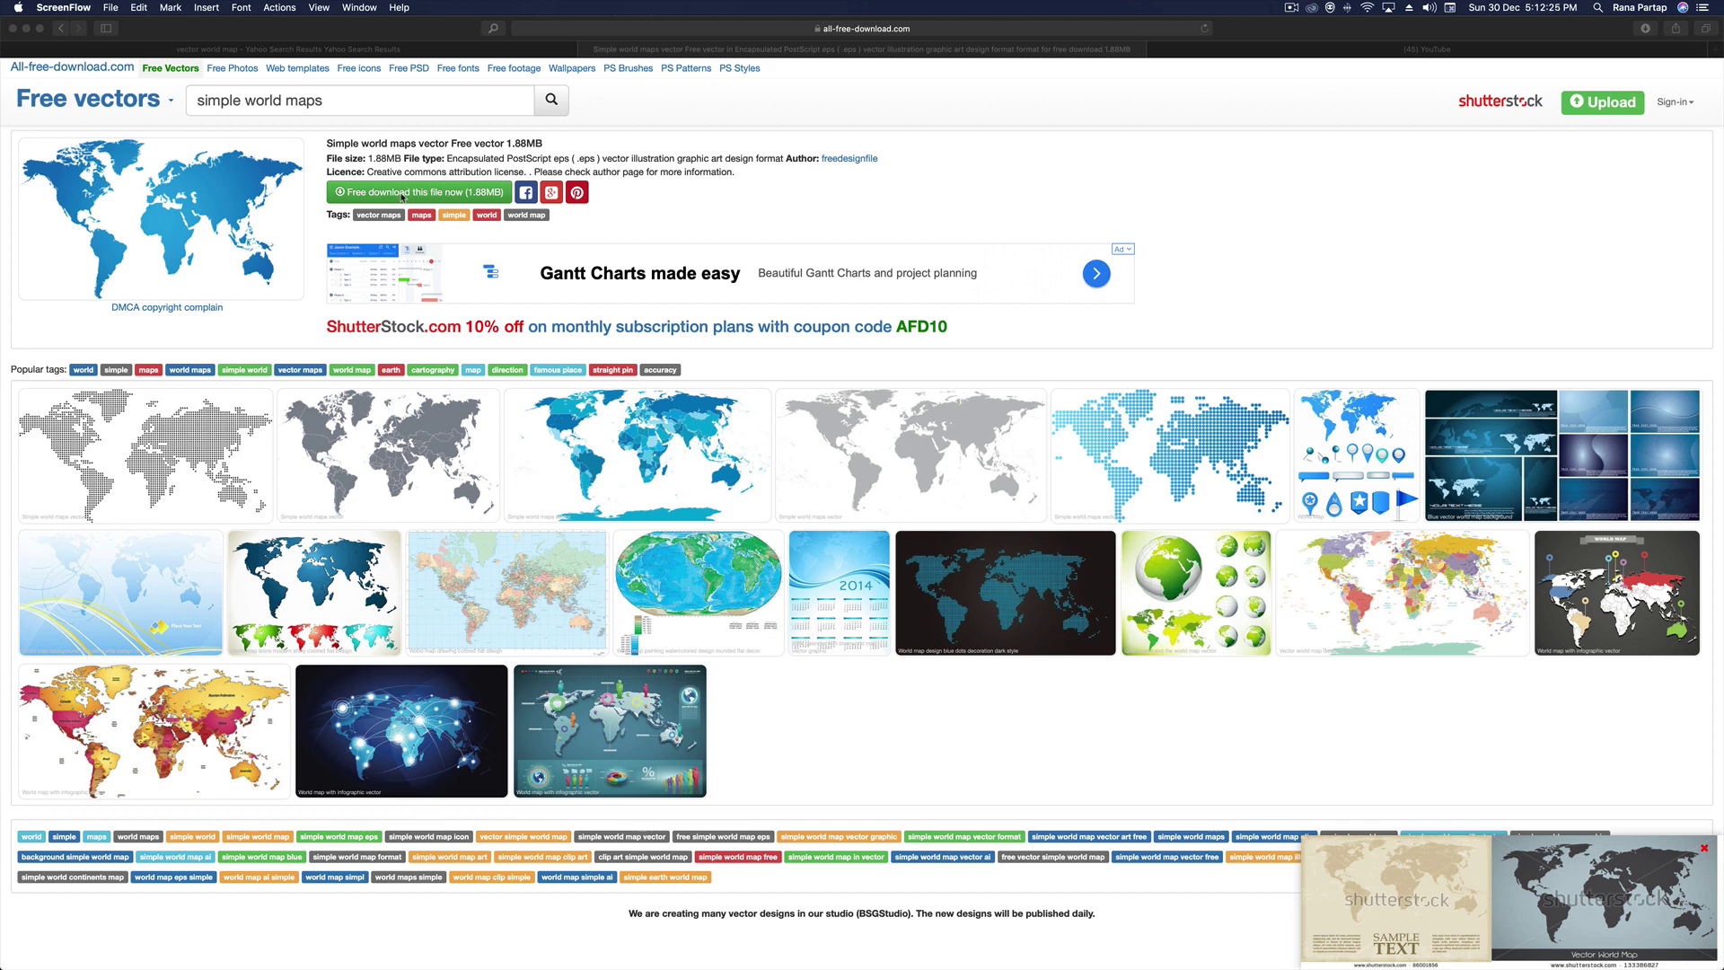
Switch to Illustrator and select the blue world map artwork
key(super+Tab)
key(super+Tab)
key(super+Tab)
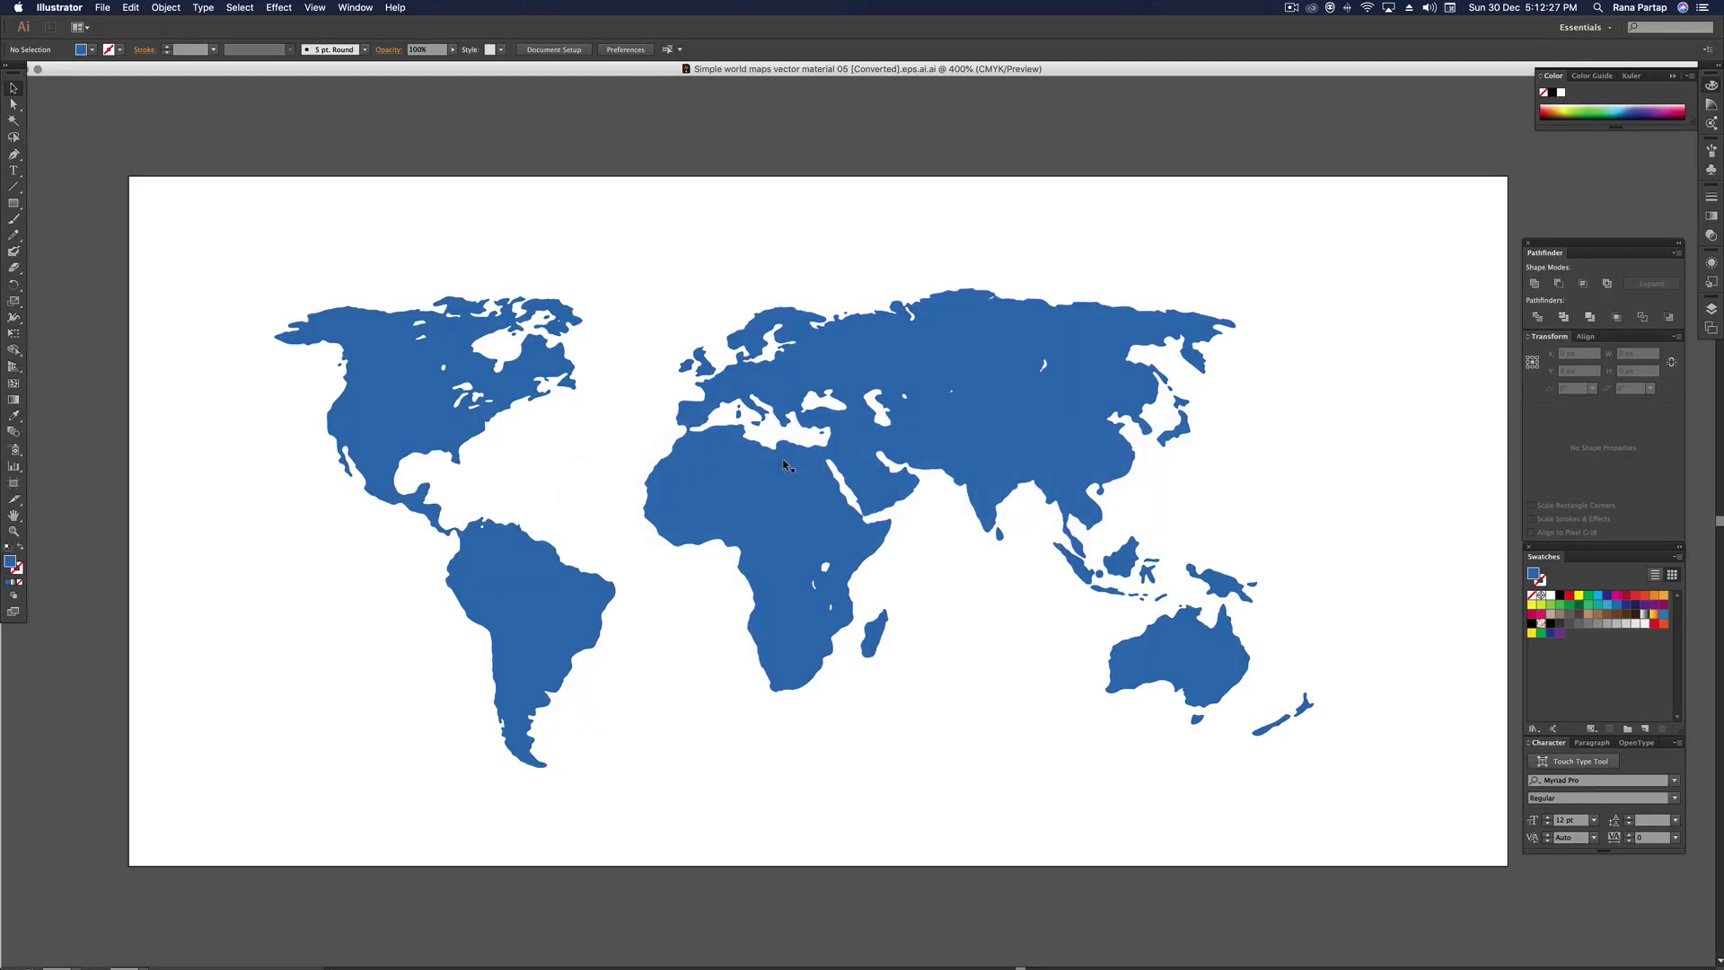
click(759, 469)
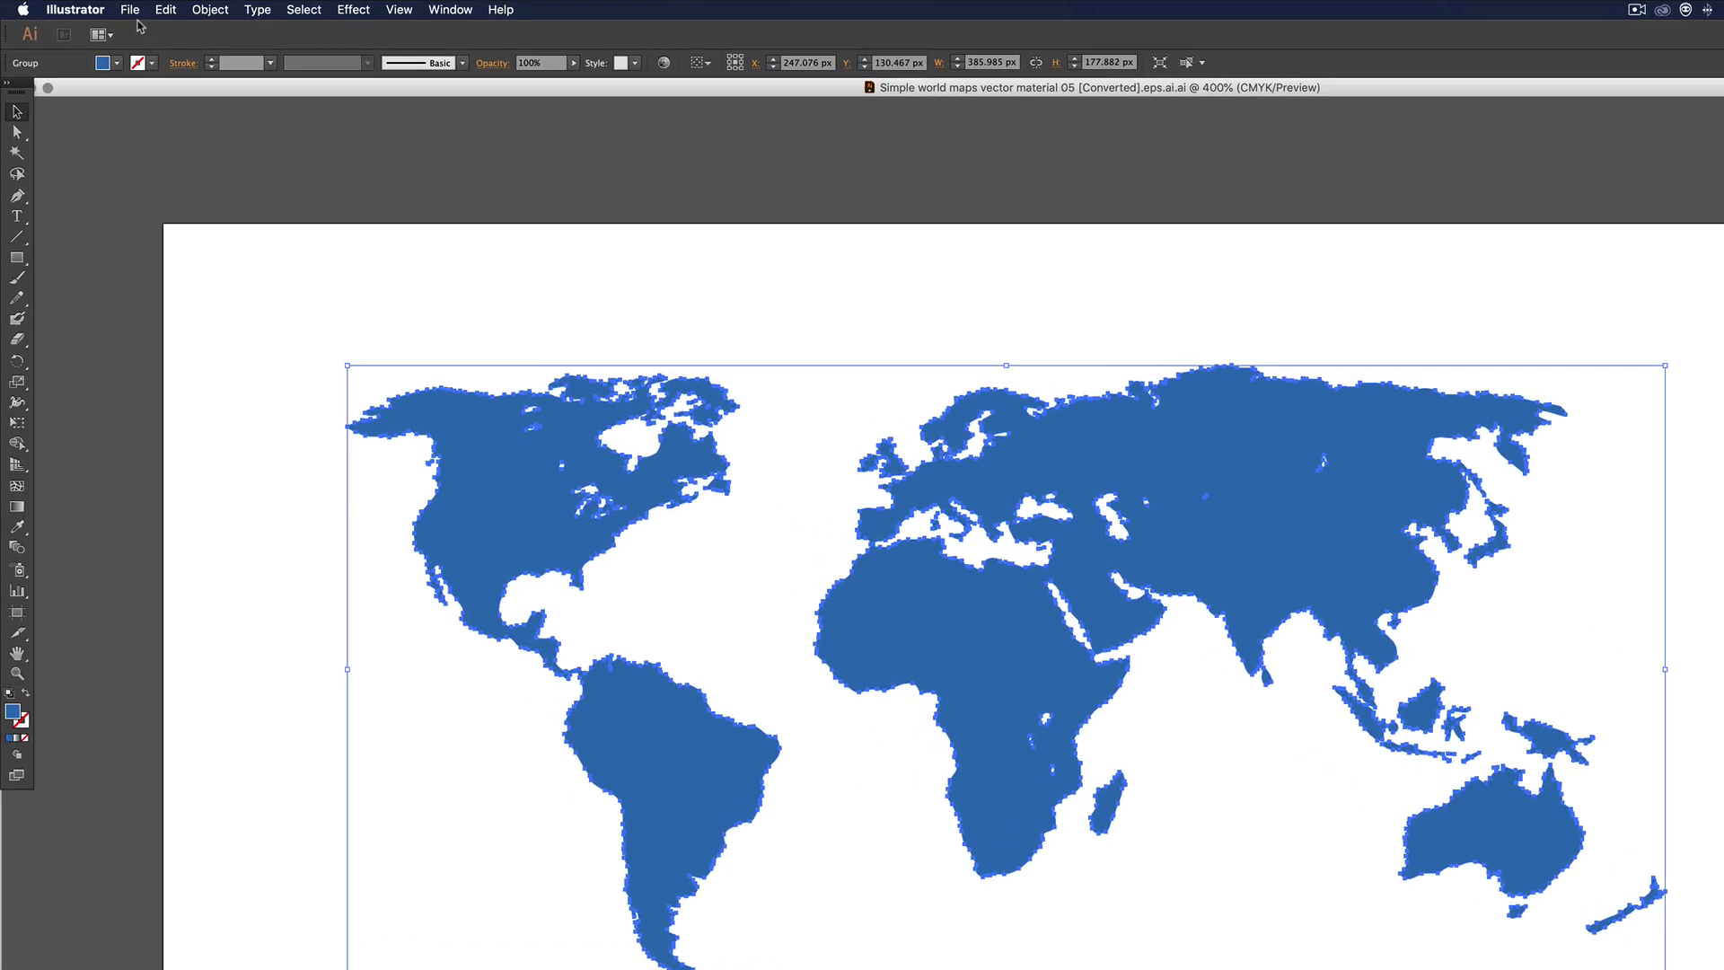
Save the map to the Desktop as world map.ai in the Illustrator 8 format, accepting the legacy conversion
click(105, 8)
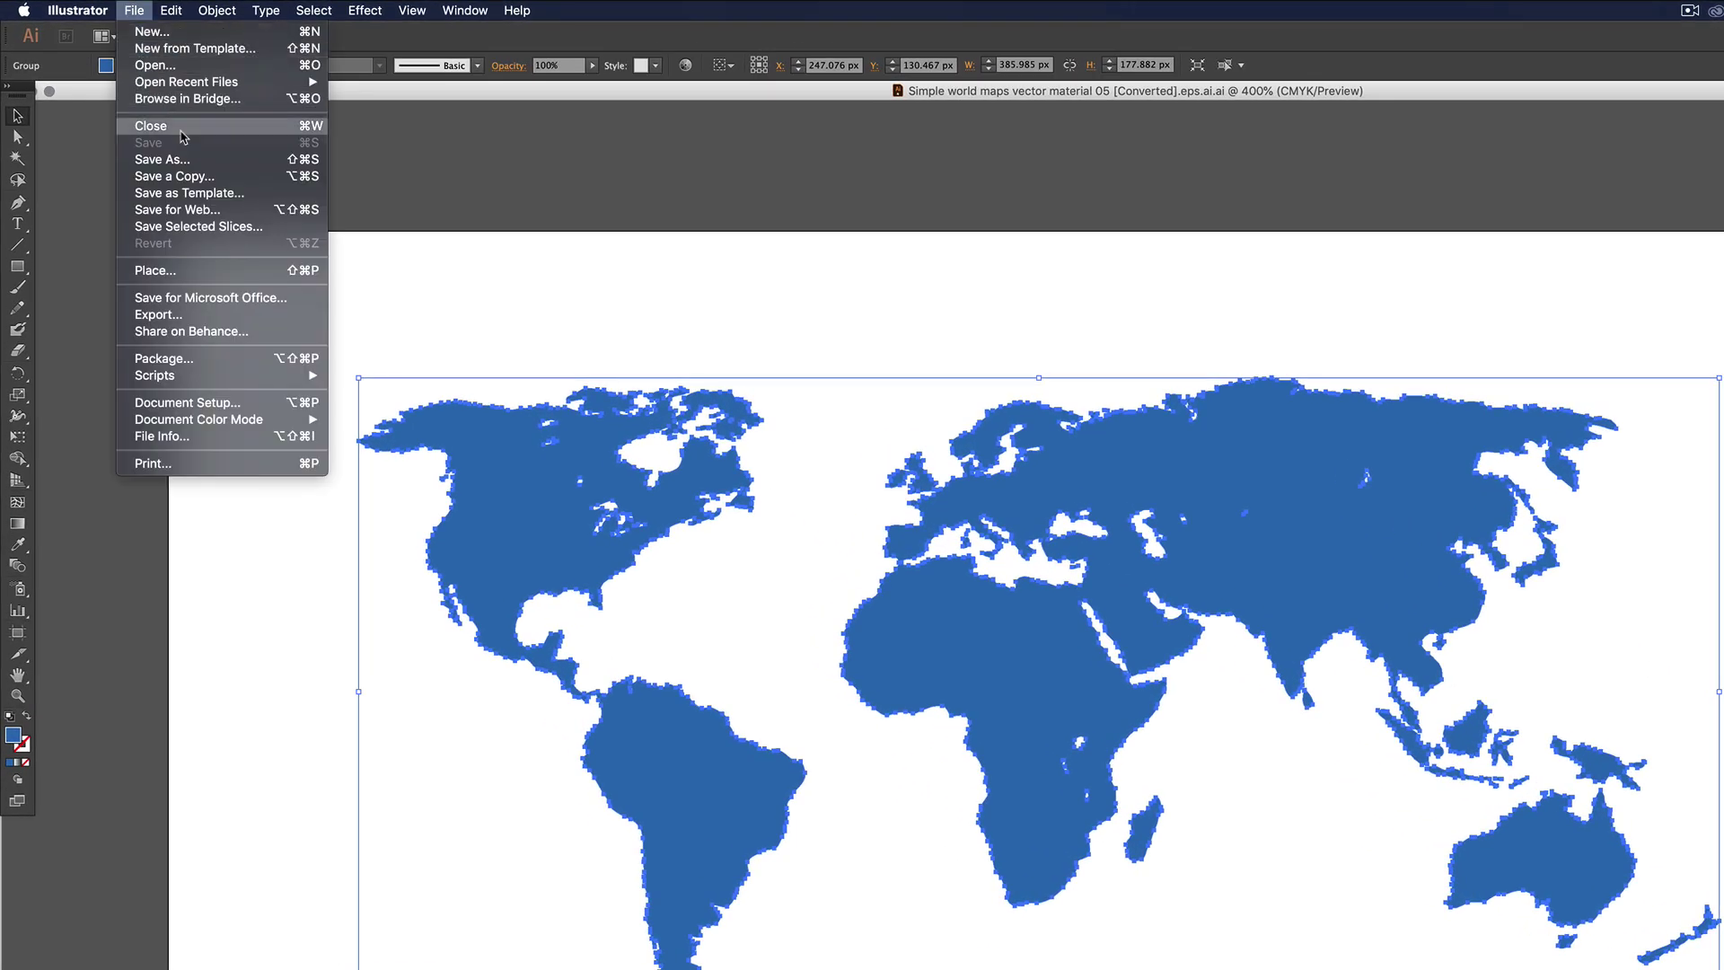
click(206, 161)
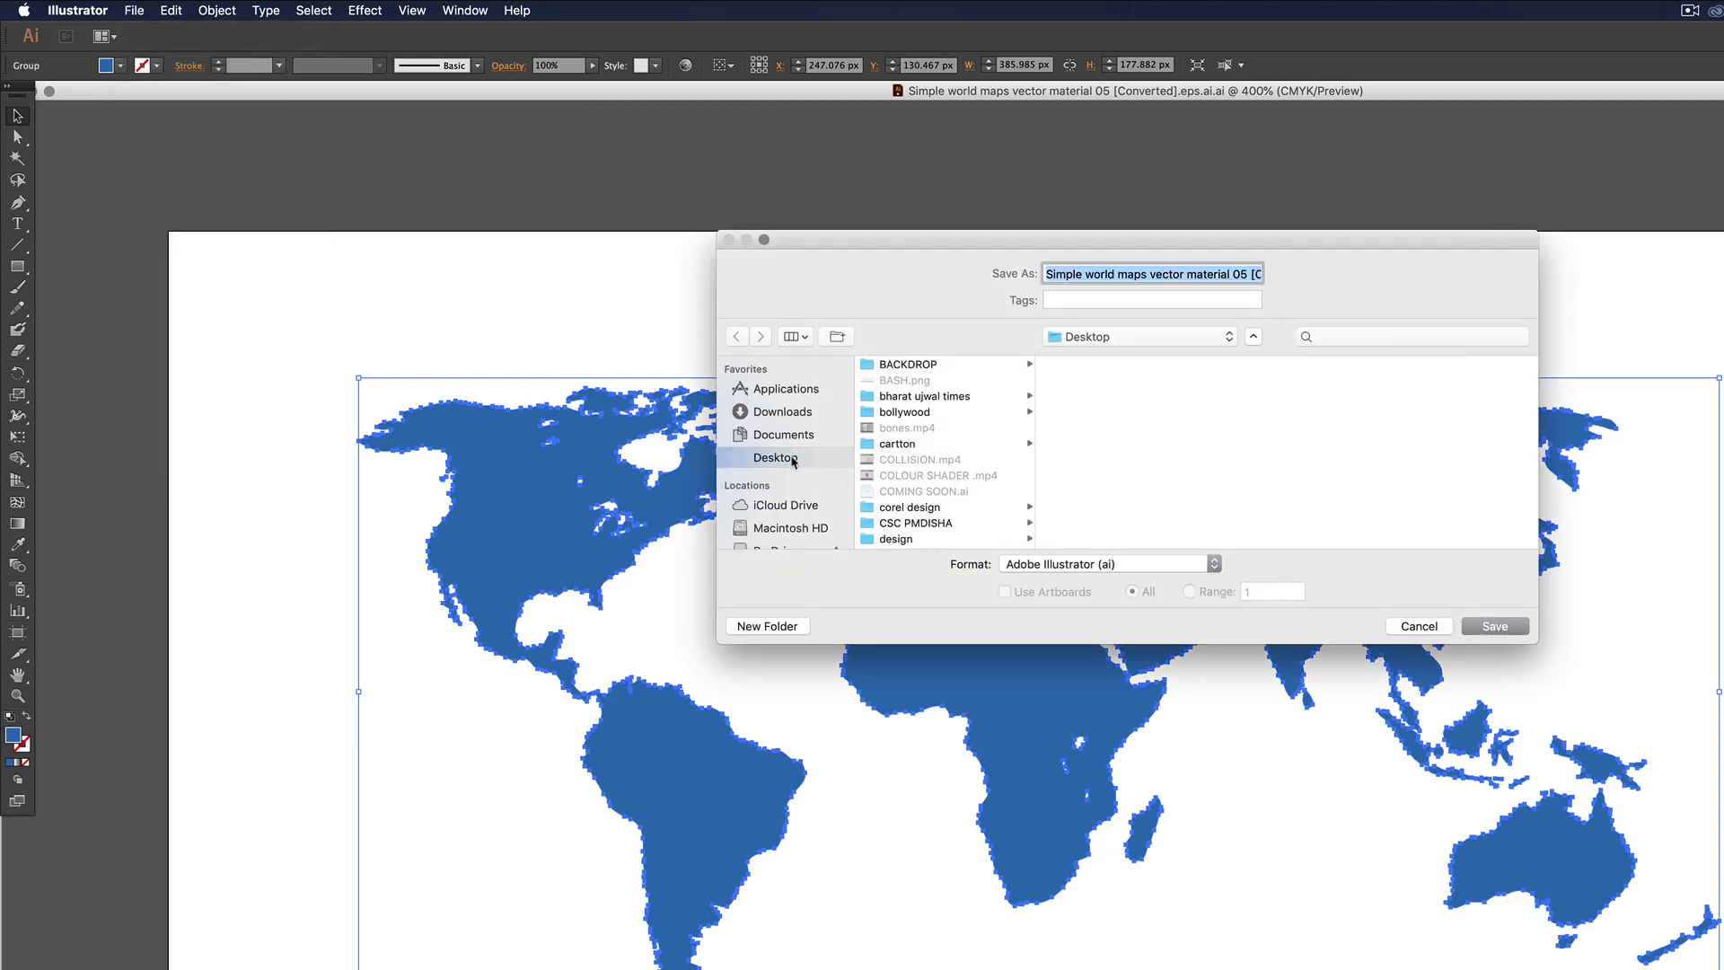
text(world)
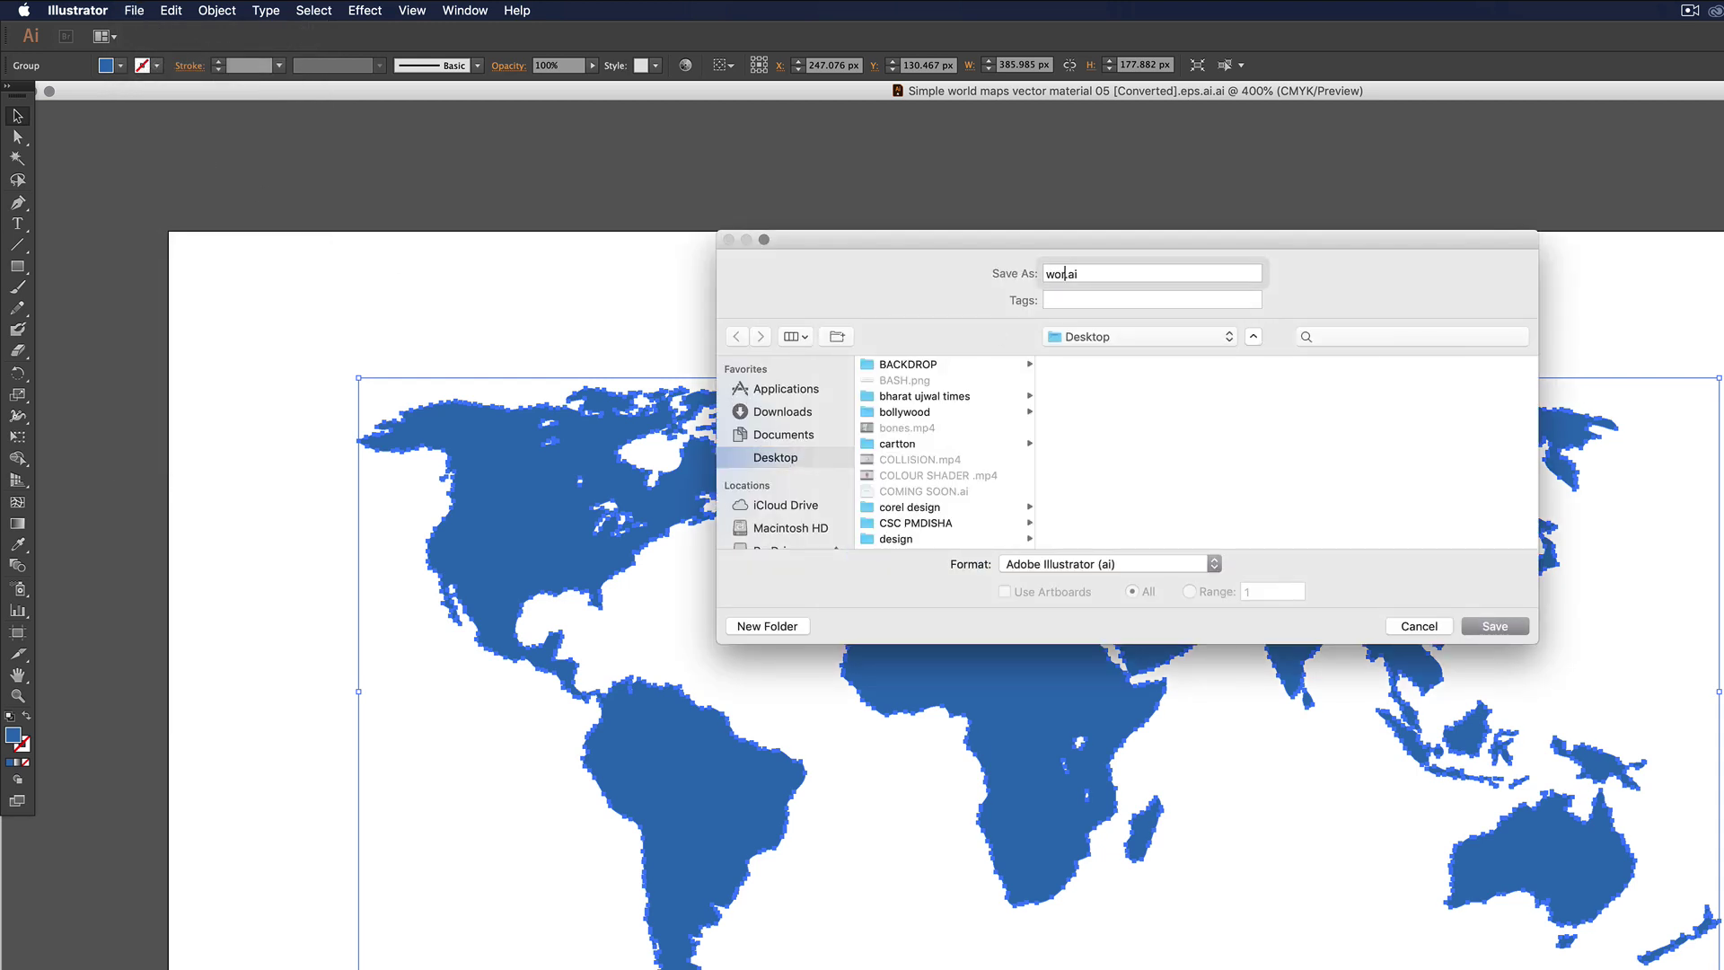
text( map)
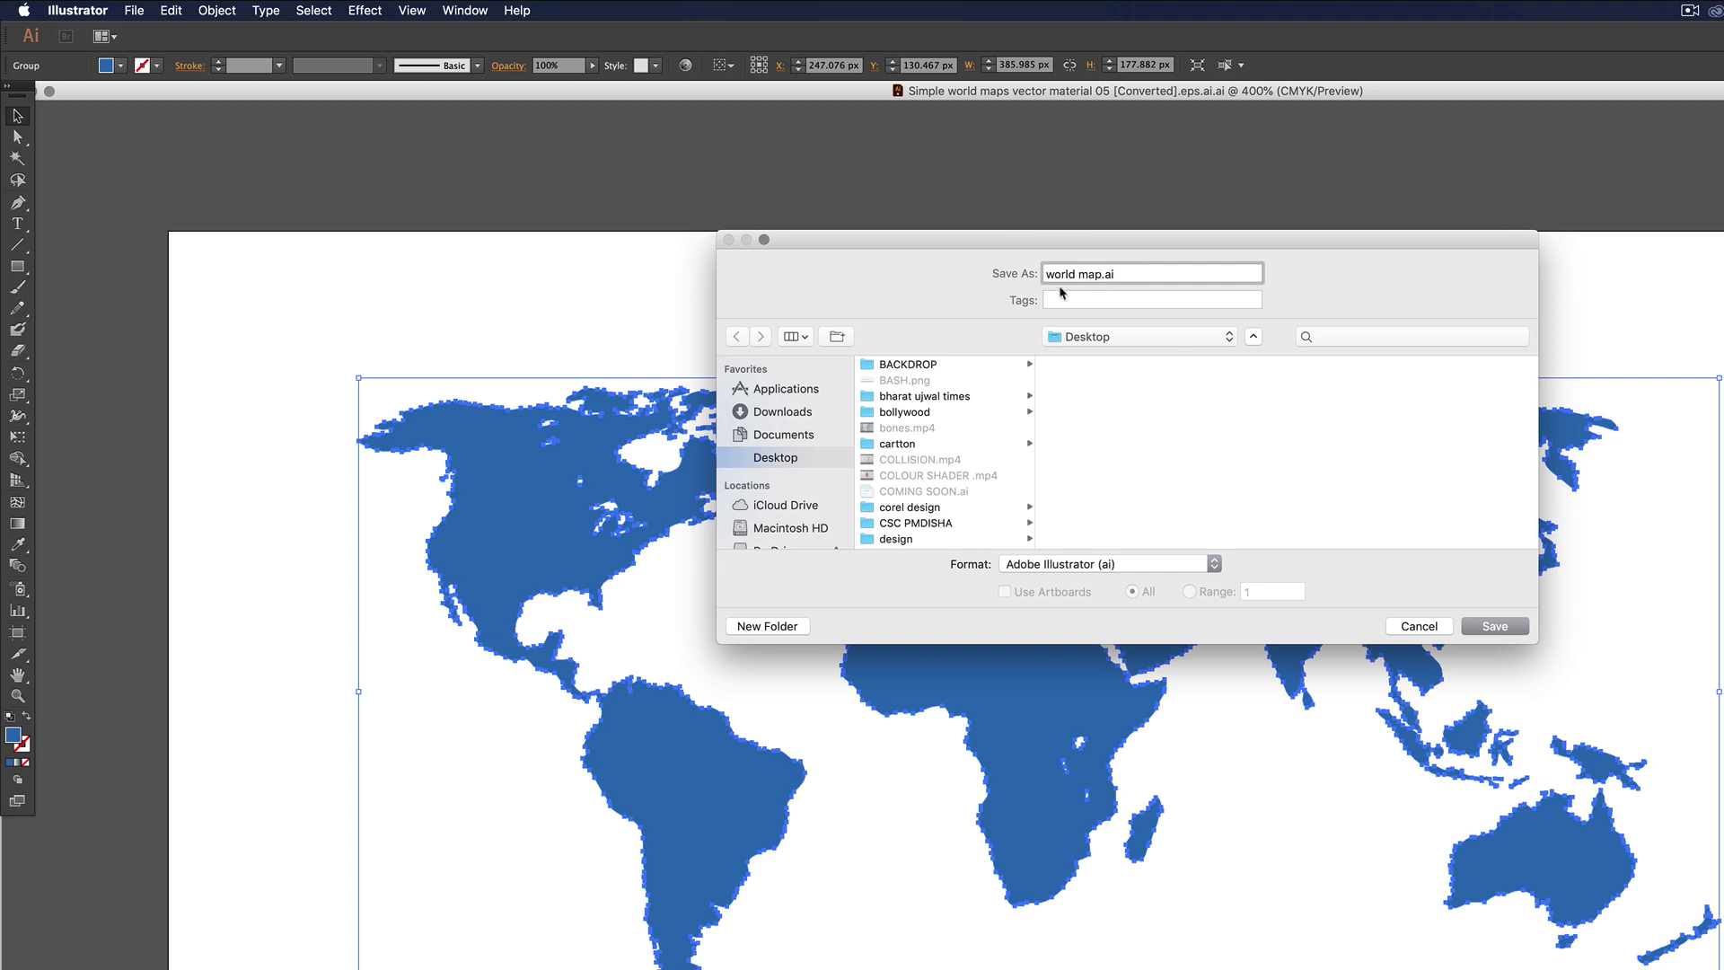
click(1505, 629)
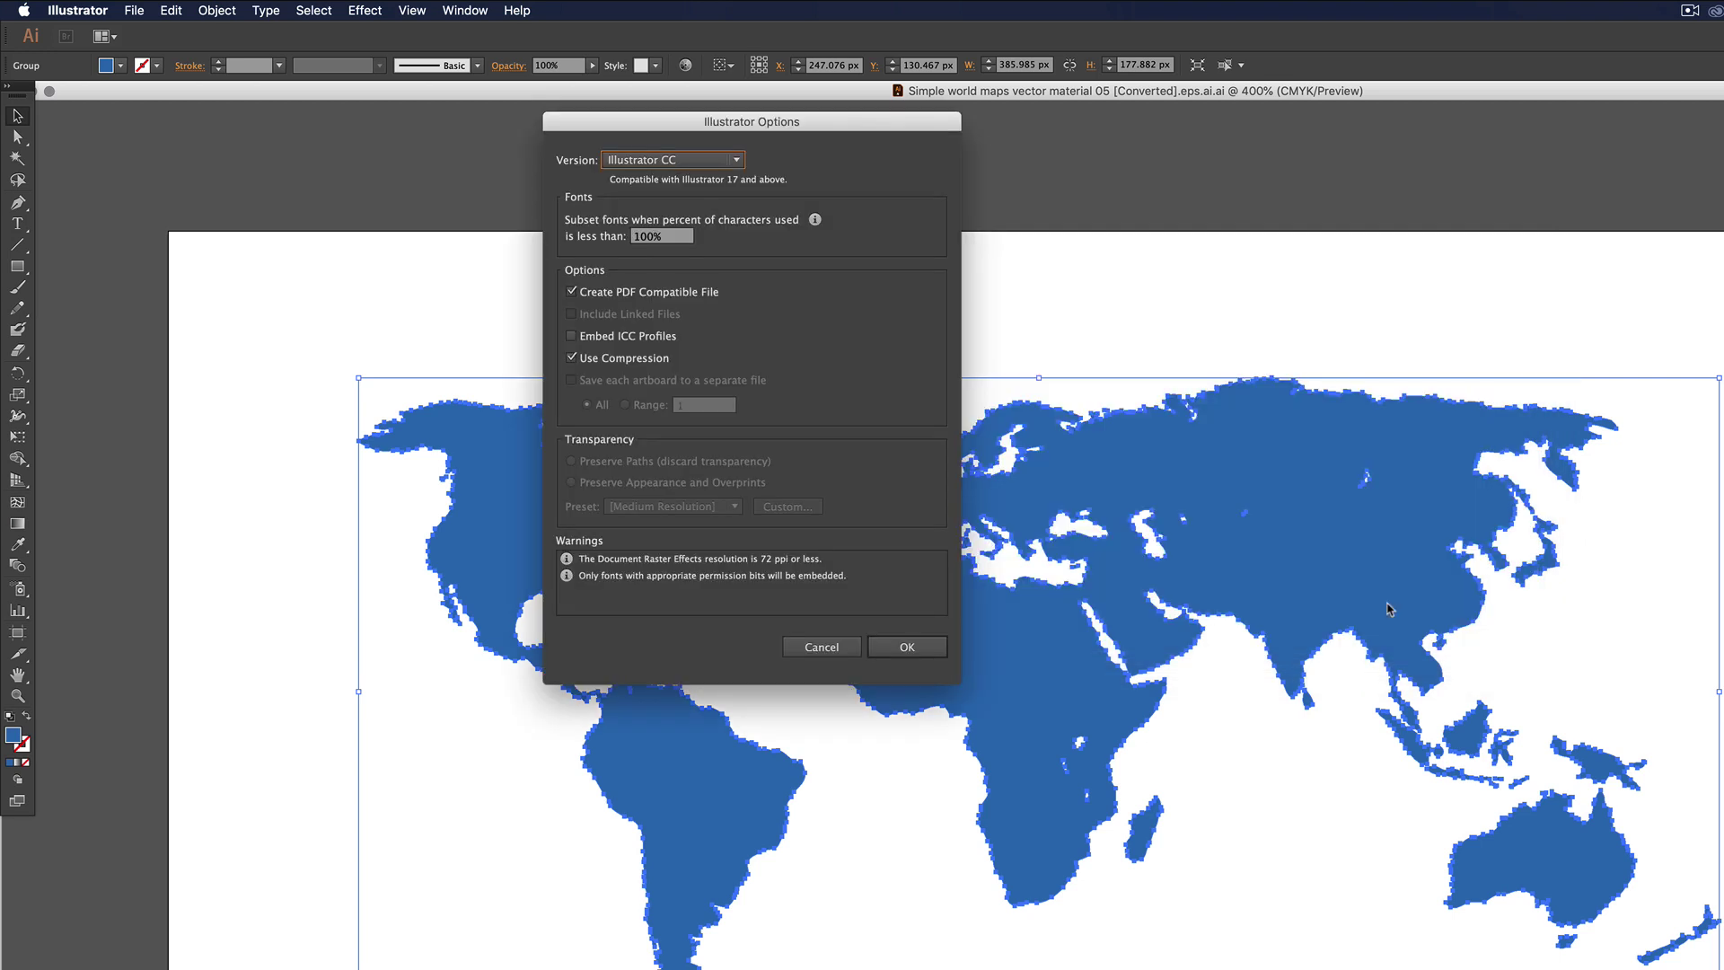
click(736, 161)
click(701, 377)
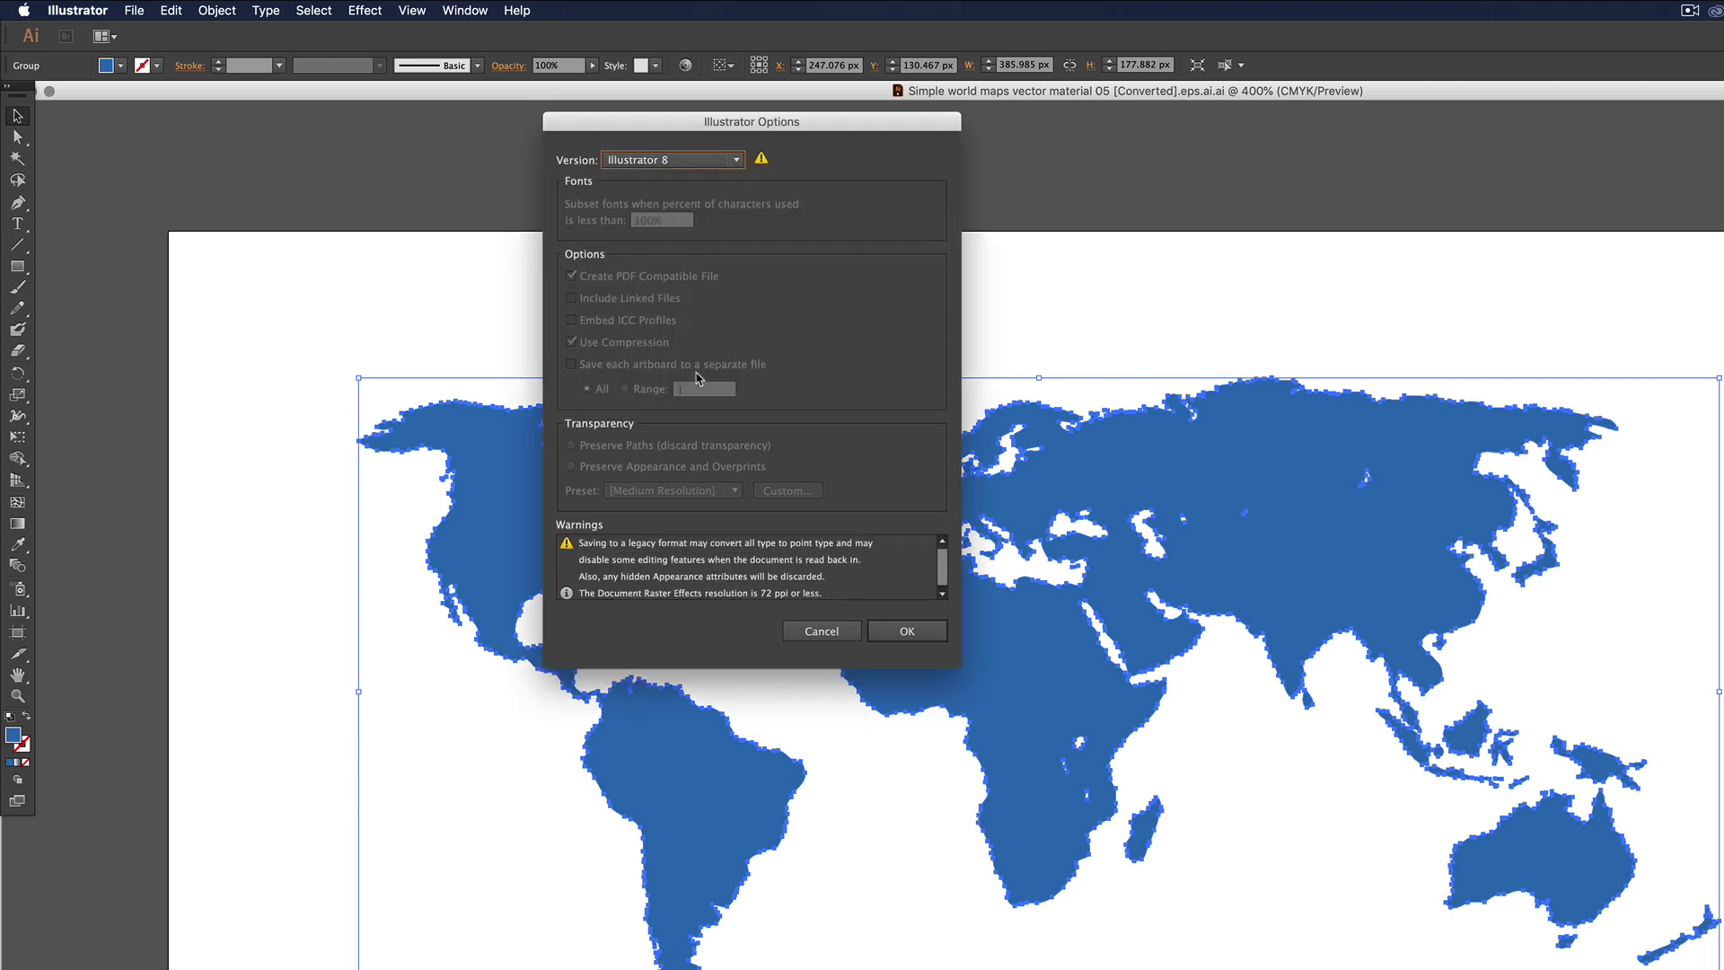
click(915, 637)
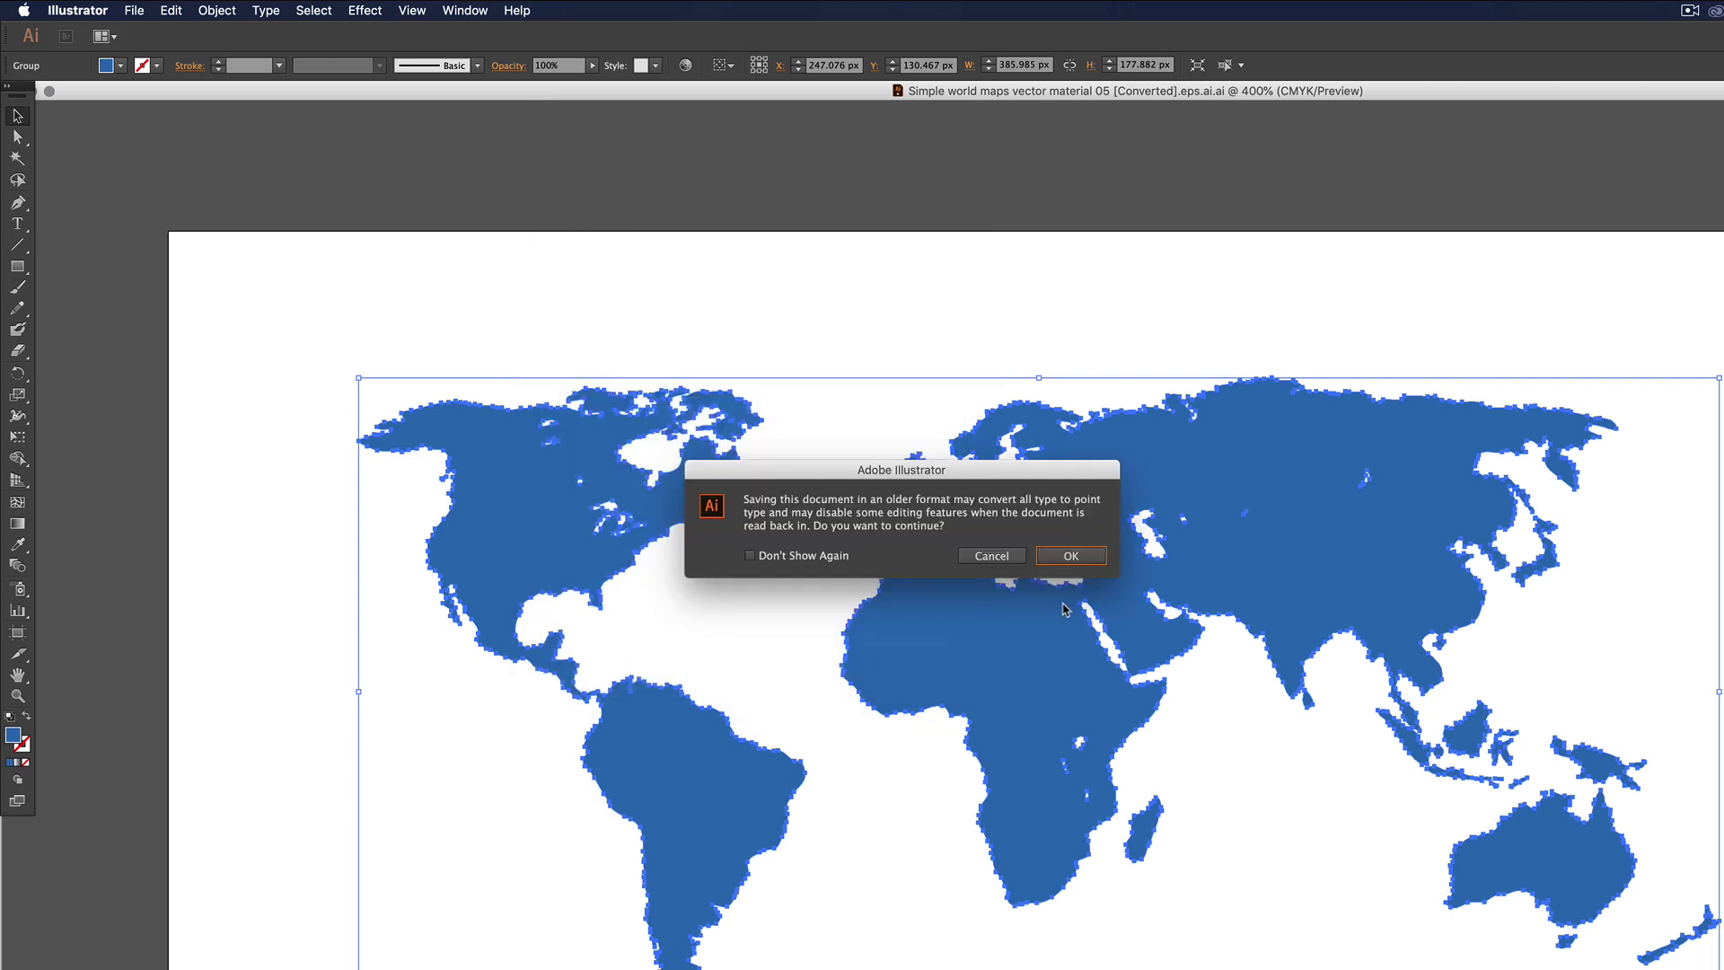
click(1071, 556)
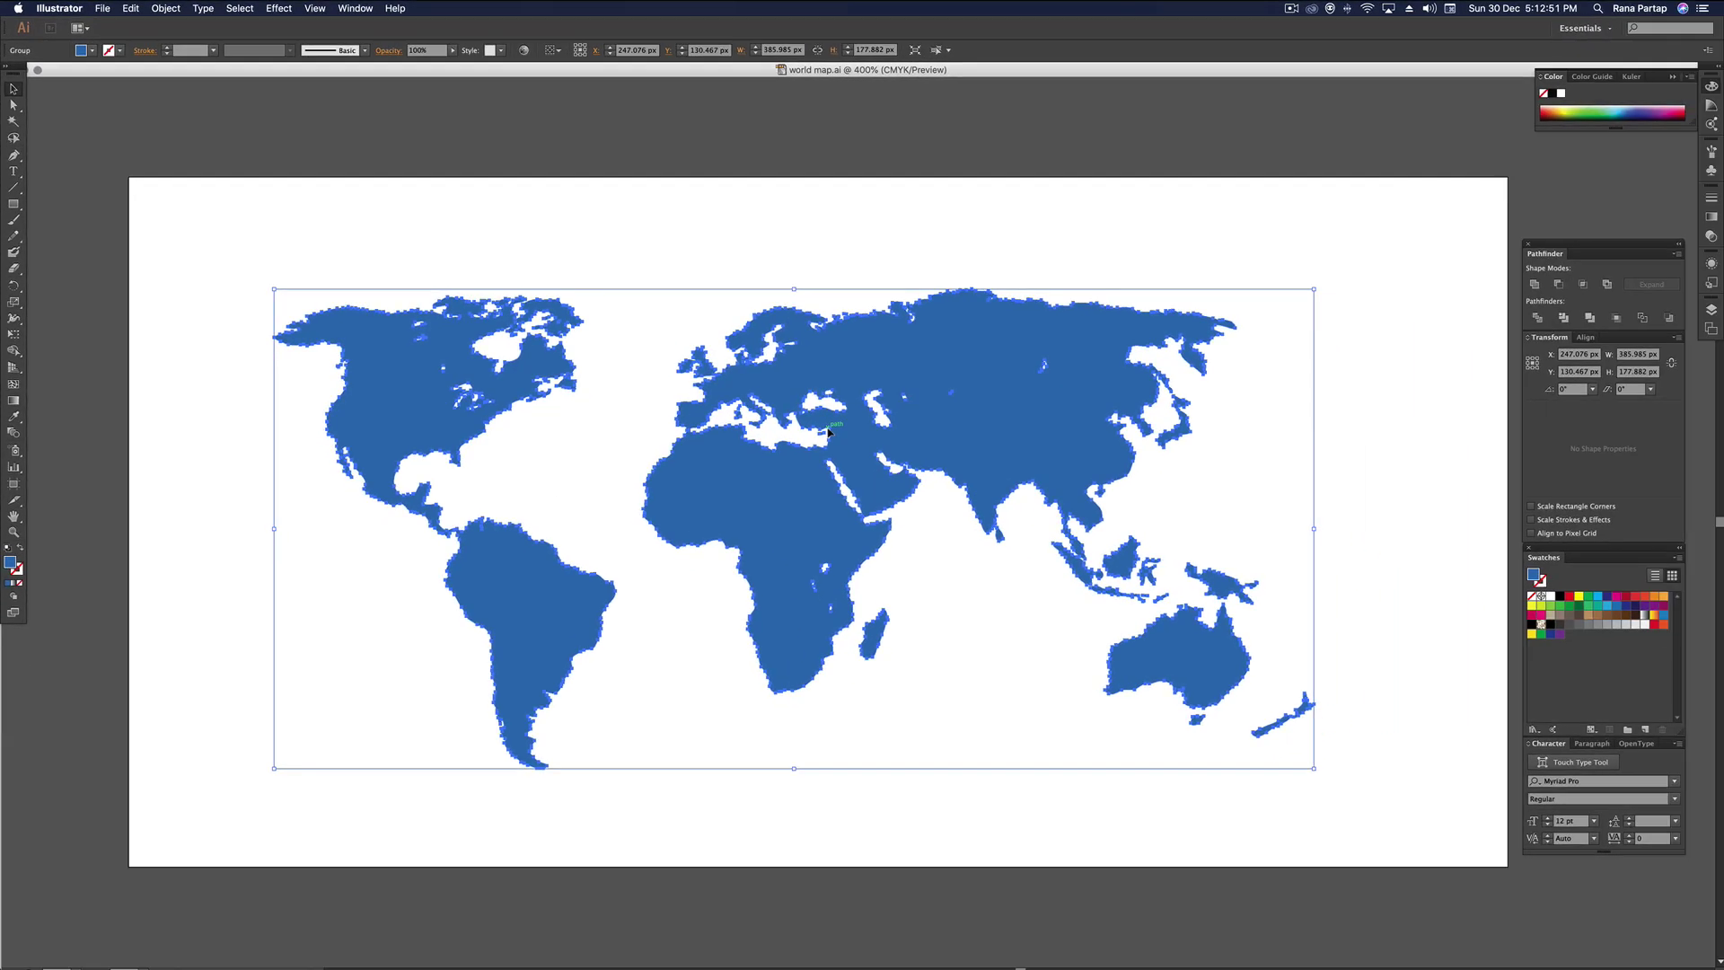
Switch to Cinema 4D and merge world map.ai from the Desktop into the scene with the default import settings
key(super+Tab)
key(super+Tab)
key(super+Tab)
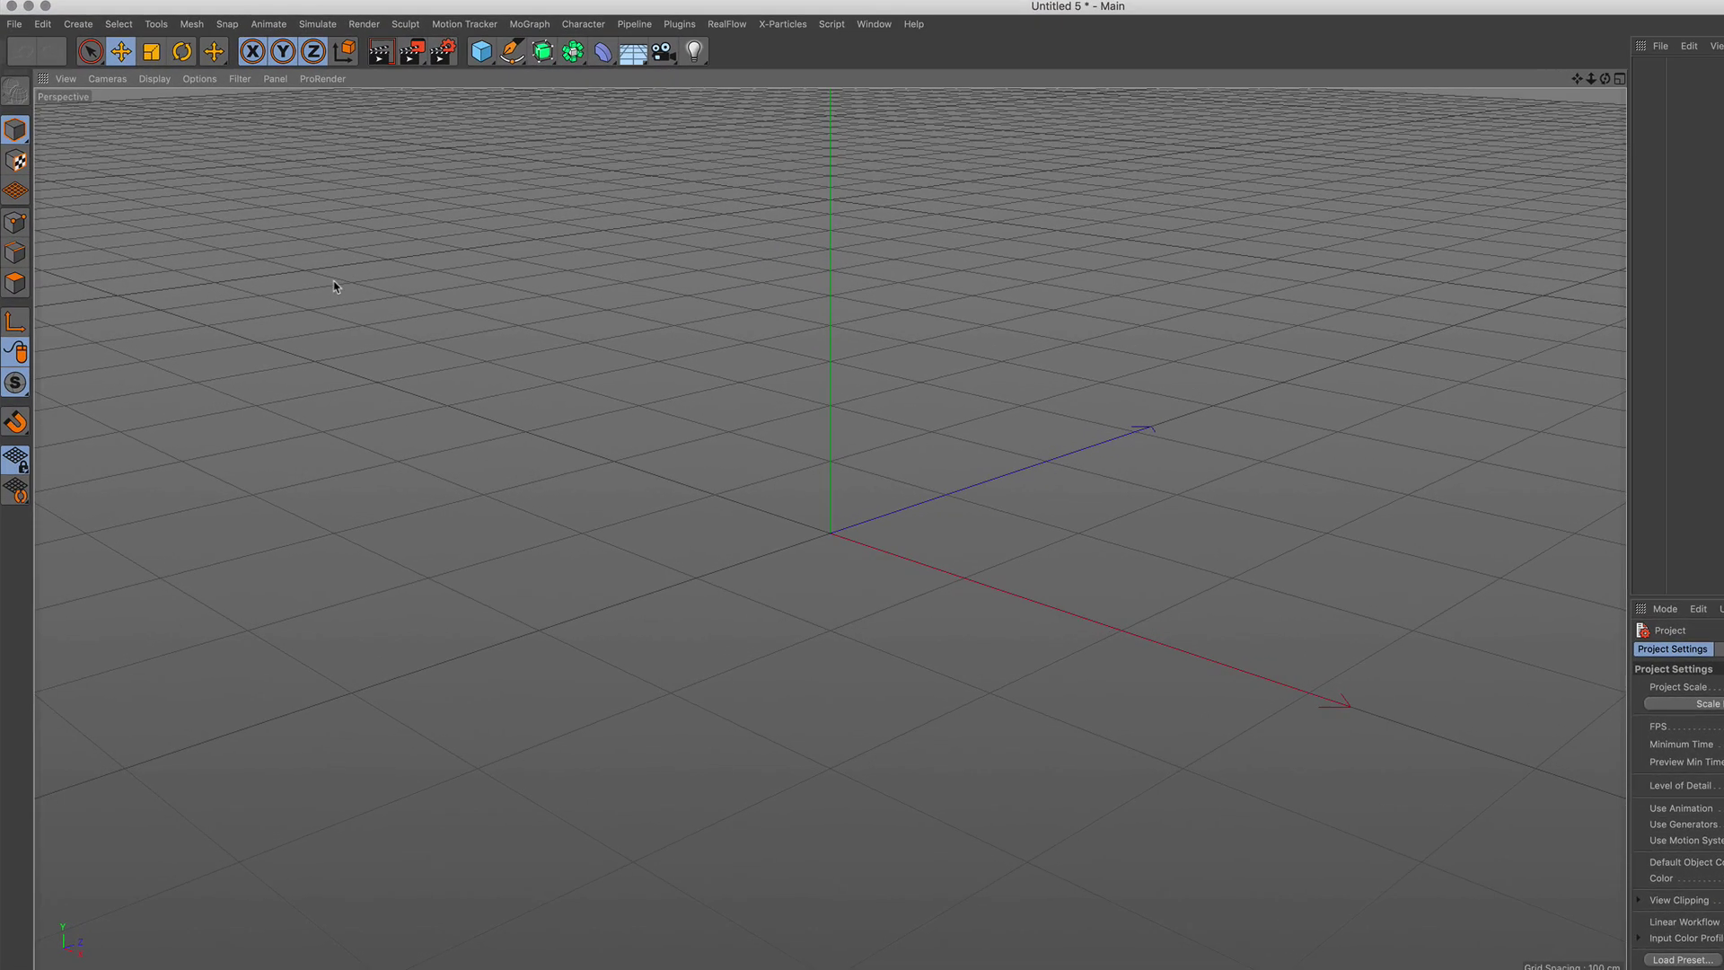
click(17, 39)
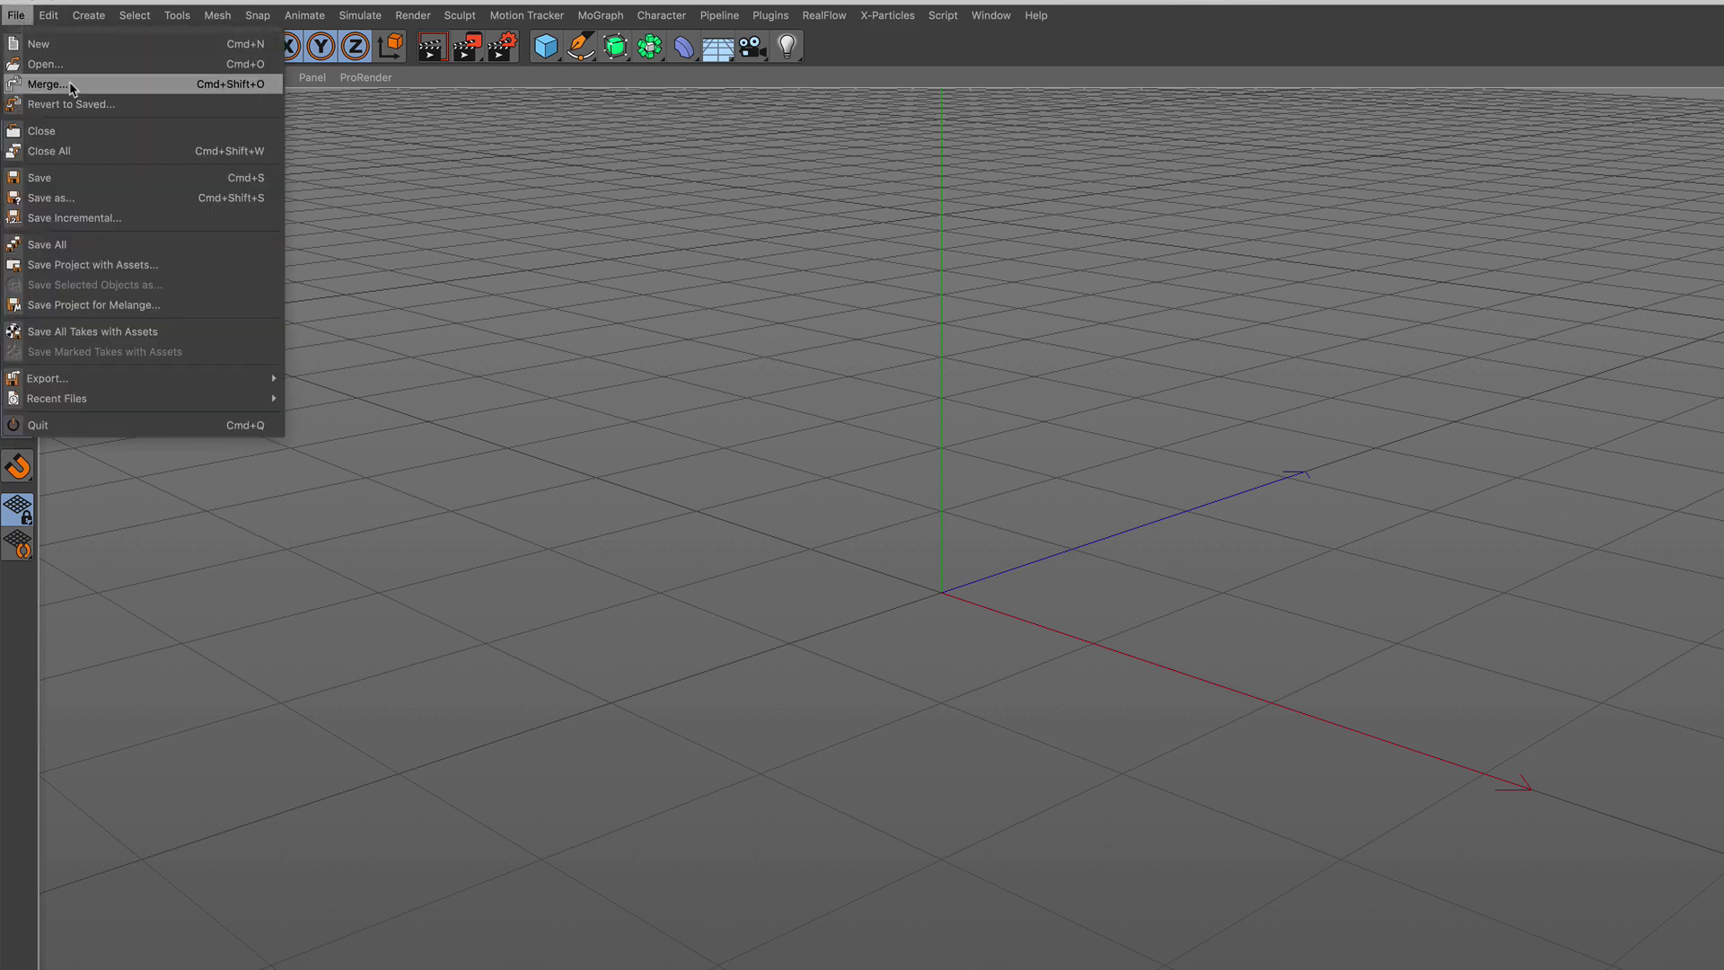
click(70, 84)
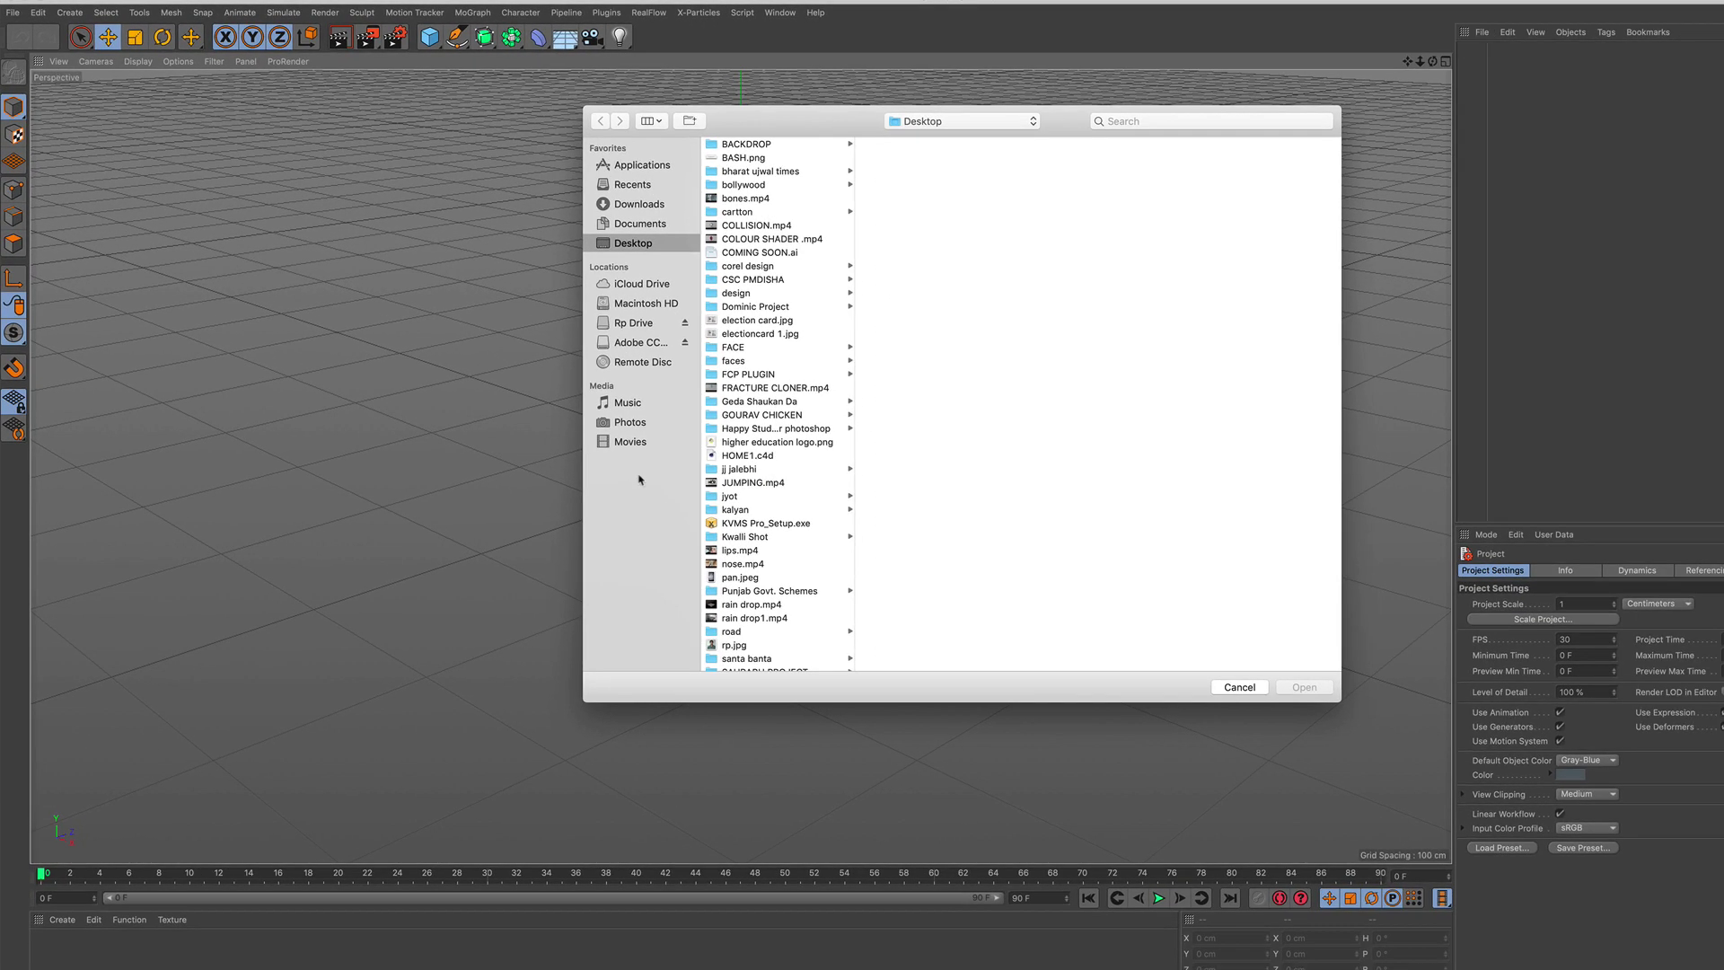
scroll(805, 536, down, 15)
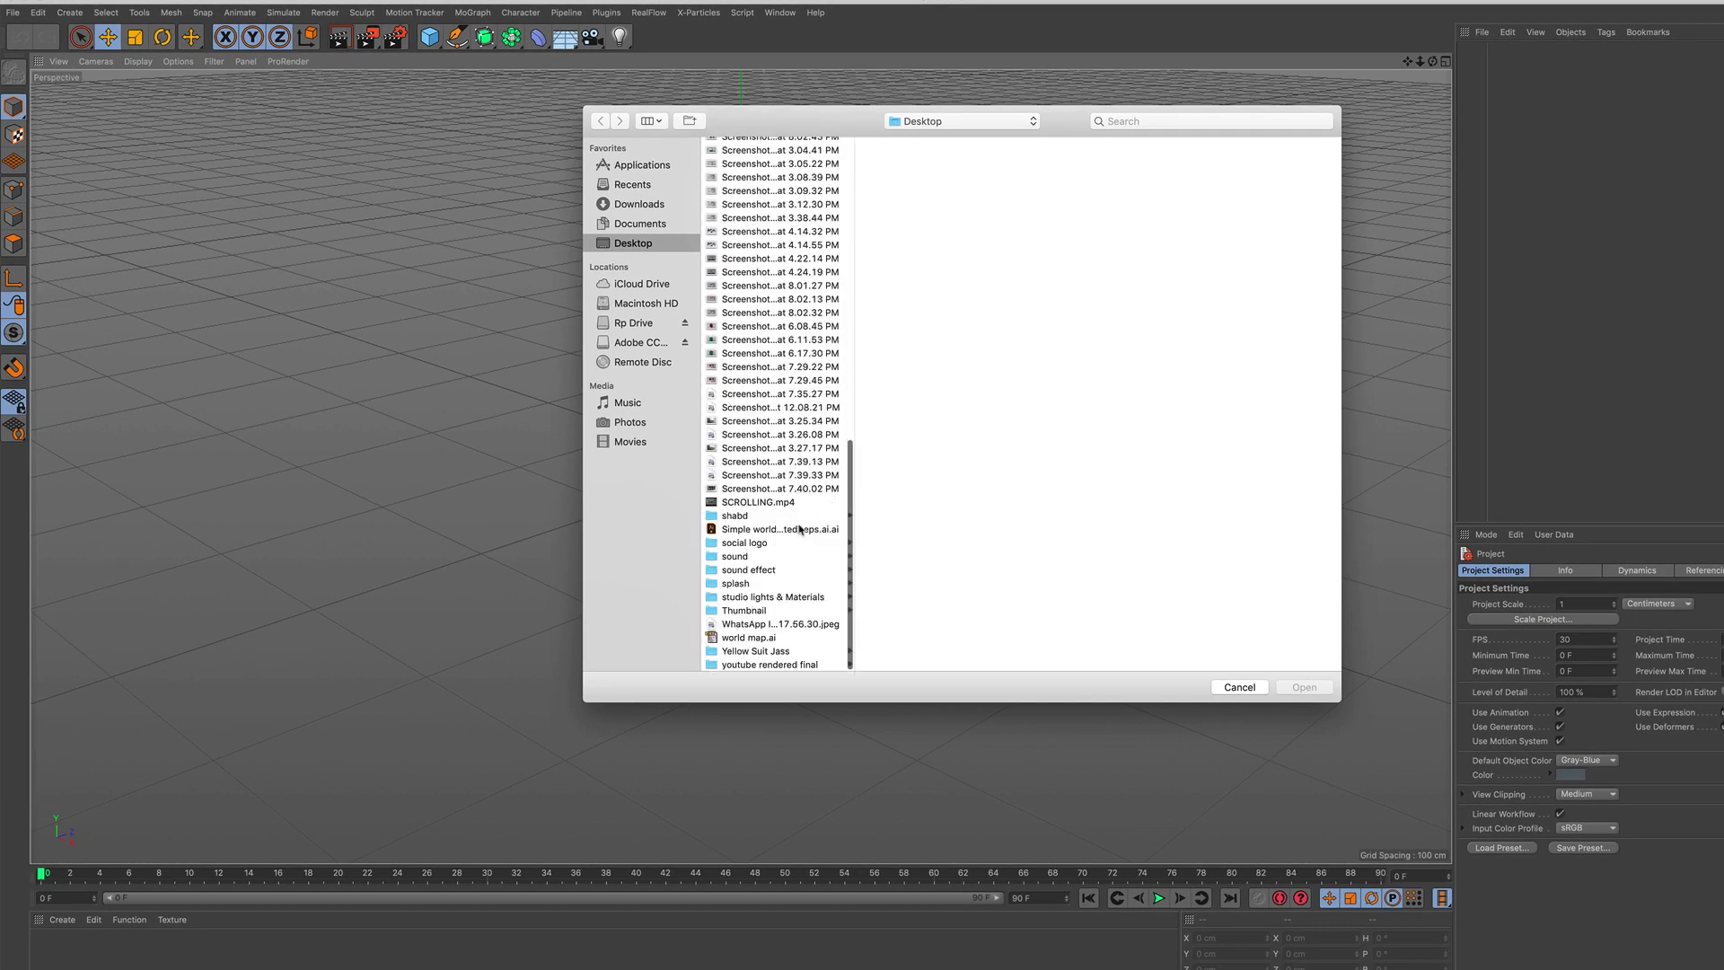
click(754, 638)
click(1303, 692)
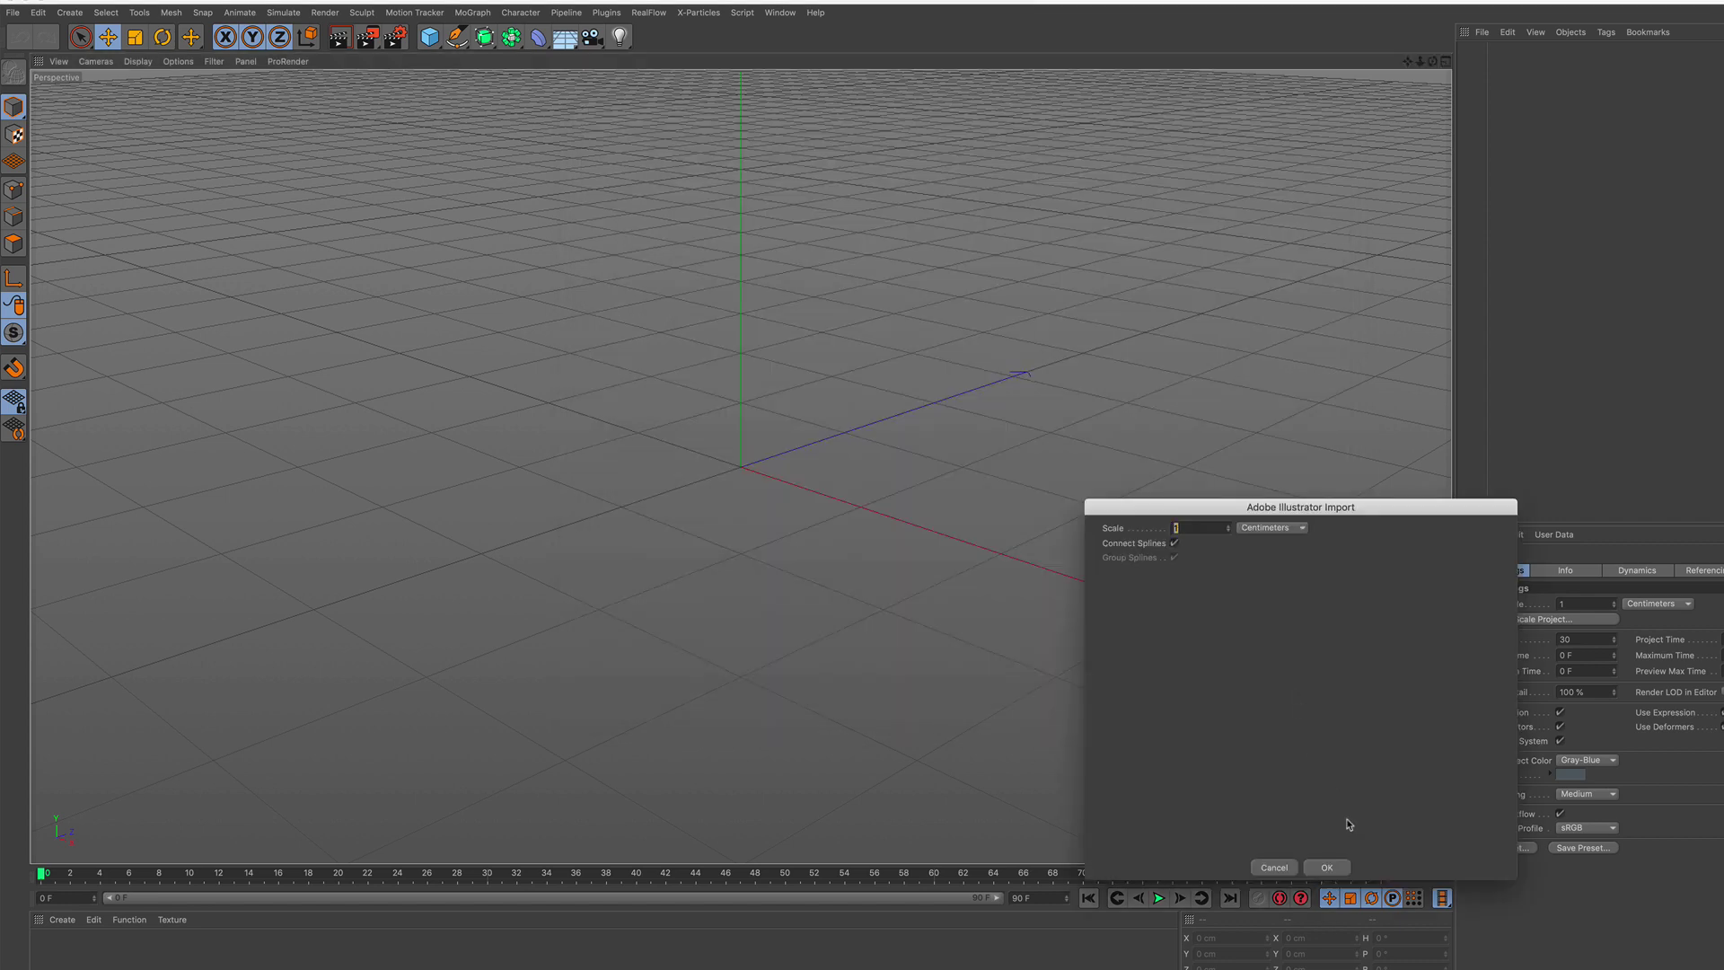
click(1328, 867)
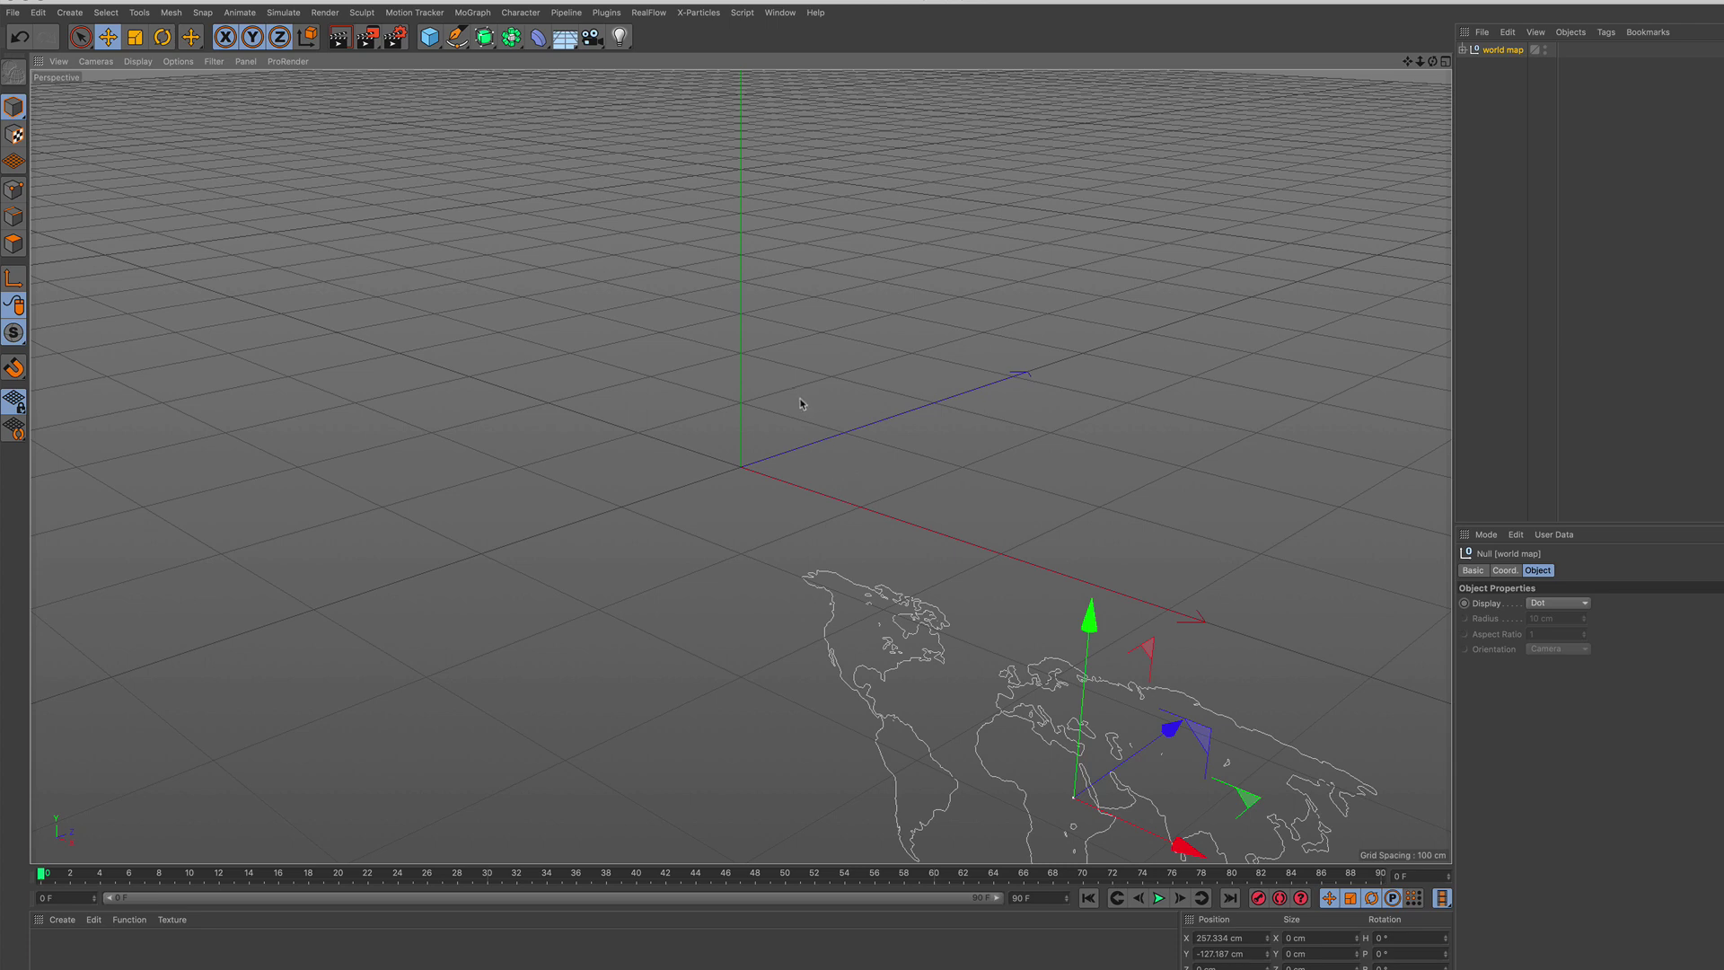
Move the imported world map null onto the world origin in the Front view, to about X 1.2 cm and Y -0.1 cm
scroll(801, 401, down, 5)
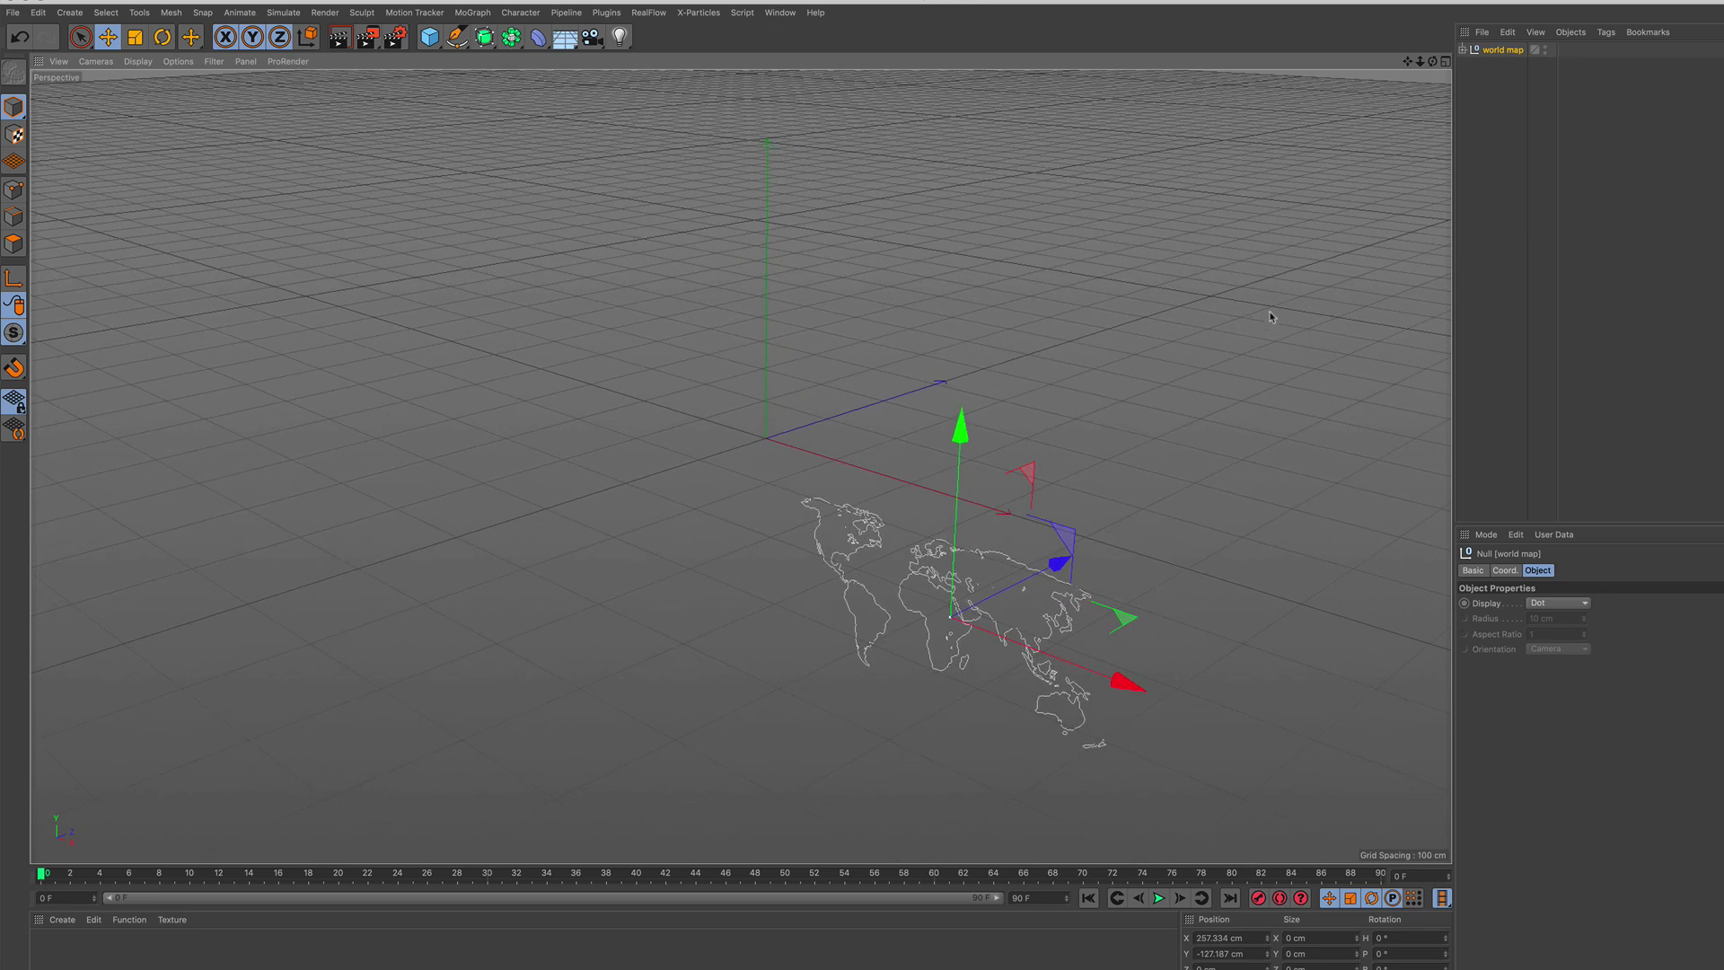
click(1446, 62)
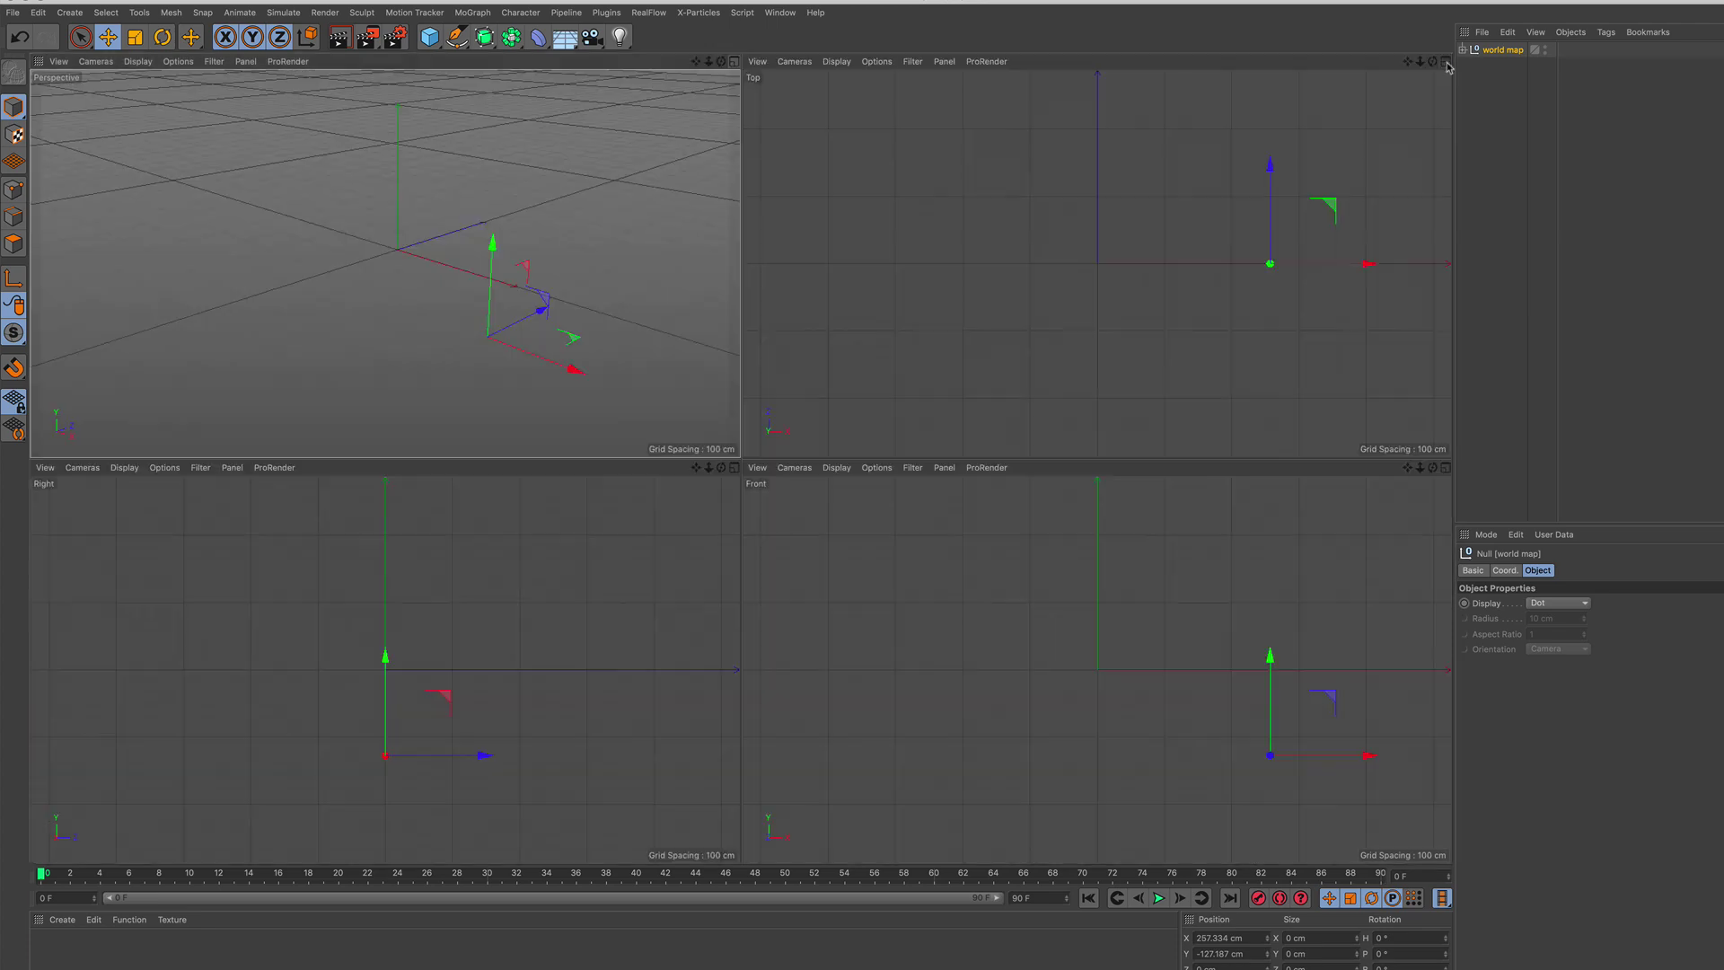
drag(1271, 678, 1271, 582)
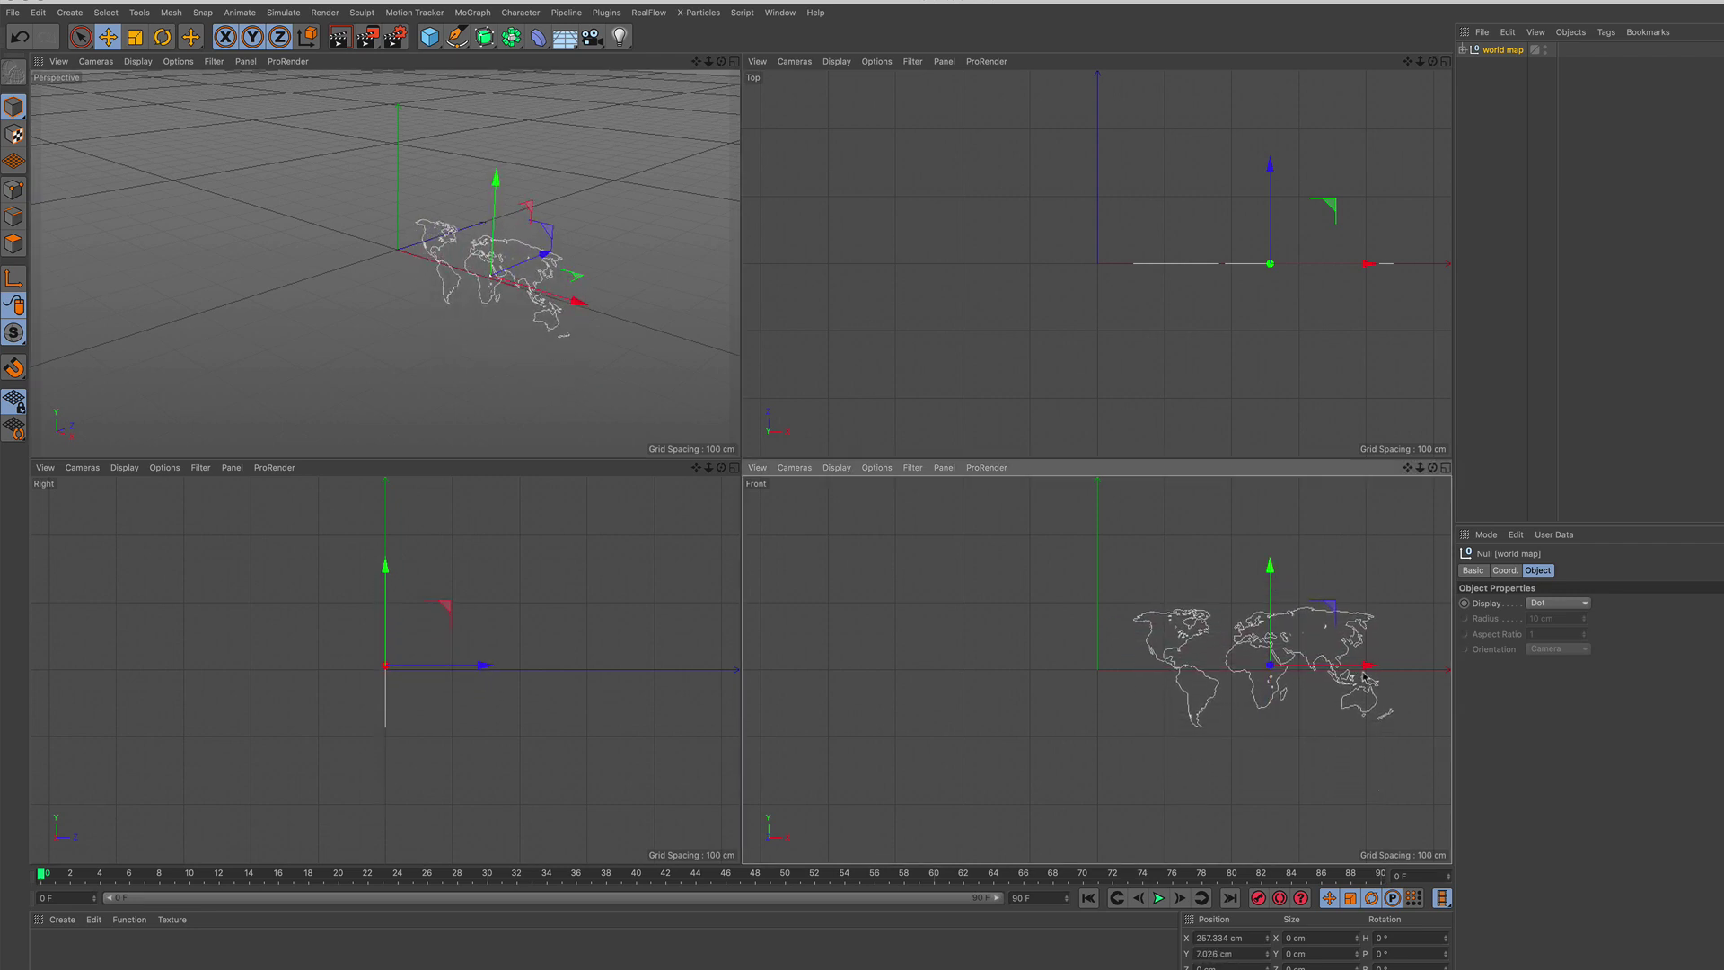
drag(1354, 672, 1170, 680)
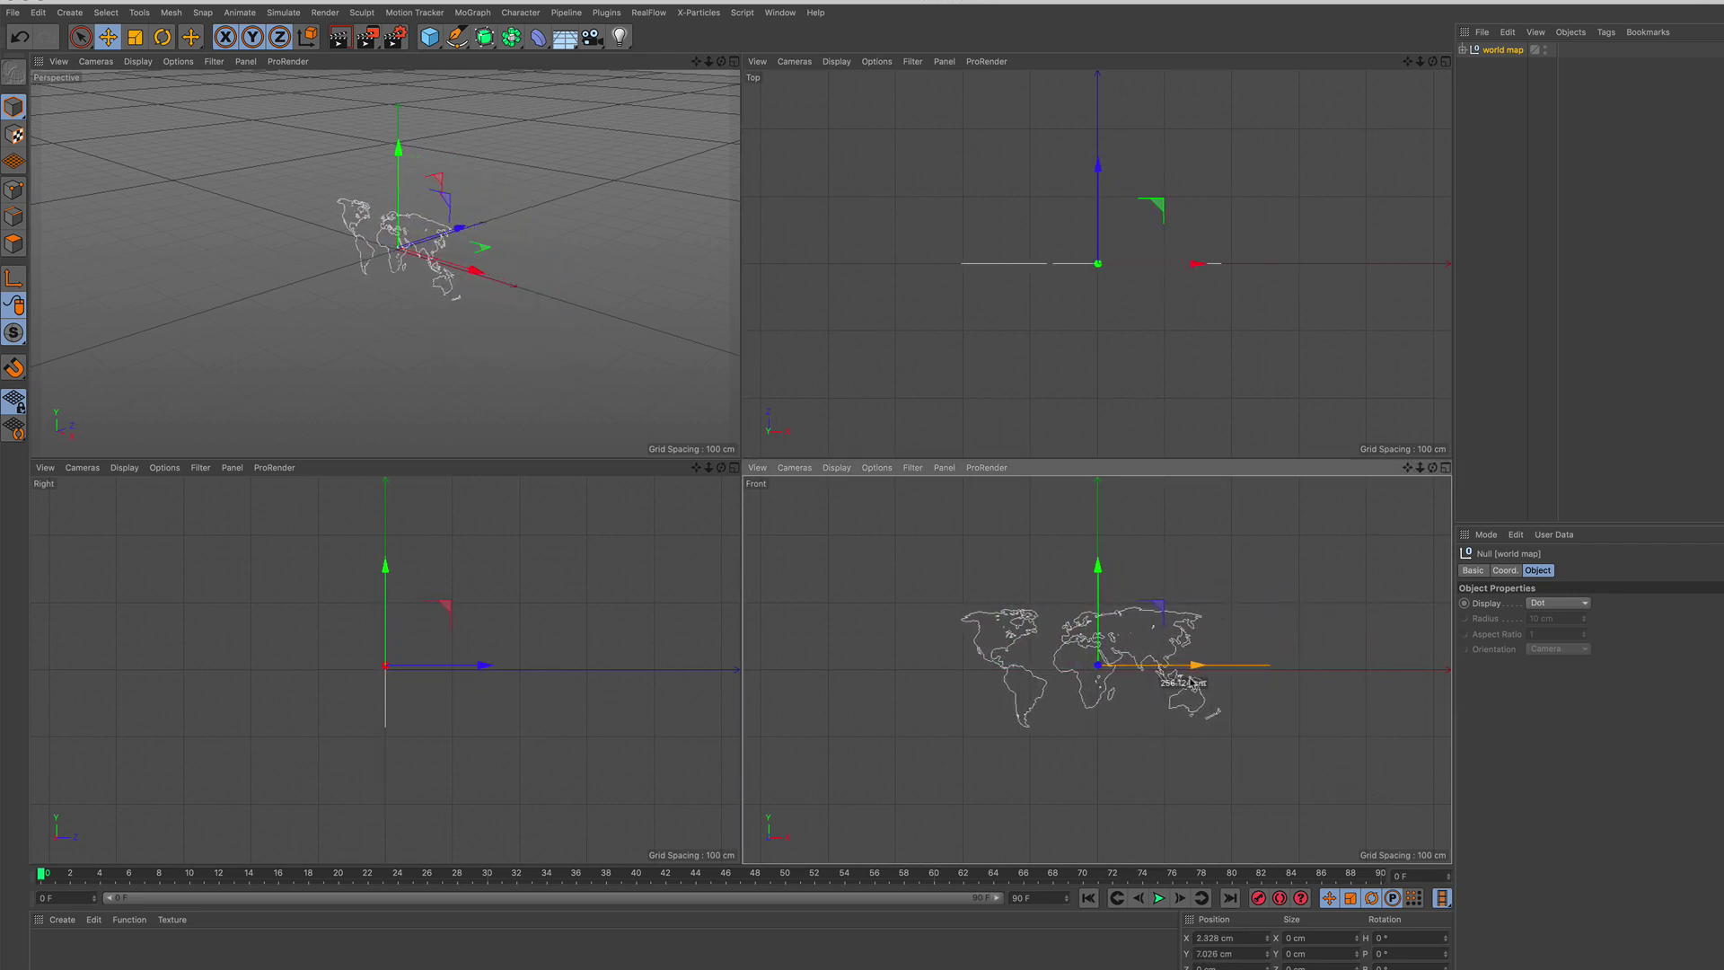
scroll(1096, 661, up, 5)
scroll(1107, 599, up, 1)
drag(1103, 588, 1088, 617)
scroll(1086, 616, down, 3)
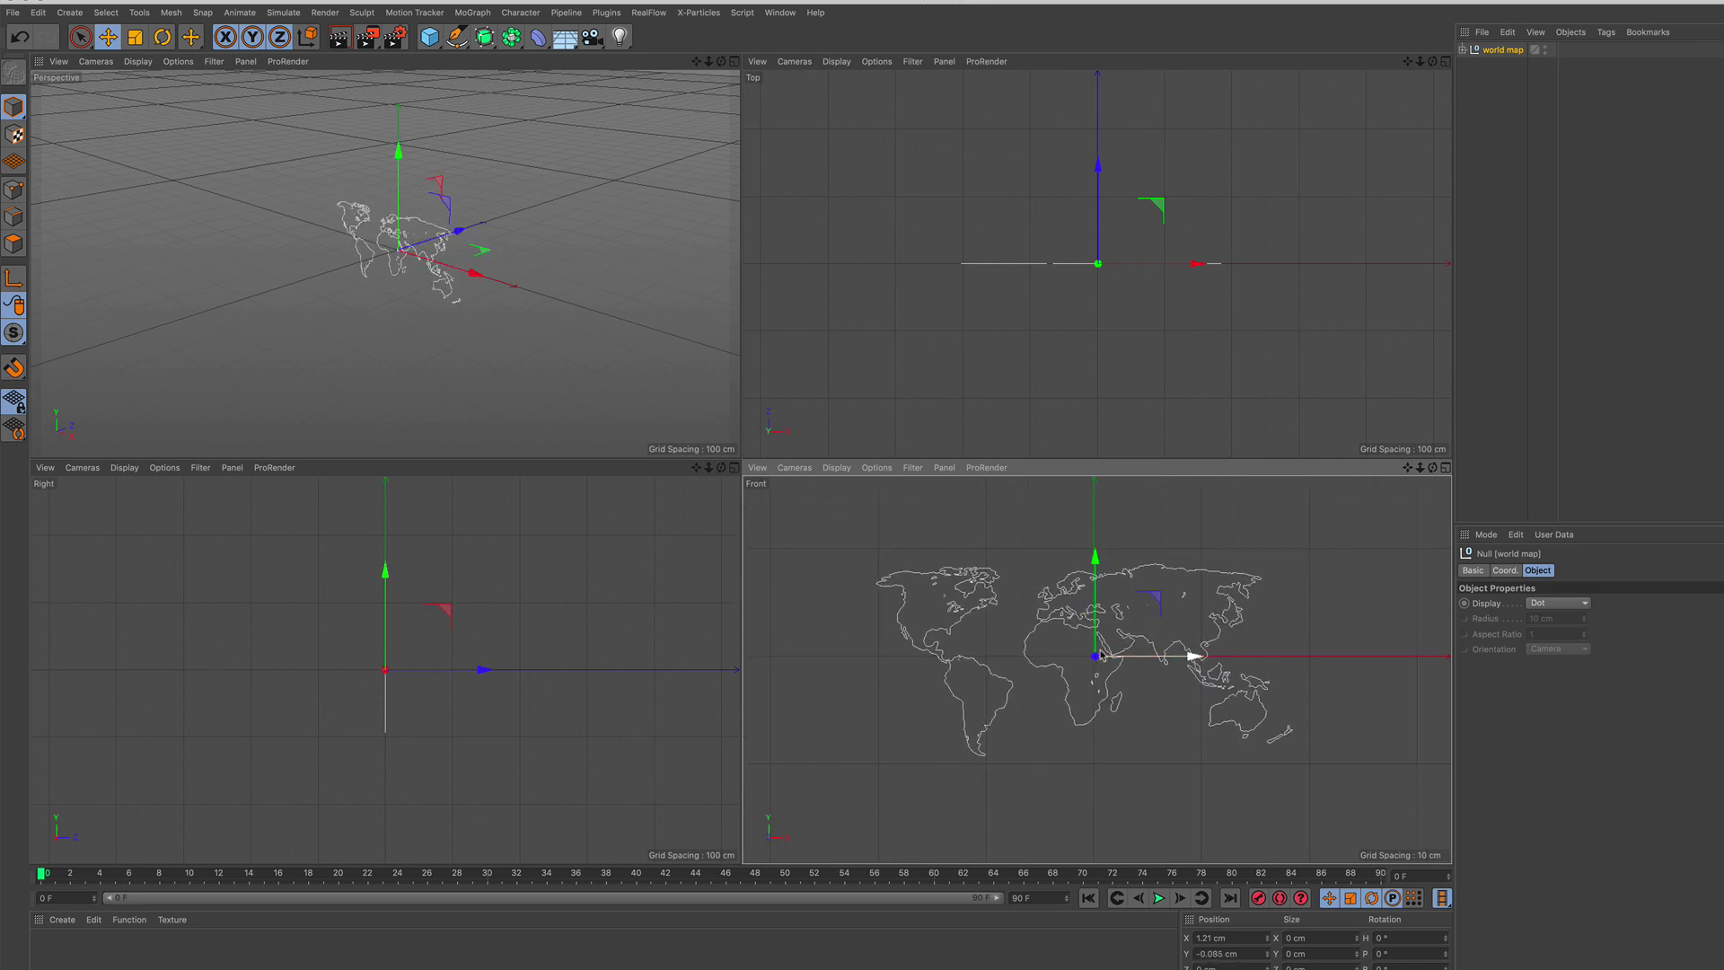
Look at the map in a maximized Perspective view and expand the world map null to list its separate splines
click(736, 62)
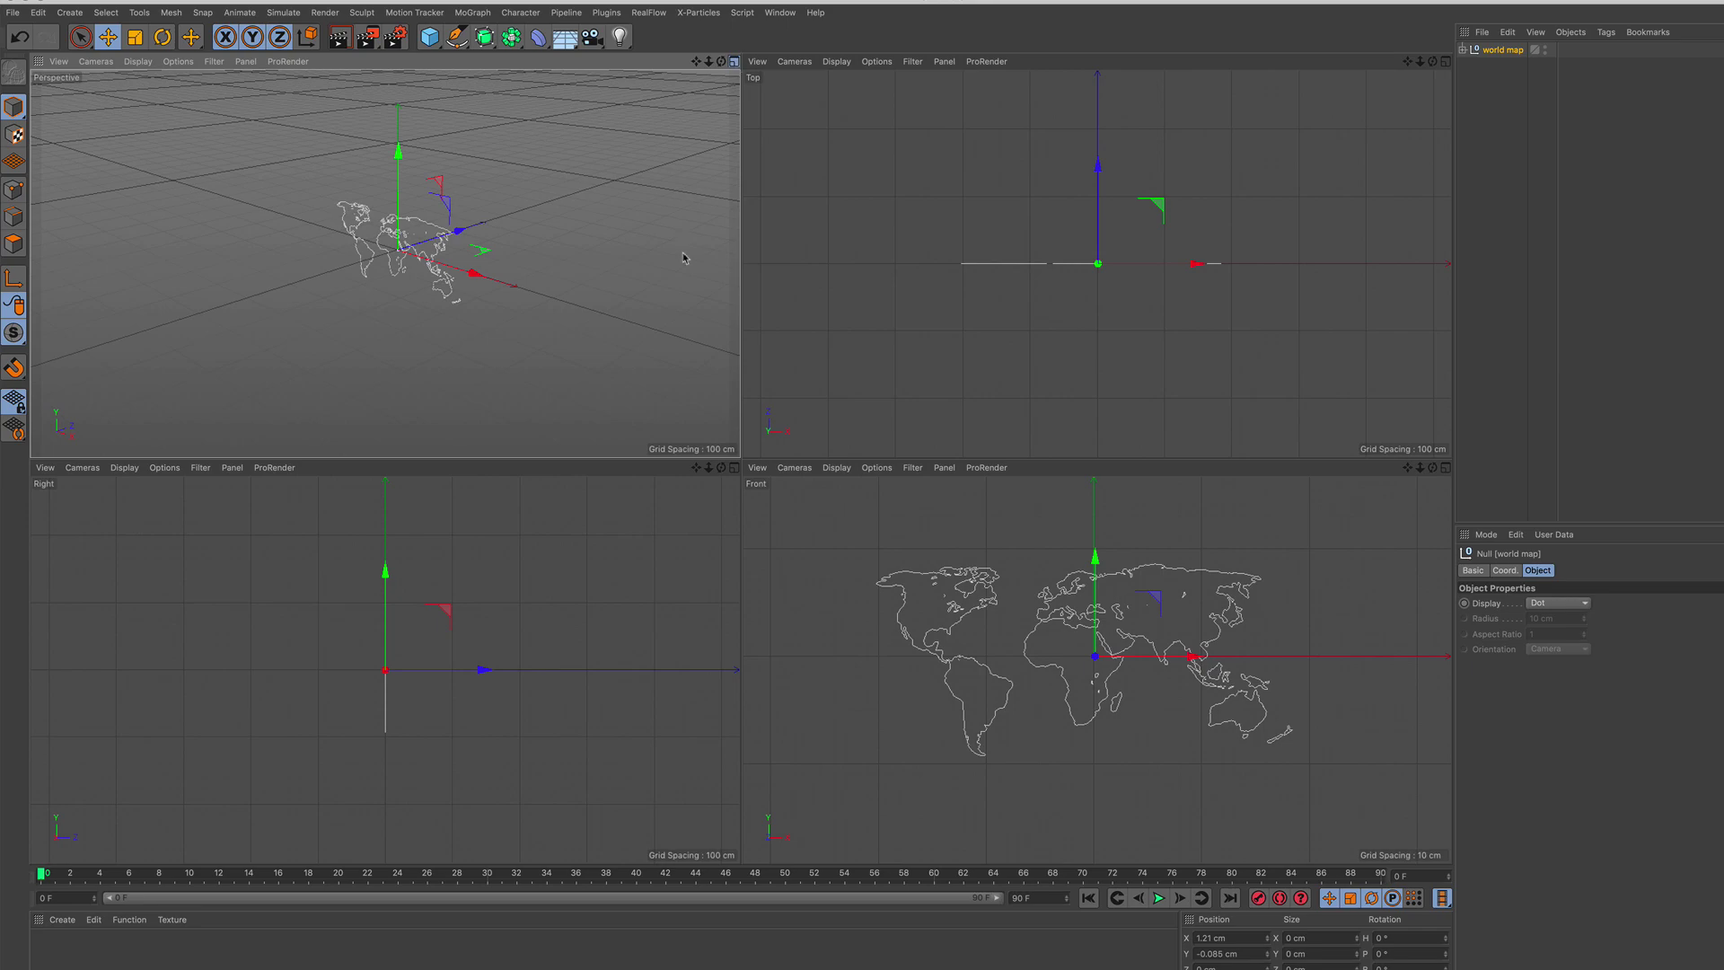
middle_click(689, 310)
scroll(808, 278, up, 5)
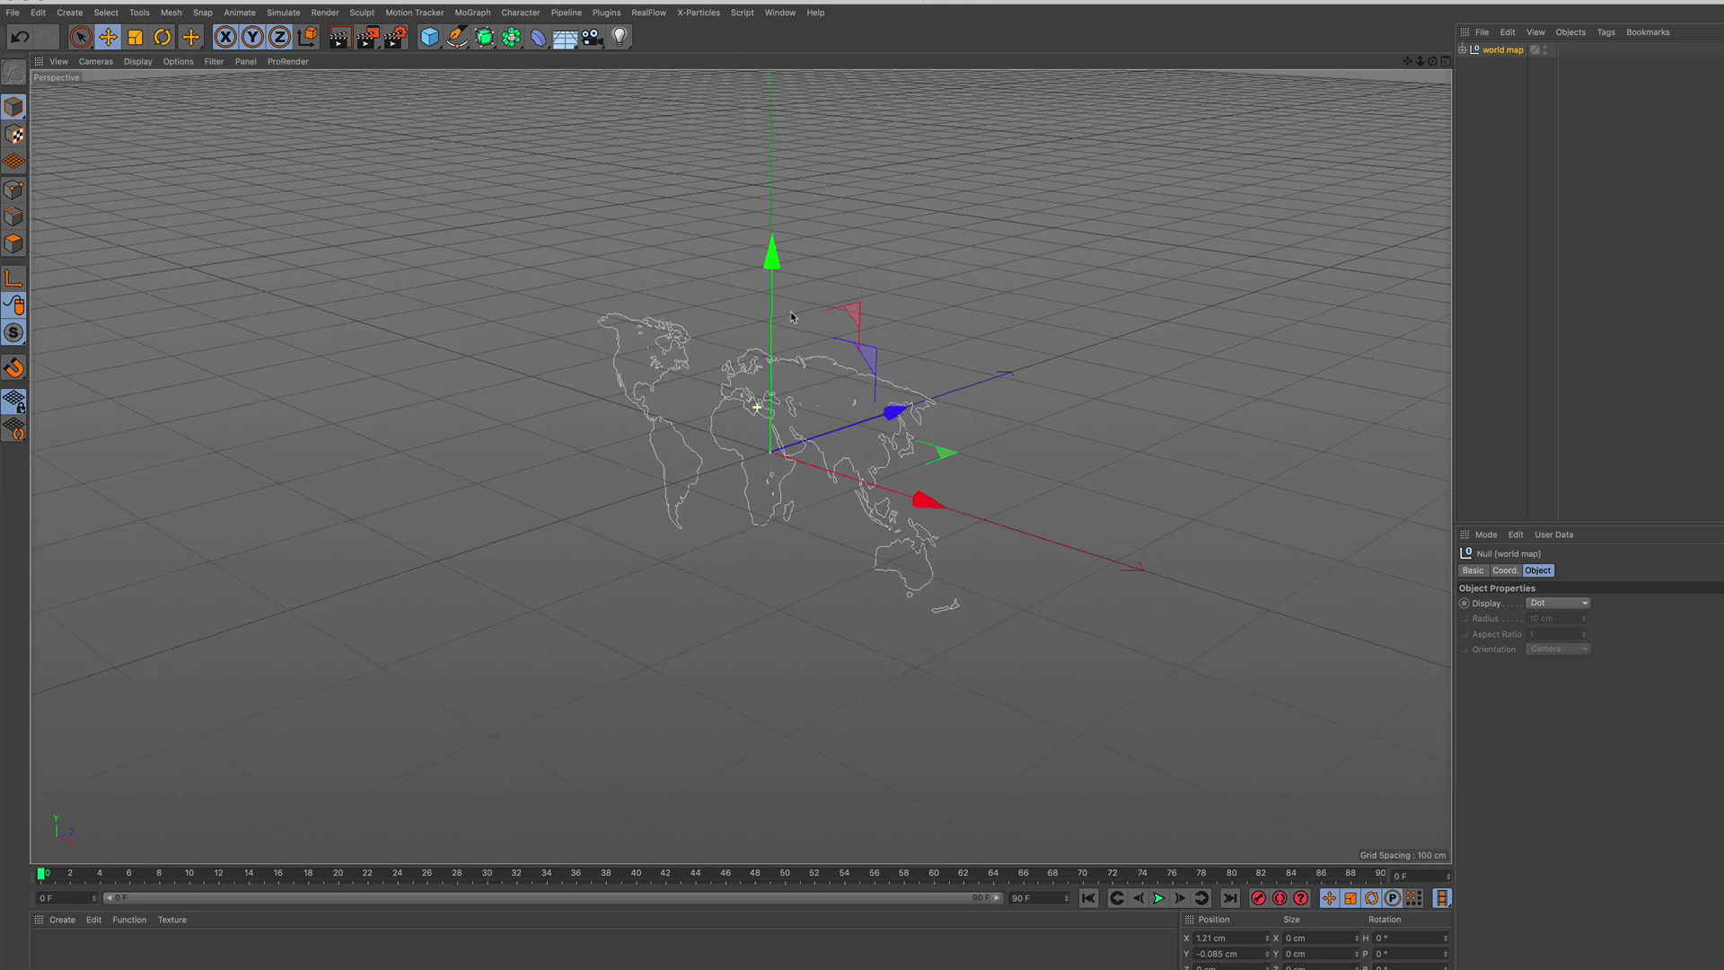
alt+drag(808, 279, 777, 457)
scroll(765, 426, up, 3)
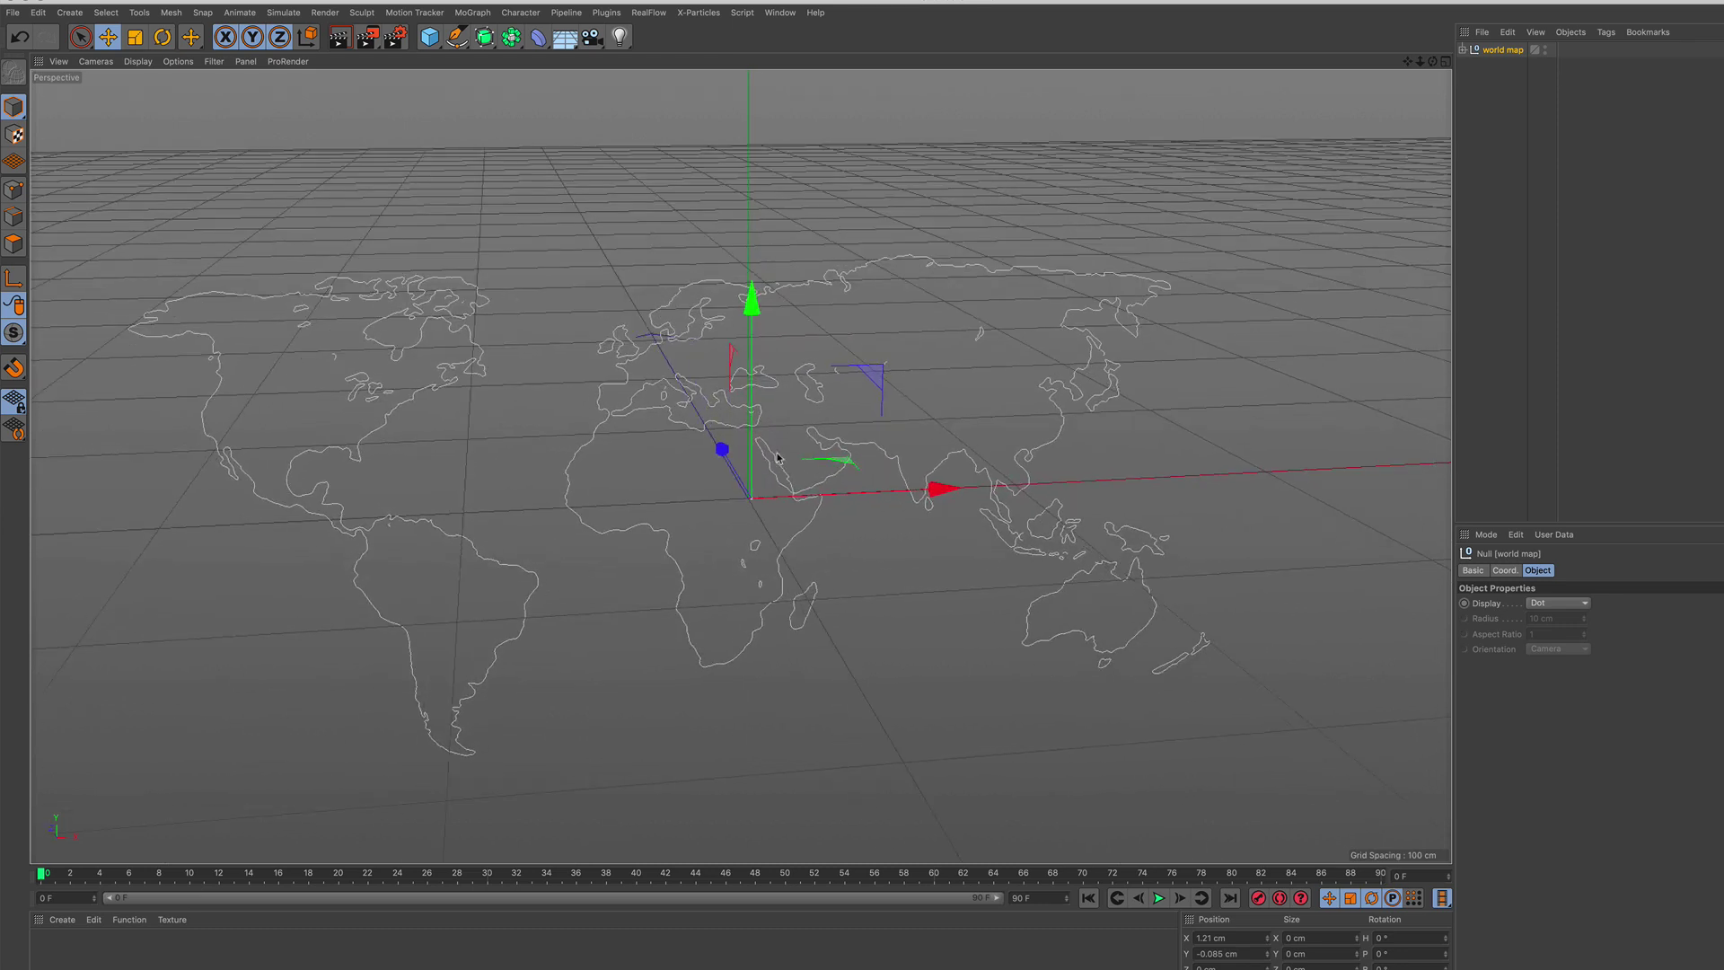
click(1073, 535)
click(1463, 50)
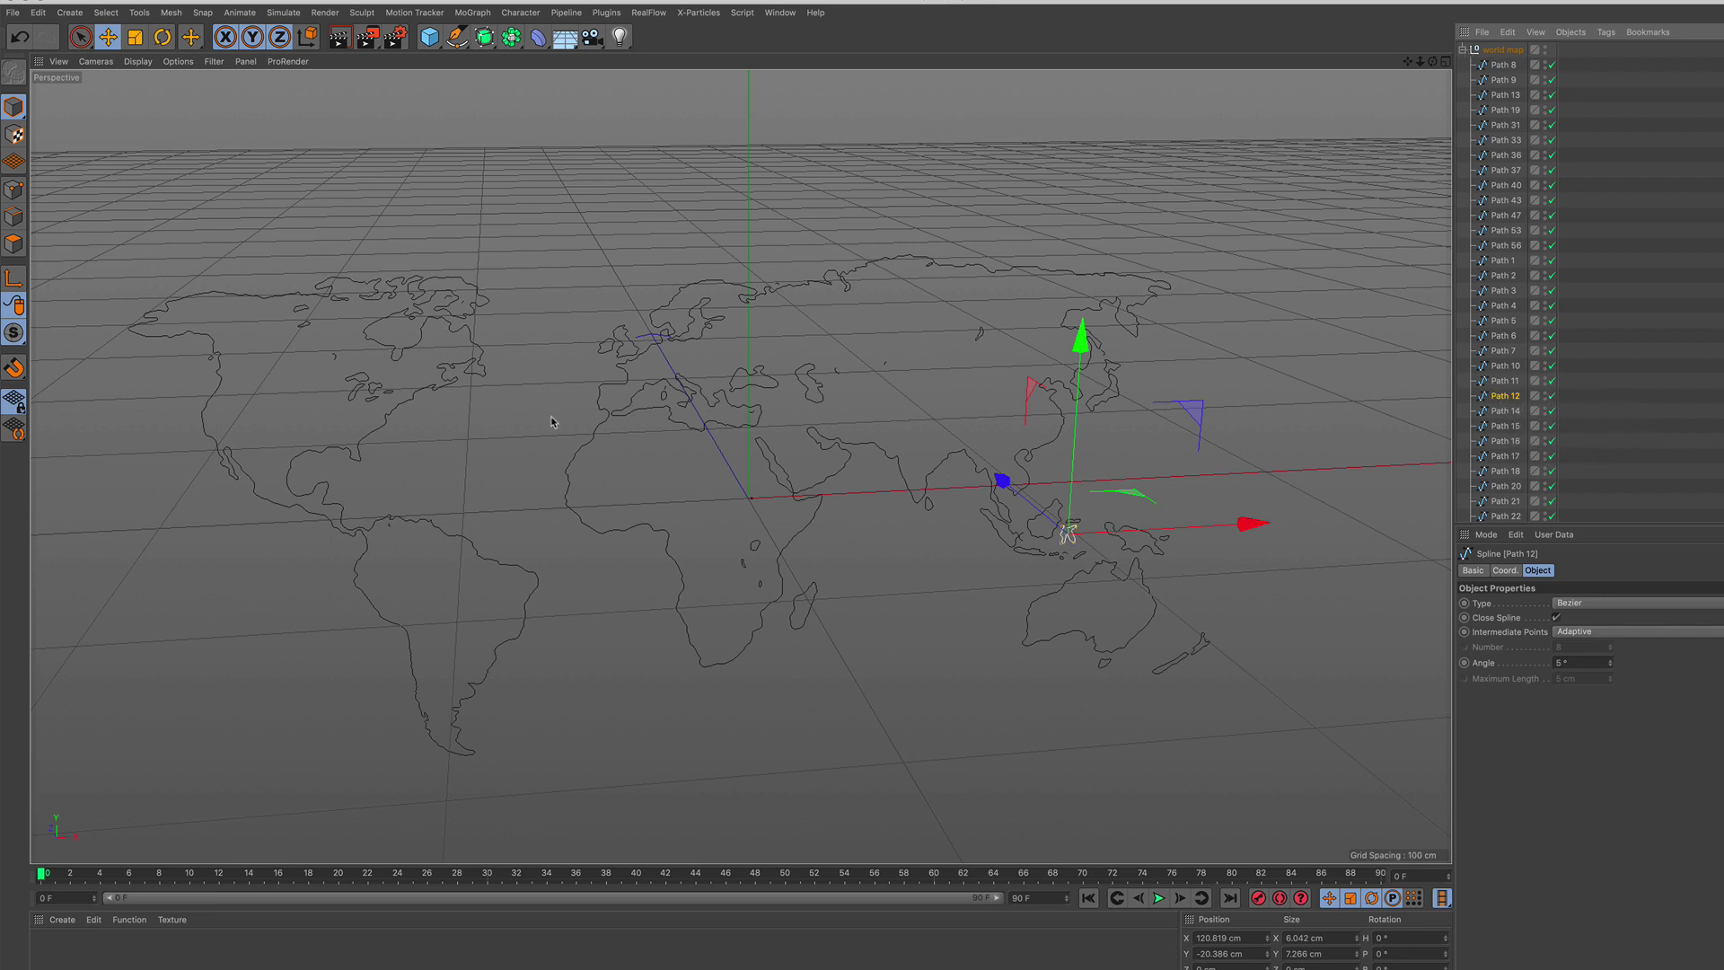
Identify the splines of the Americas and Australia by selecting each one and switching it off and on again
click(457, 382)
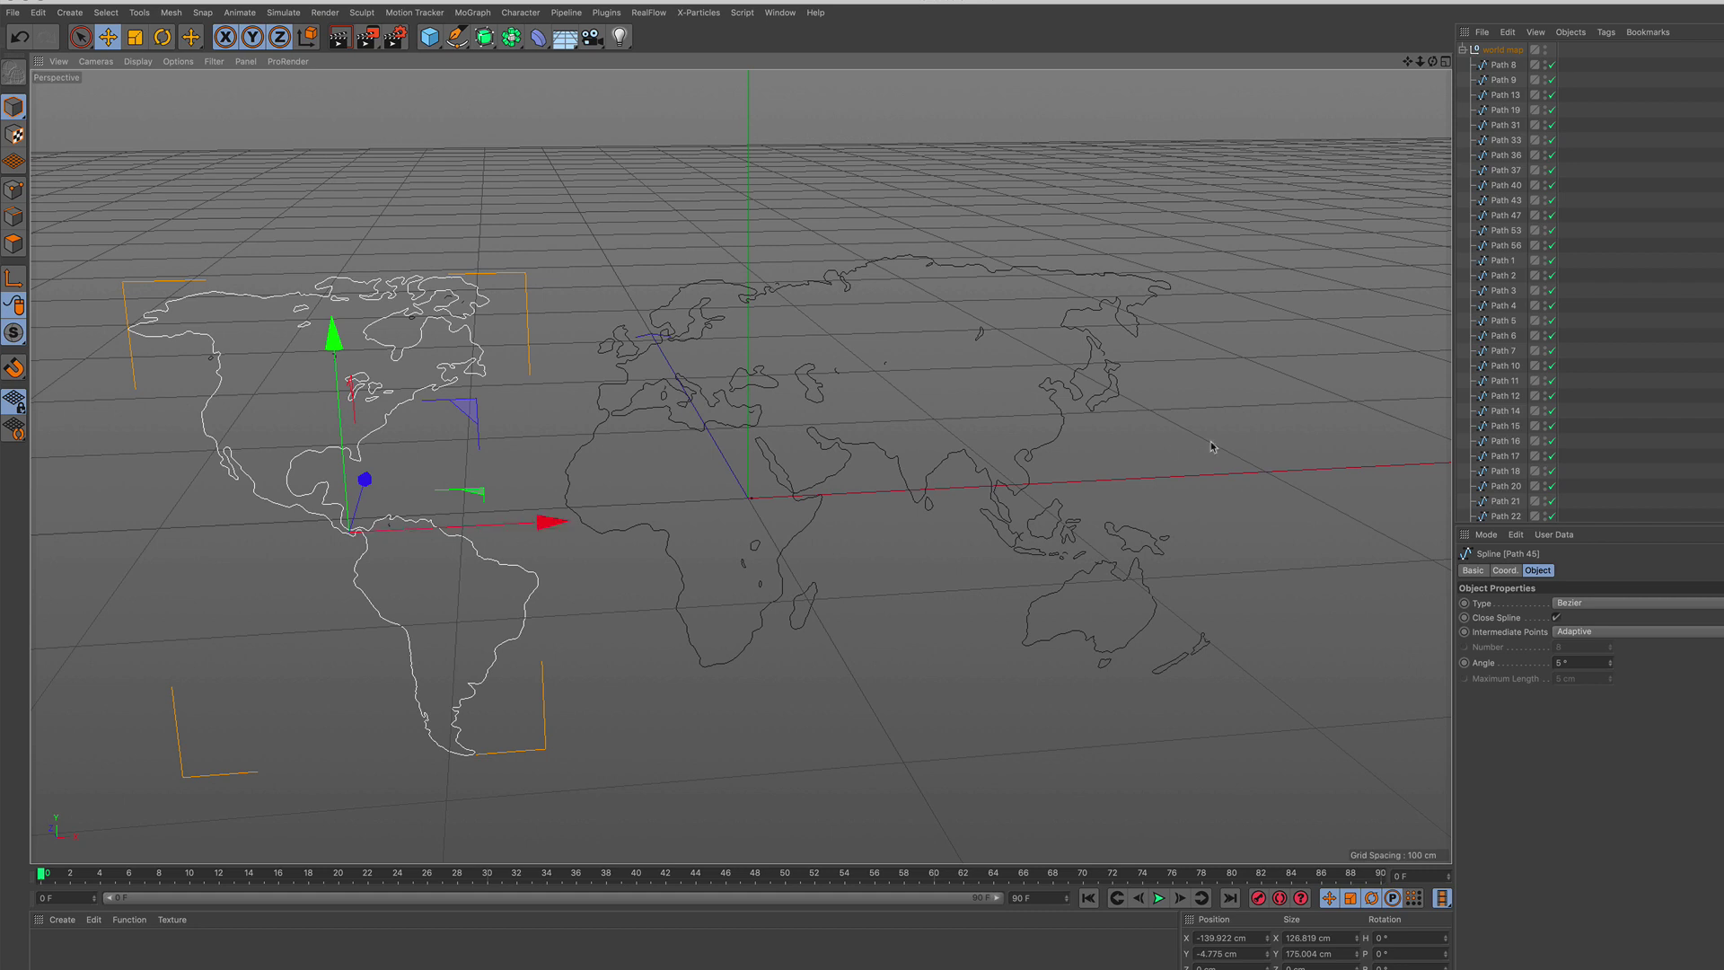
scroll(1486, 392, down, 3)
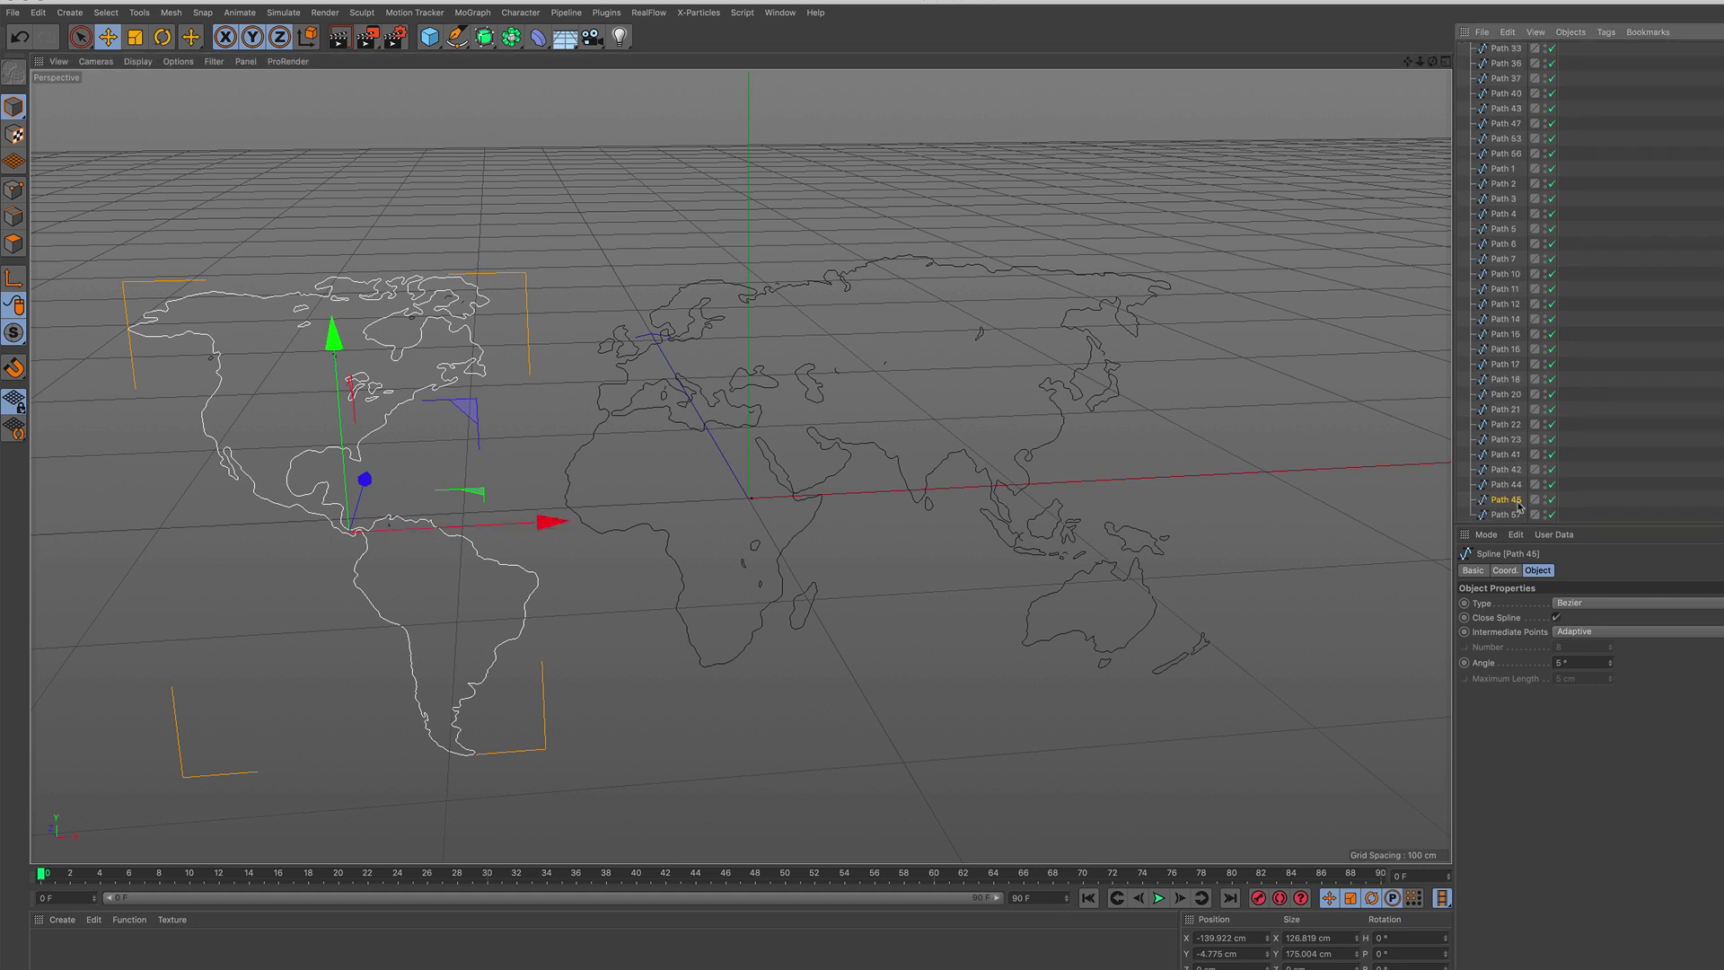
click(1553, 500)
click(1553, 500)
click(1058, 603)
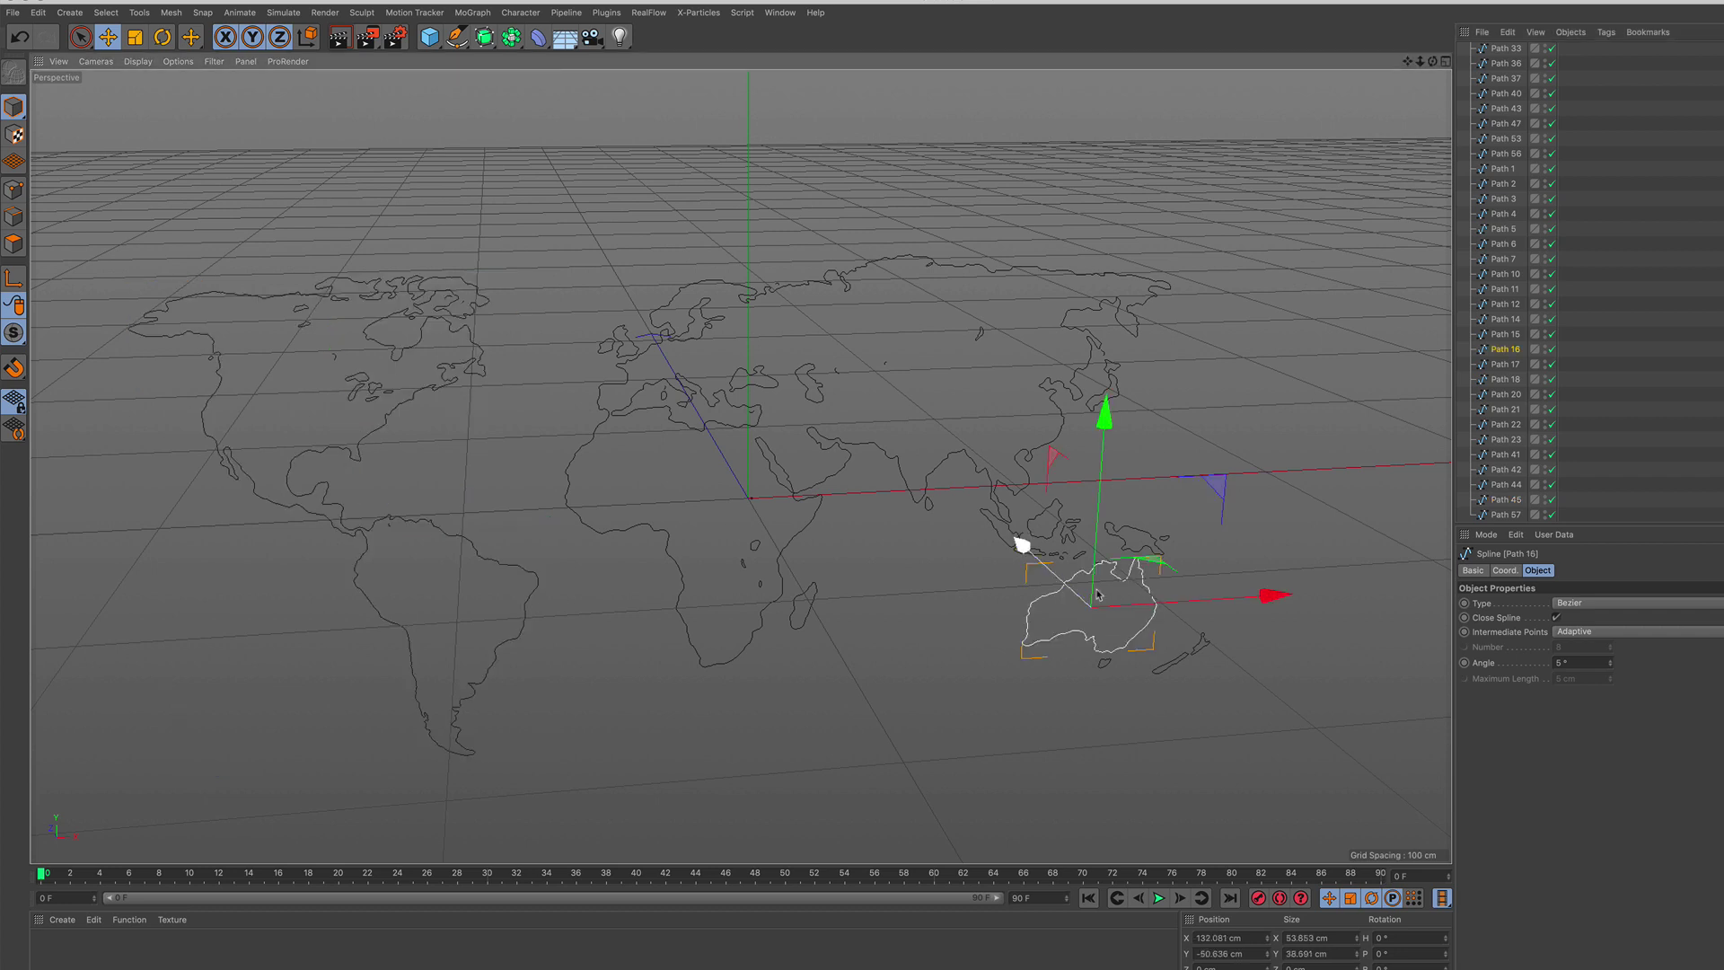
click(1553, 351)
click(1553, 351)
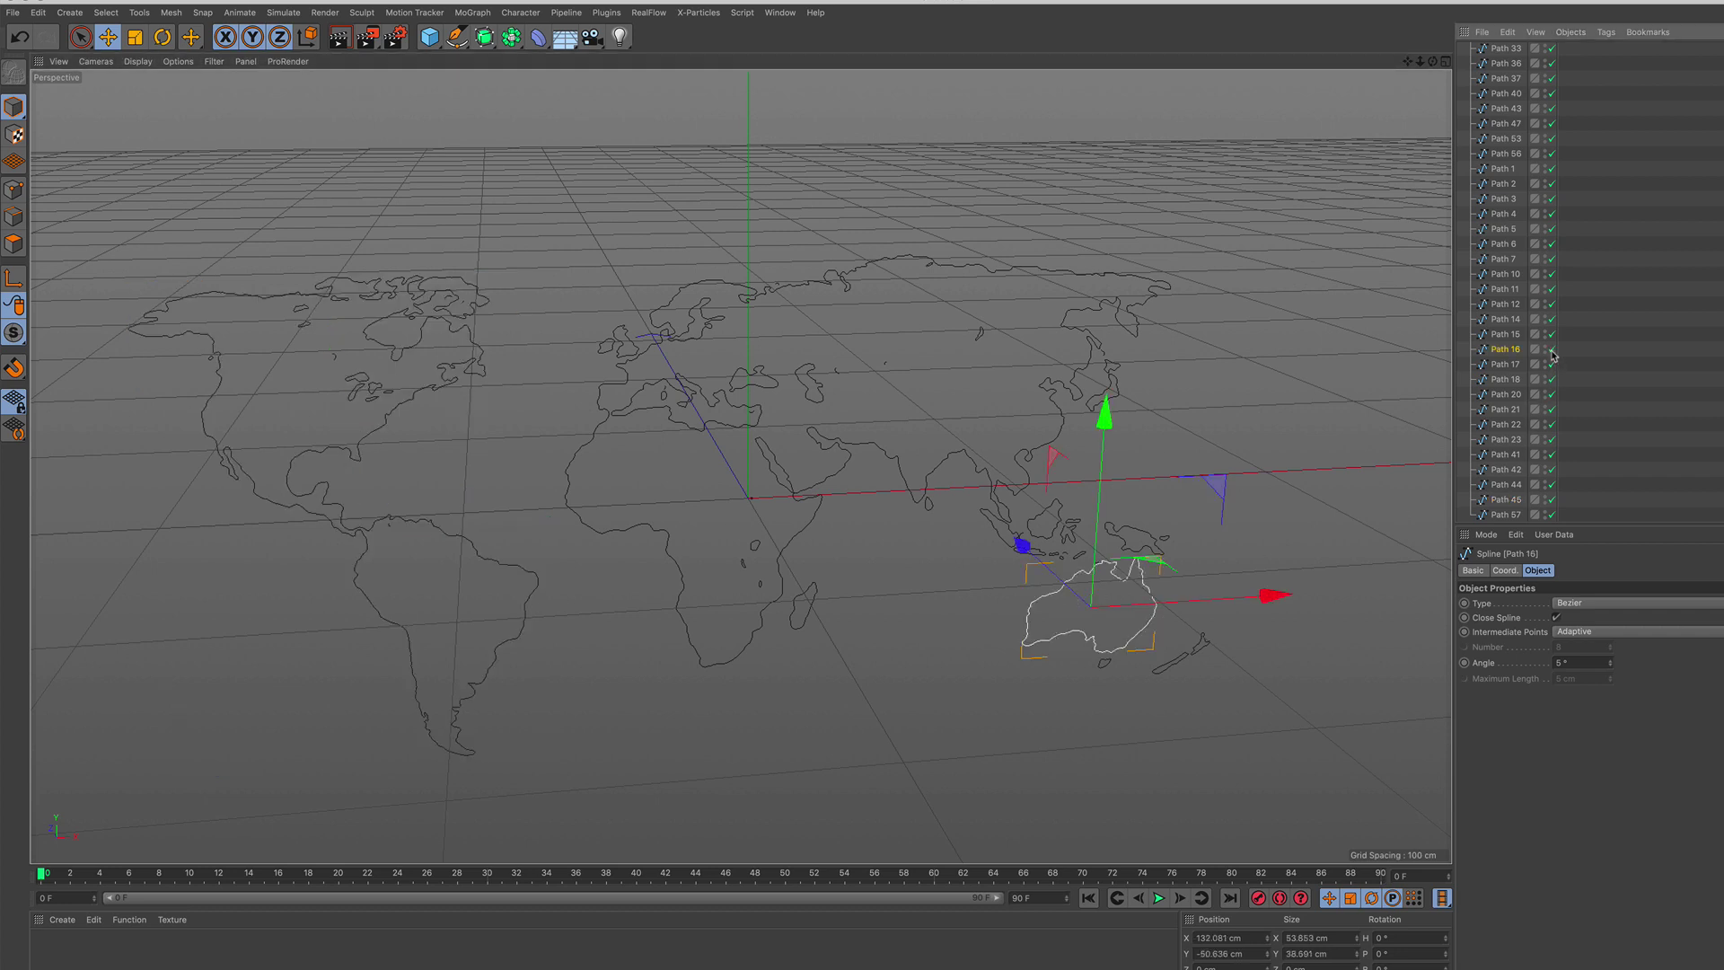
Add an Extrude generator as parent of the collapsed world map null and enable its Hierarchical option
scroll(1527, 342, up, 1)
scroll(1527, 342, up, 3)
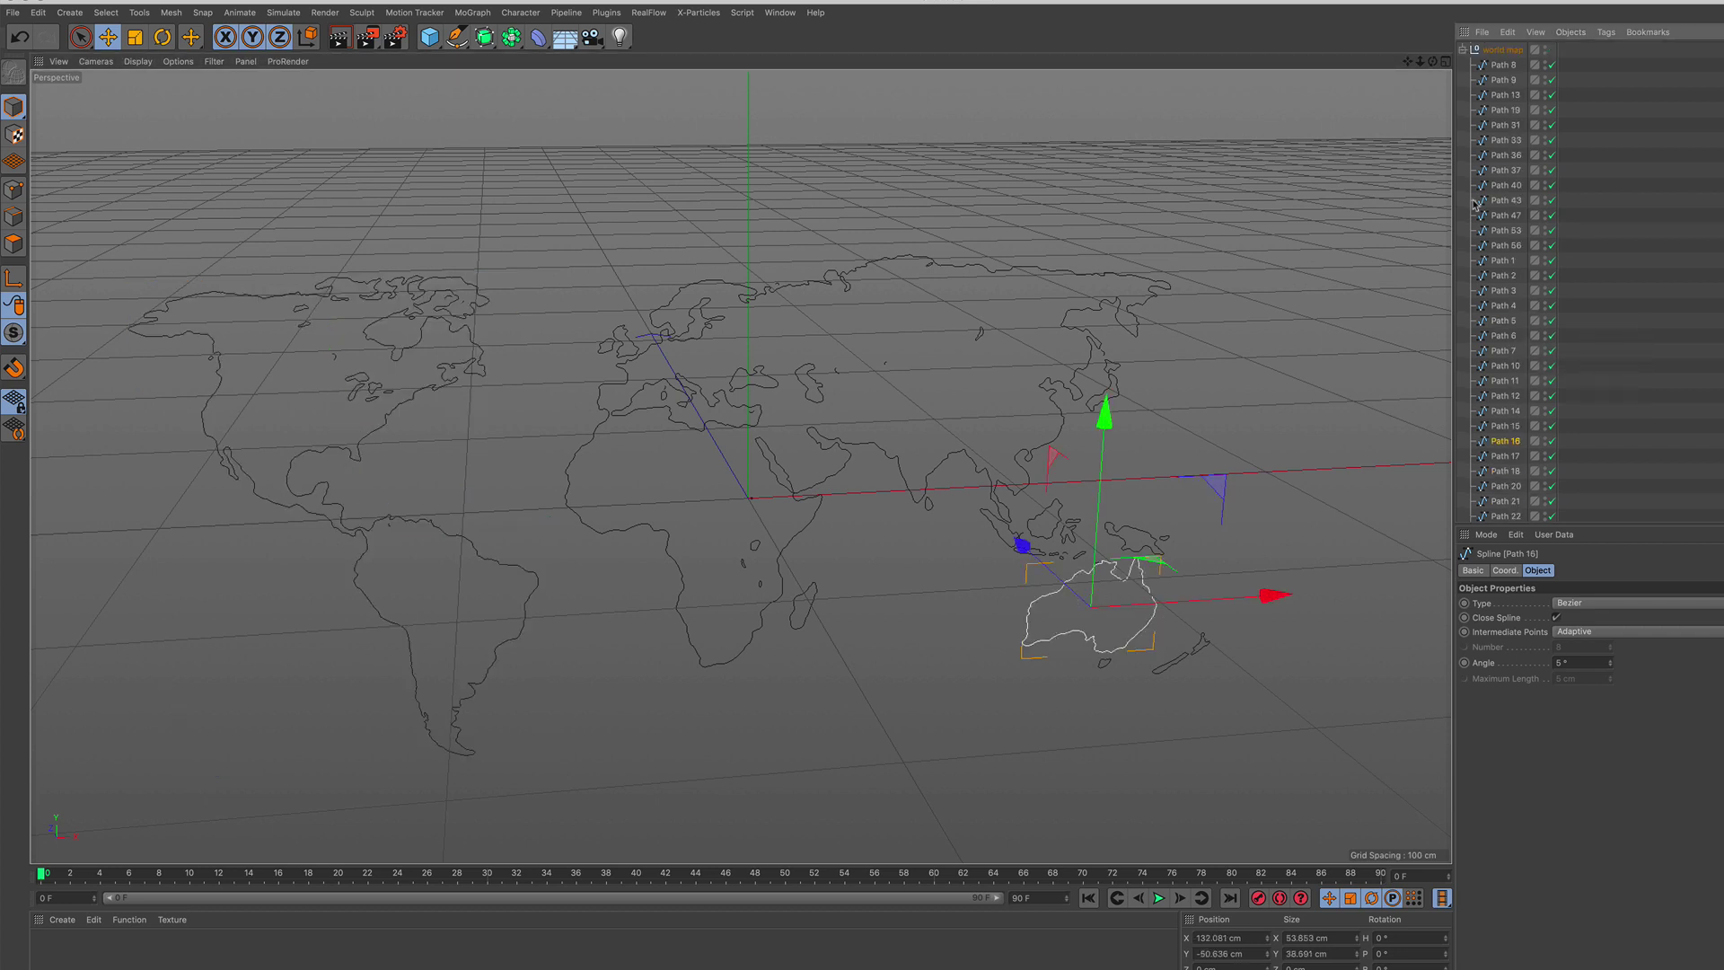
click(1464, 50)
click(1480, 52)
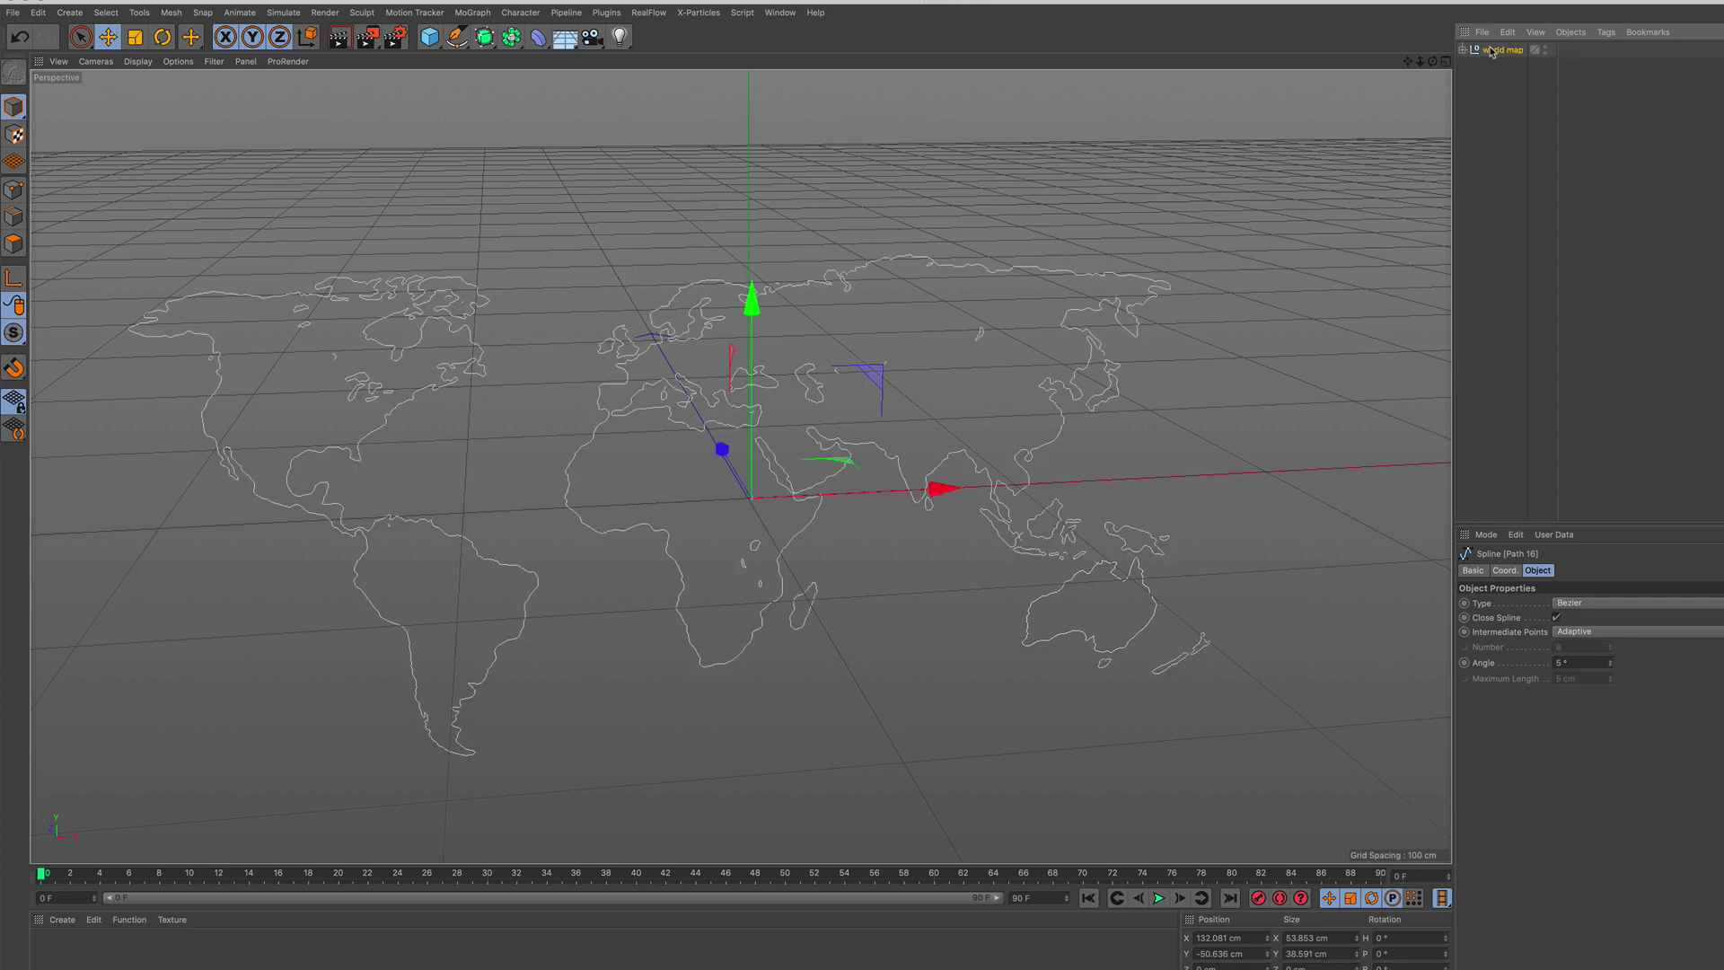
alt+drag(718, 395, 753, 406)
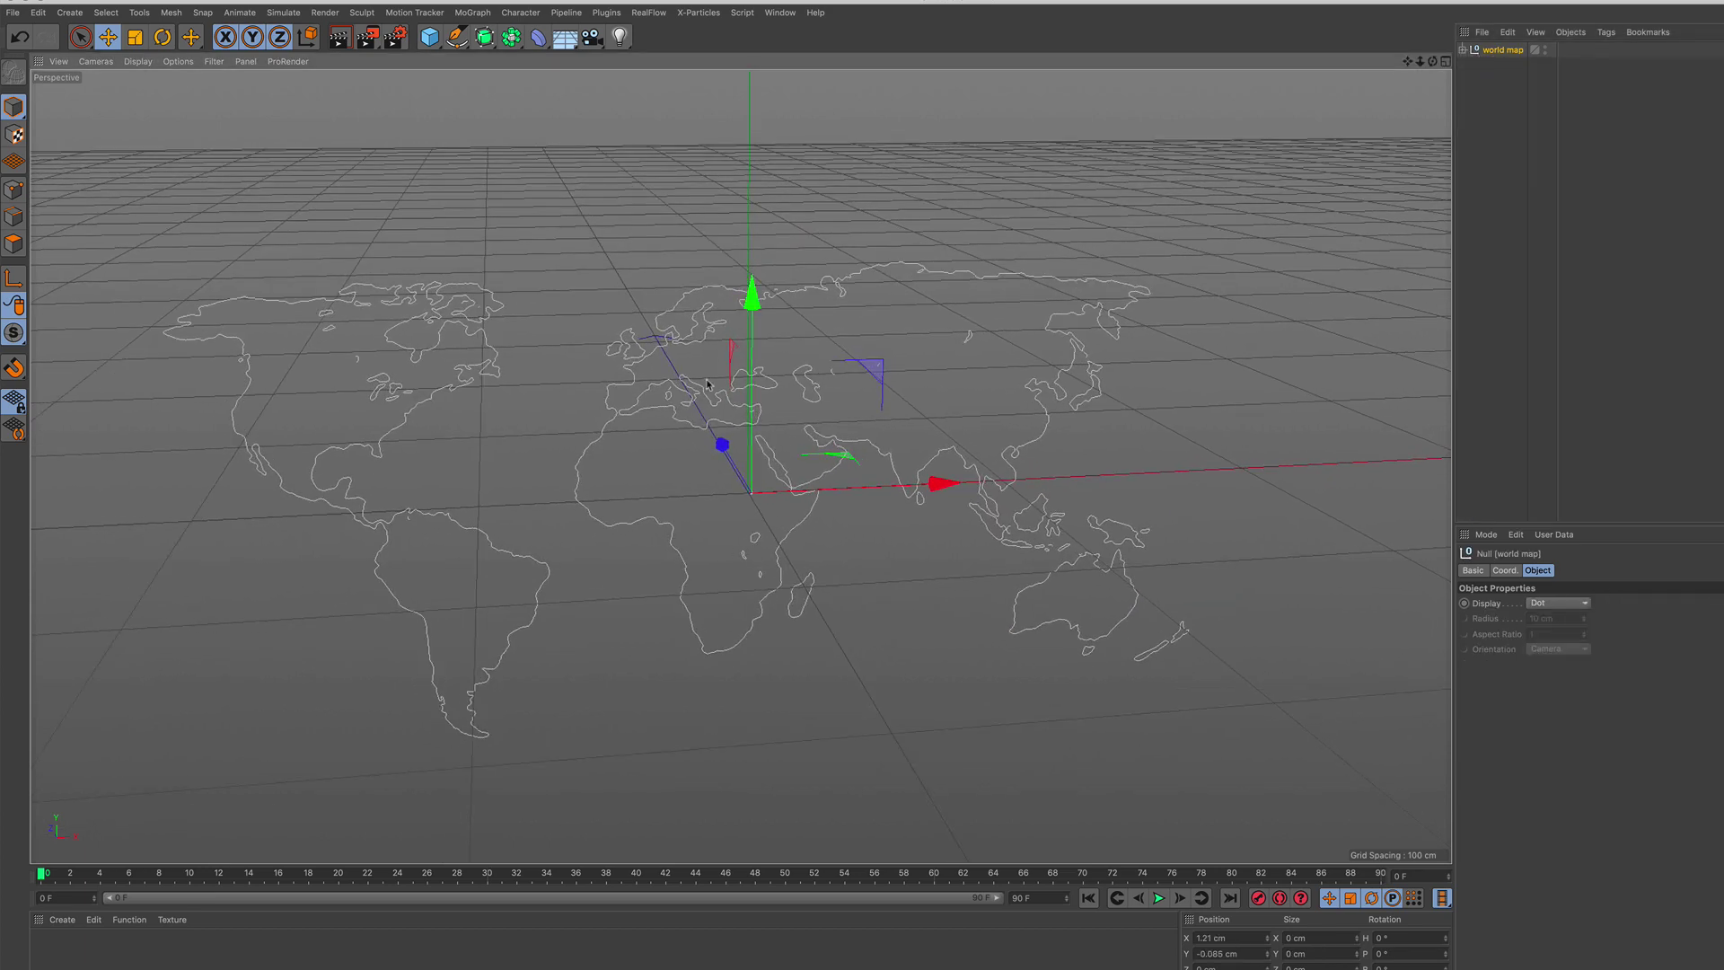
click(484, 37)
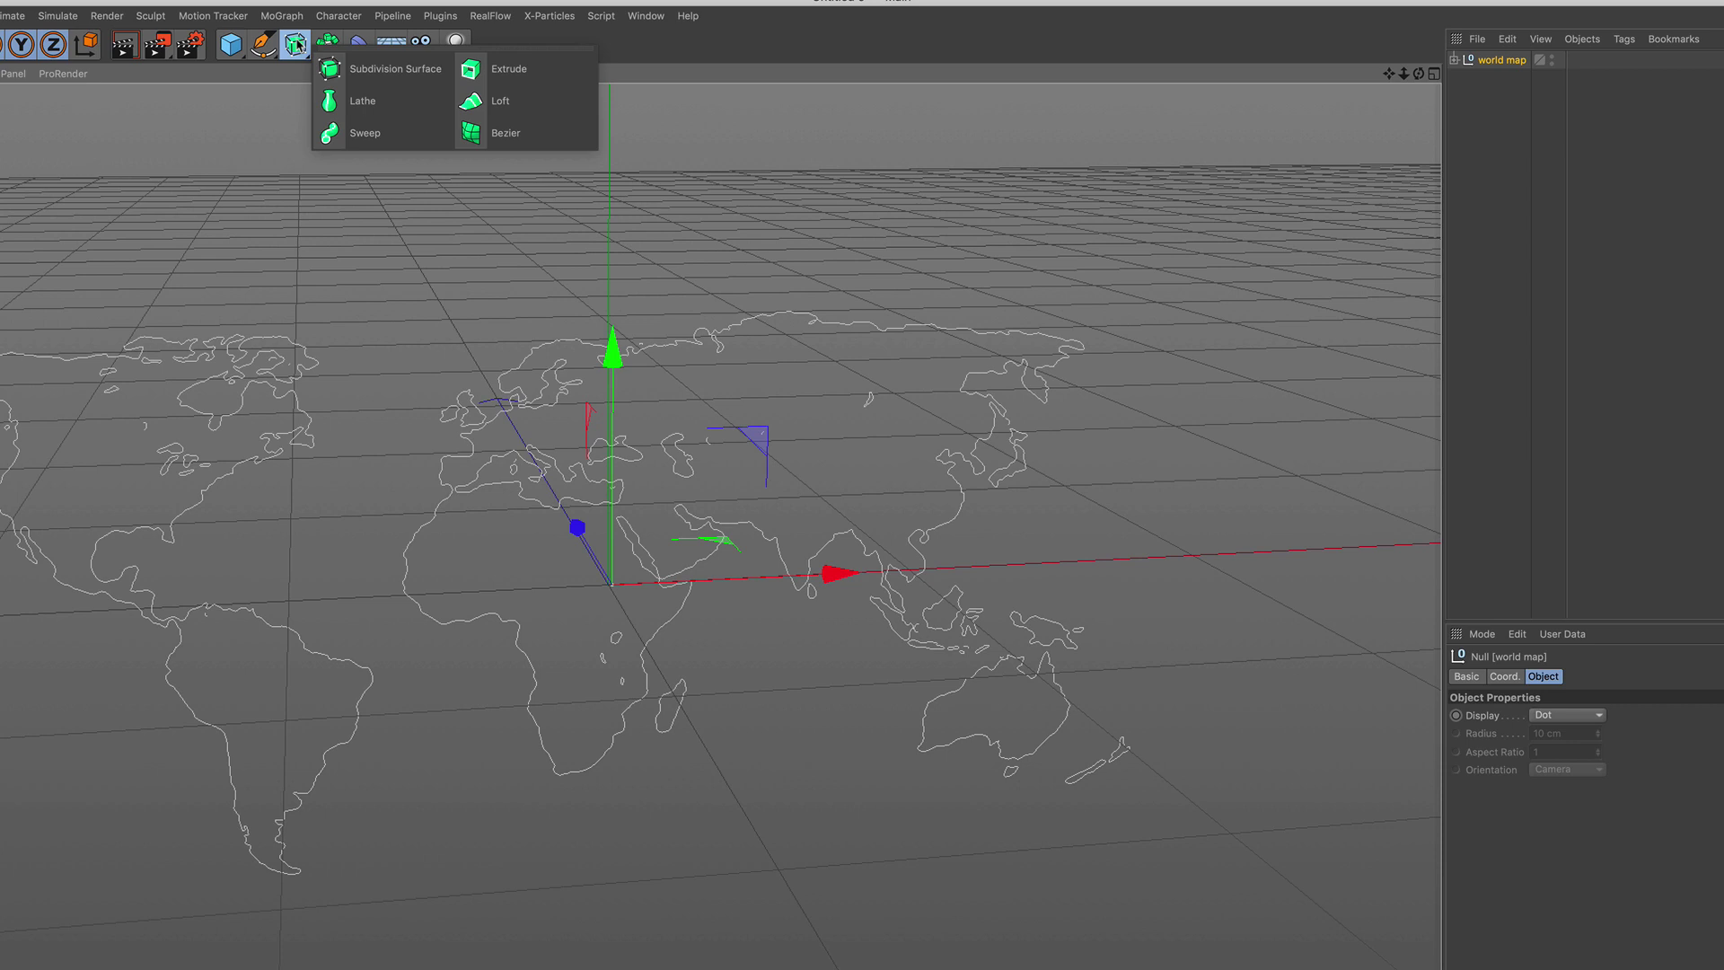
alt+click(500, 79)
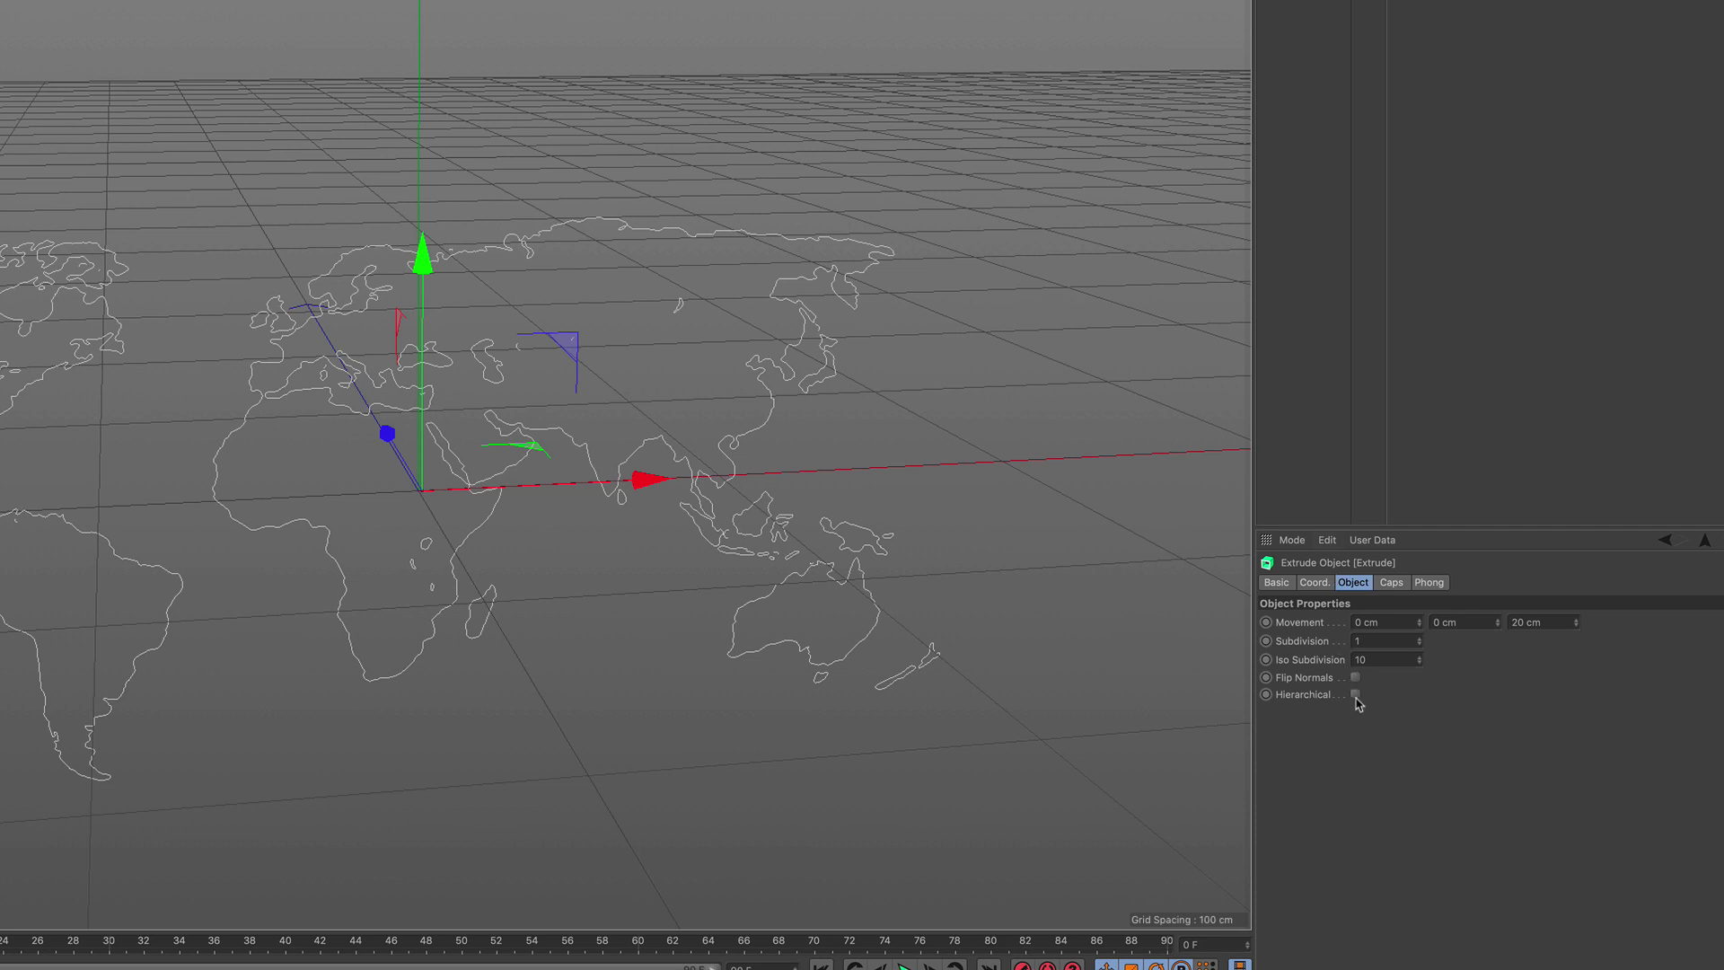
click(1355, 694)
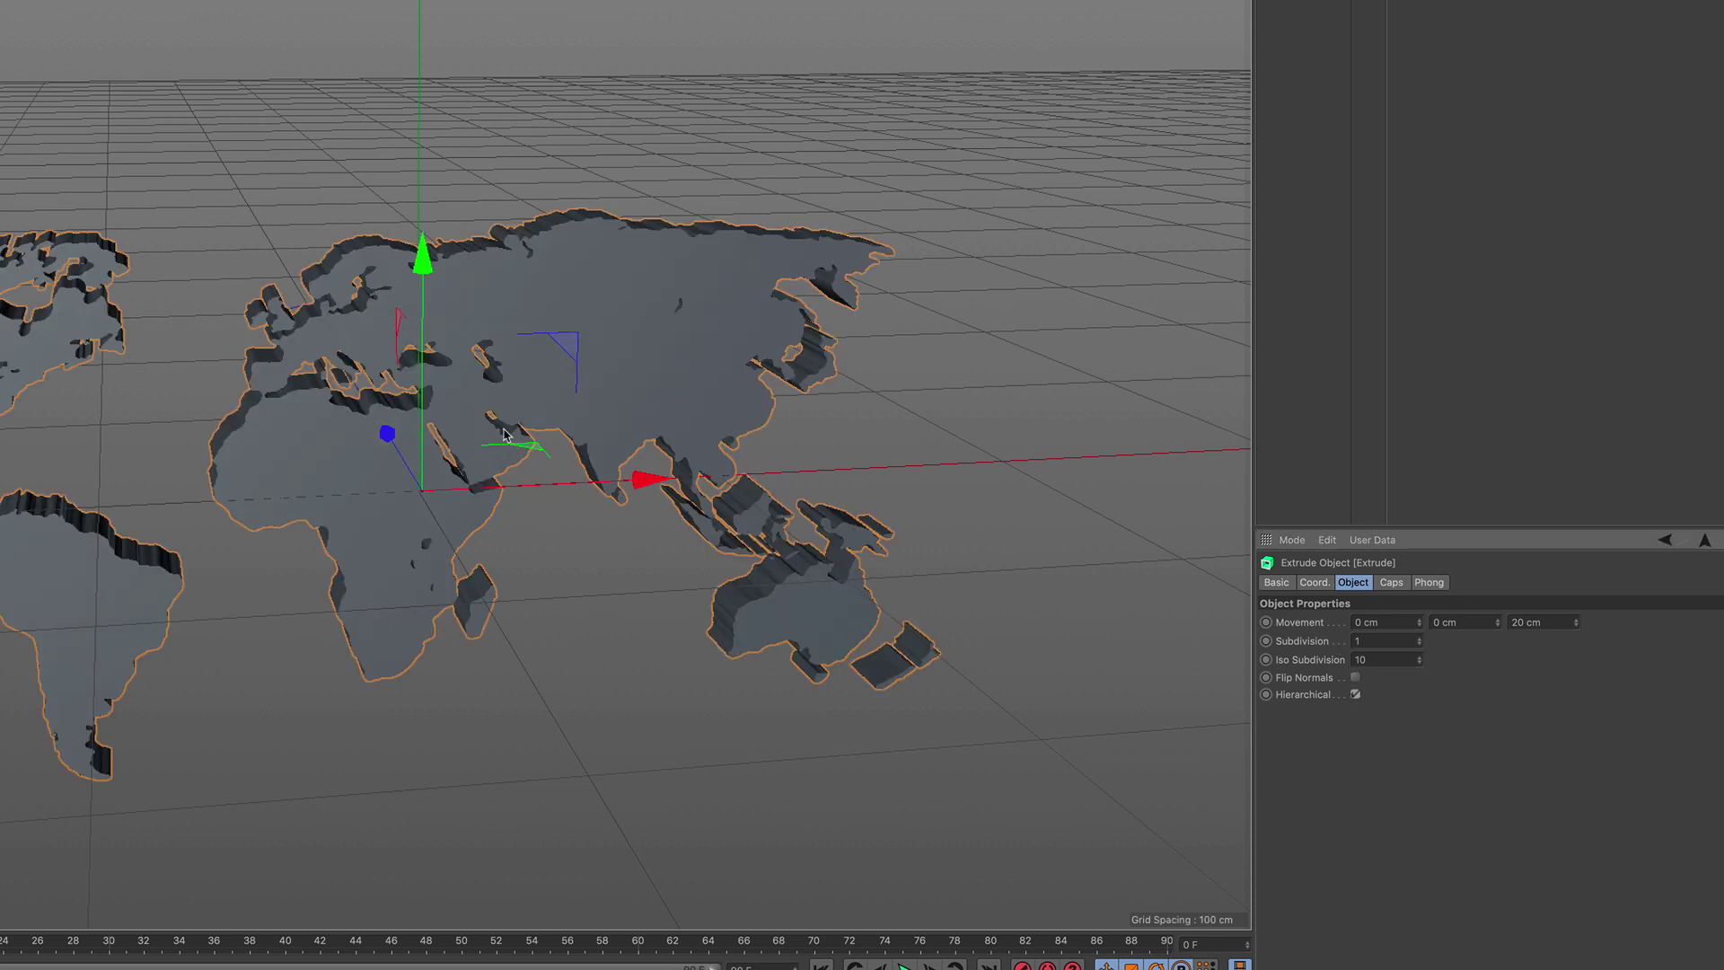
Reduce the extrusion depth of the world map by setting the Extrude generator's Z movement to 4 cm
scroll(504, 429, up, 2)
alt+drag(443, 376, 521, 449)
alt+middle_drag(444, 375, 601, 437)
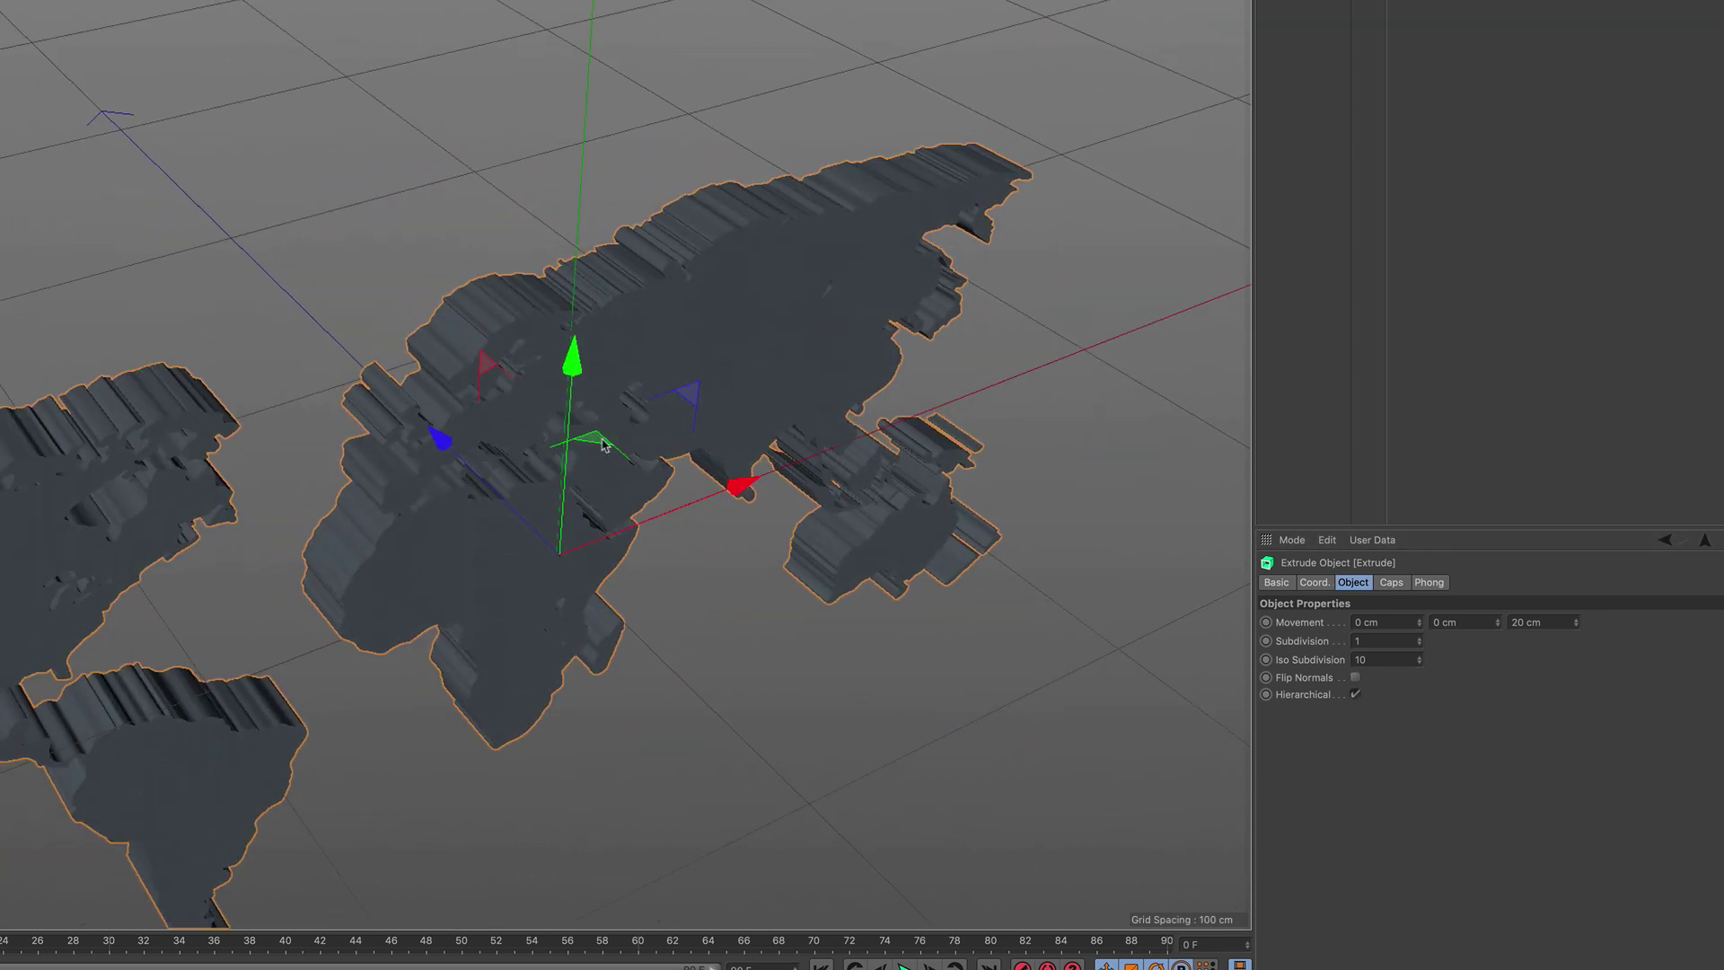
scroll(593, 400, up, 3)
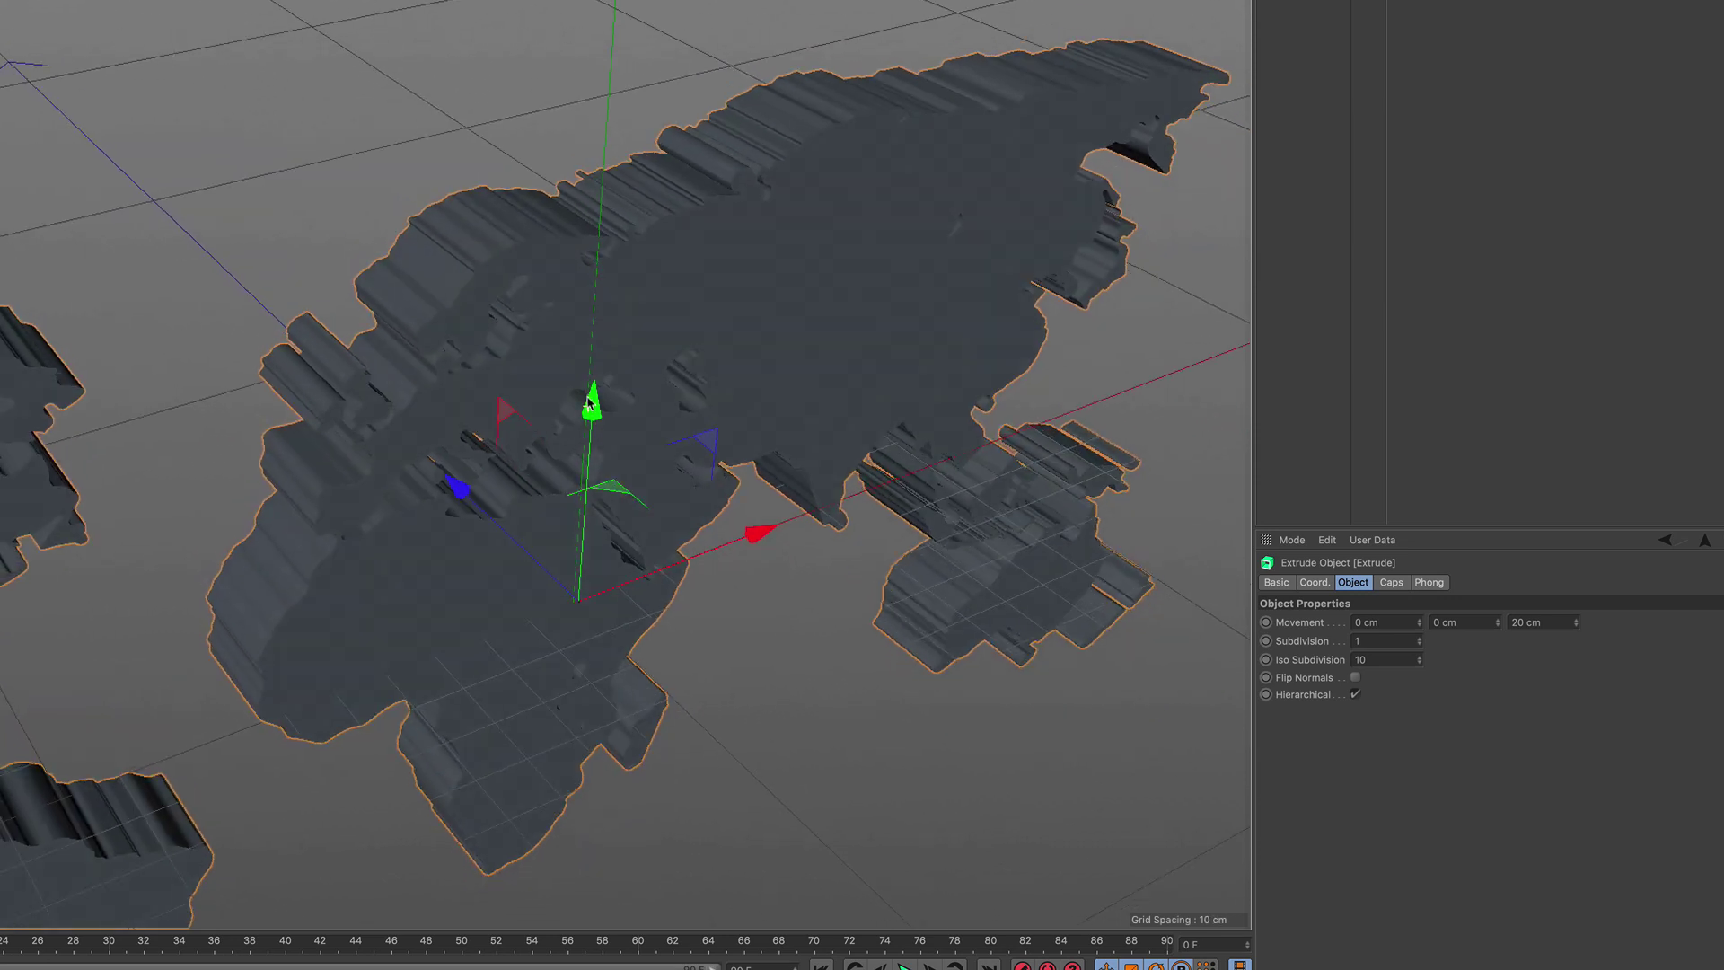
click(1538, 622)
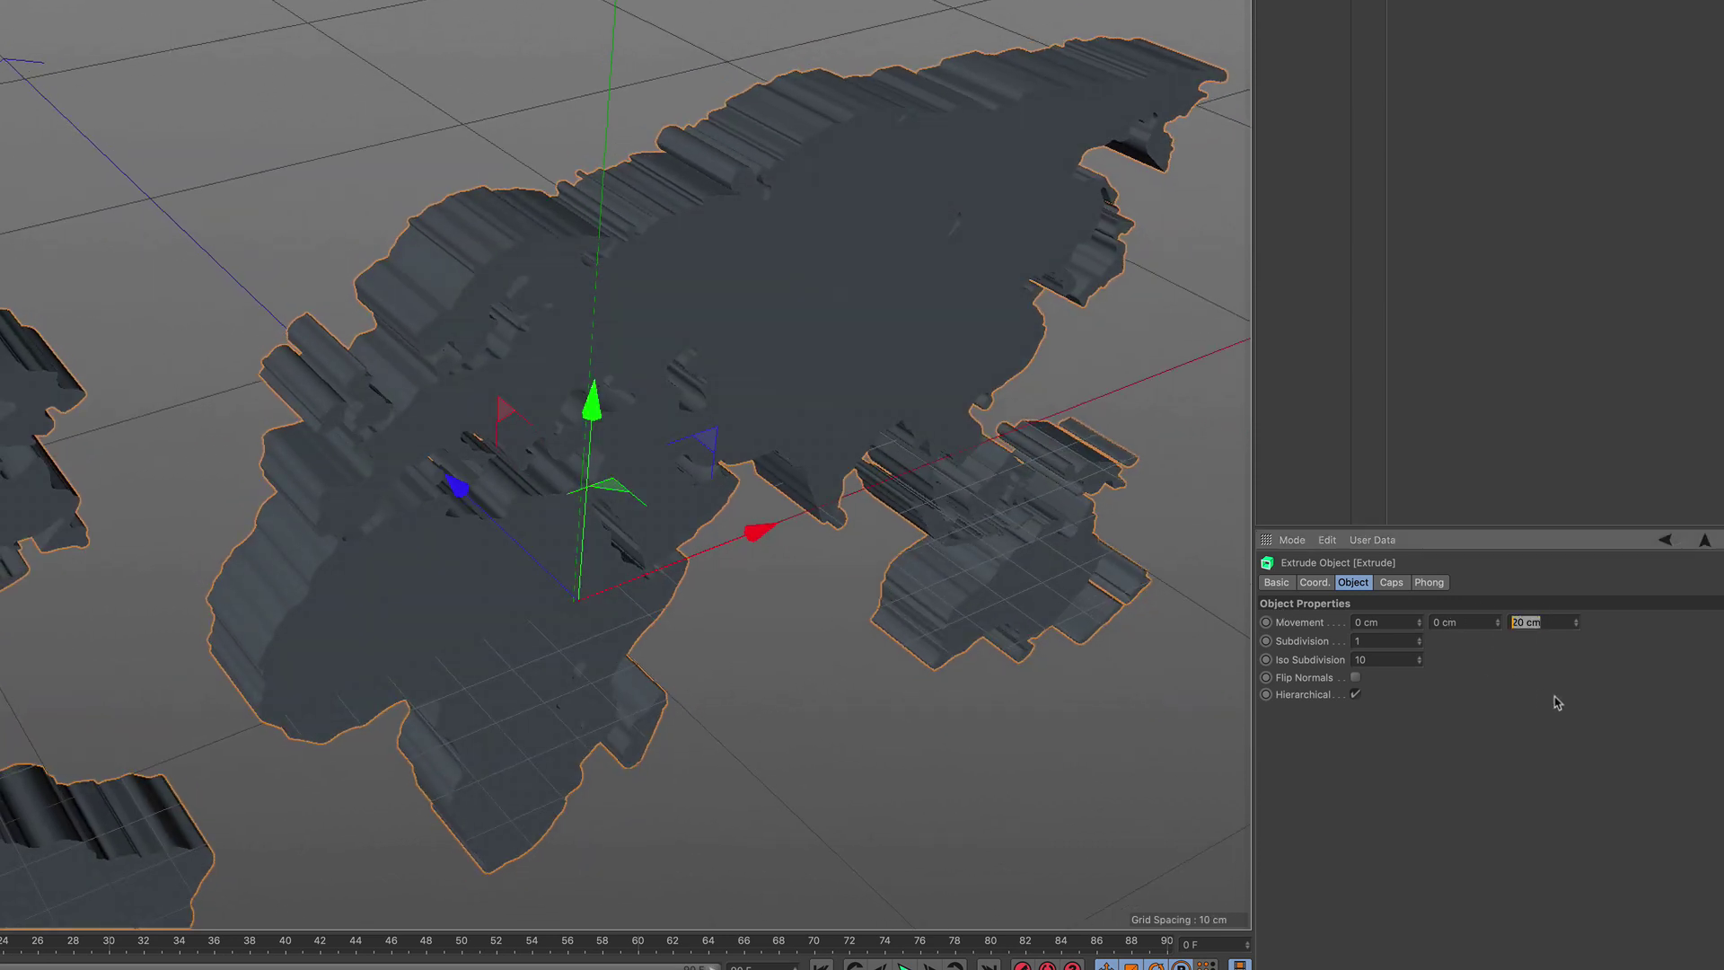
text(4)
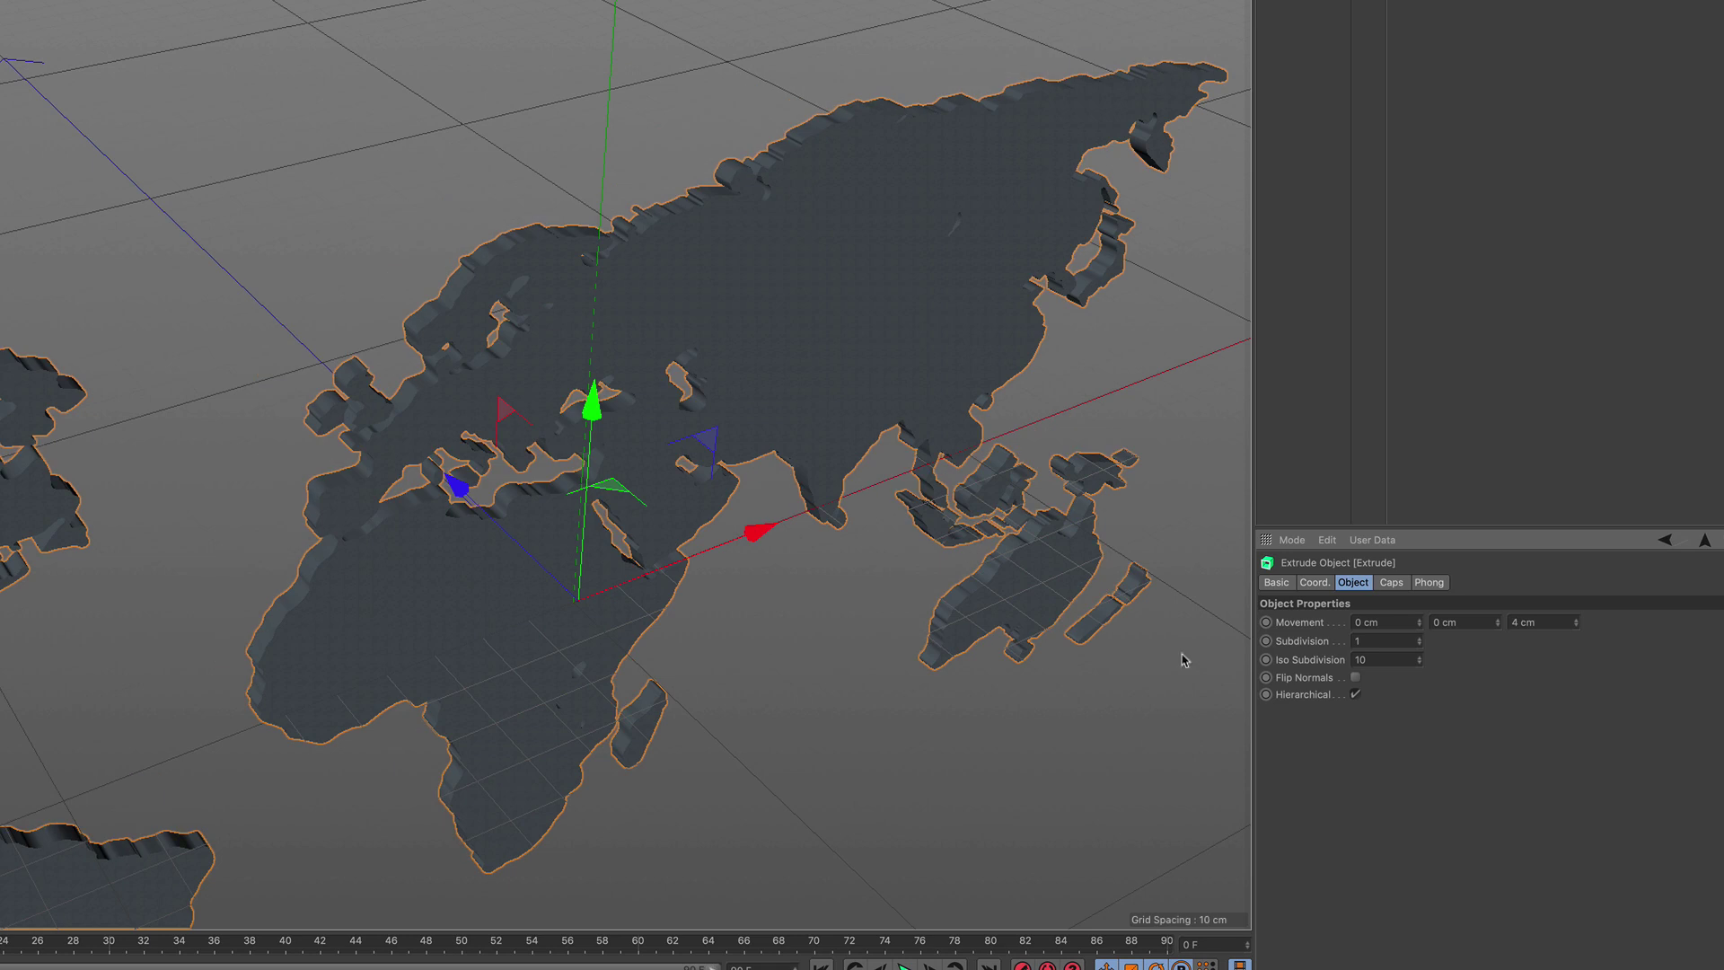
Switch the Perspective view to Gouraud Shading (Lines) to show the map's polygon edges
scroll(426, 530, down, 3)
scroll(426, 530, down, 3)
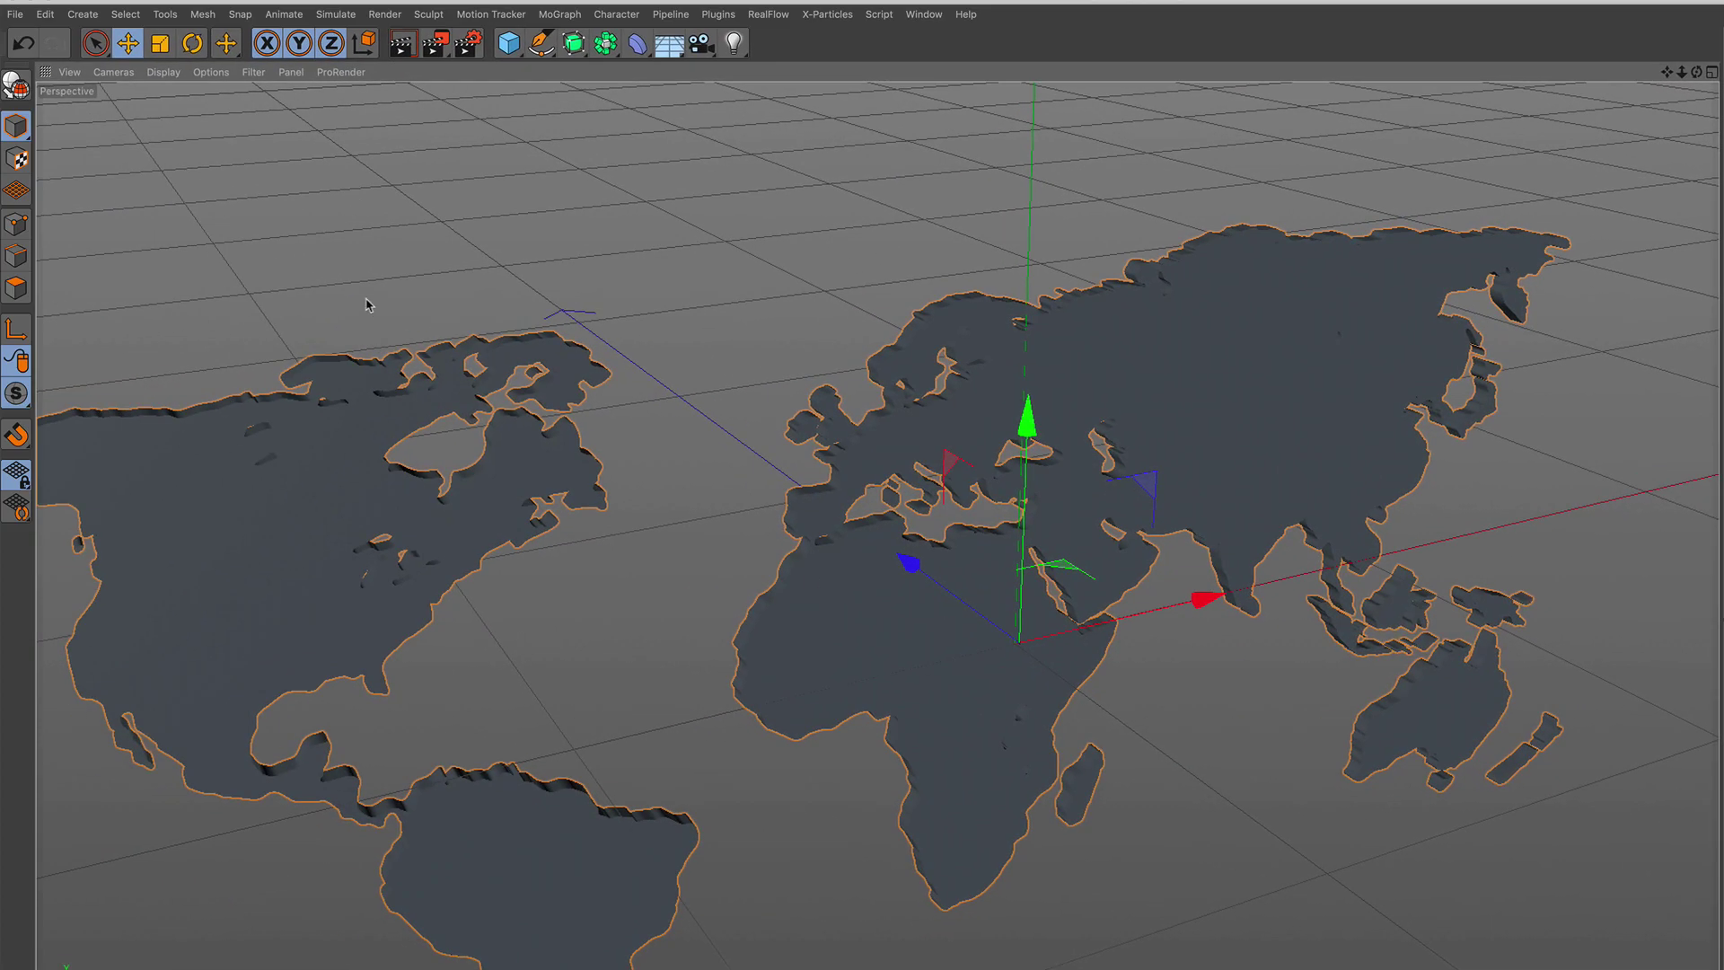
click(169, 73)
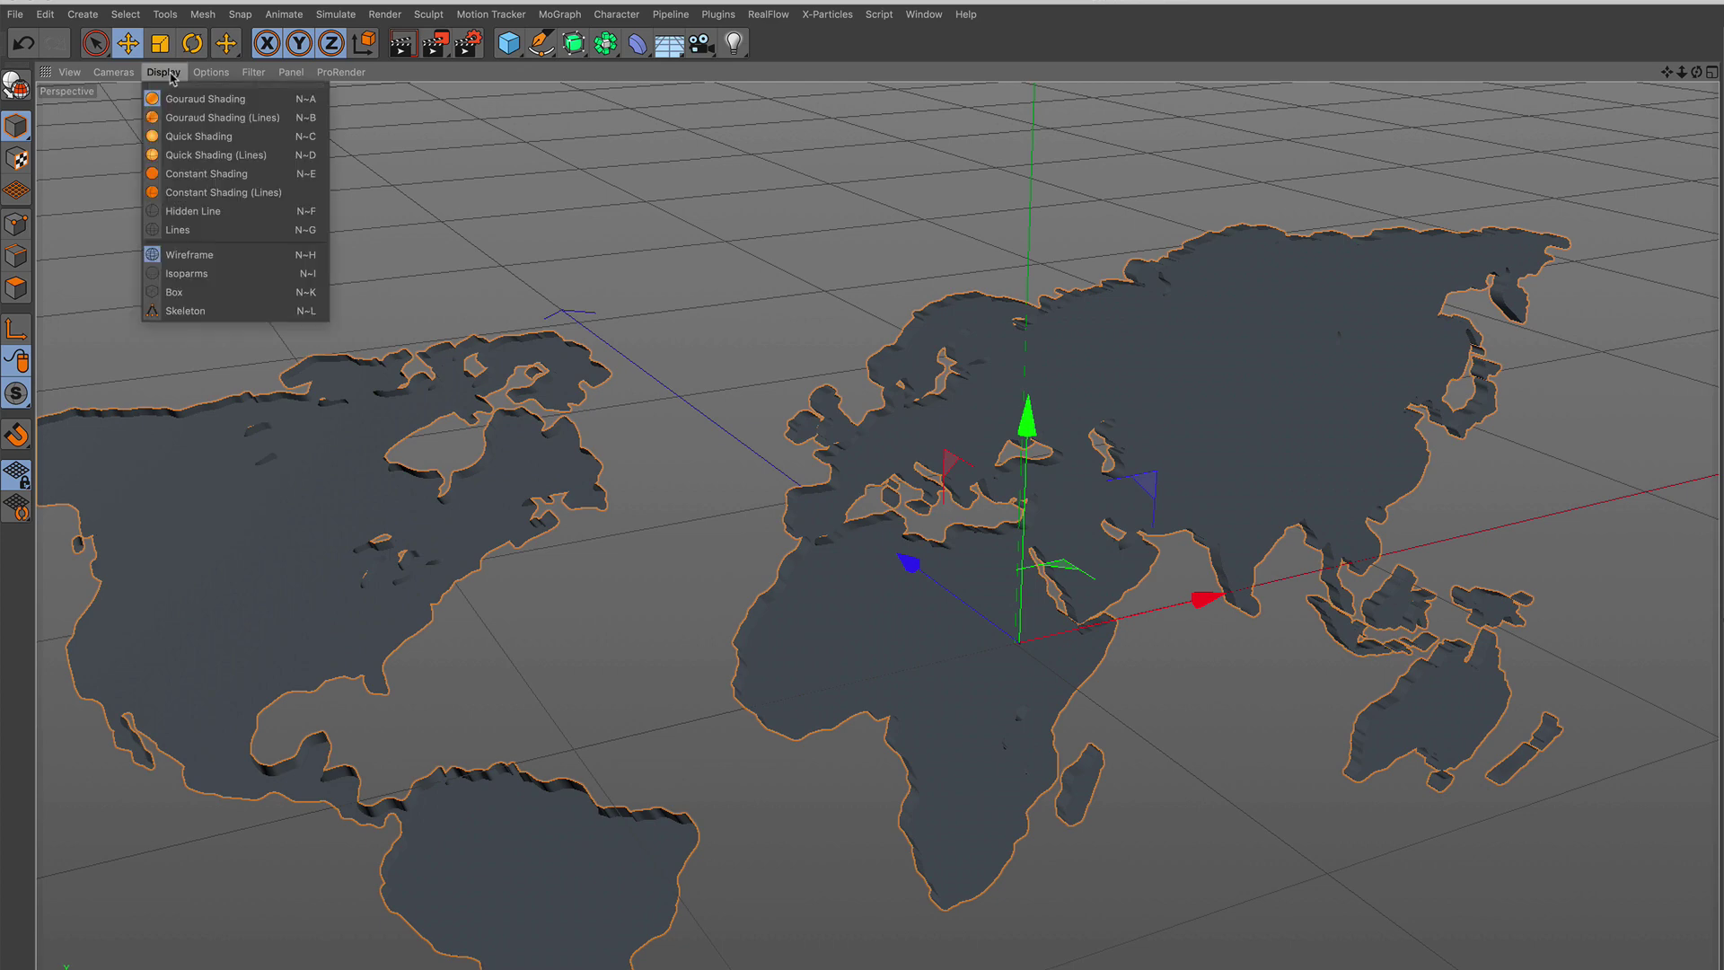
click(258, 117)
Set the Extrude's cap type to Quadrangles with Regular Grid enabled and a grid width of 2 cm
scroll(881, 546, up, 5)
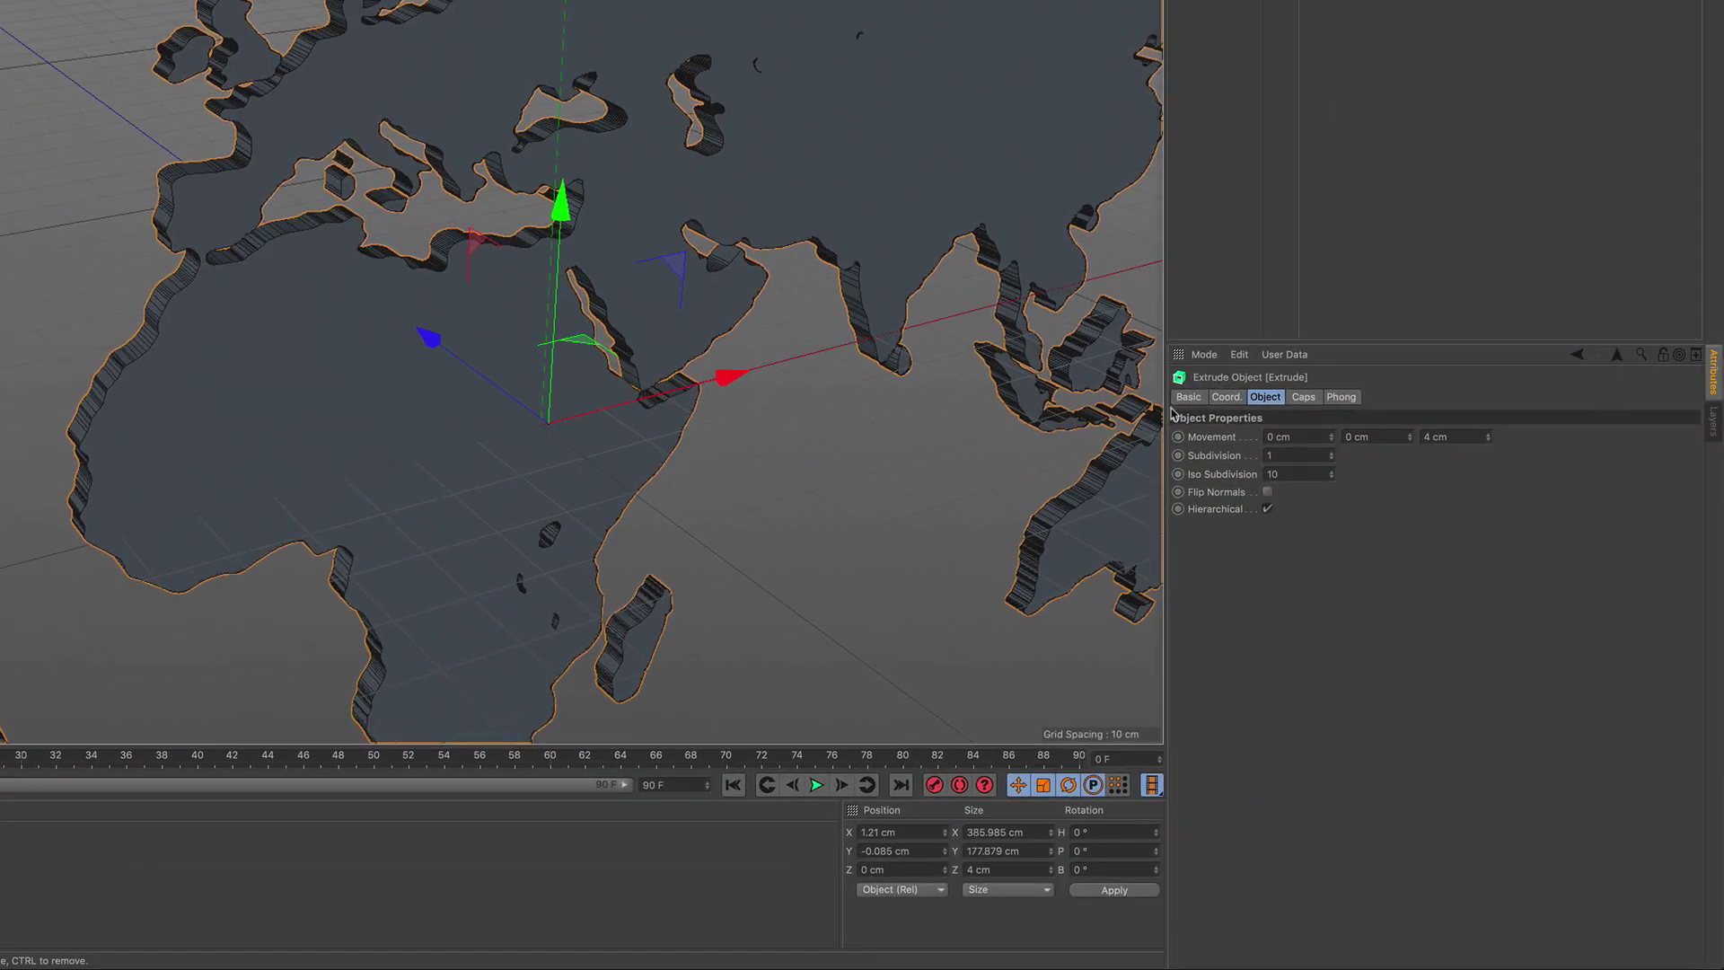
click(1305, 397)
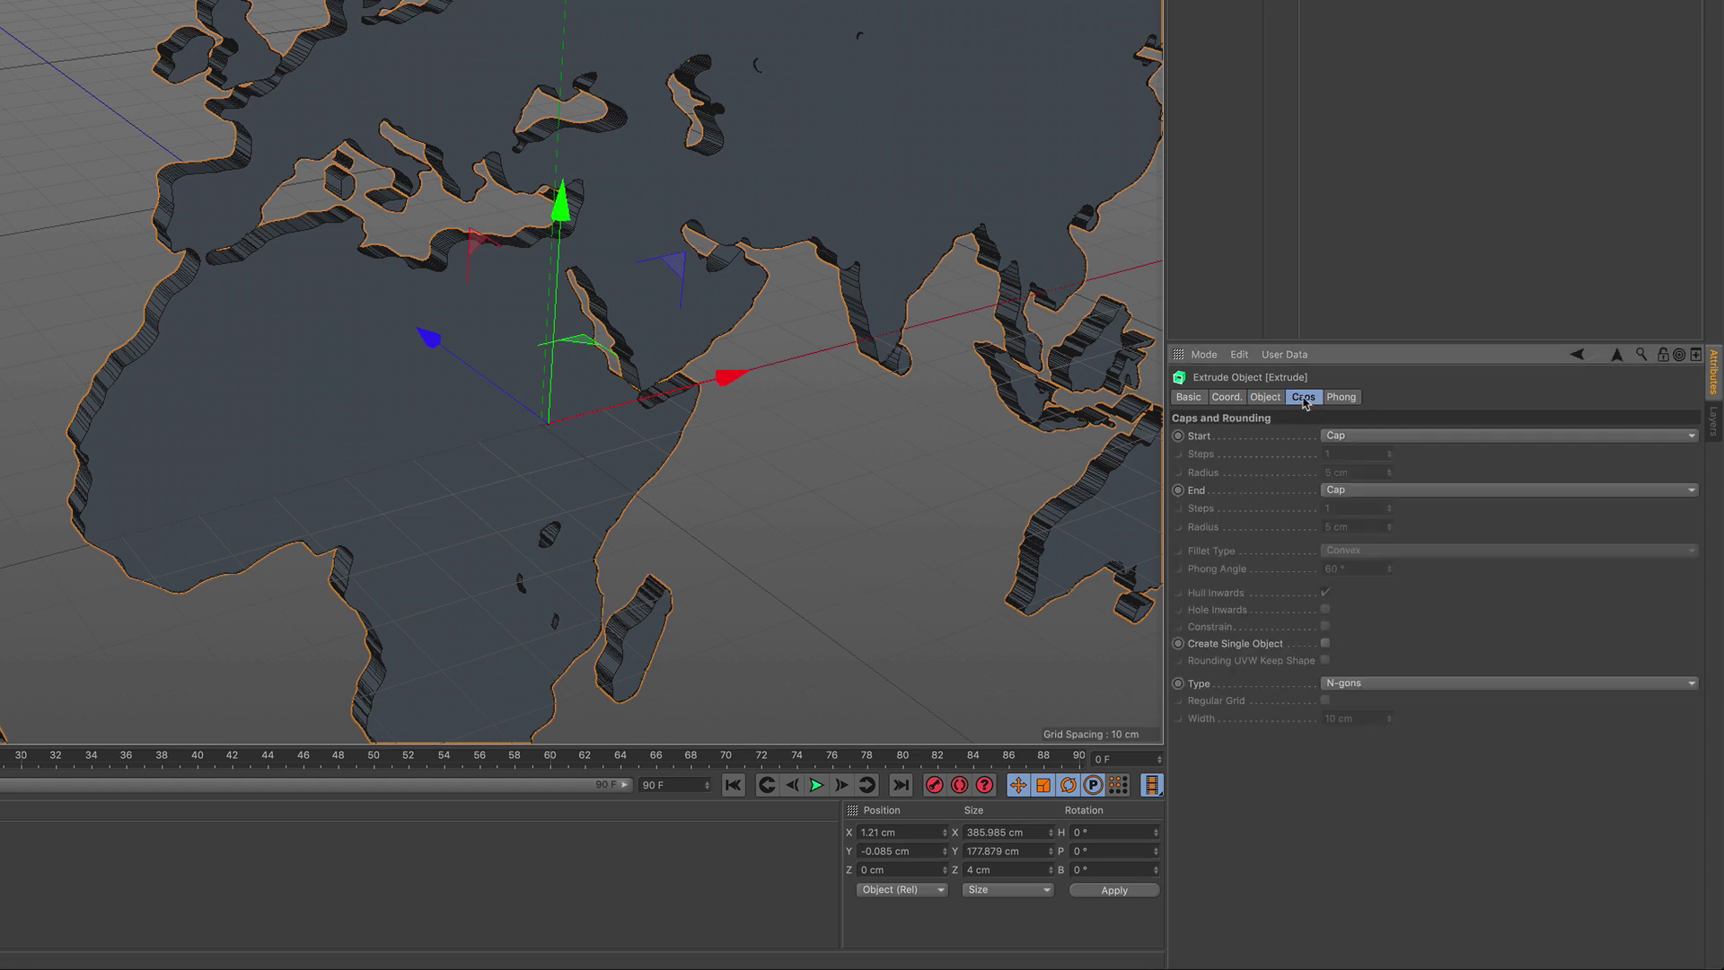
click(1374, 685)
click(1383, 718)
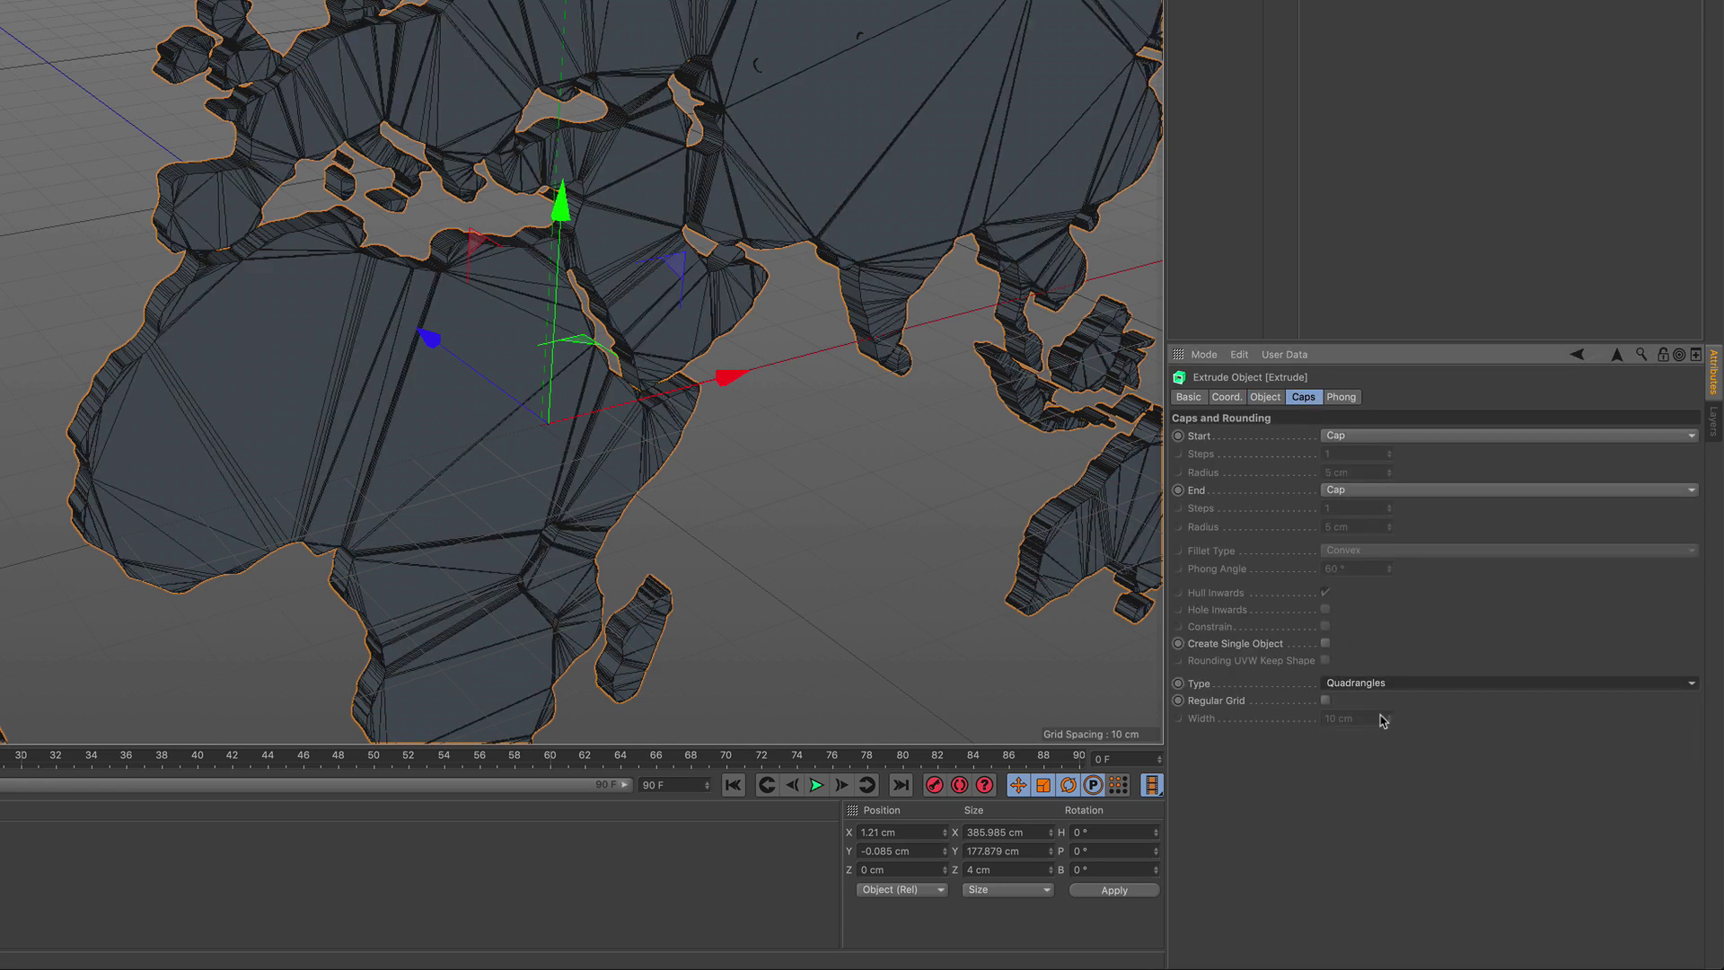
click(1326, 700)
key(Tab)
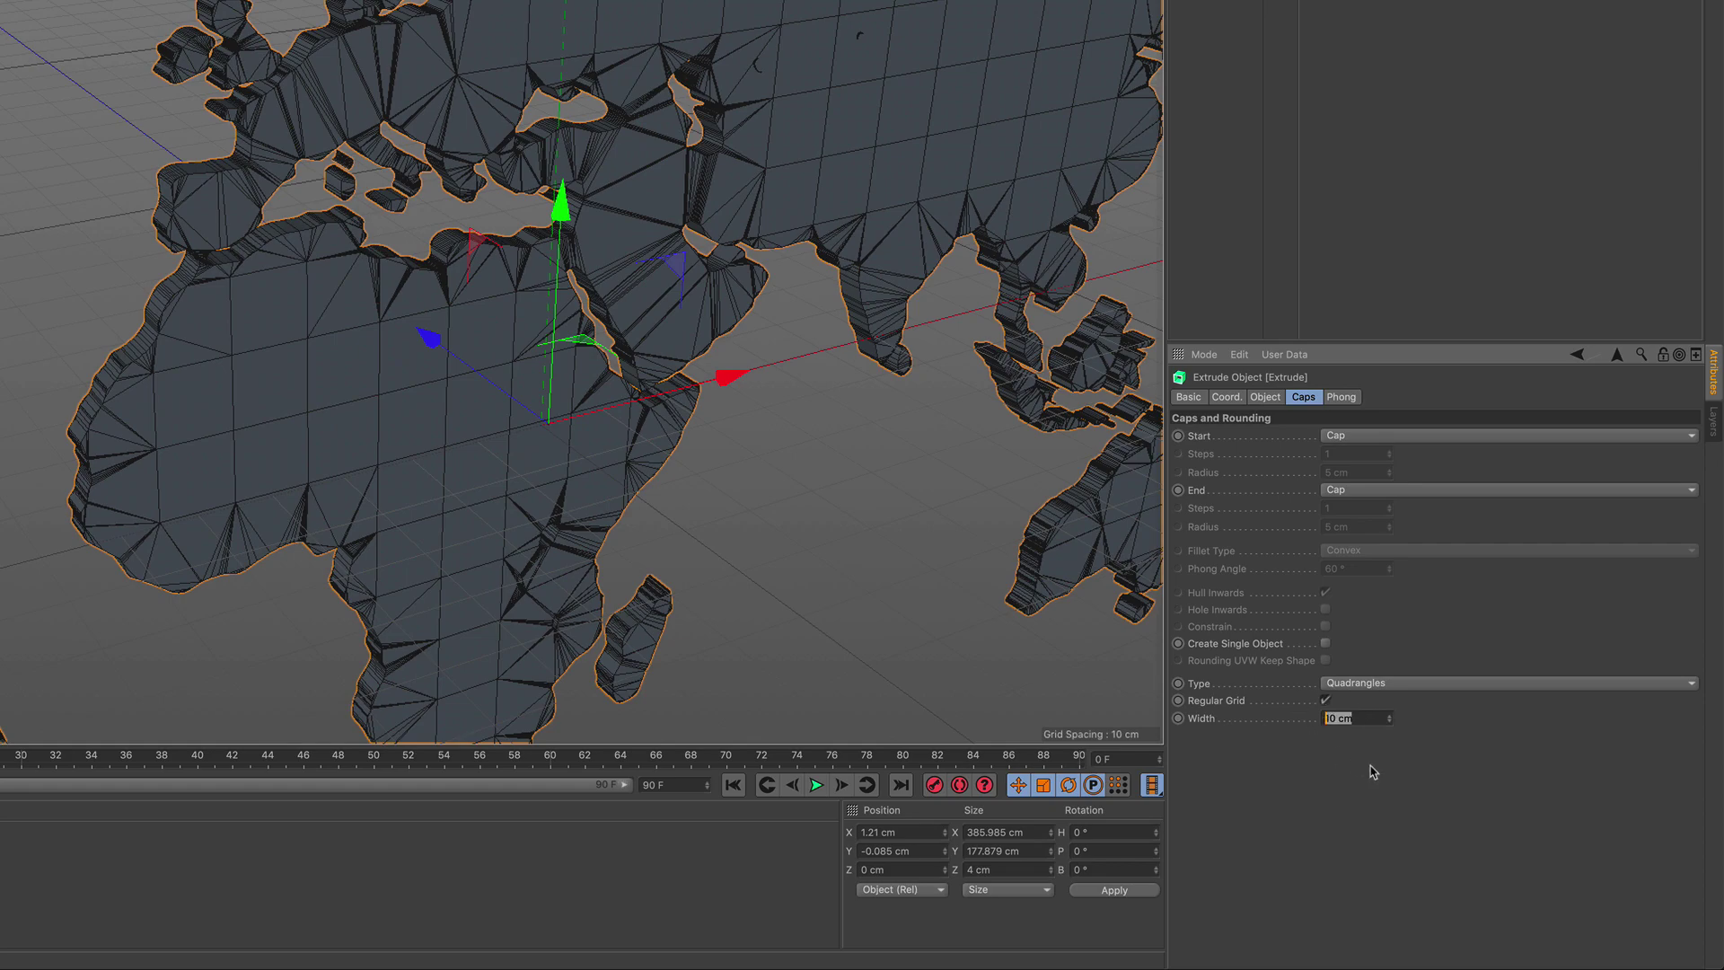
text(2)
key(Return)
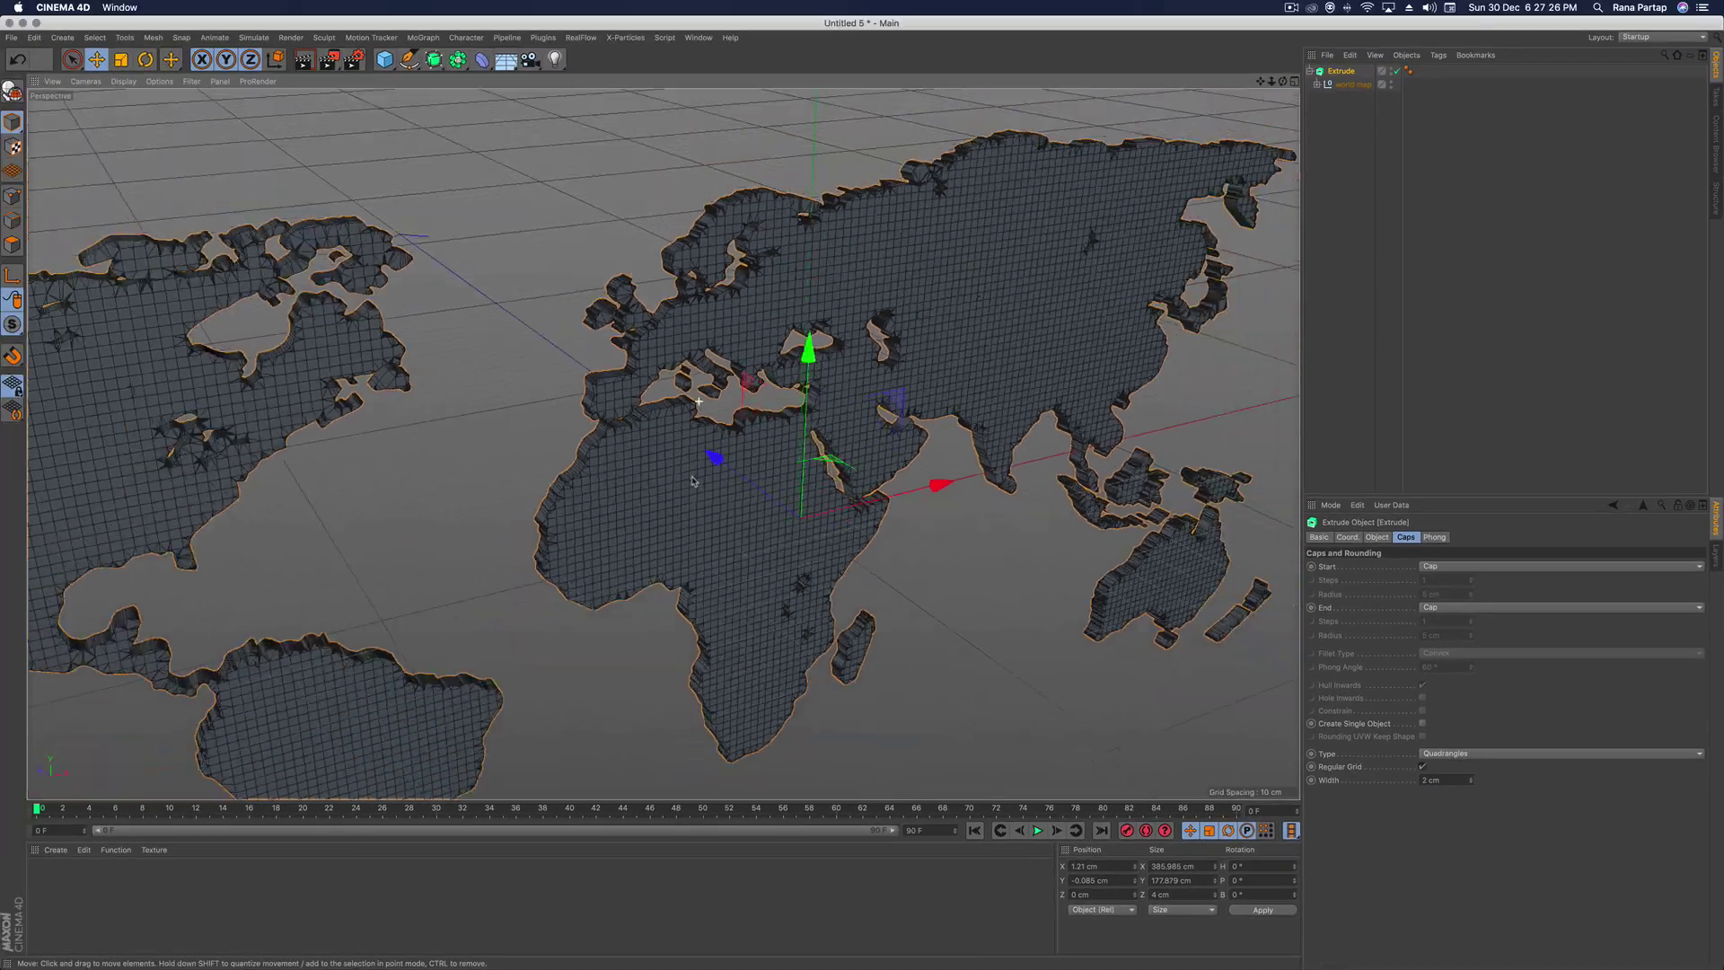
Add a null object and make the Extrude generator its child
scroll(693, 480, down, 5)
alt+drag(686, 518, 739, 461)
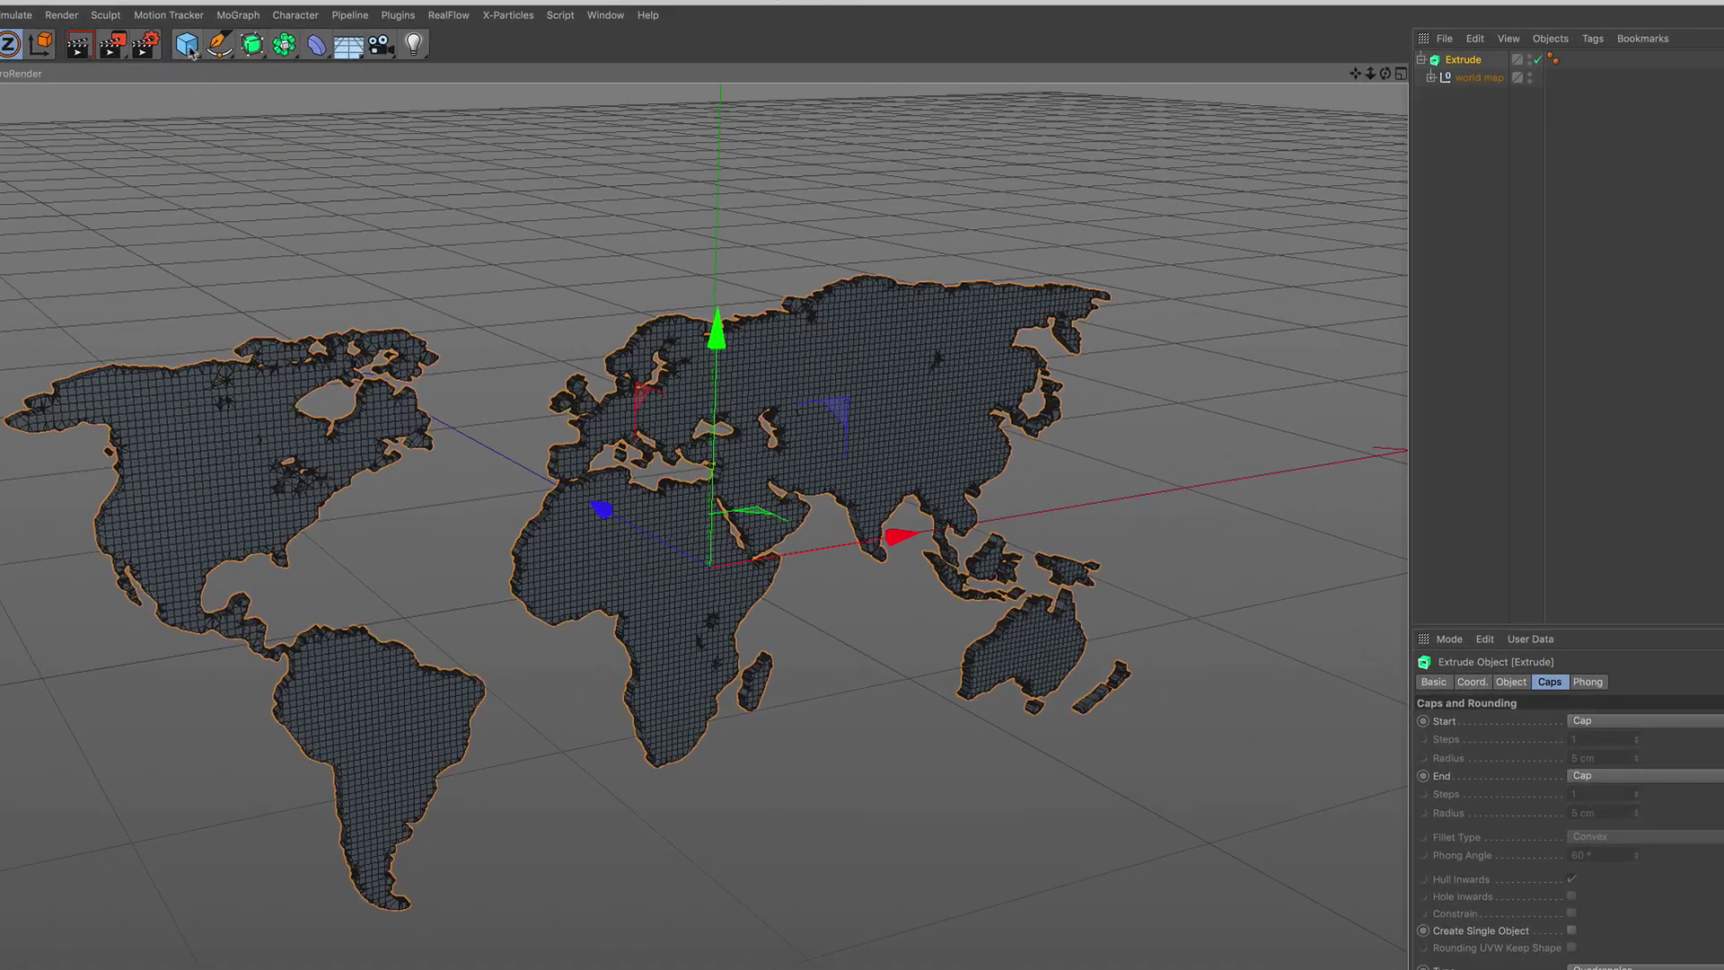
click(385, 58)
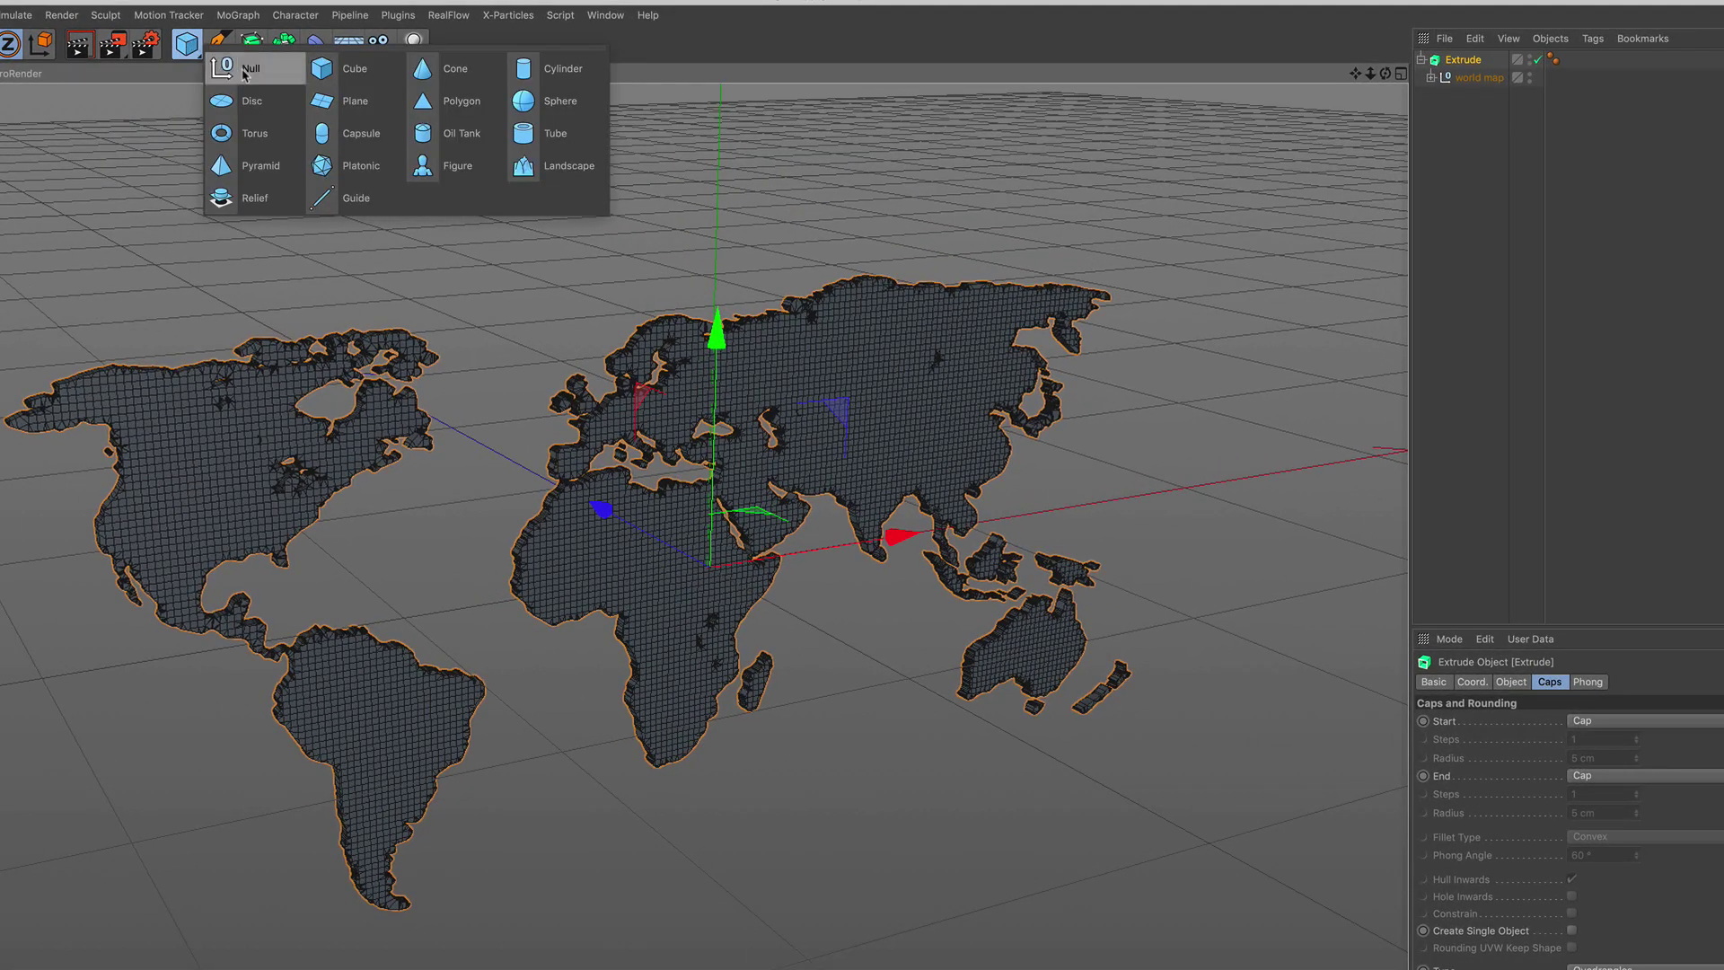
click(284, 77)
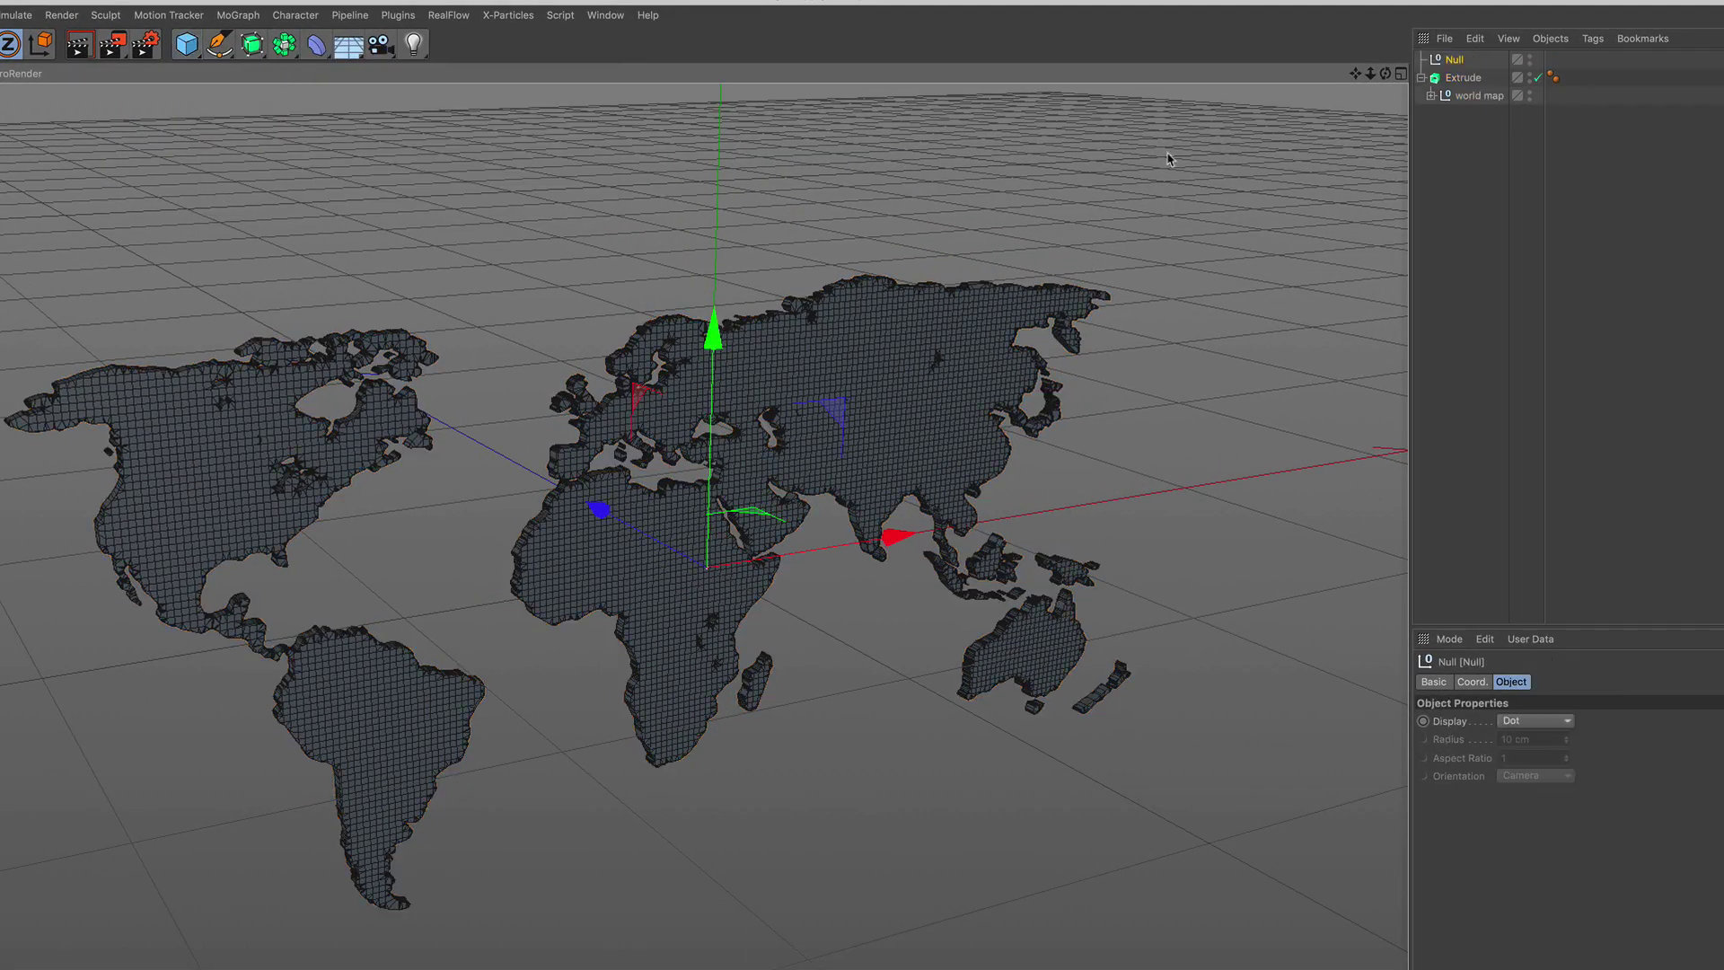
mouse_move(1440, 77)
mouse_down()
mouse_move(1451, 88)
mouse_move(1470, 61)
mouse_move(1456, 59)
mouse_up()
click(1457, 60)
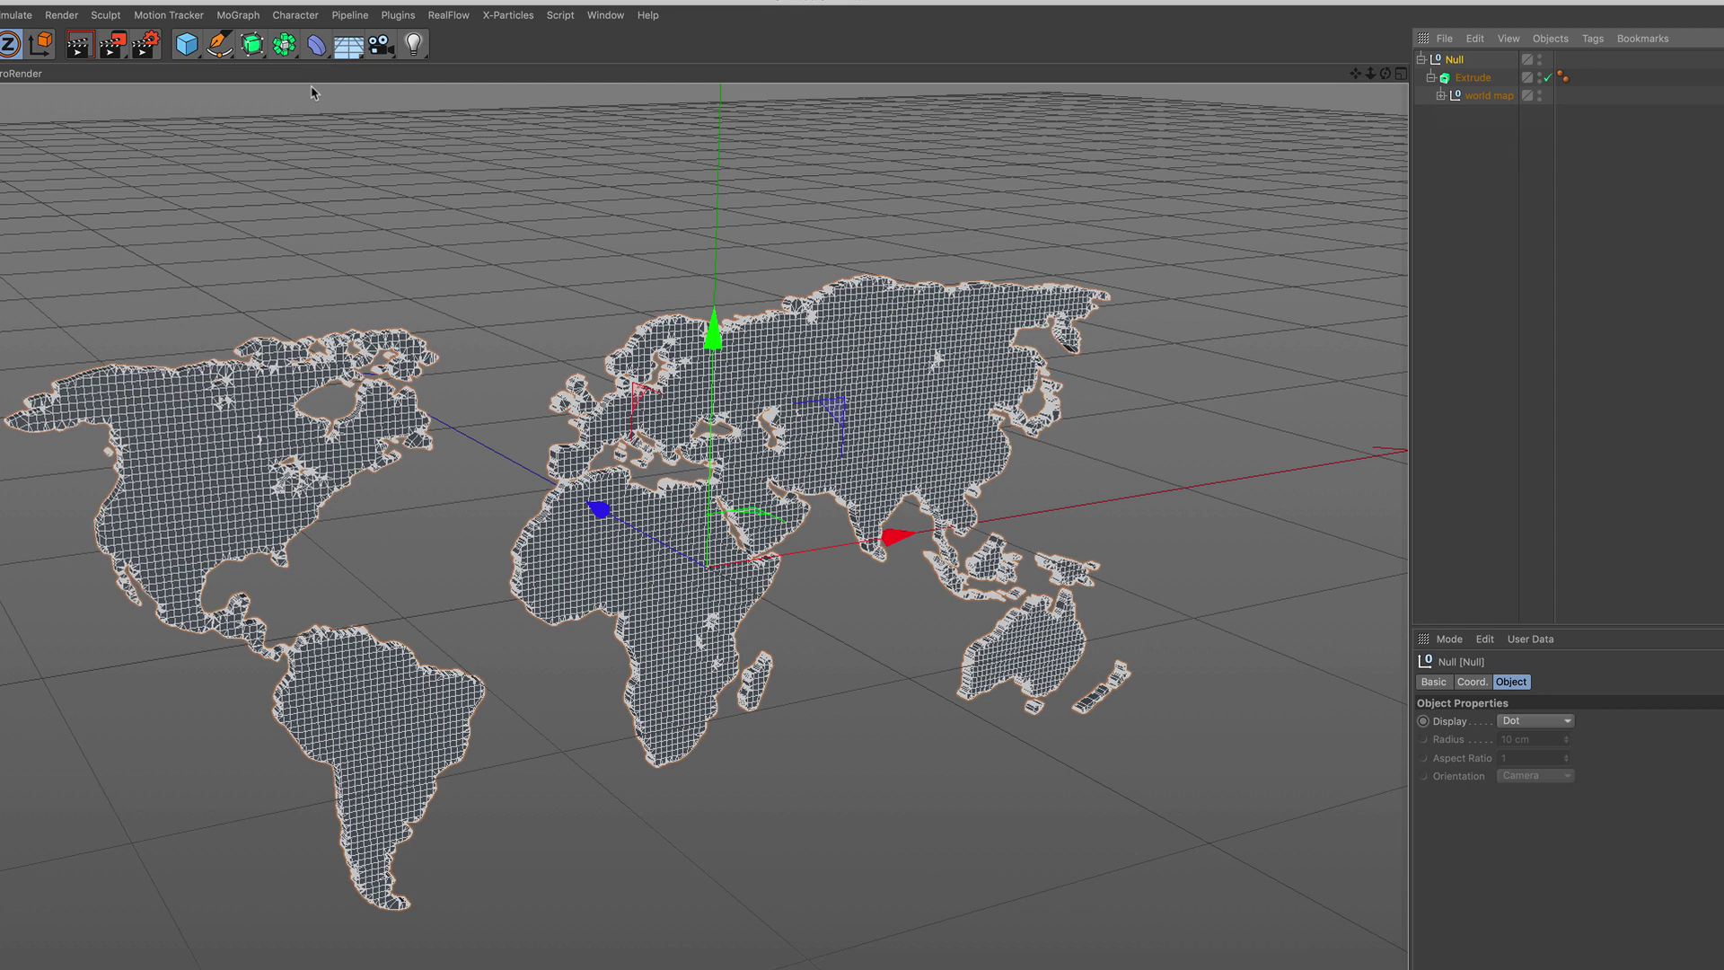
Add a Wrap deformer as a child of the null, beside the Extrude, and set its wrap mode to Spherical
click(316, 43)
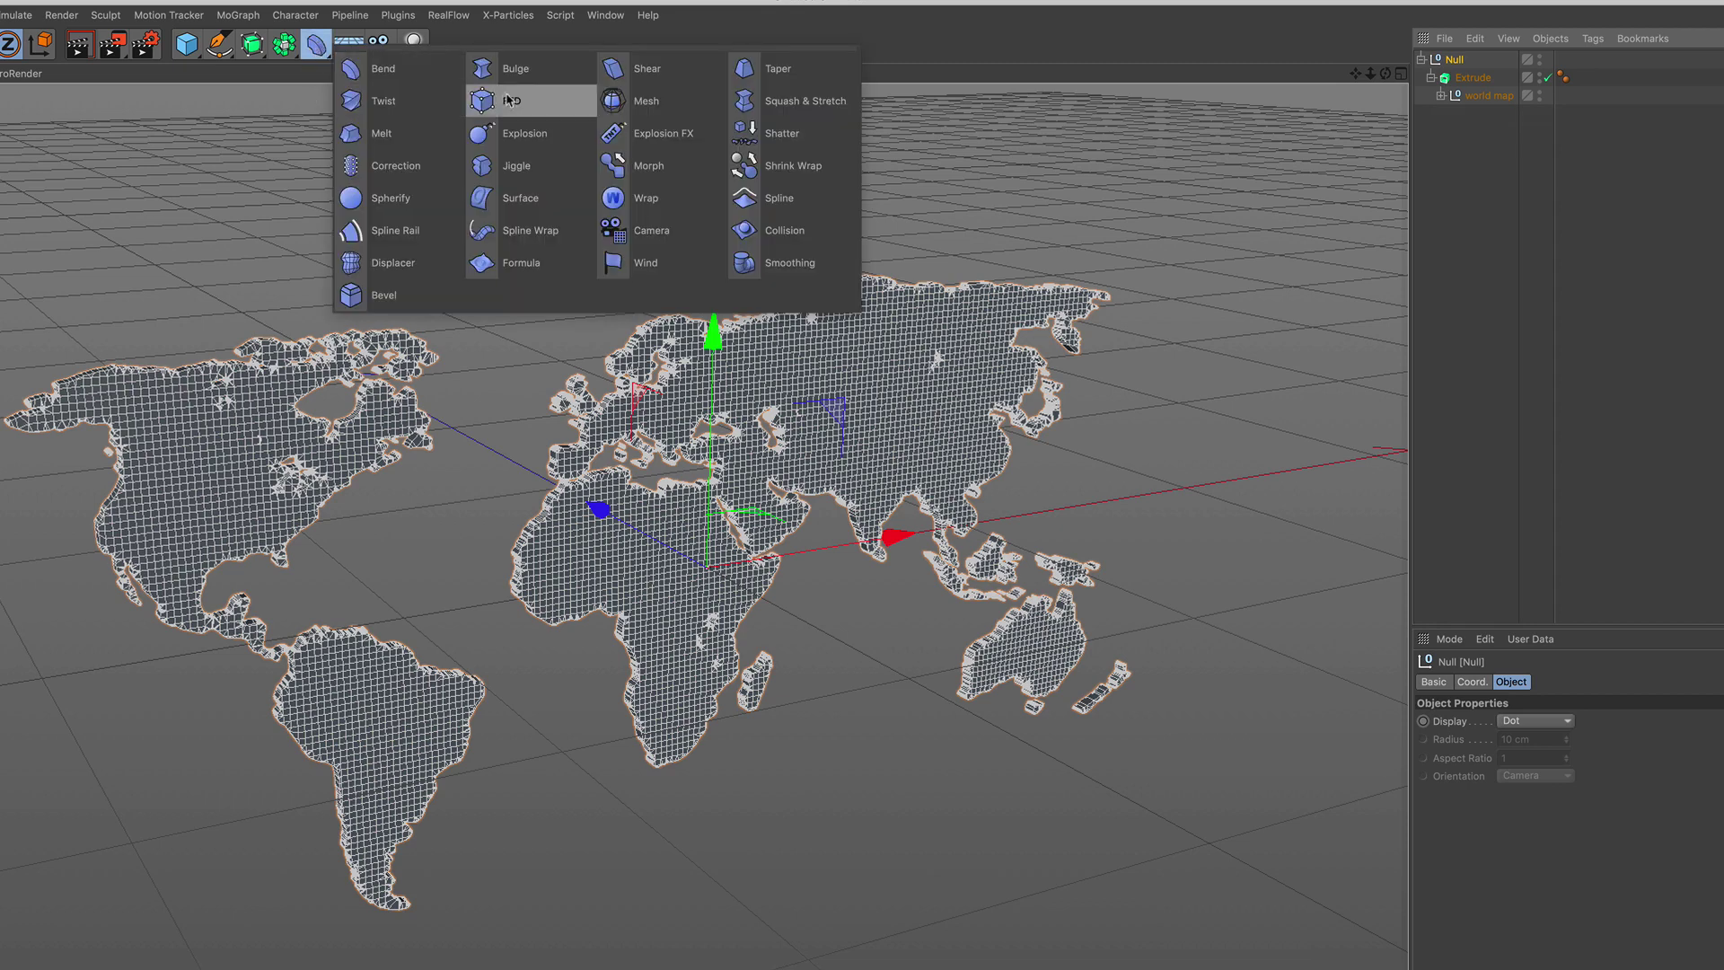
click(647, 199)
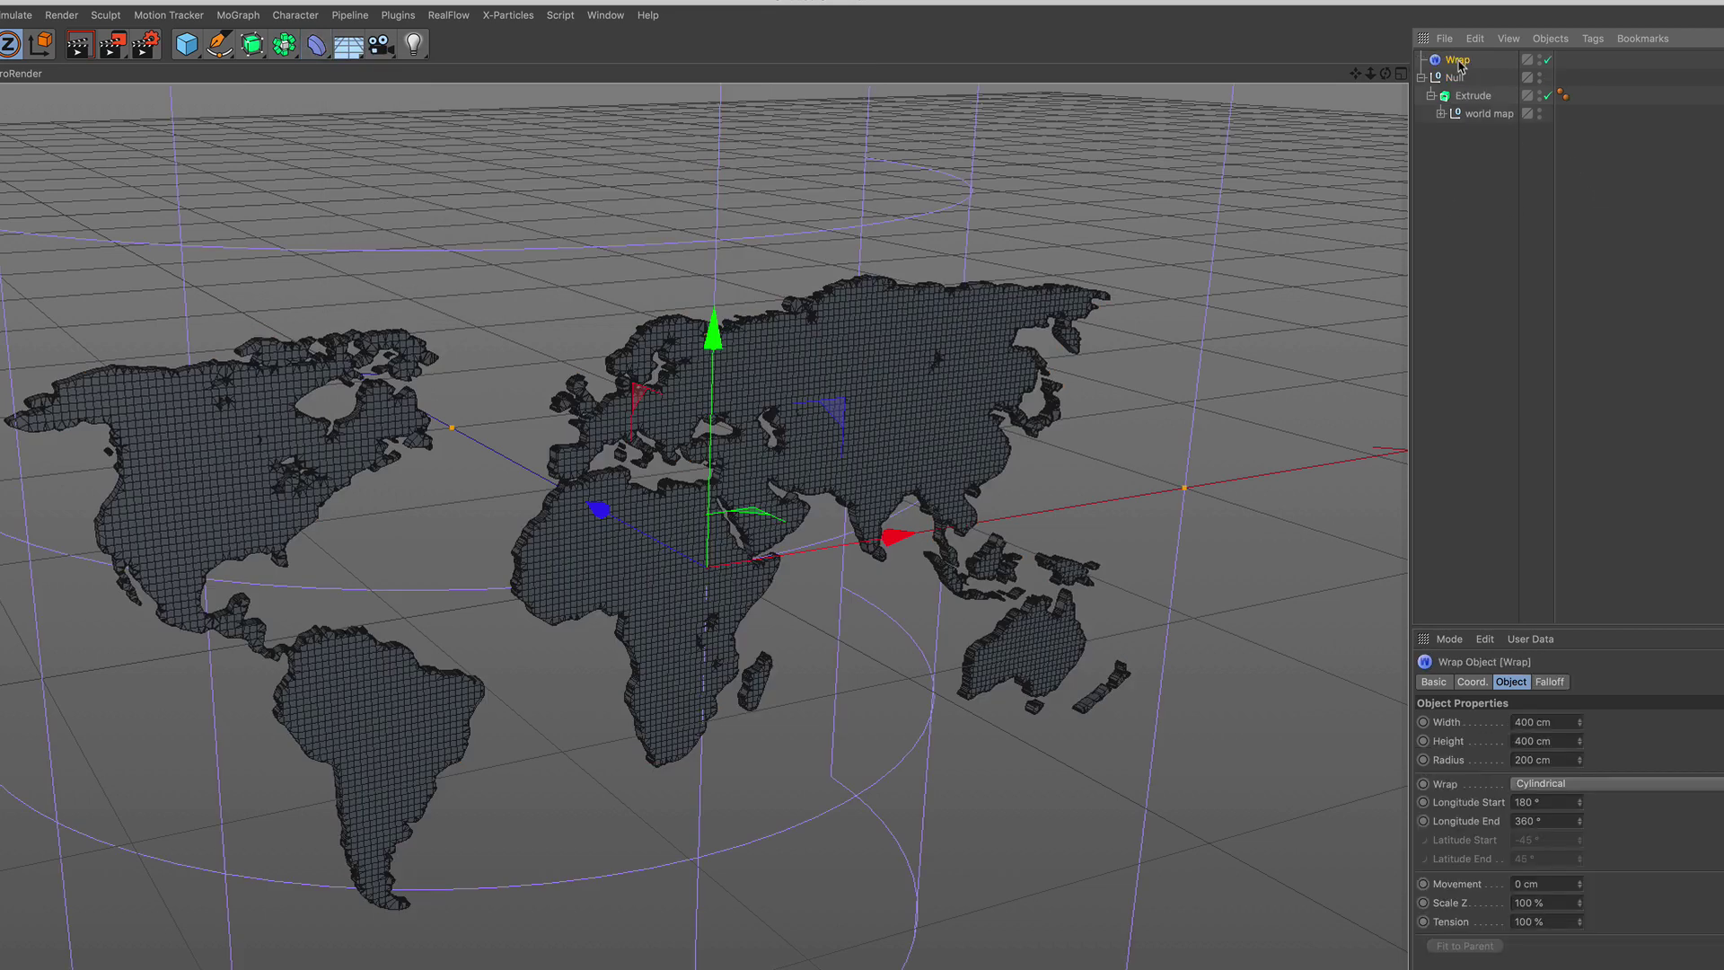
mouse_move(1460, 63)
mouse_down()
mouse_move(1470, 99)
mouse_move(1468, 80)
mouse_up()
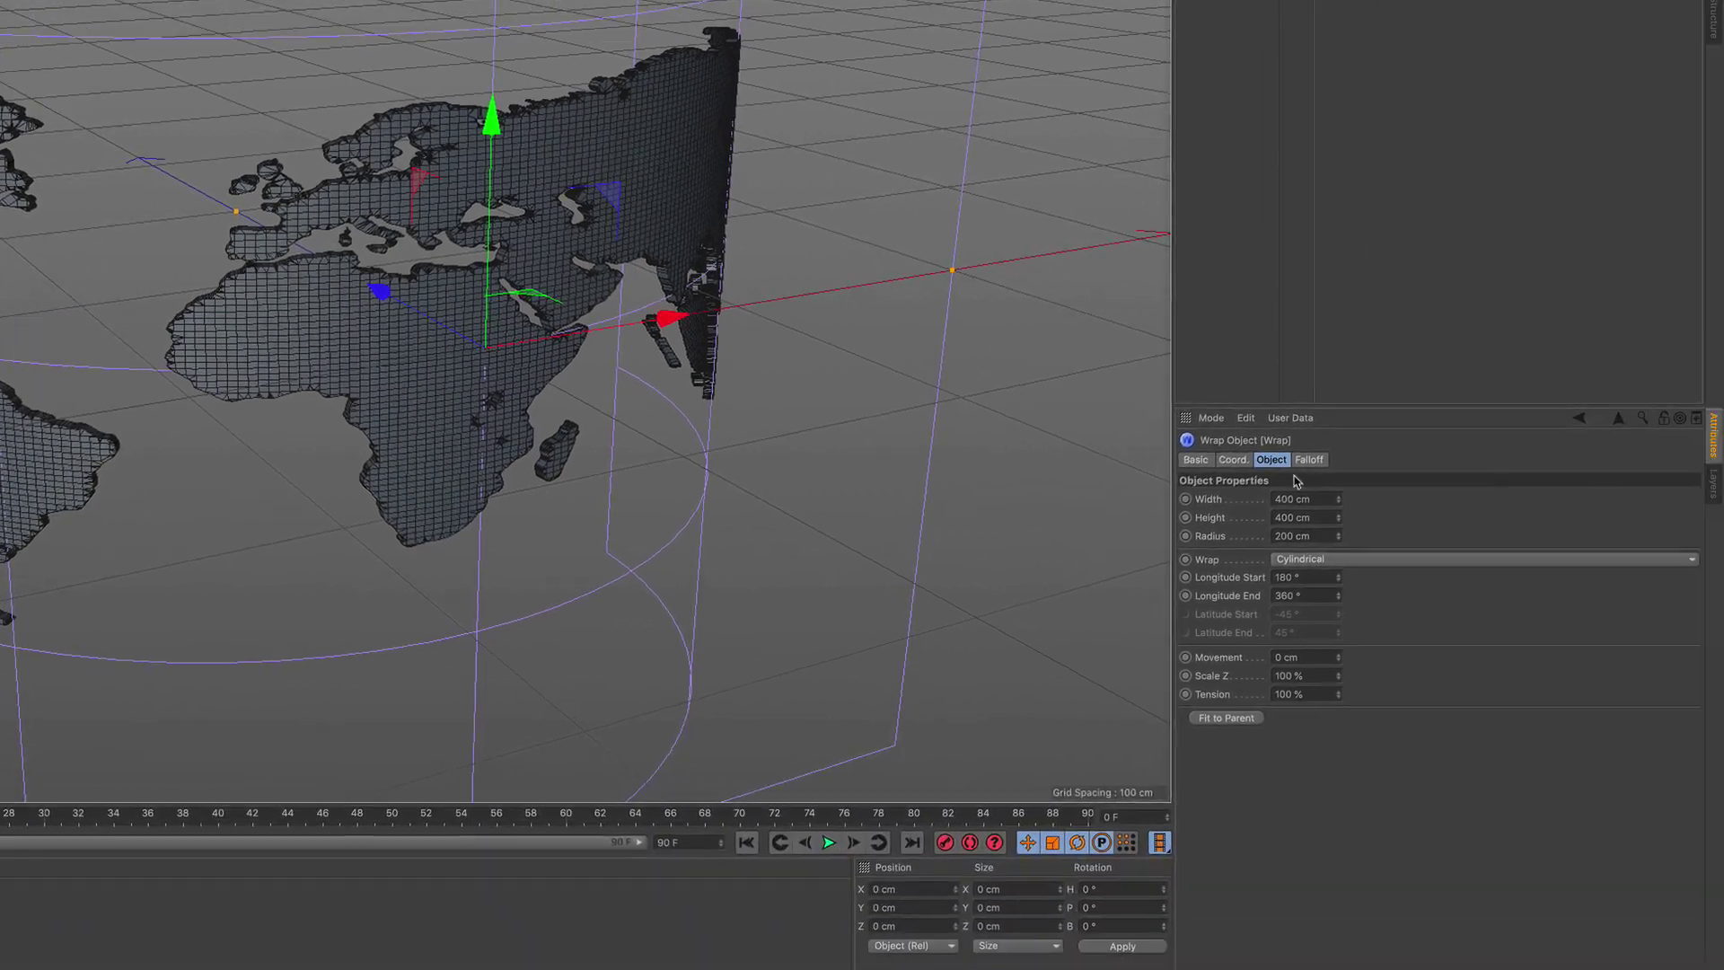
click(1389, 561)
click(1369, 577)
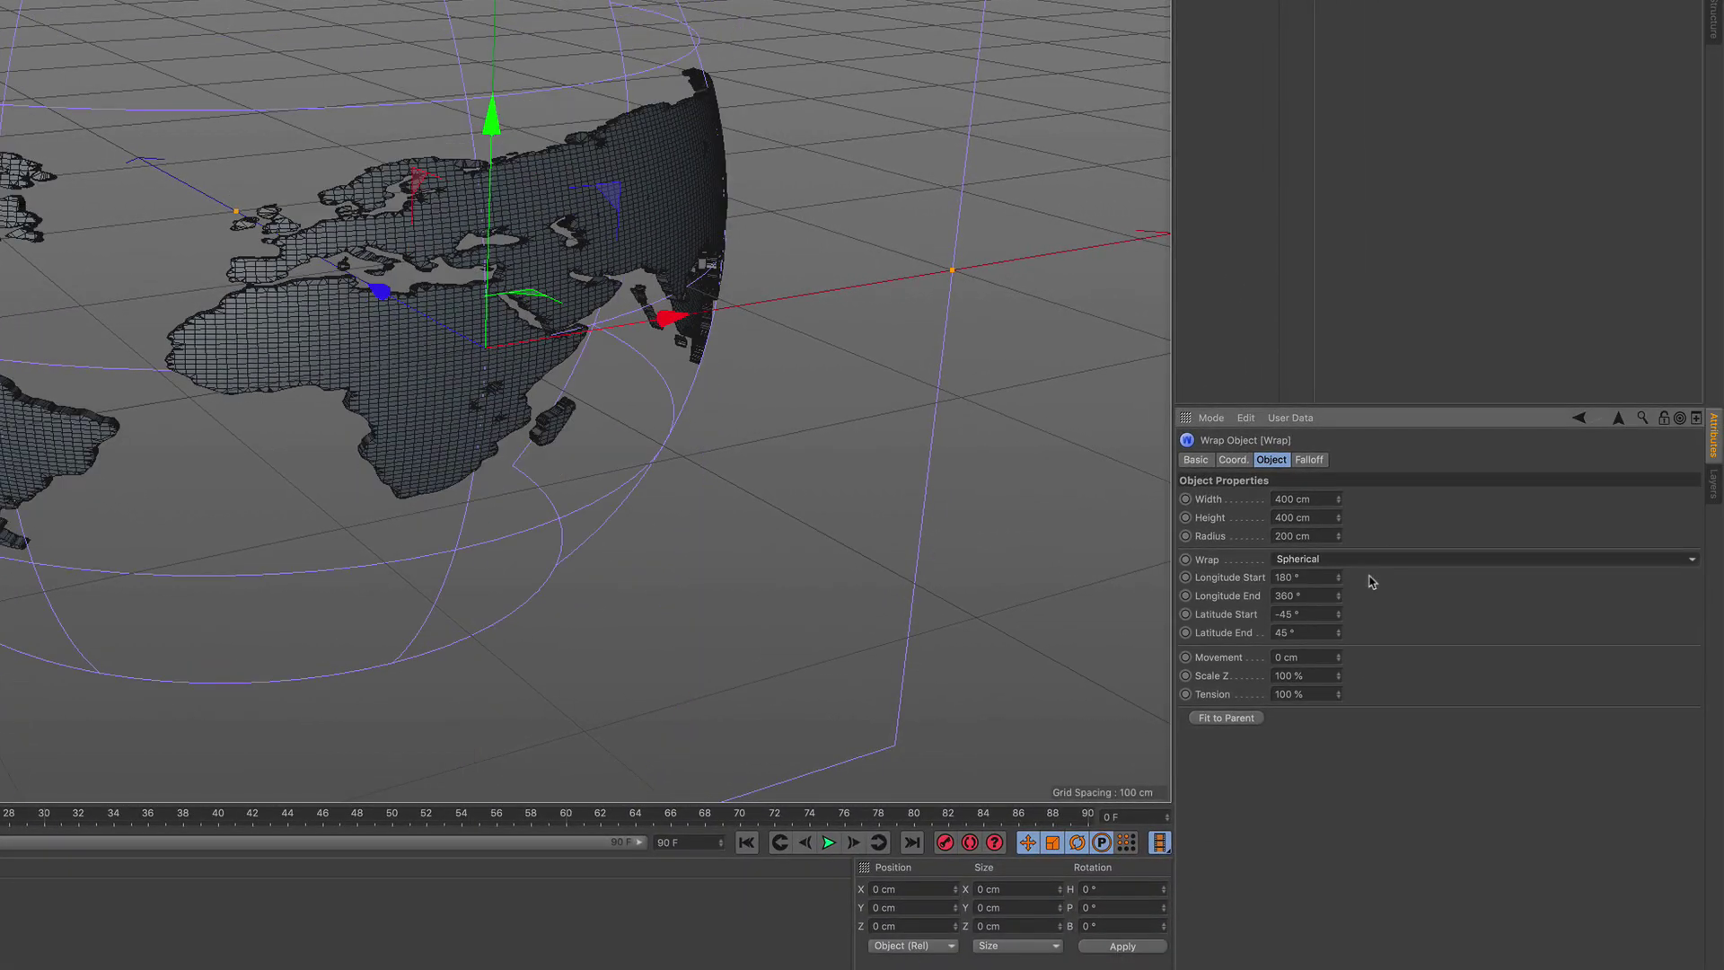
Reduce the Wrap deformer's height to 182 cm so the map covers more of the globe, and check the curved map from several sides
scroll(298, 326, down, 4)
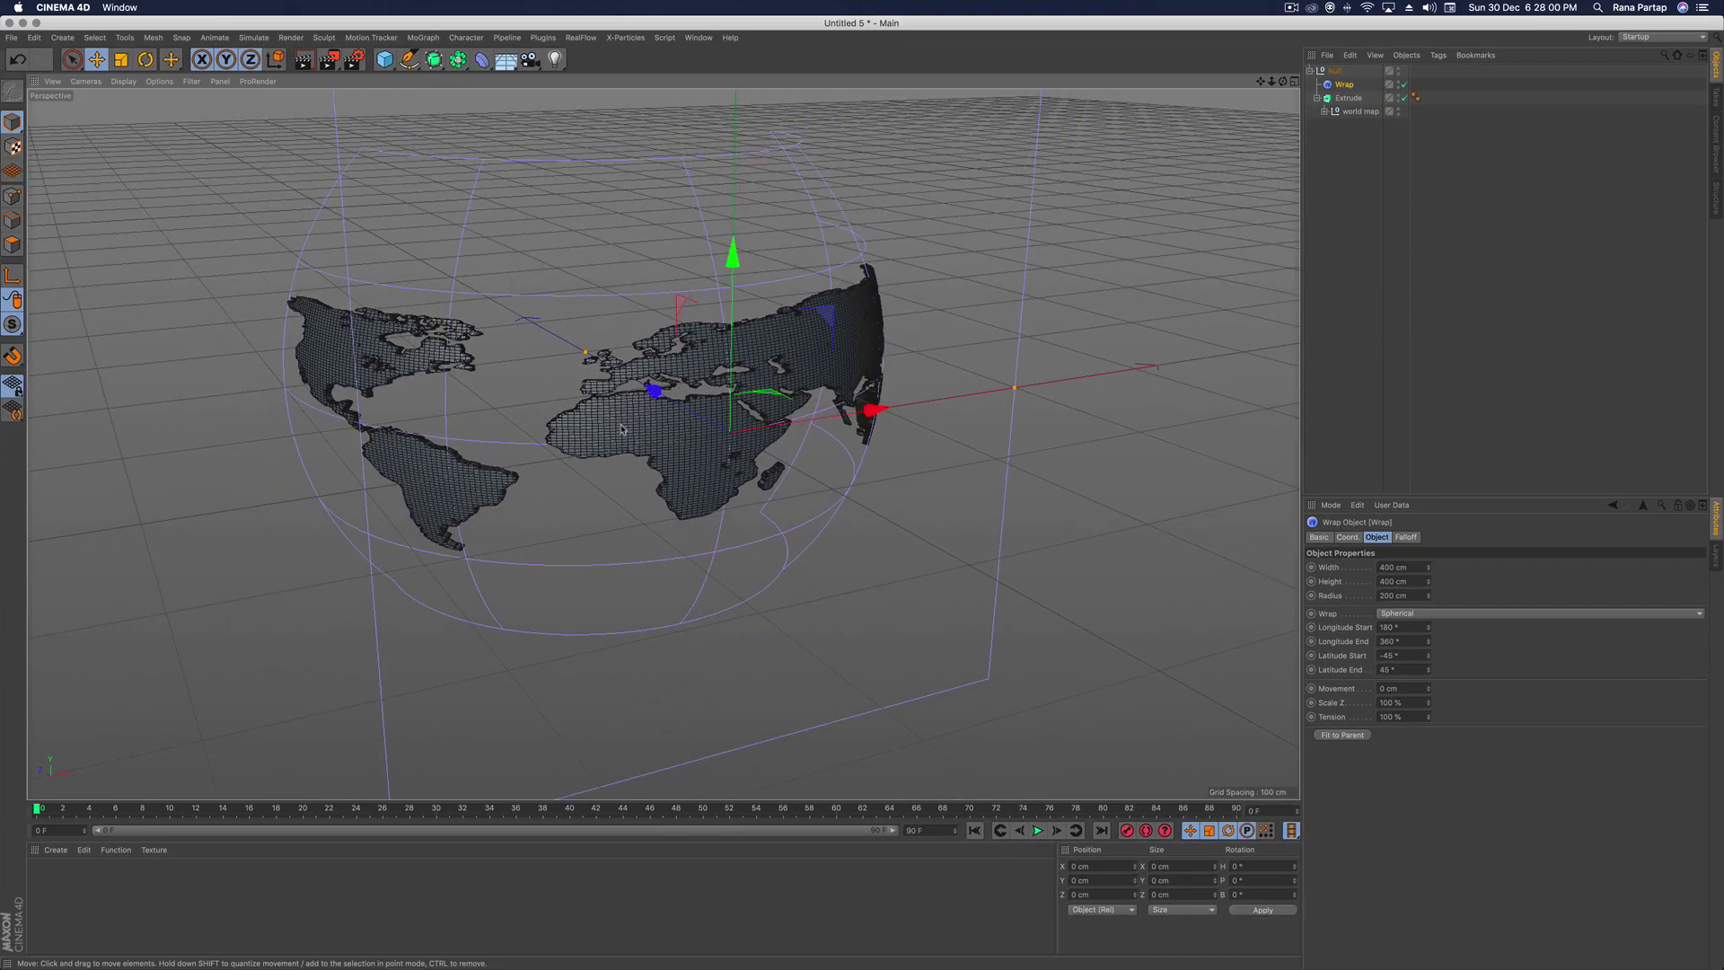
alt+drag(292, 318, 274, 299)
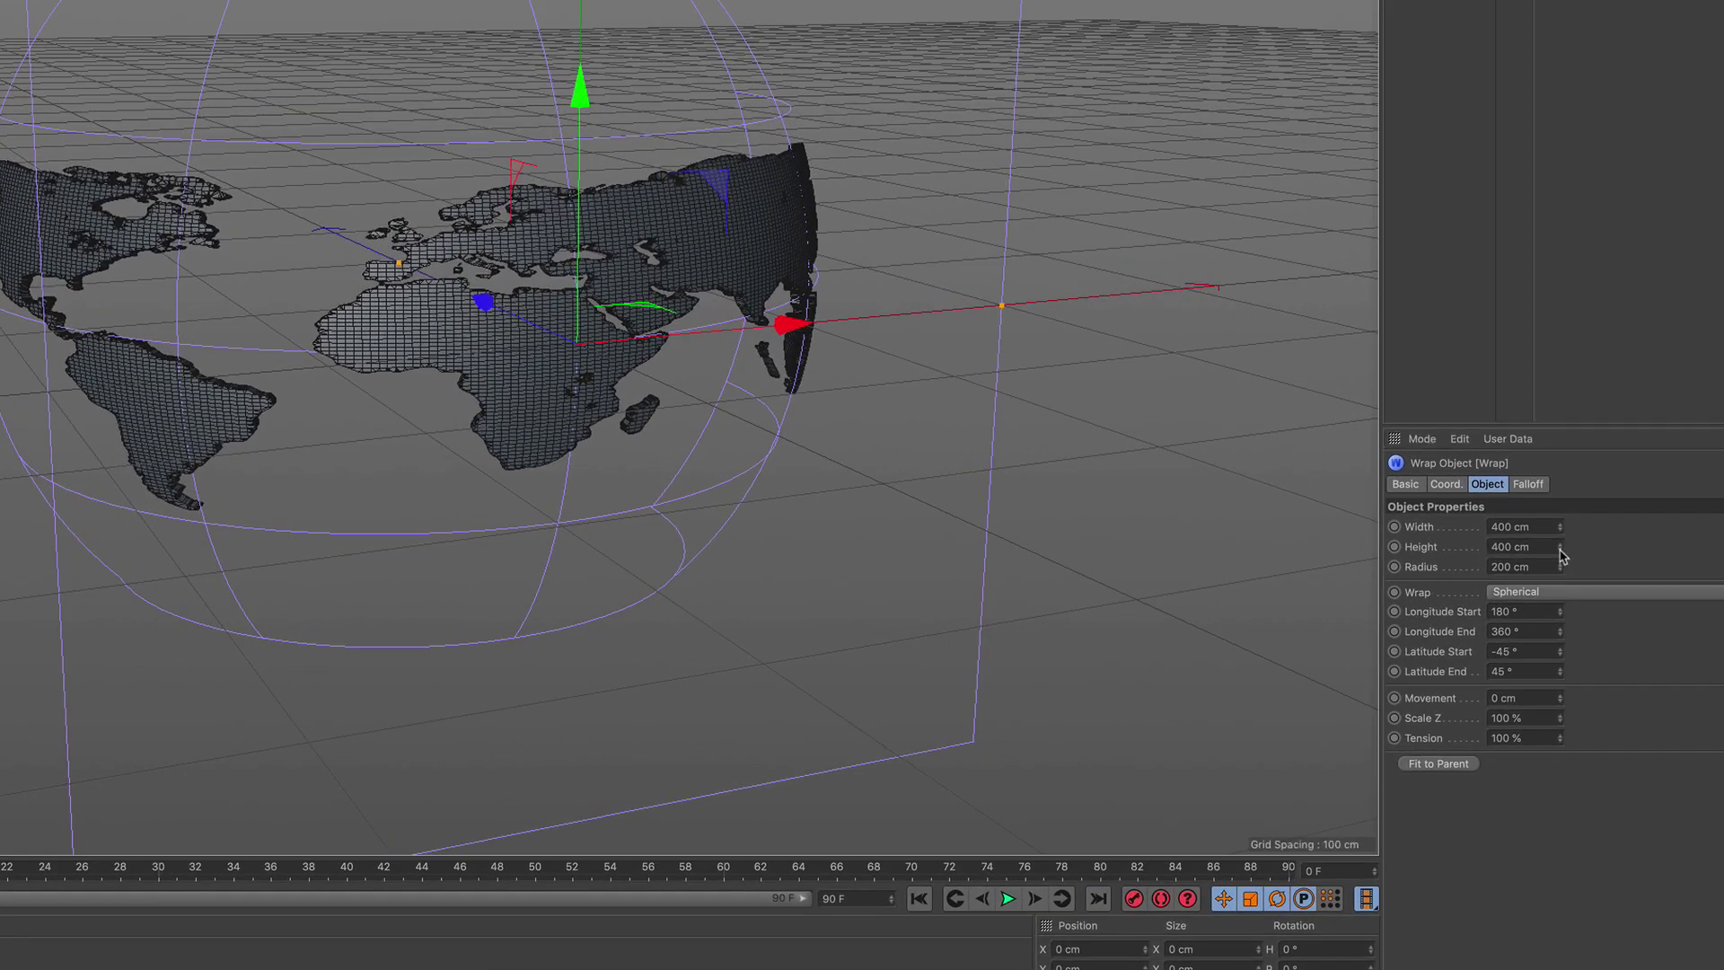
drag(1429, 581, 1429, 590)
drag(1560, 550, 1560, 737)
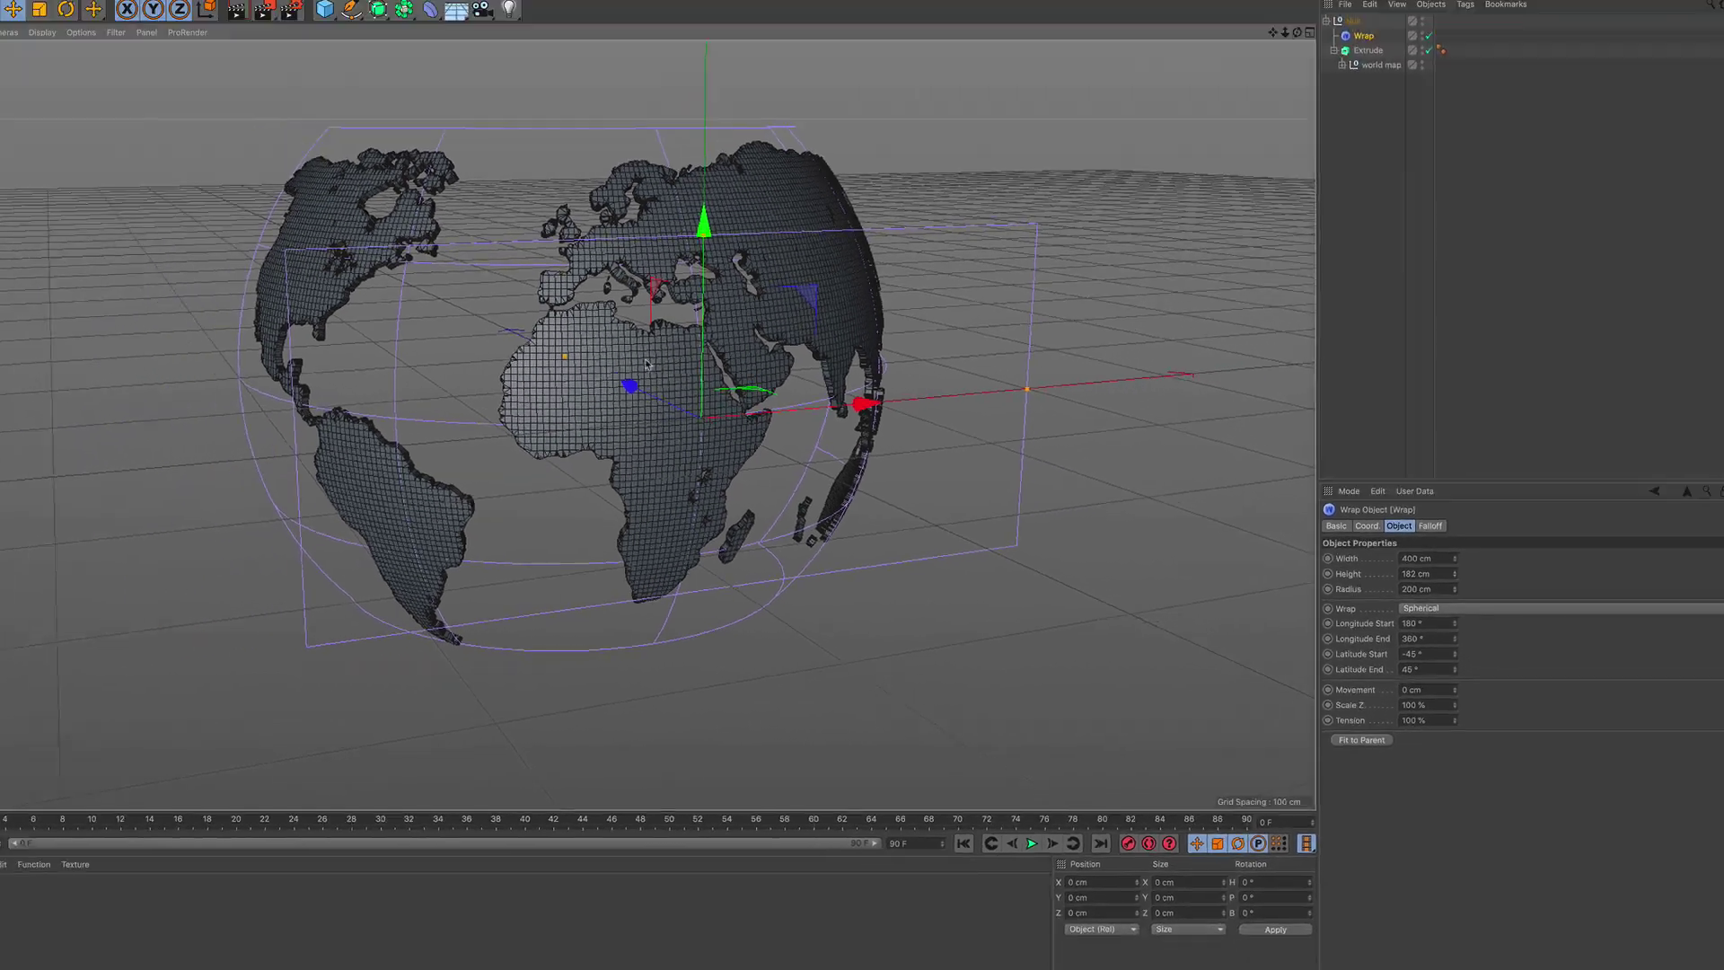
scroll(493, 221, up, 2)
alt+drag(491, 191, 719, 211)
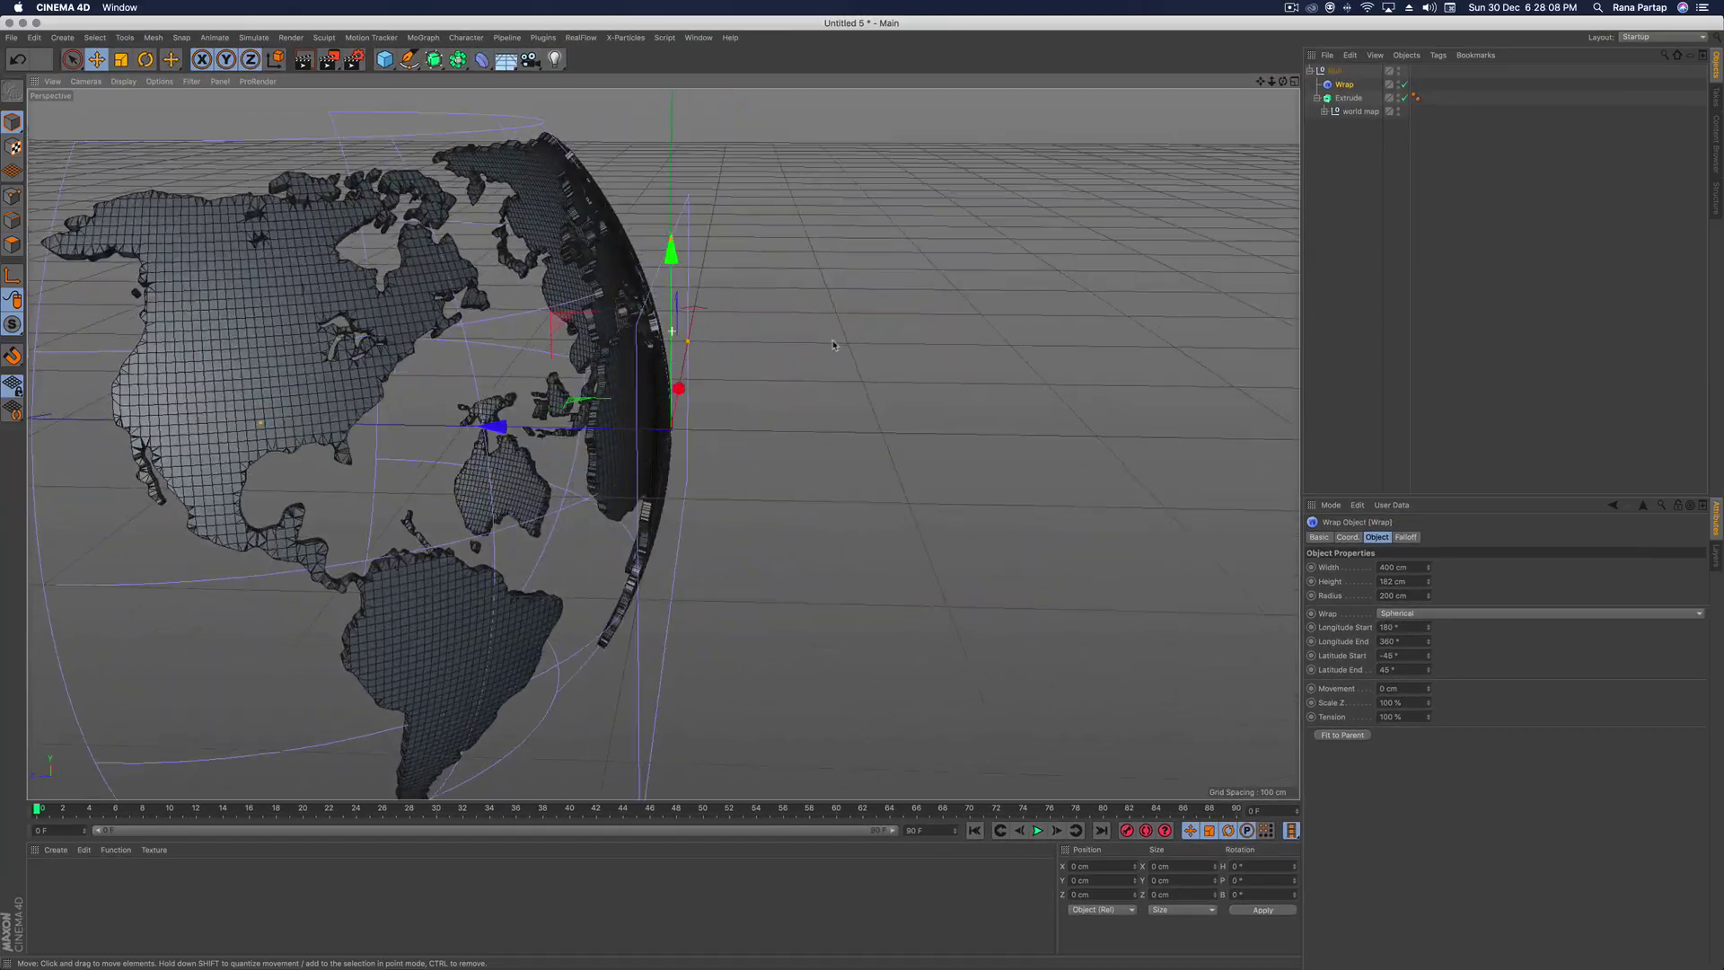
alt+drag(833, 344, 674, 384)
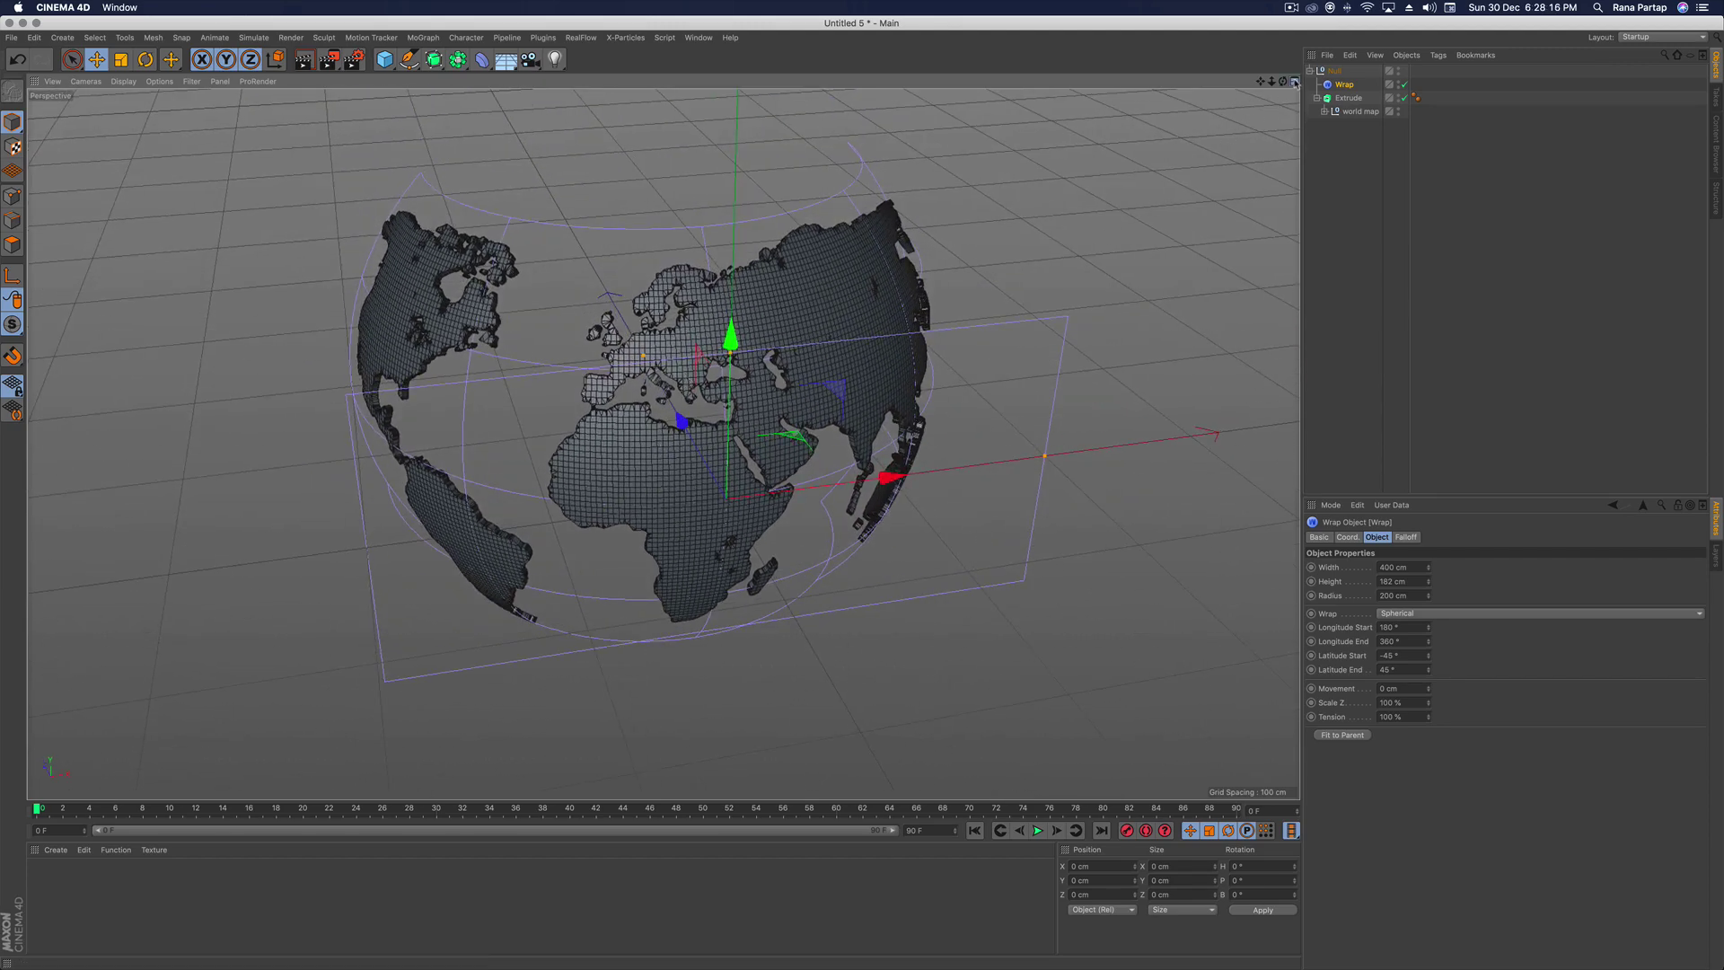
Move the null that holds the wrapped map along Z in a maximized Top view, to about Z -199.7 cm
click(1294, 82)
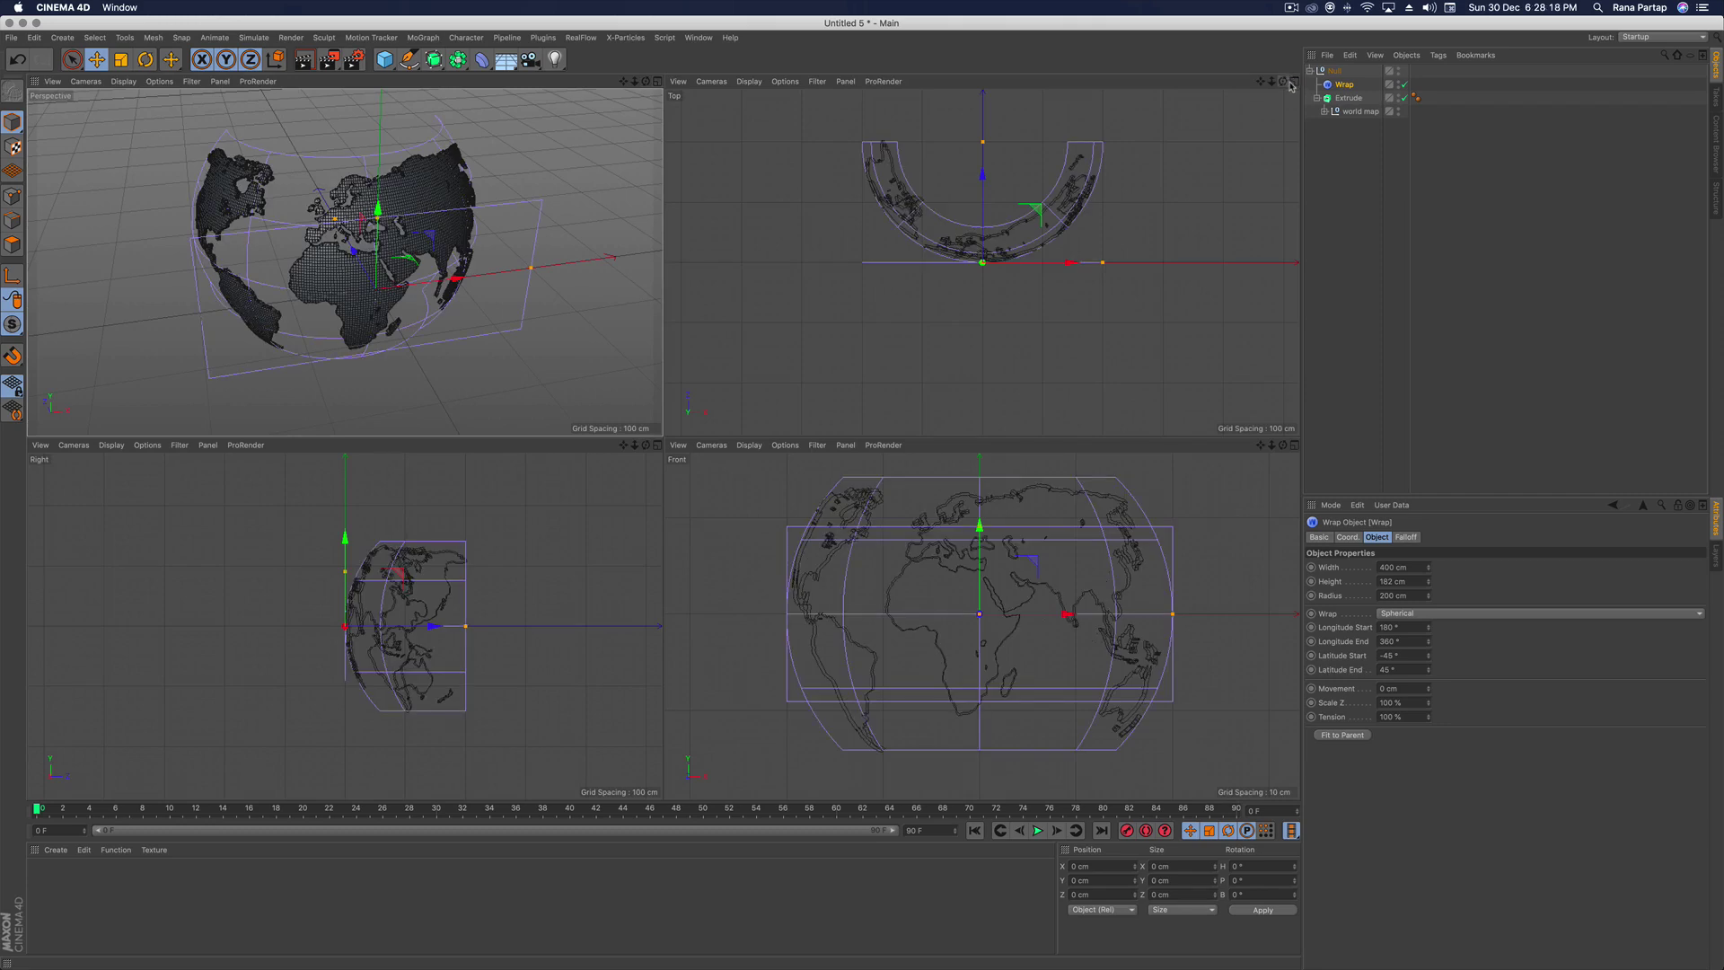
middle_click(947, 262)
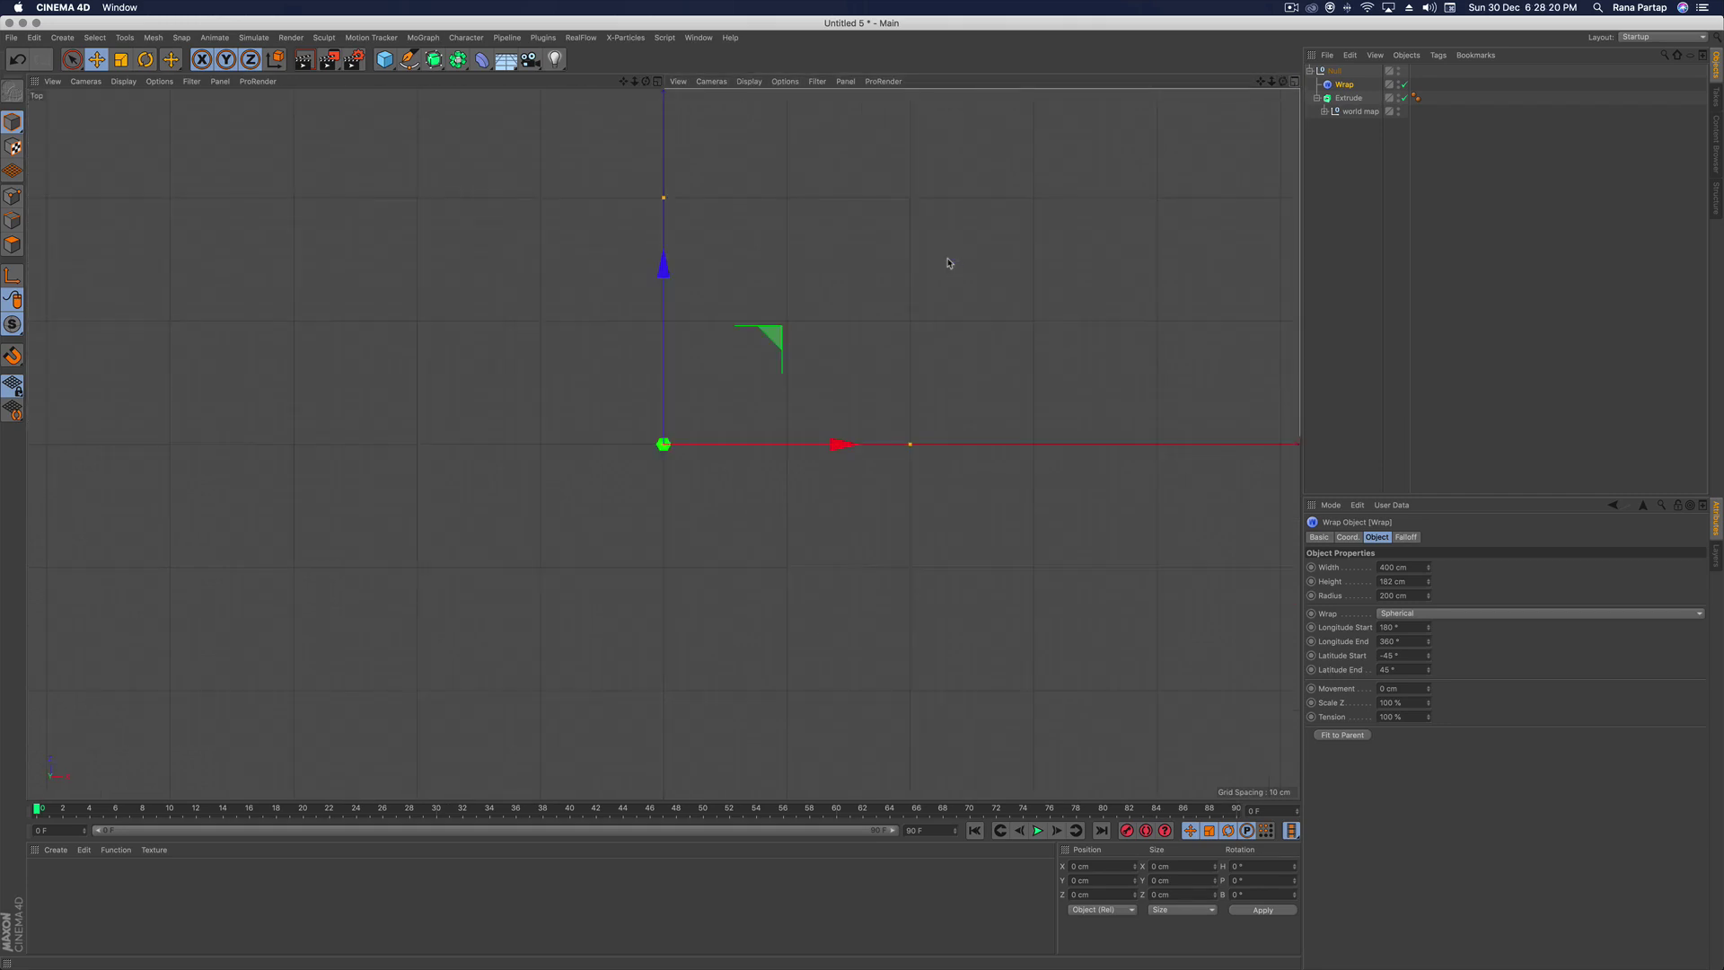
scroll(669, 326, up, 4)
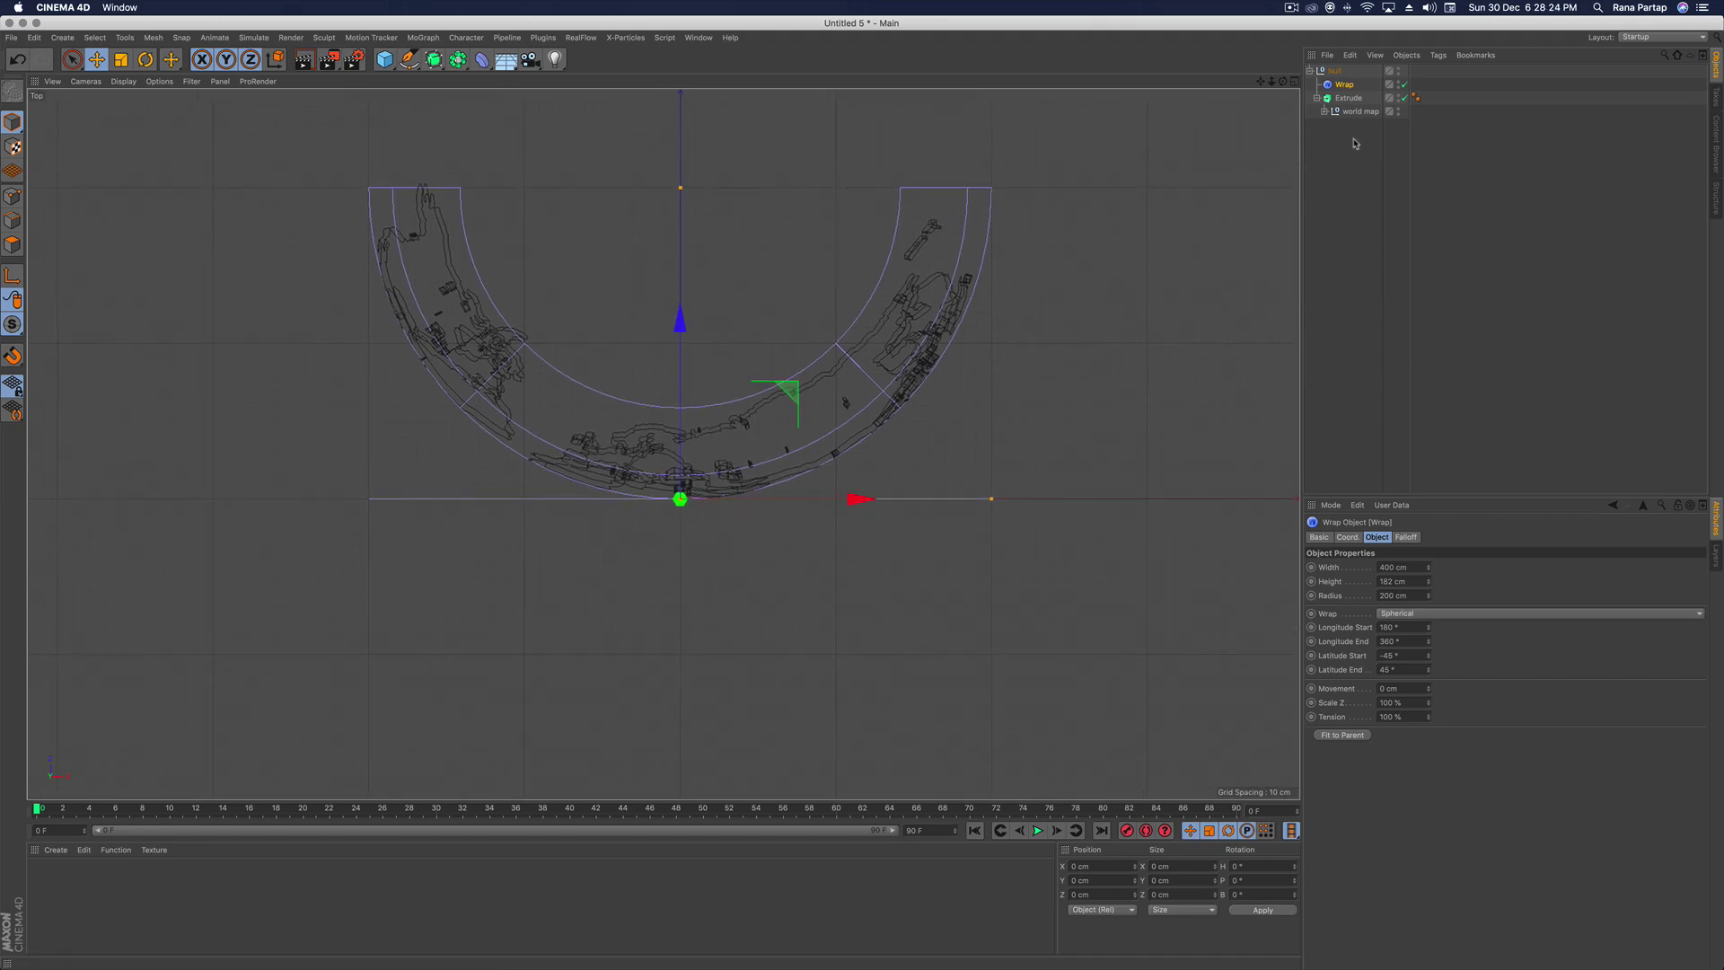
click(1336, 72)
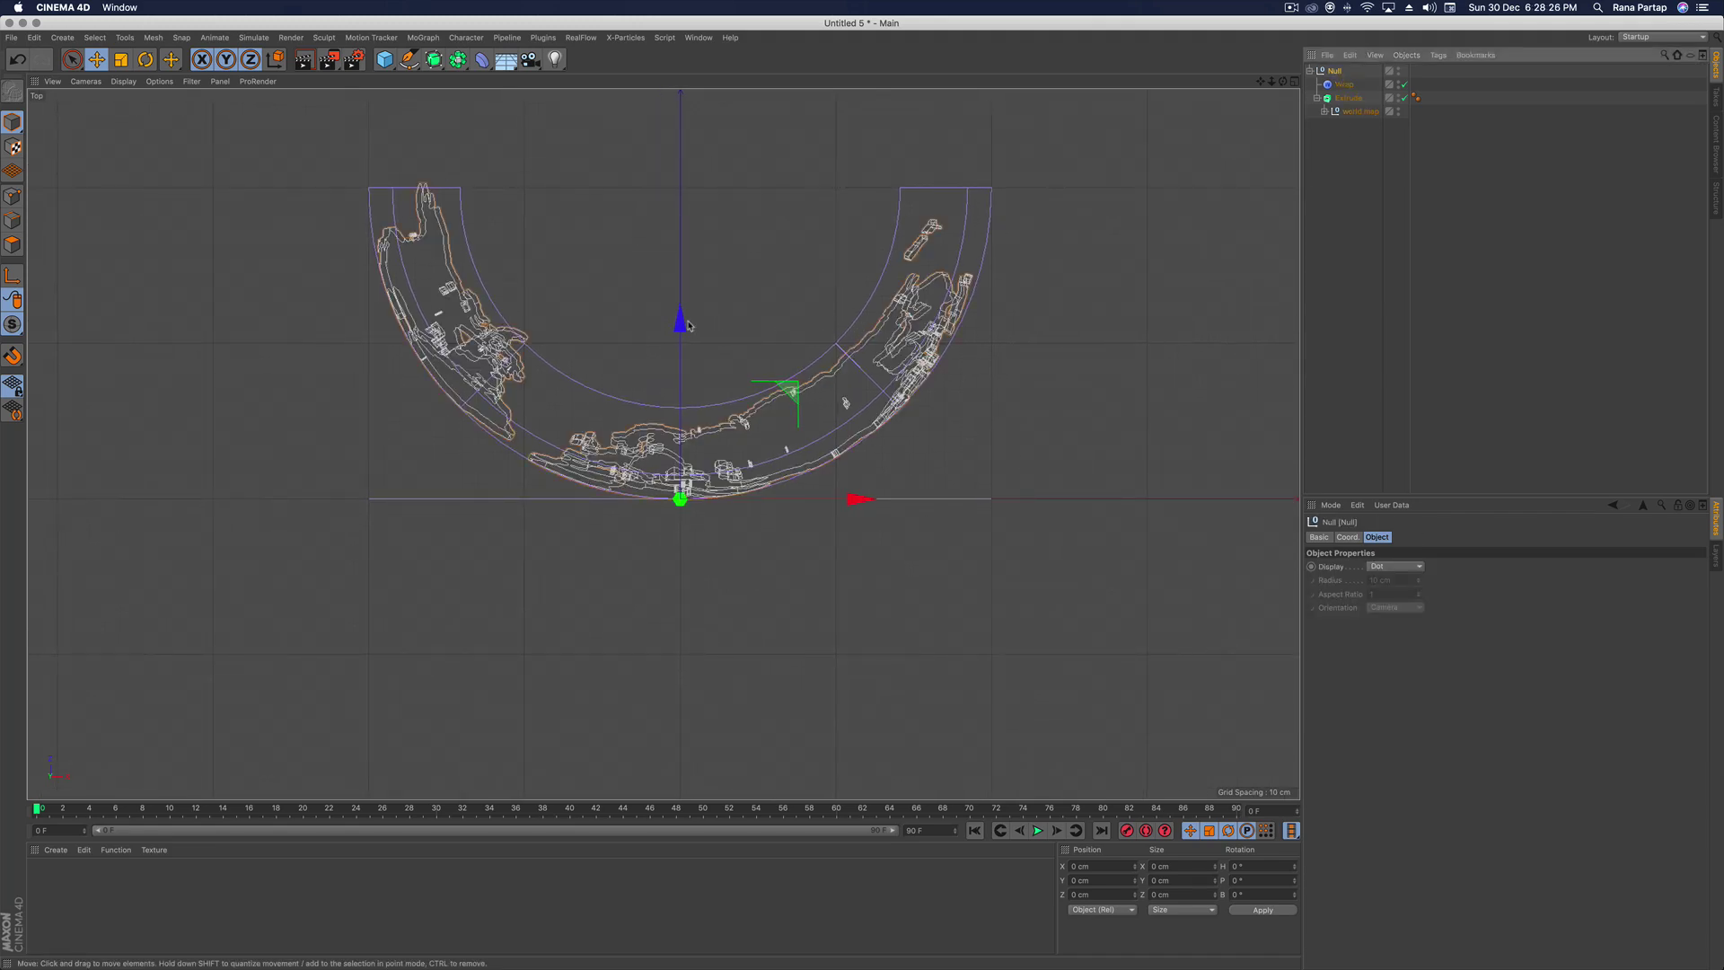
drag(681, 324, 651, 636)
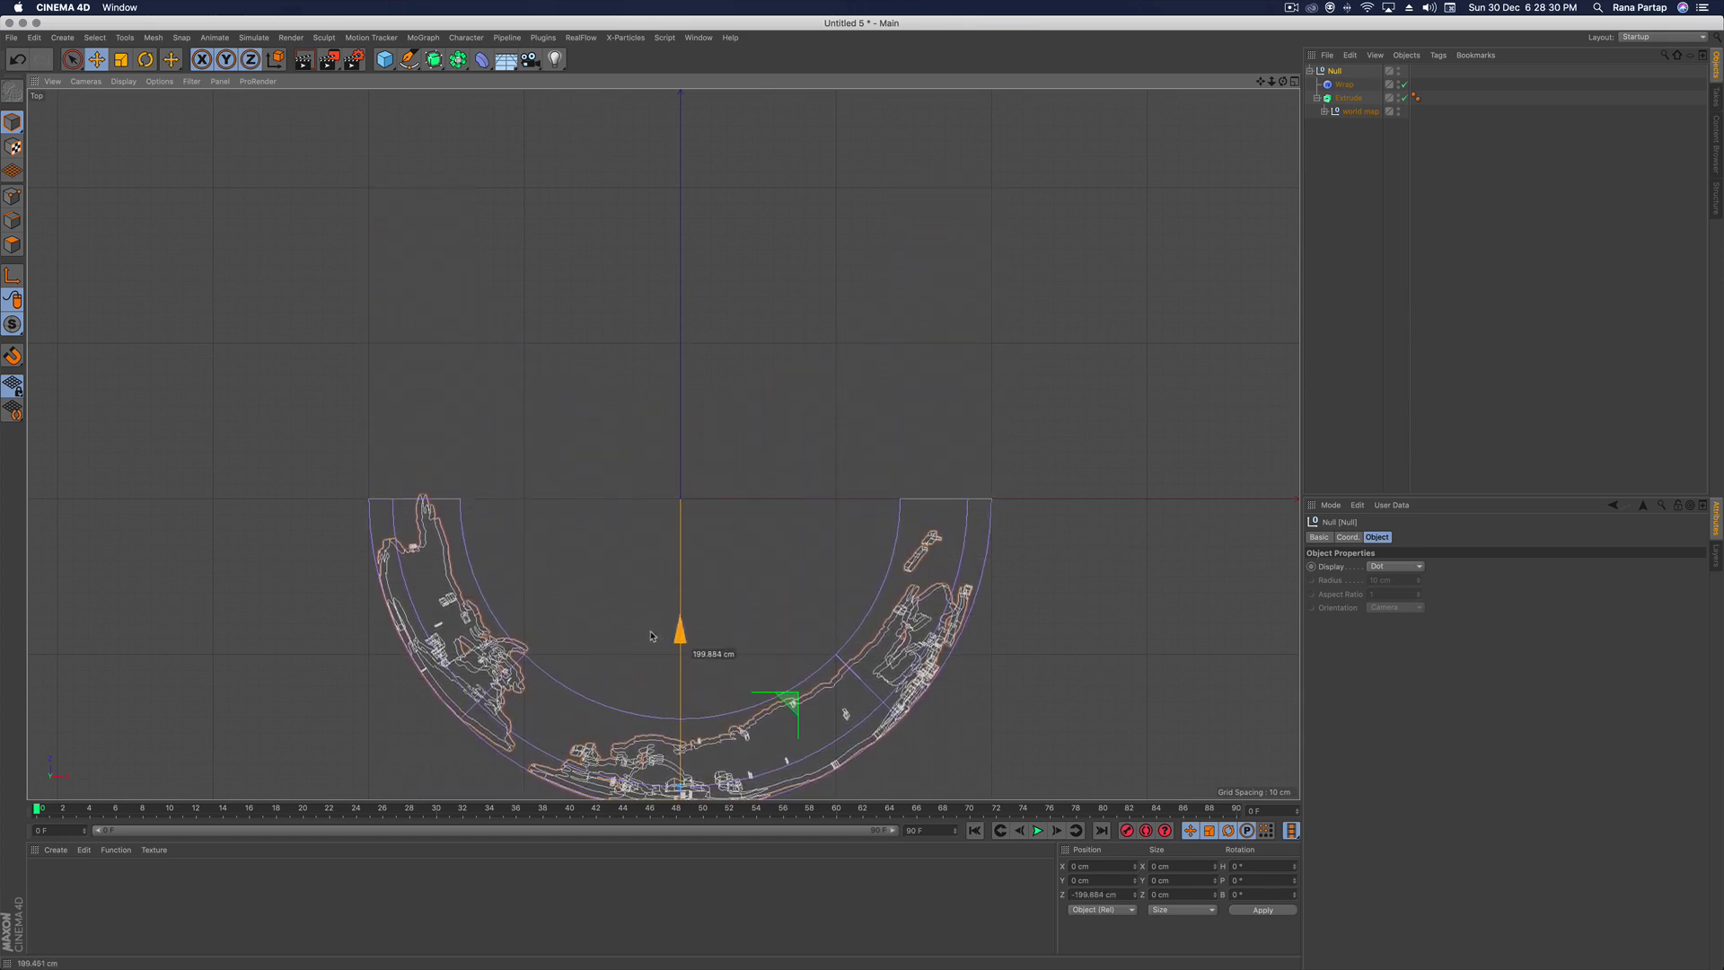
Add a sphere at the world origin, enlarge it to a radius of about 193.8 cm, and check it in a maximized Perspective view
alt+middle_drag(656, 587, 656, 541)
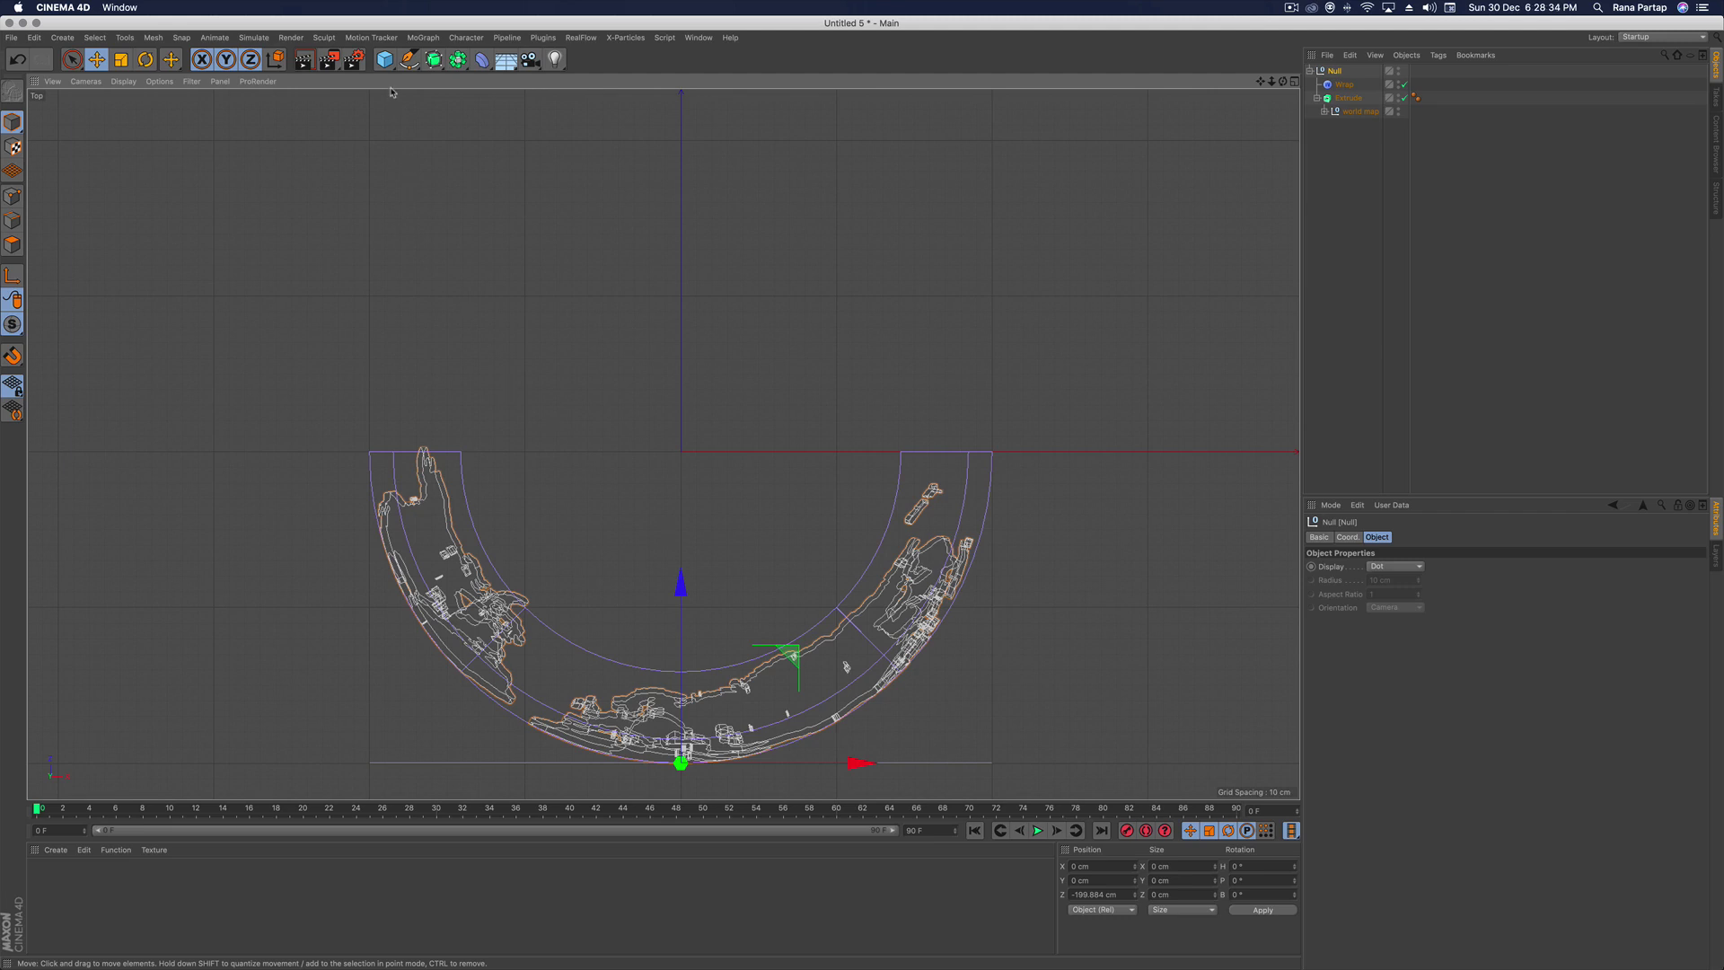
click(384, 59)
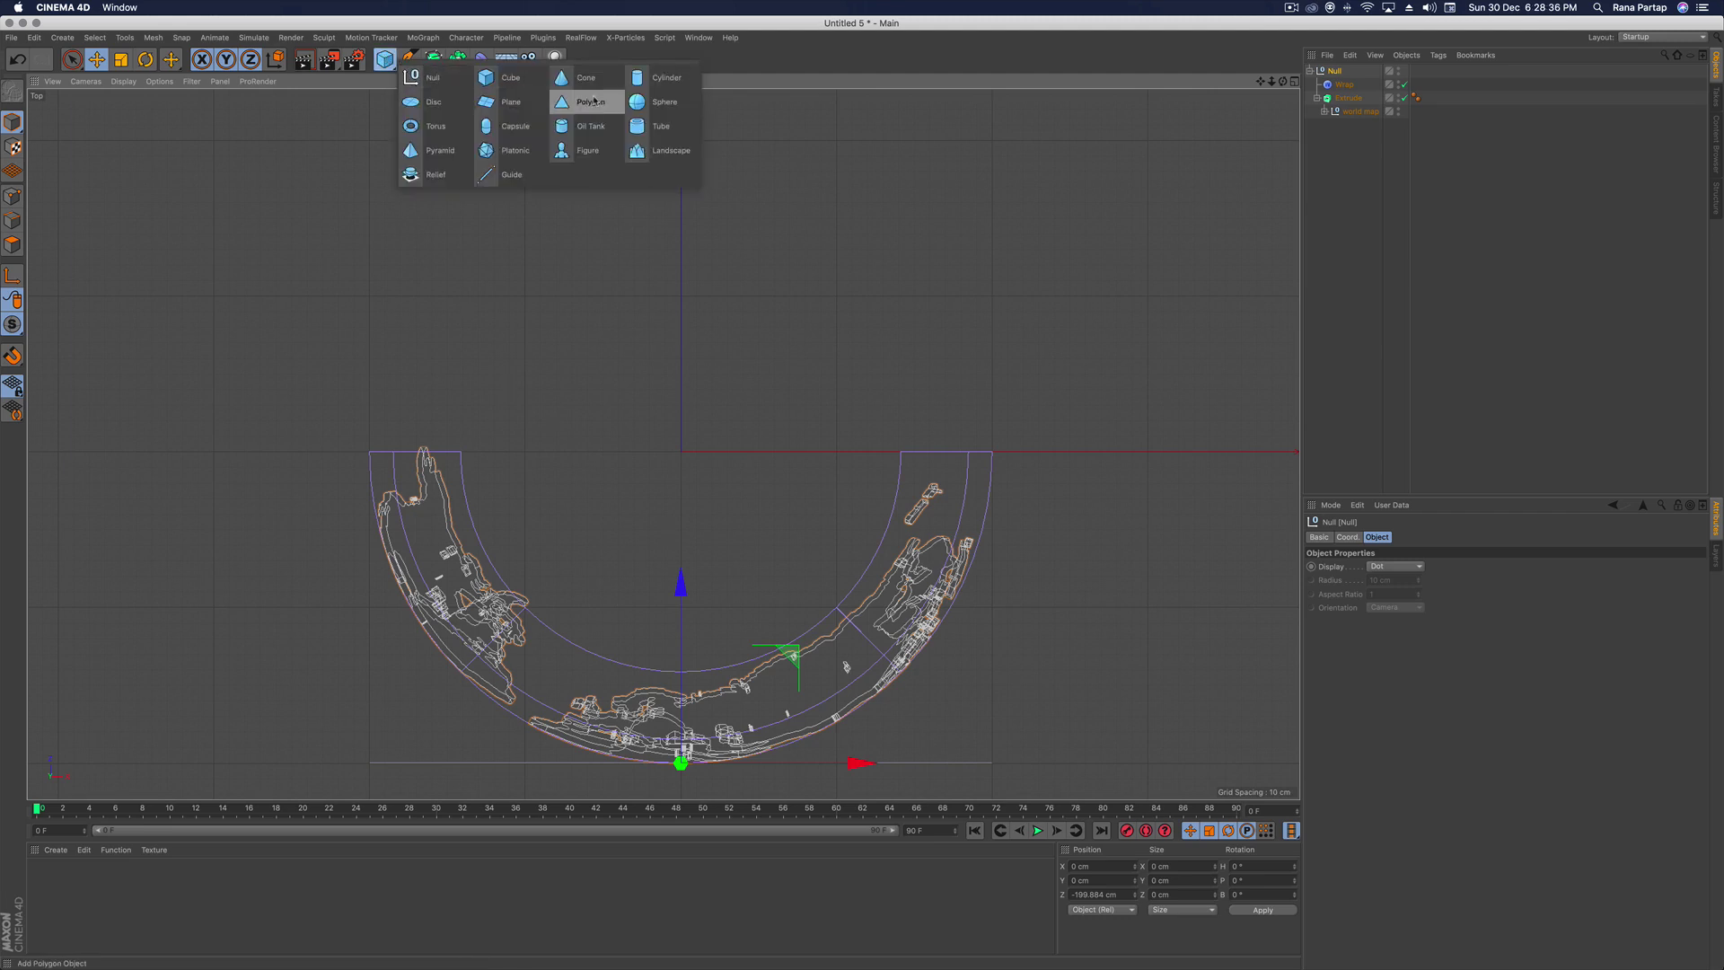
click(656, 109)
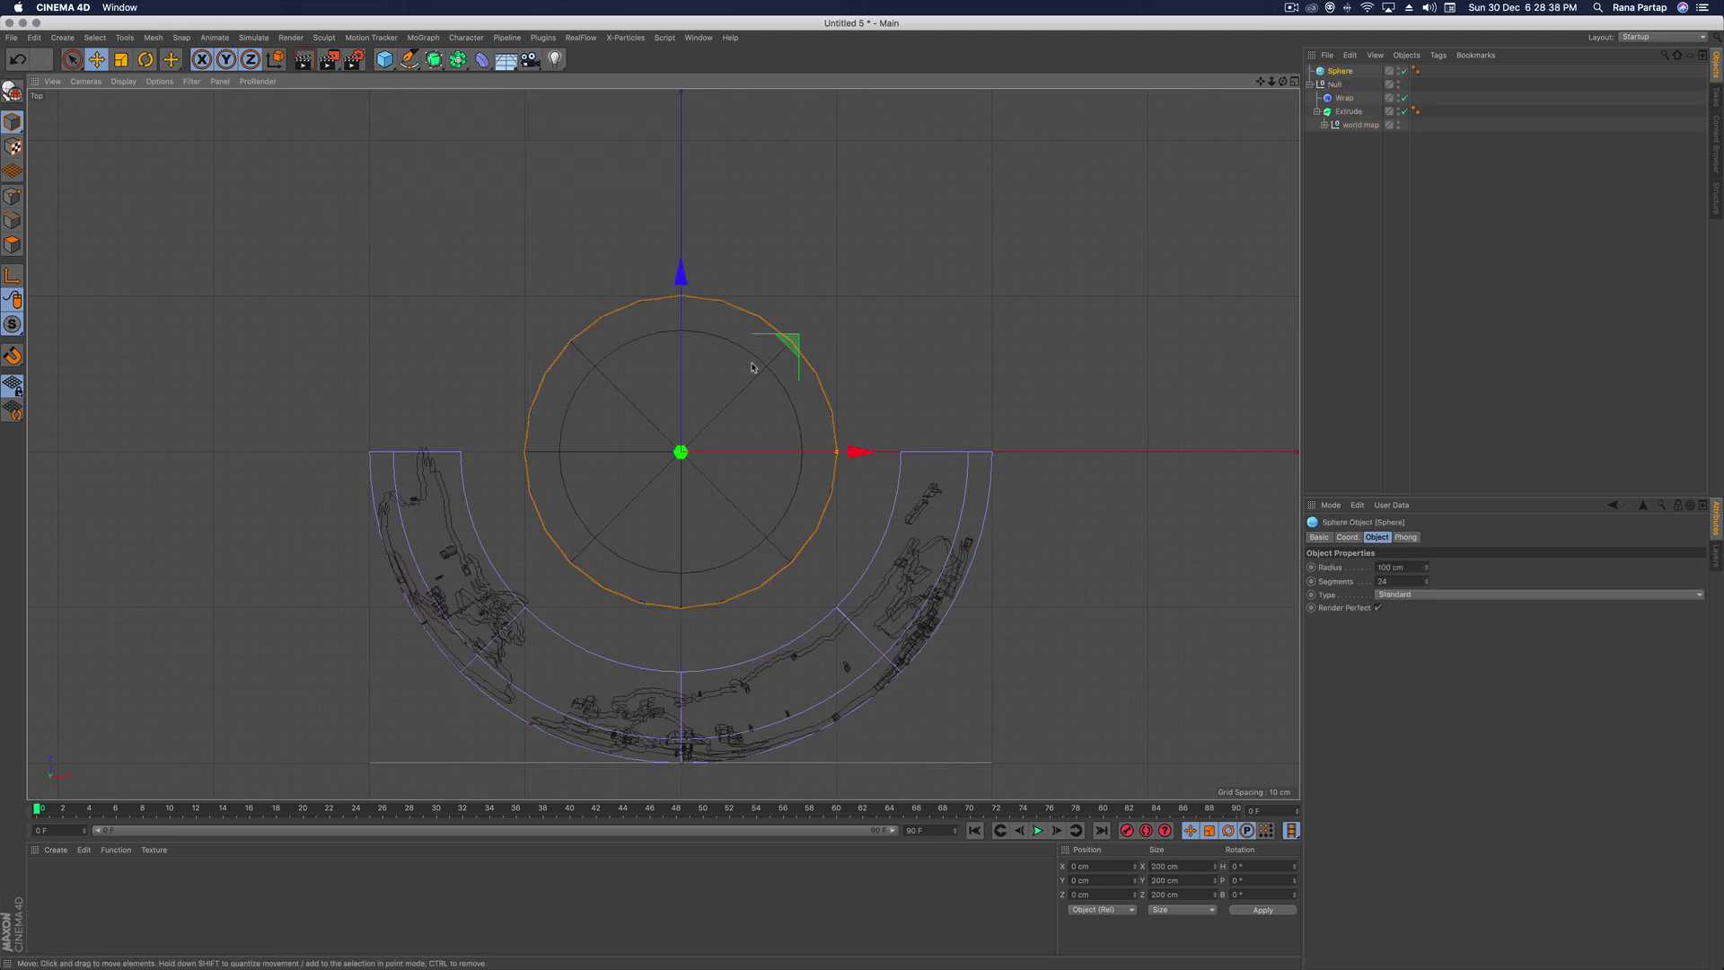
drag(836, 452, 983, 446)
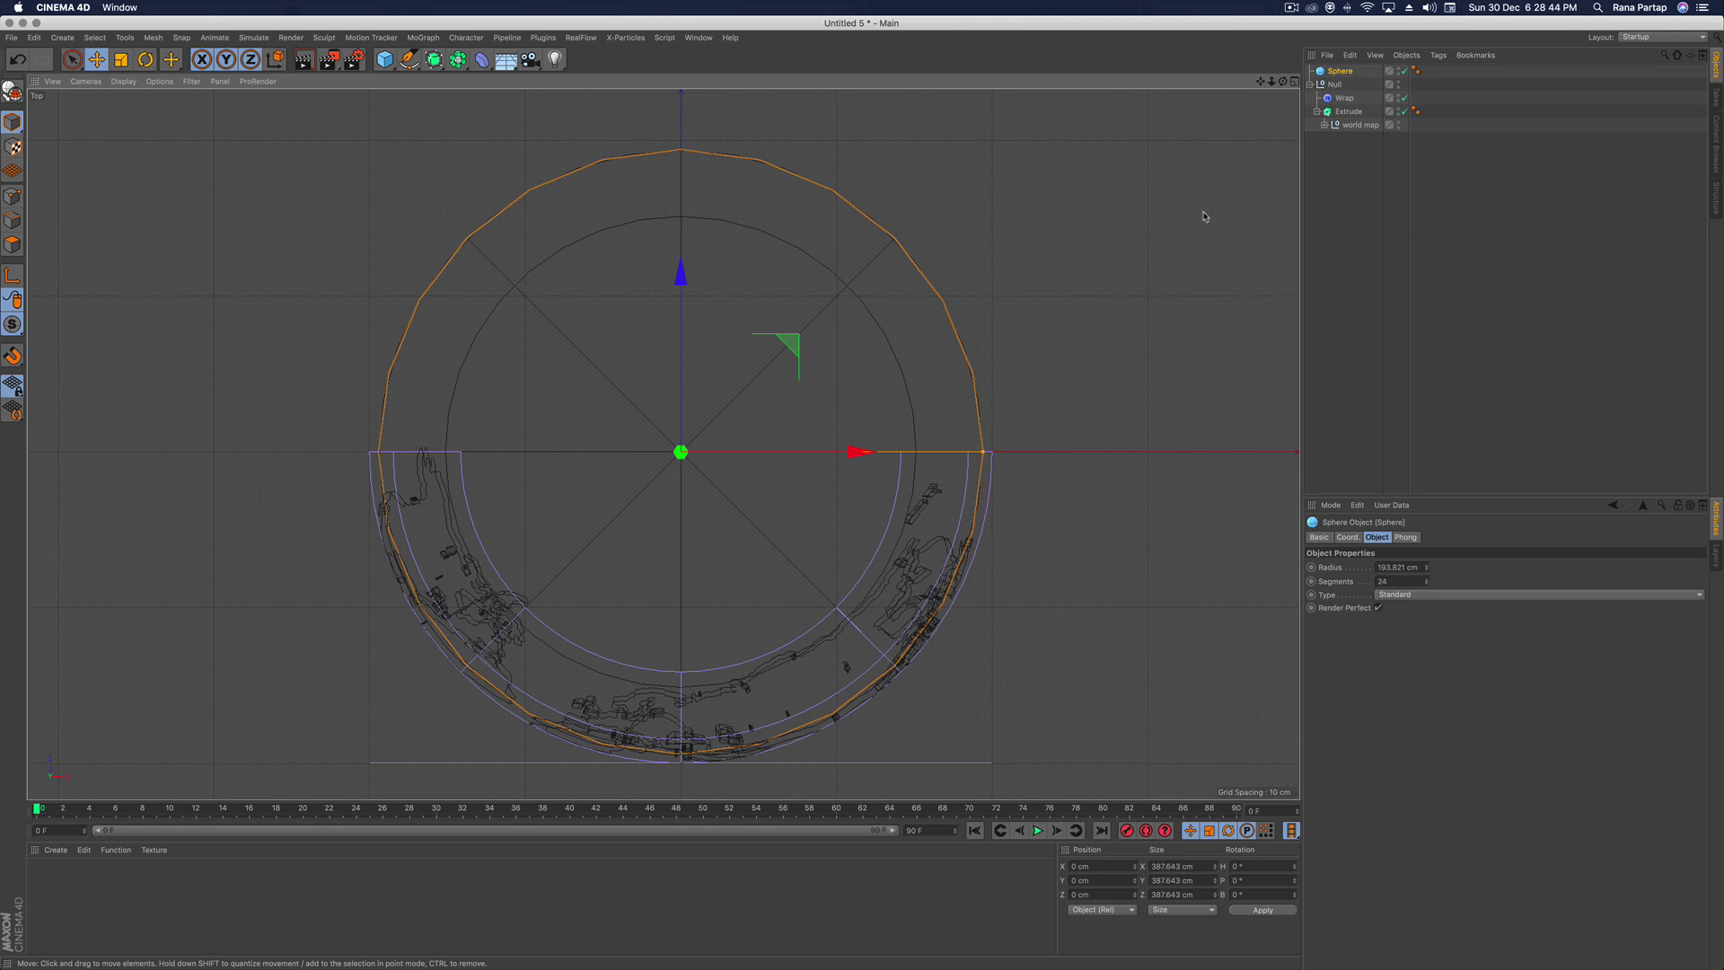
click(1294, 81)
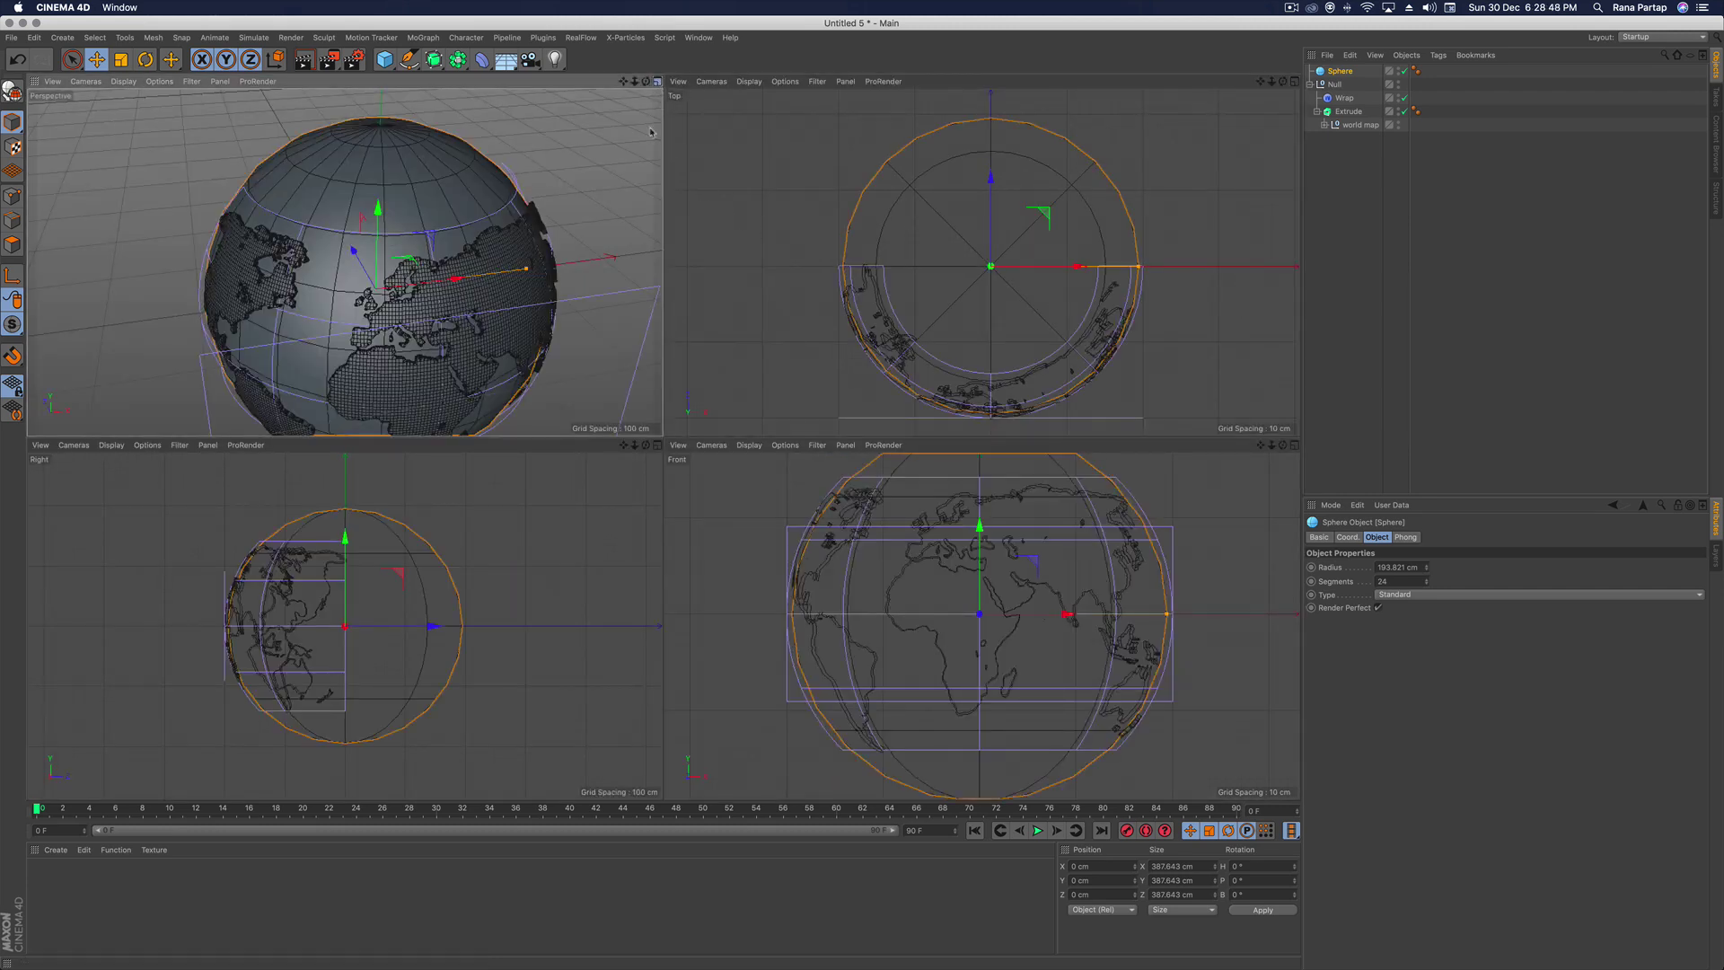
middle_click(617, 377)
scroll(669, 377, up, 4)
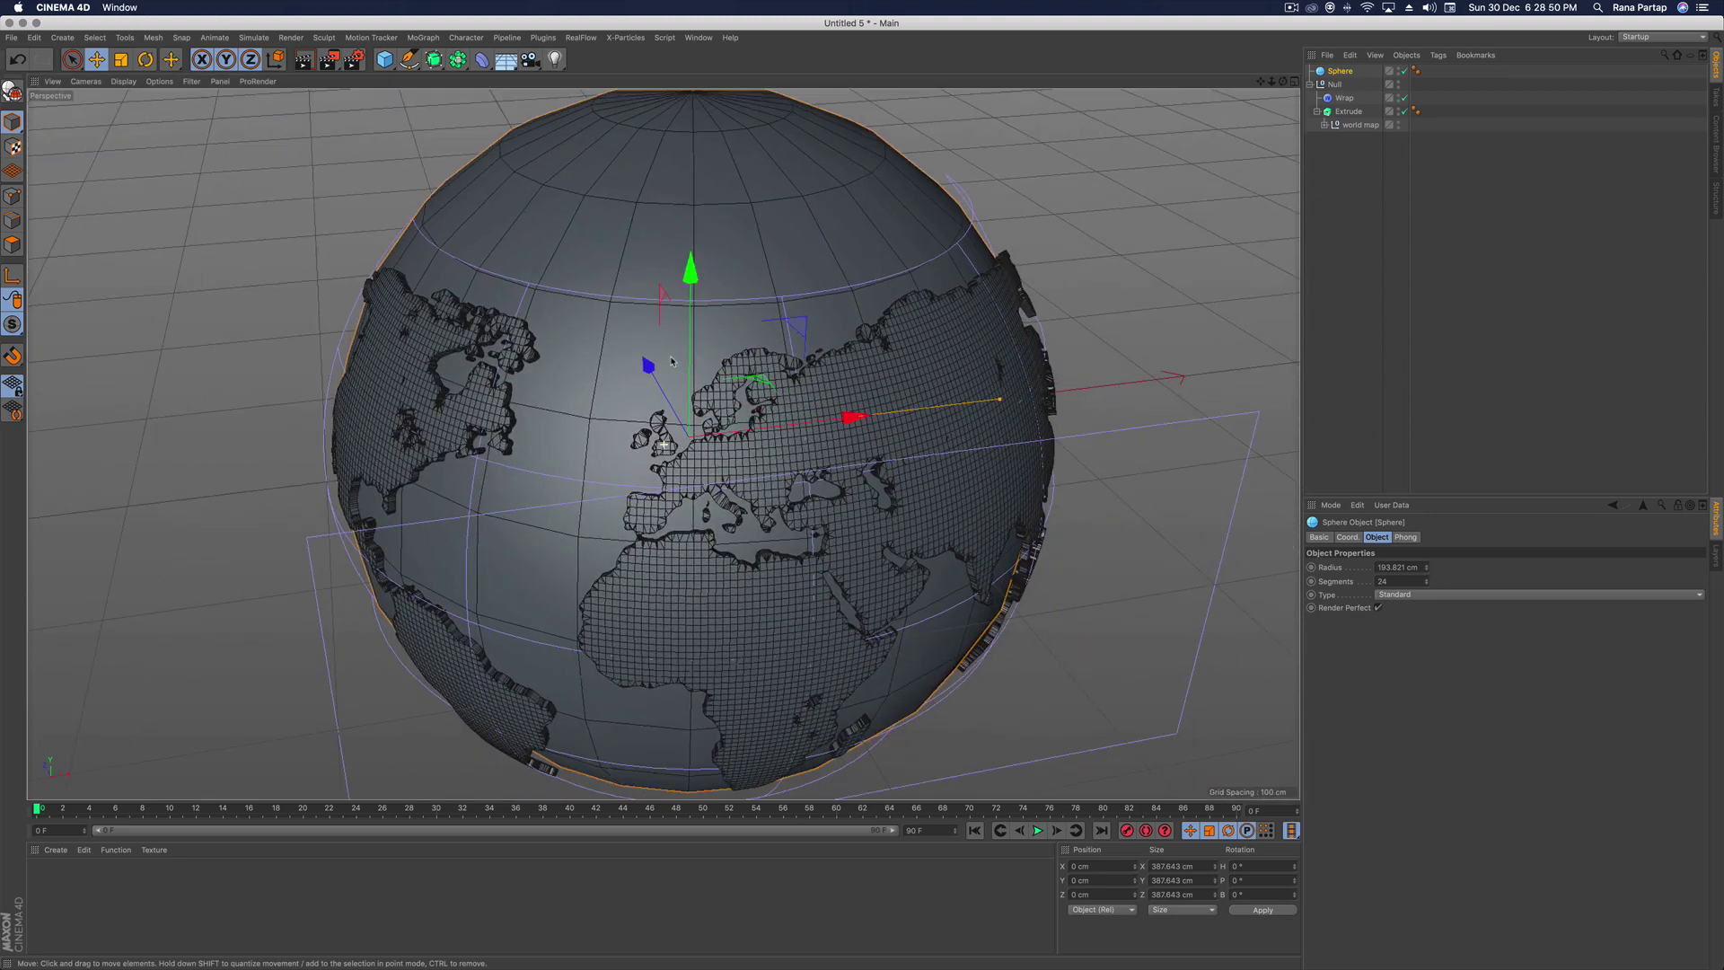
Raise the sphere's segment count to 43 to smooth the globe's surface beneath the map
scroll(658, 457, up, 4)
mouse_move(534, 413)
alt+mouse_down()
mouse_move(778, 419)
mouse_move(489, 431)
mouse_move(500, 369)
mouse_move(551, 477)
mouse_move(579, 449)
mouse_move(540, 415)
mouse_move(523, 444)
mouse_move(501, 439)
alt+mouse_up()
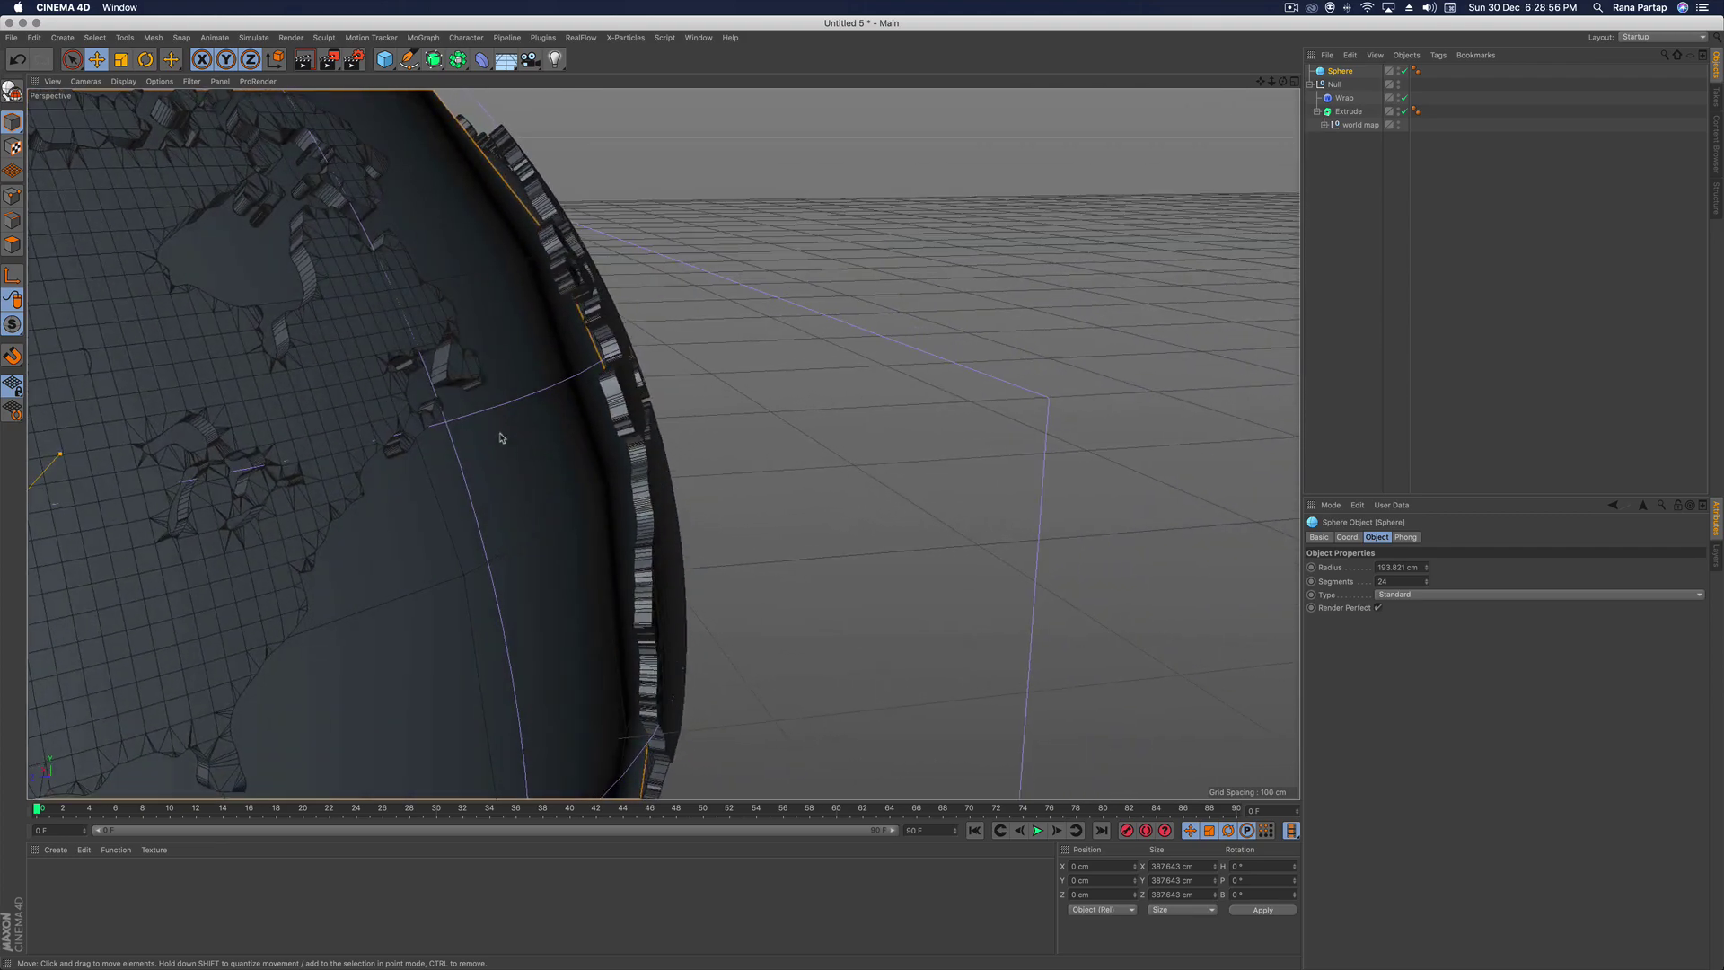
alt+right_drag(487, 440, 452, 643)
alt+middle_drag(469, 442, 699, 443)
alt+right_drag(539, 476, 628, 431)
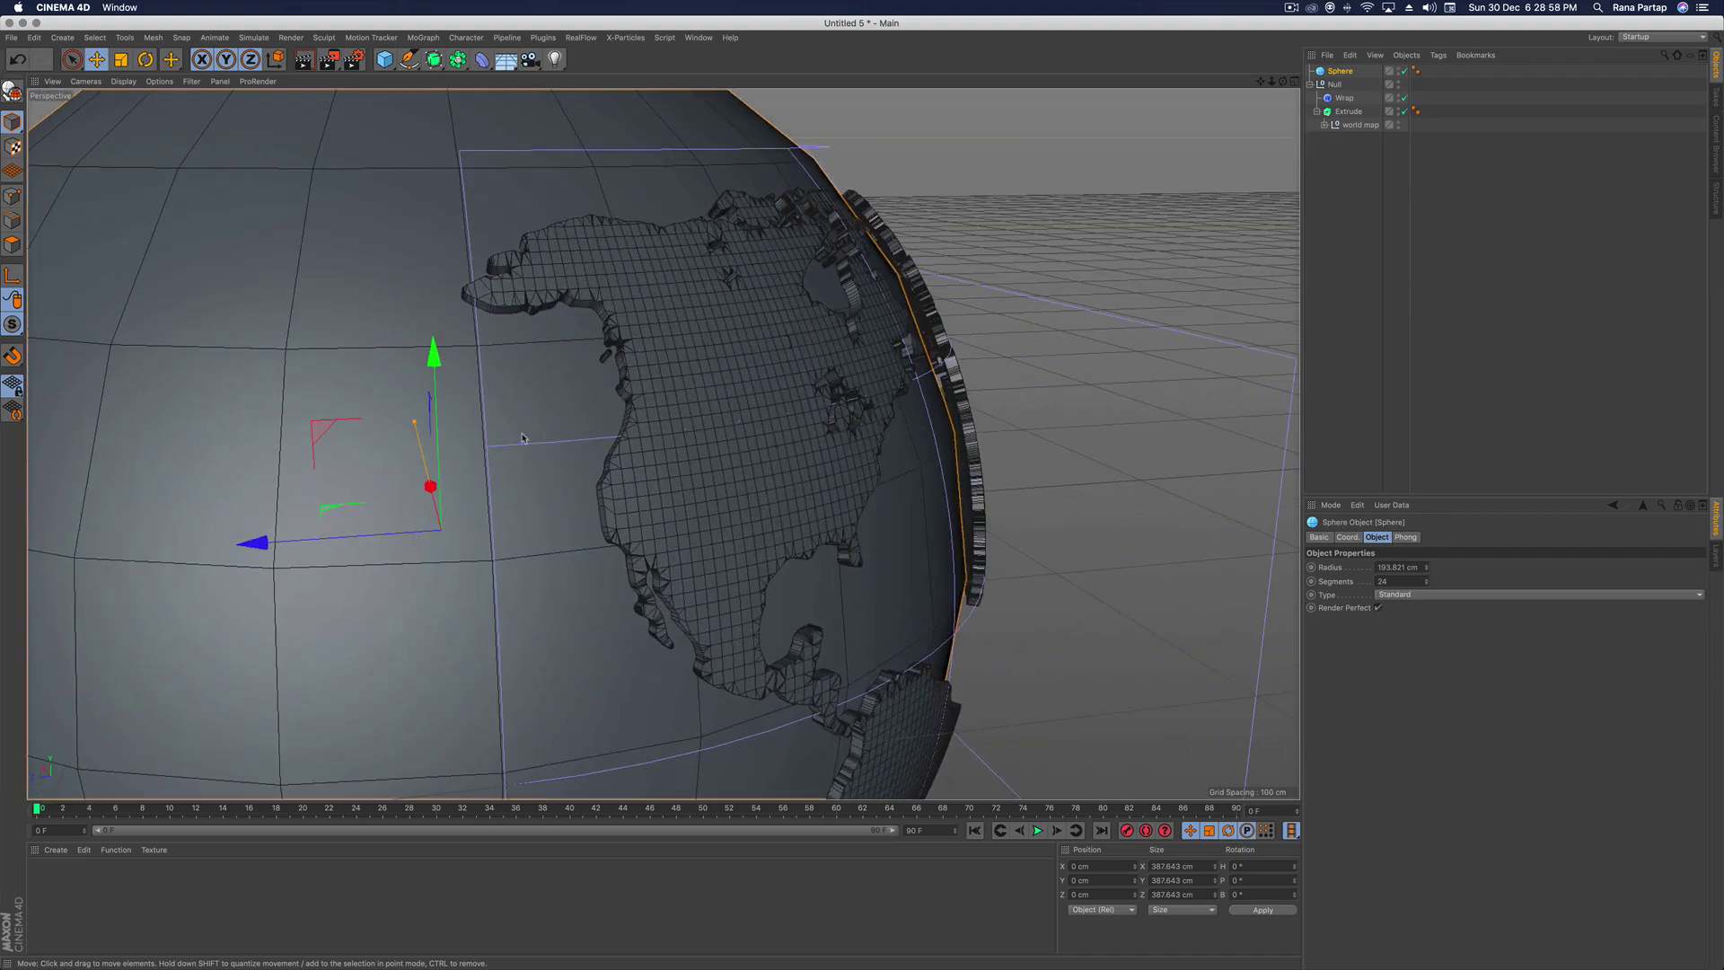
mouse_move(515, 437)
alt+mouse_down()
mouse_move(687, 435)
mouse_move(641, 434)
alt+mouse_up()
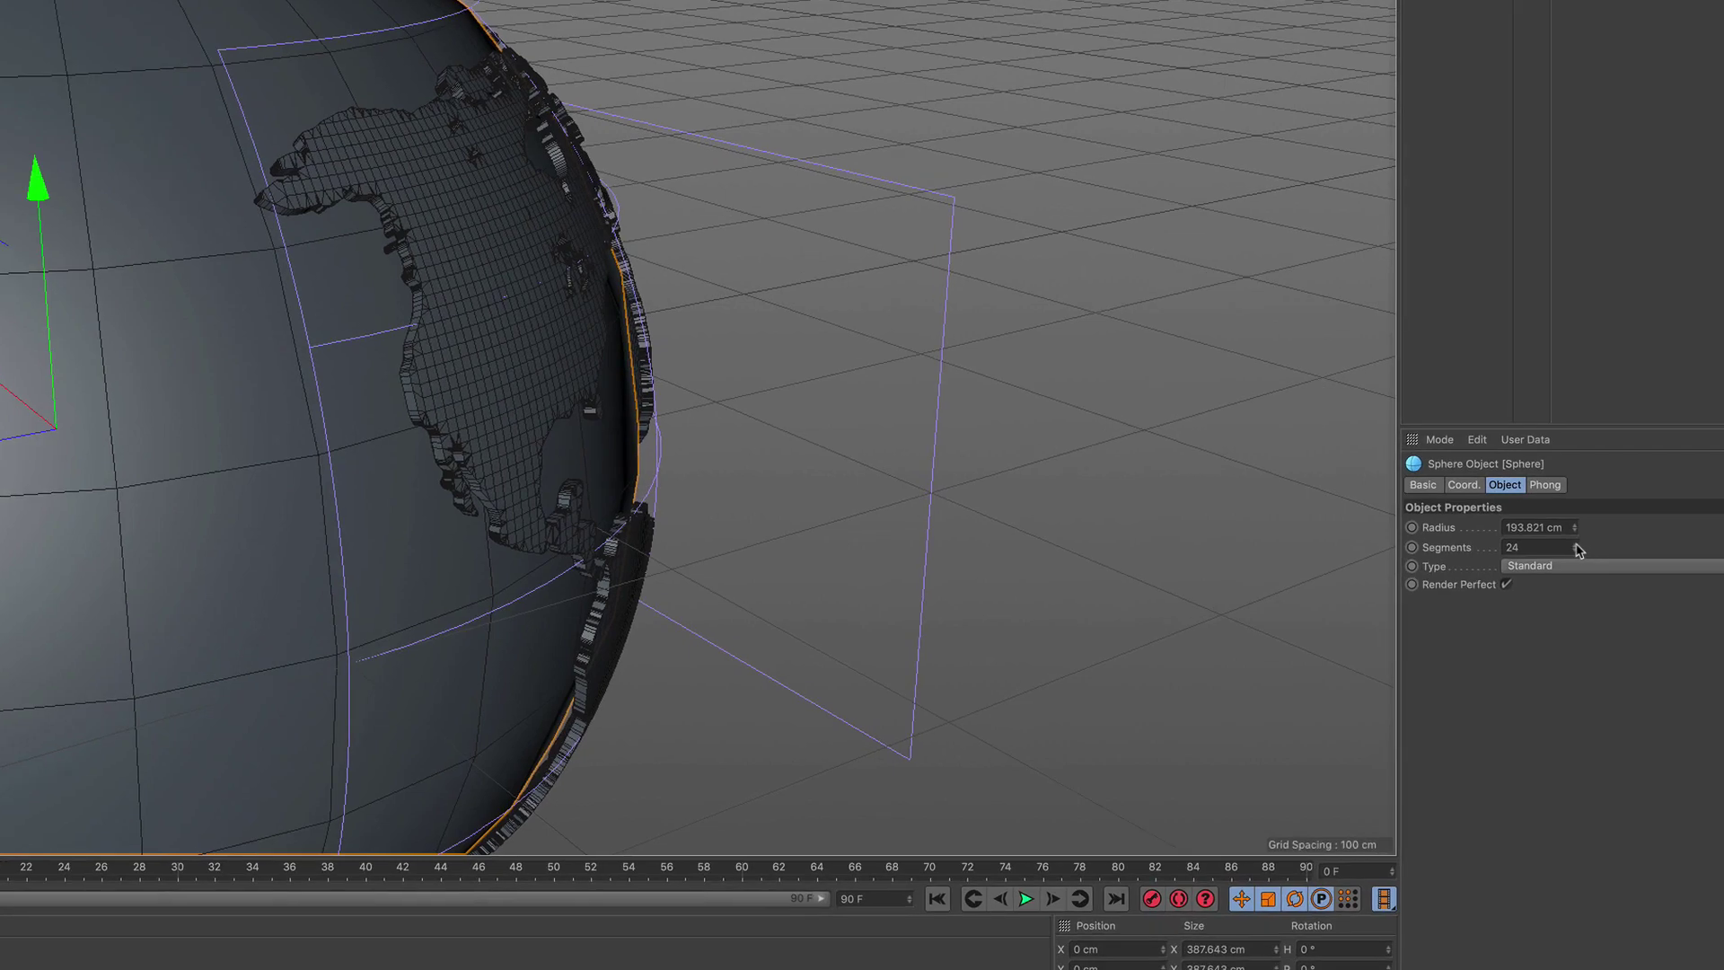
drag(1469, 575, 1468, 575)
drag(1576, 549, 1576, 548)
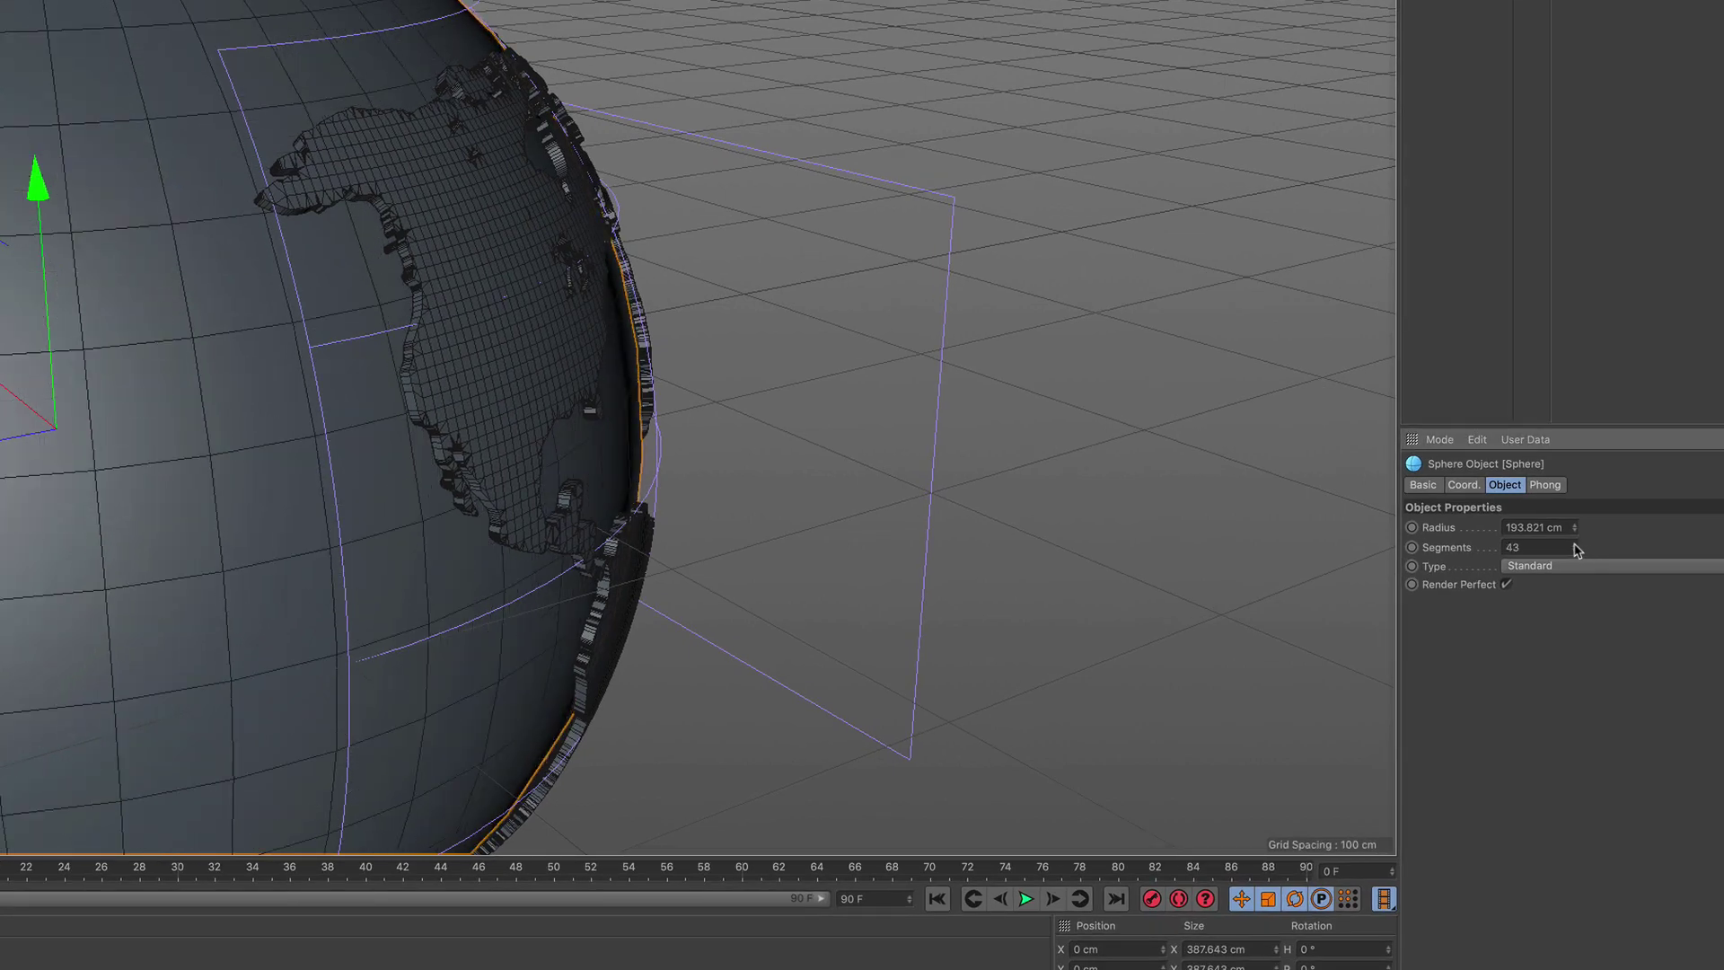
Increase the sphere's radius to 196.821 cm to close the gap between the globe and the extruded continents
scroll(362, 293, up, 5)
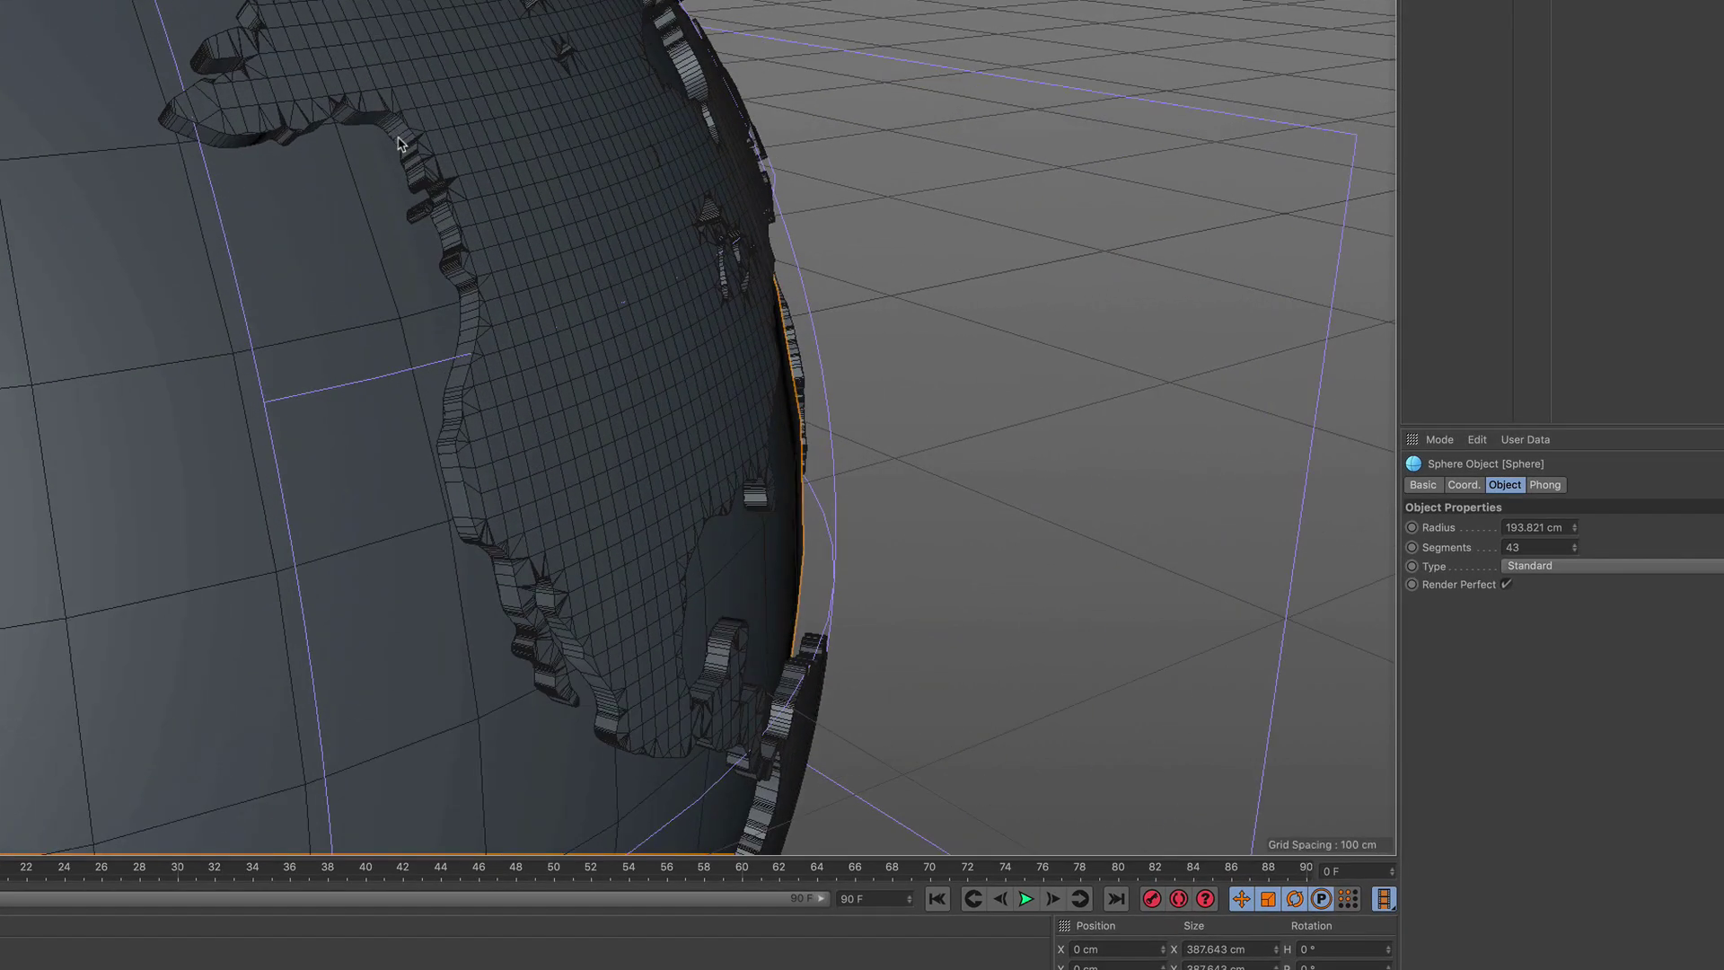
alt+drag(339, 212, 528, 206)
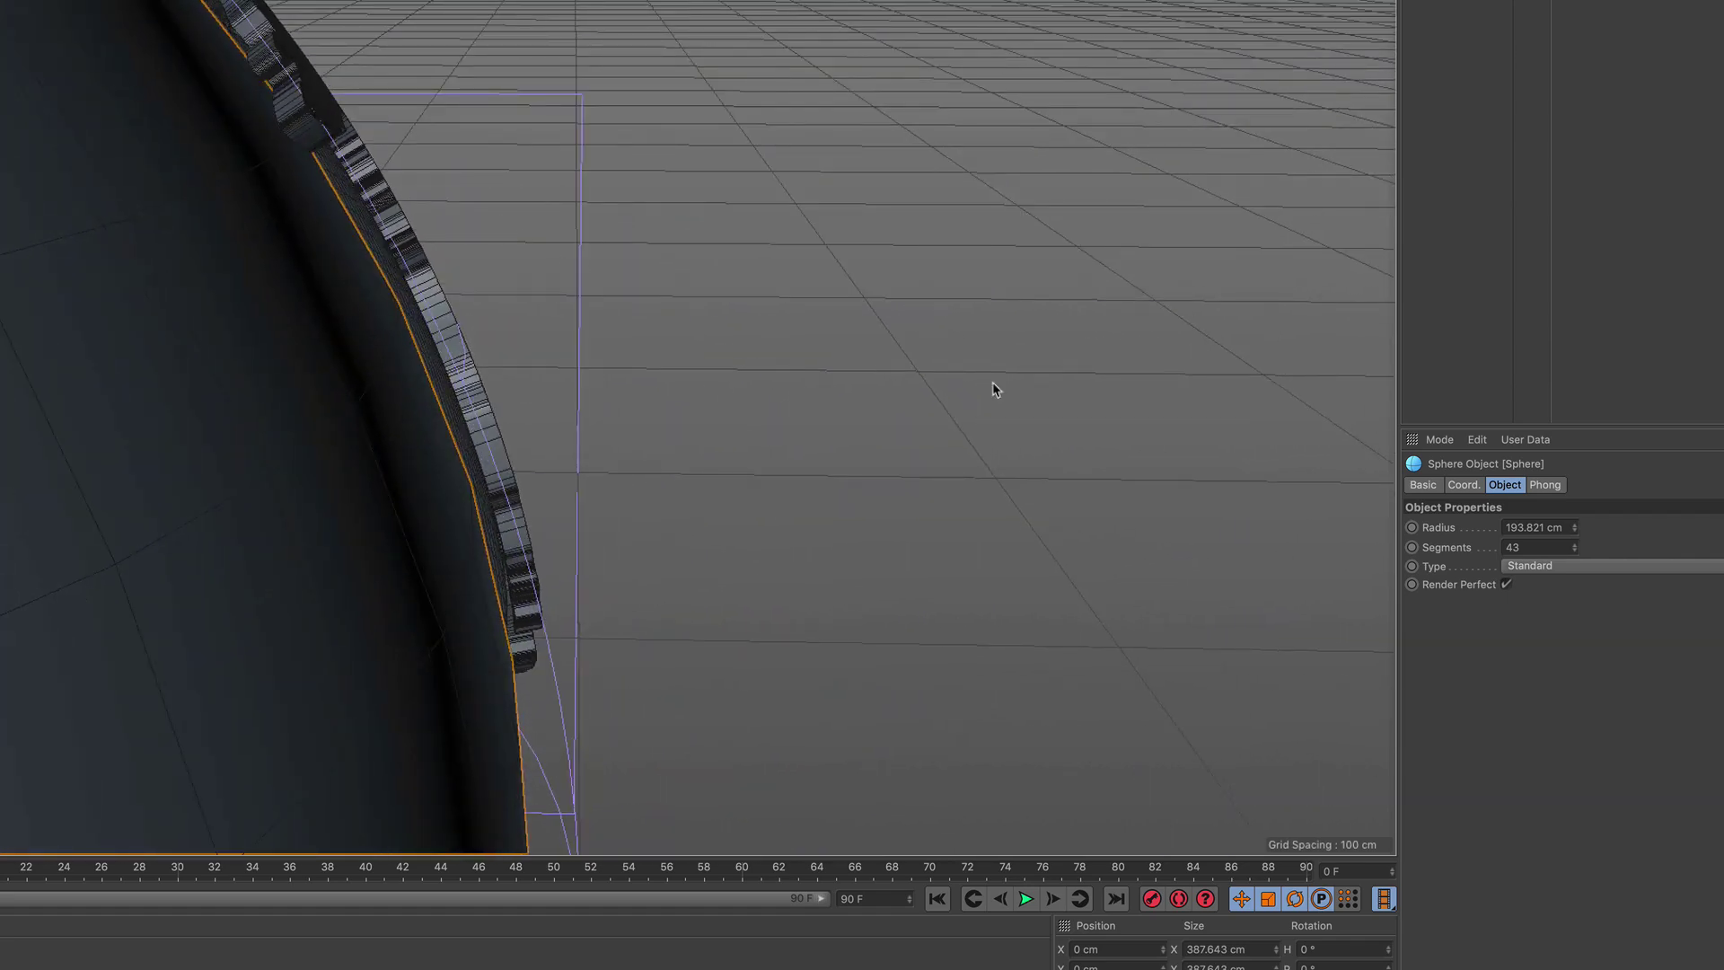
click(1577, 530)
click(1577, 530)
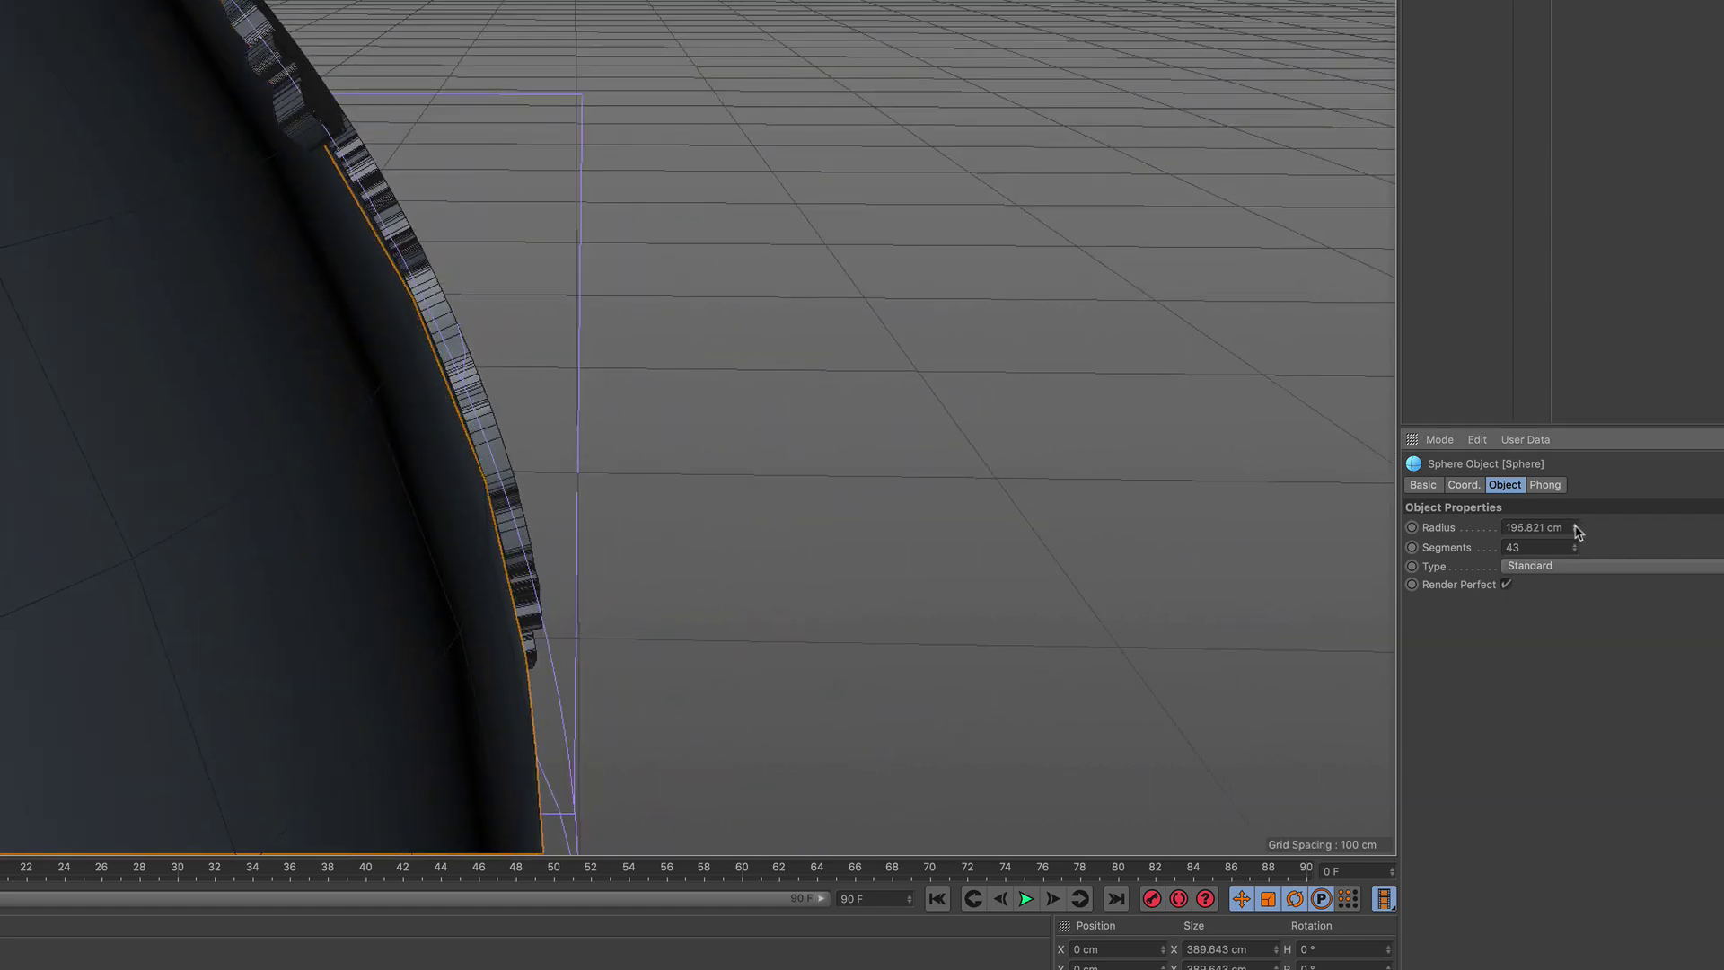
click(1577, 530)
Examine how the continents and islands sit on the enlarged sphere, from North America around to Australia
alt+right_drag(312, 197, 344, 73)
alt+drag(400, 168, 206, 200)
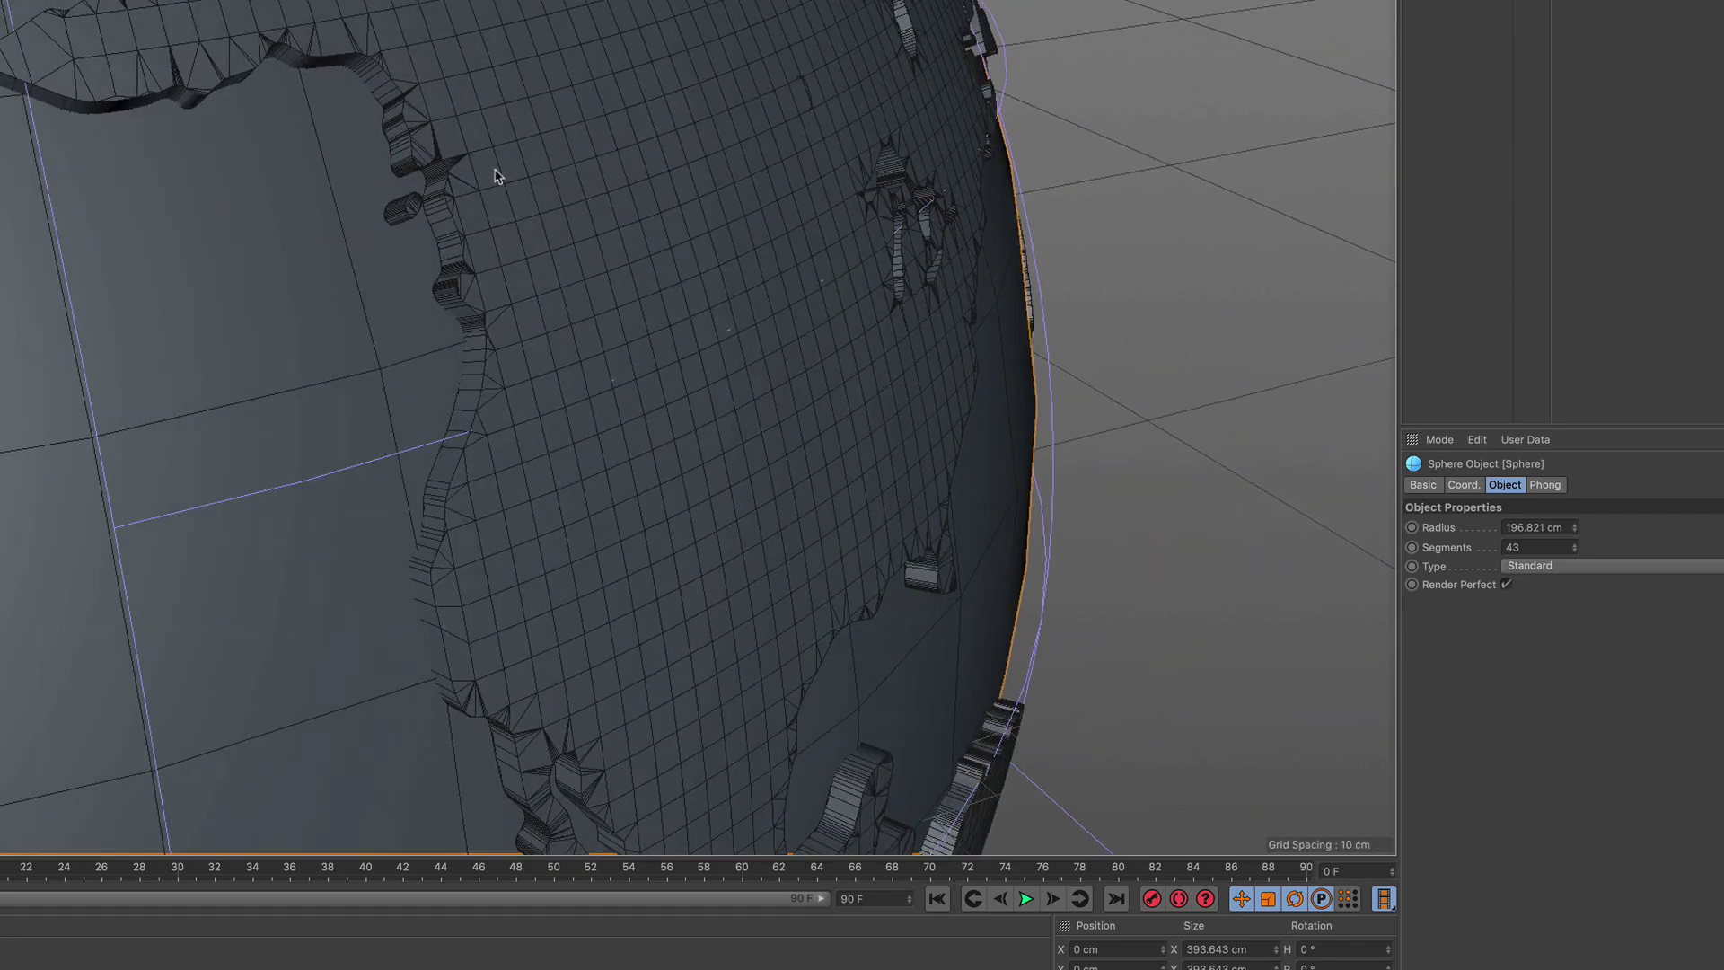
alt+right_drag(493, 168, 458, 388)
alt+drag(670, 217, 527, 173)
alt+middle_drag(915, 444, 307, 218)
alt+right_drag(515, 391, 661, 440)
alt+drag(669, 451, 579, 526)
alt+right_drag(581, 342, 581, 379)
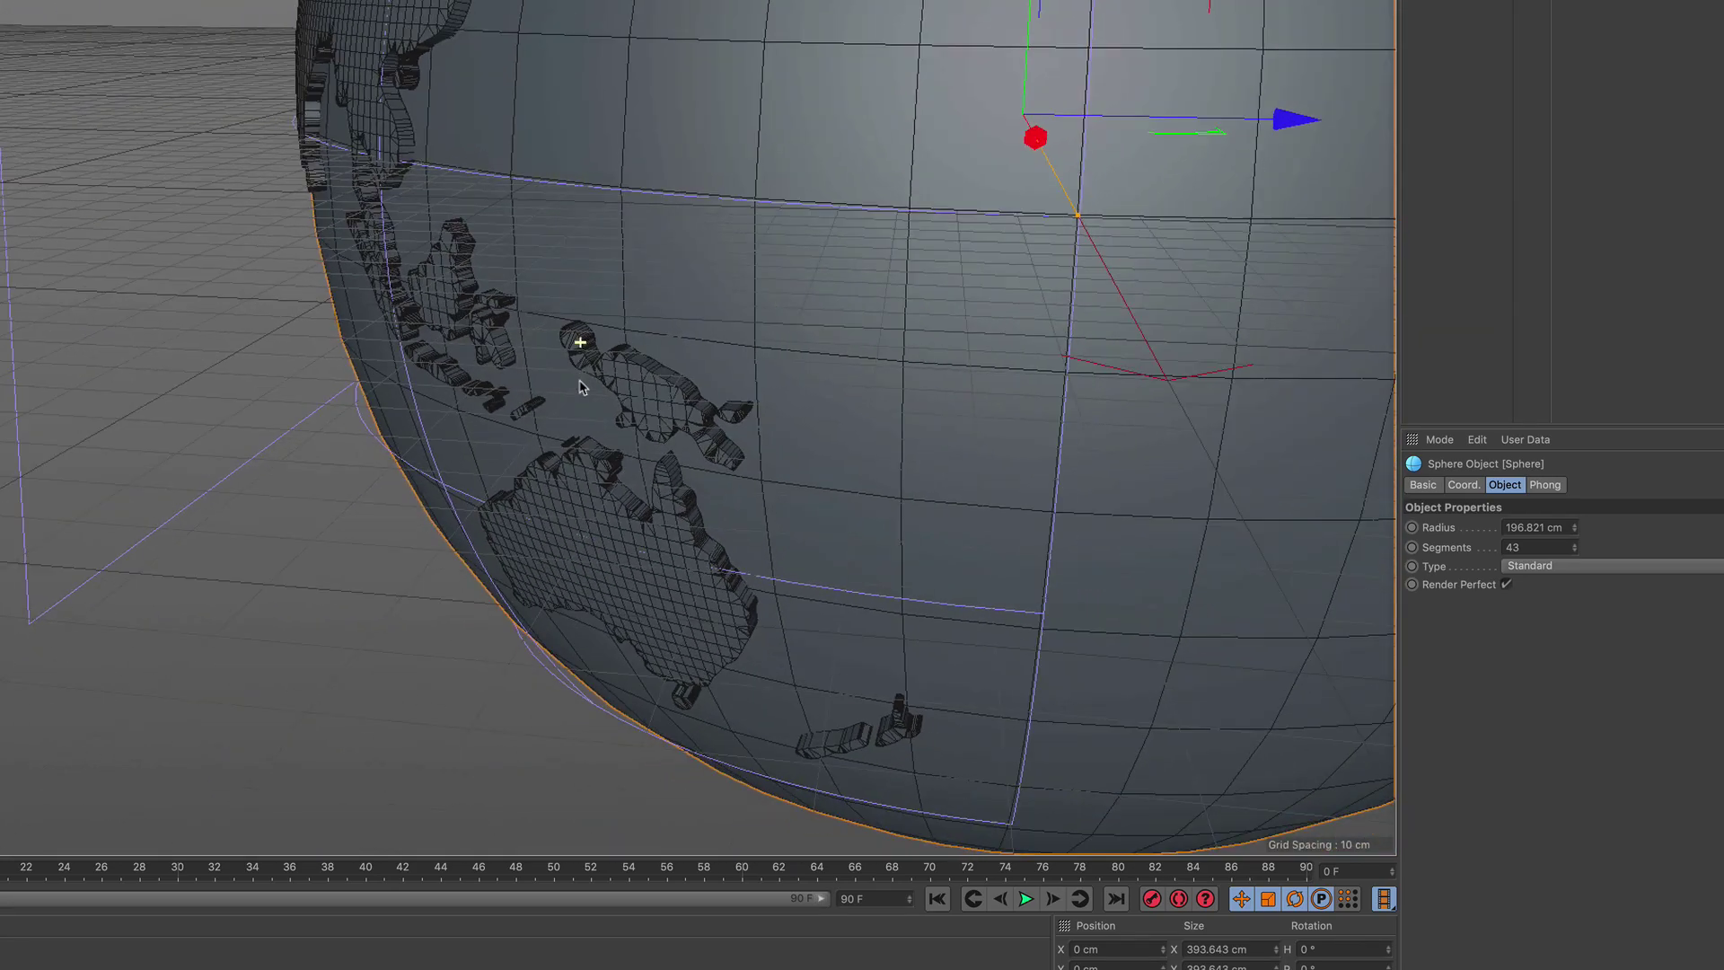
alt+drag(600, 348, 604, 343)
alt+right_drag(643, 420, 644, 348)
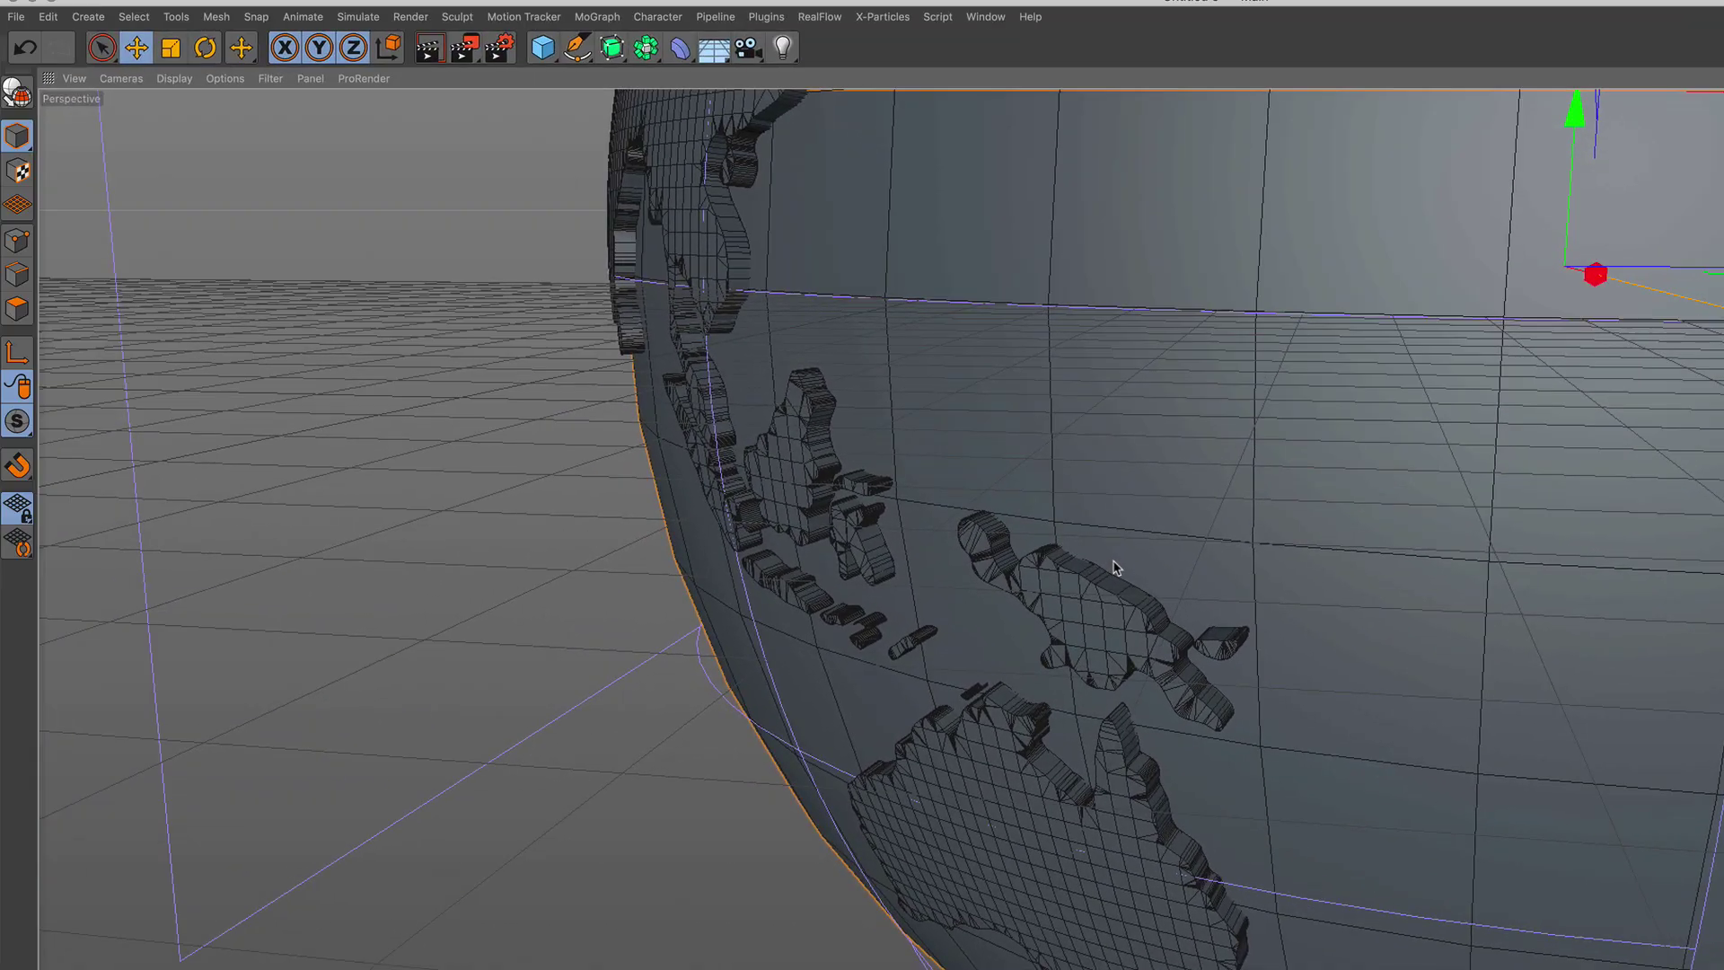
Add the Ambient Occlusion effect to the render settings, test-rendering the close-up of the globe before and after
click(432, 46)
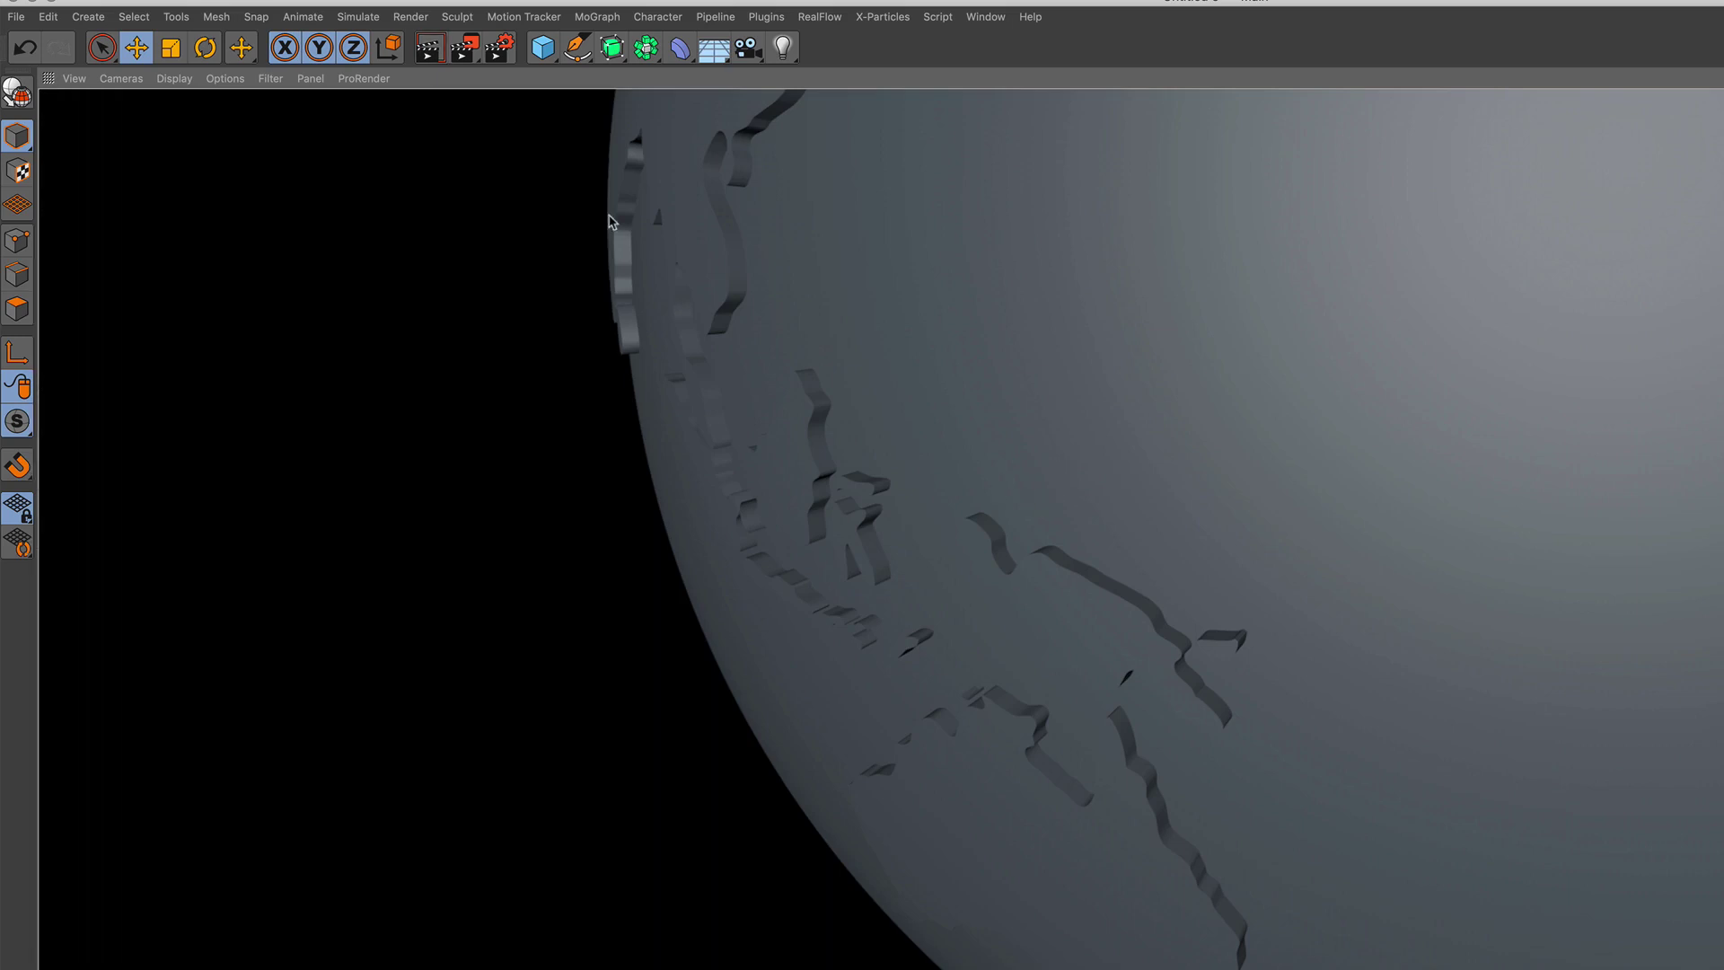
click(499, 47)
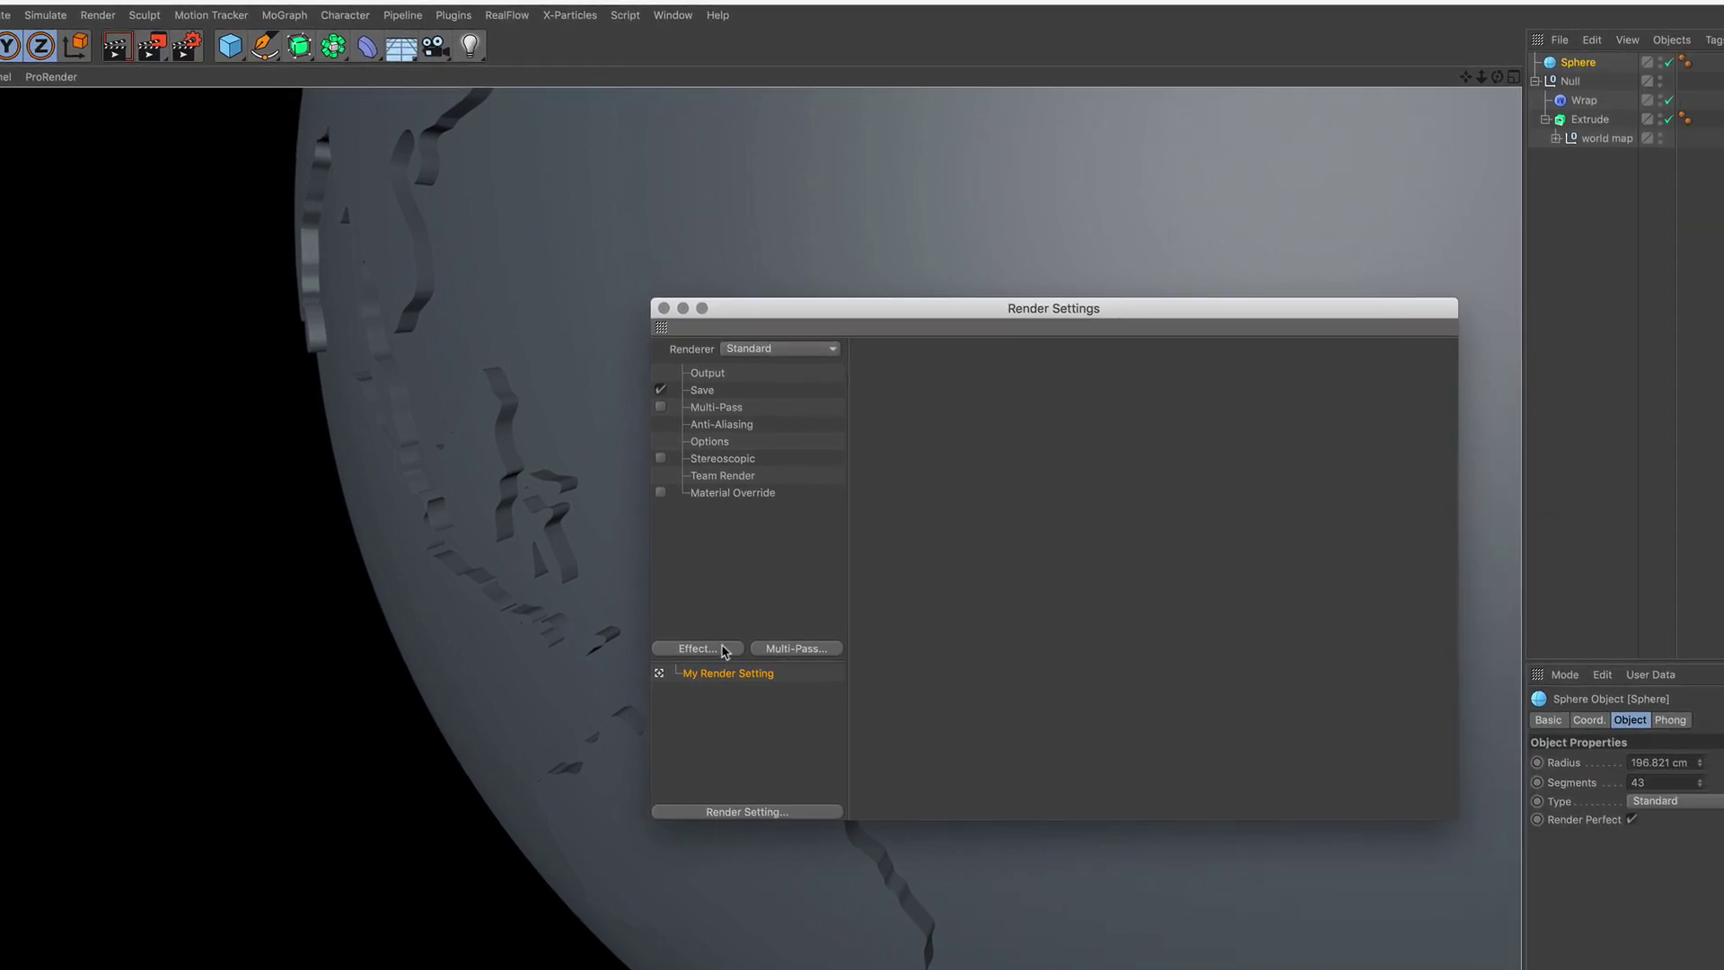
click(1036, 649)
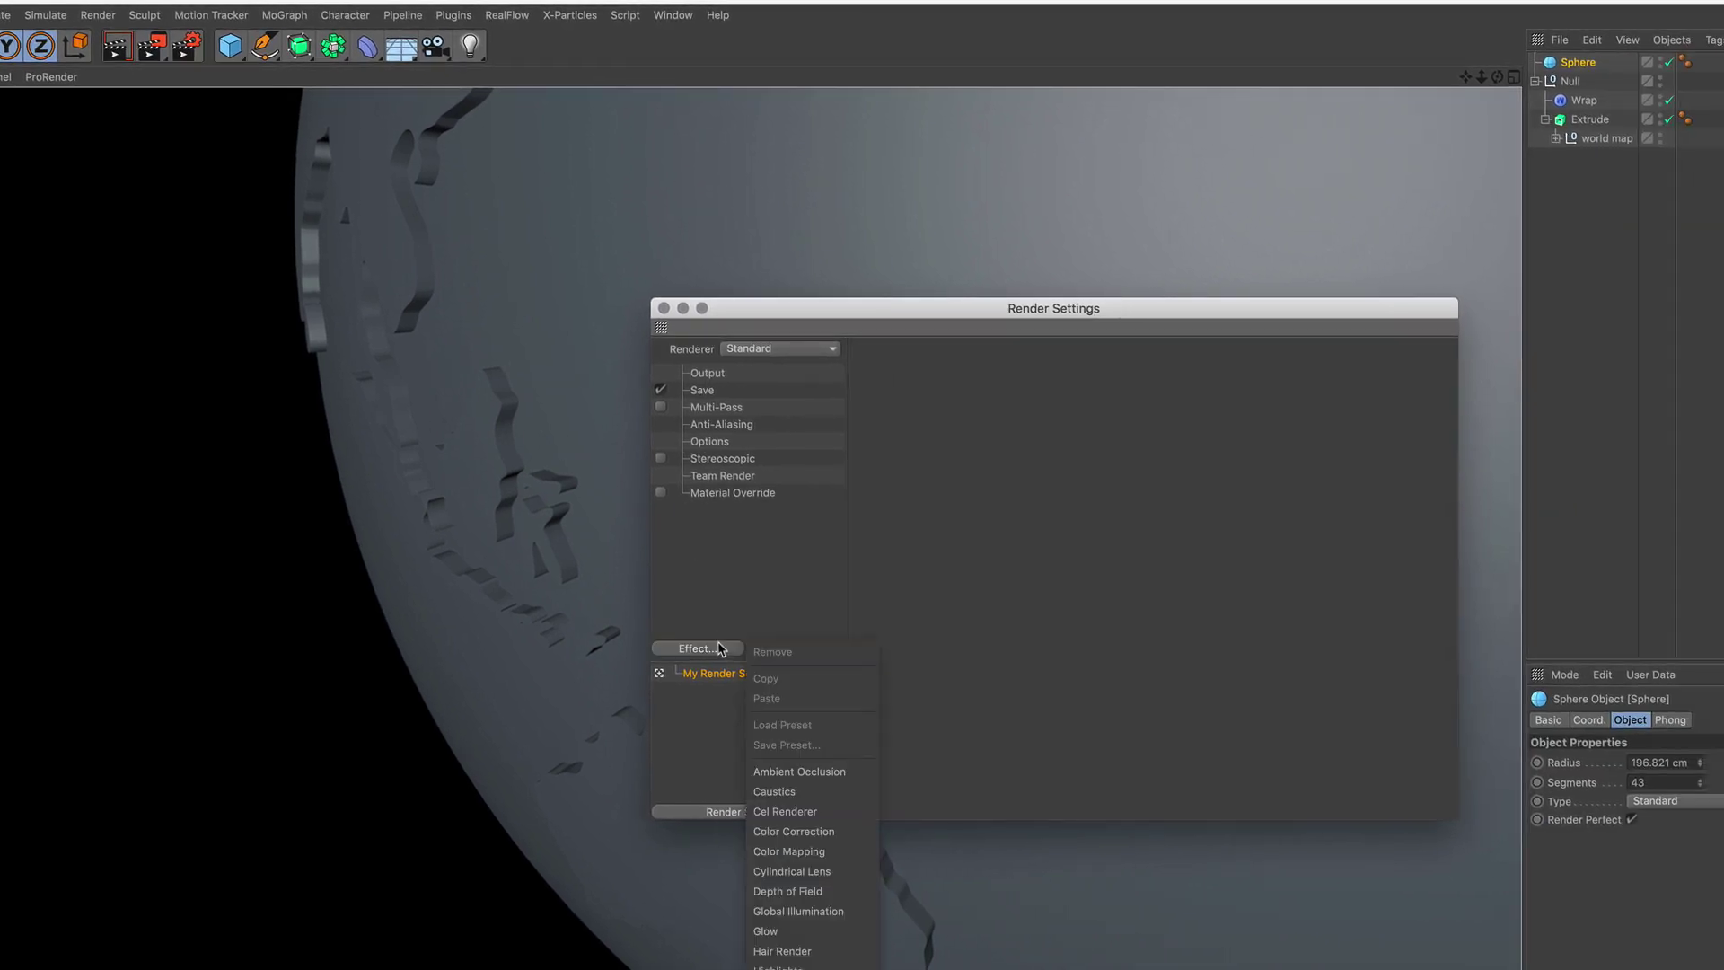
click(800, 771)
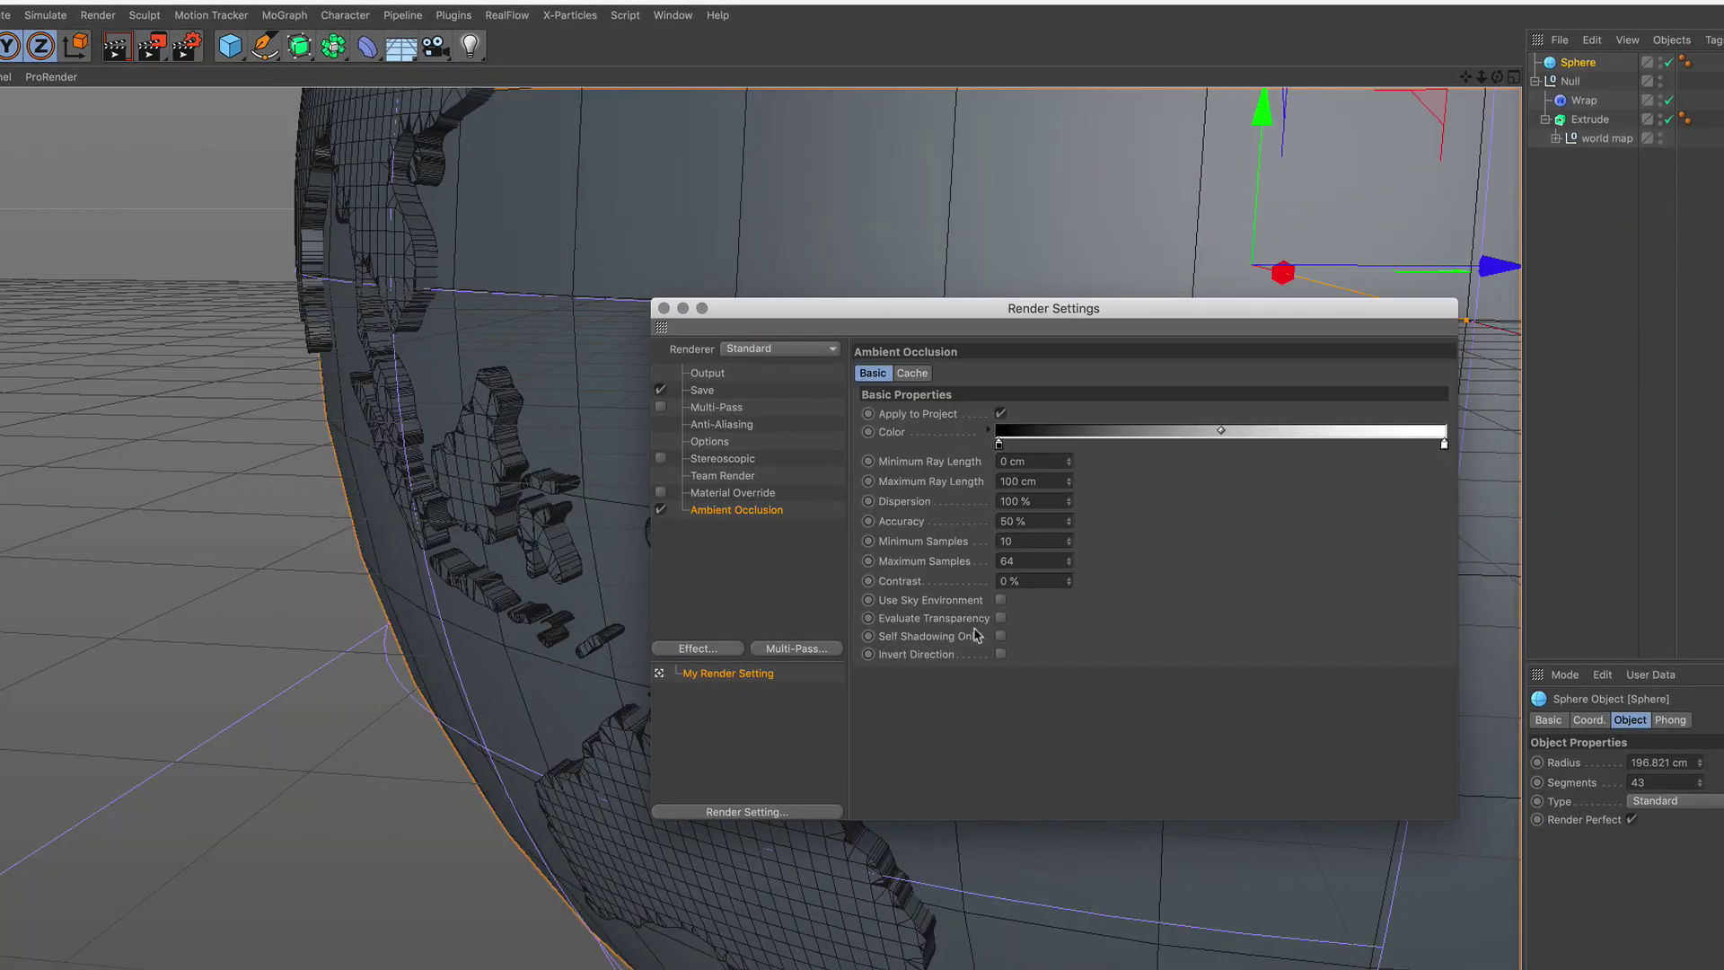
click(1002, 581)
click(665, 308)
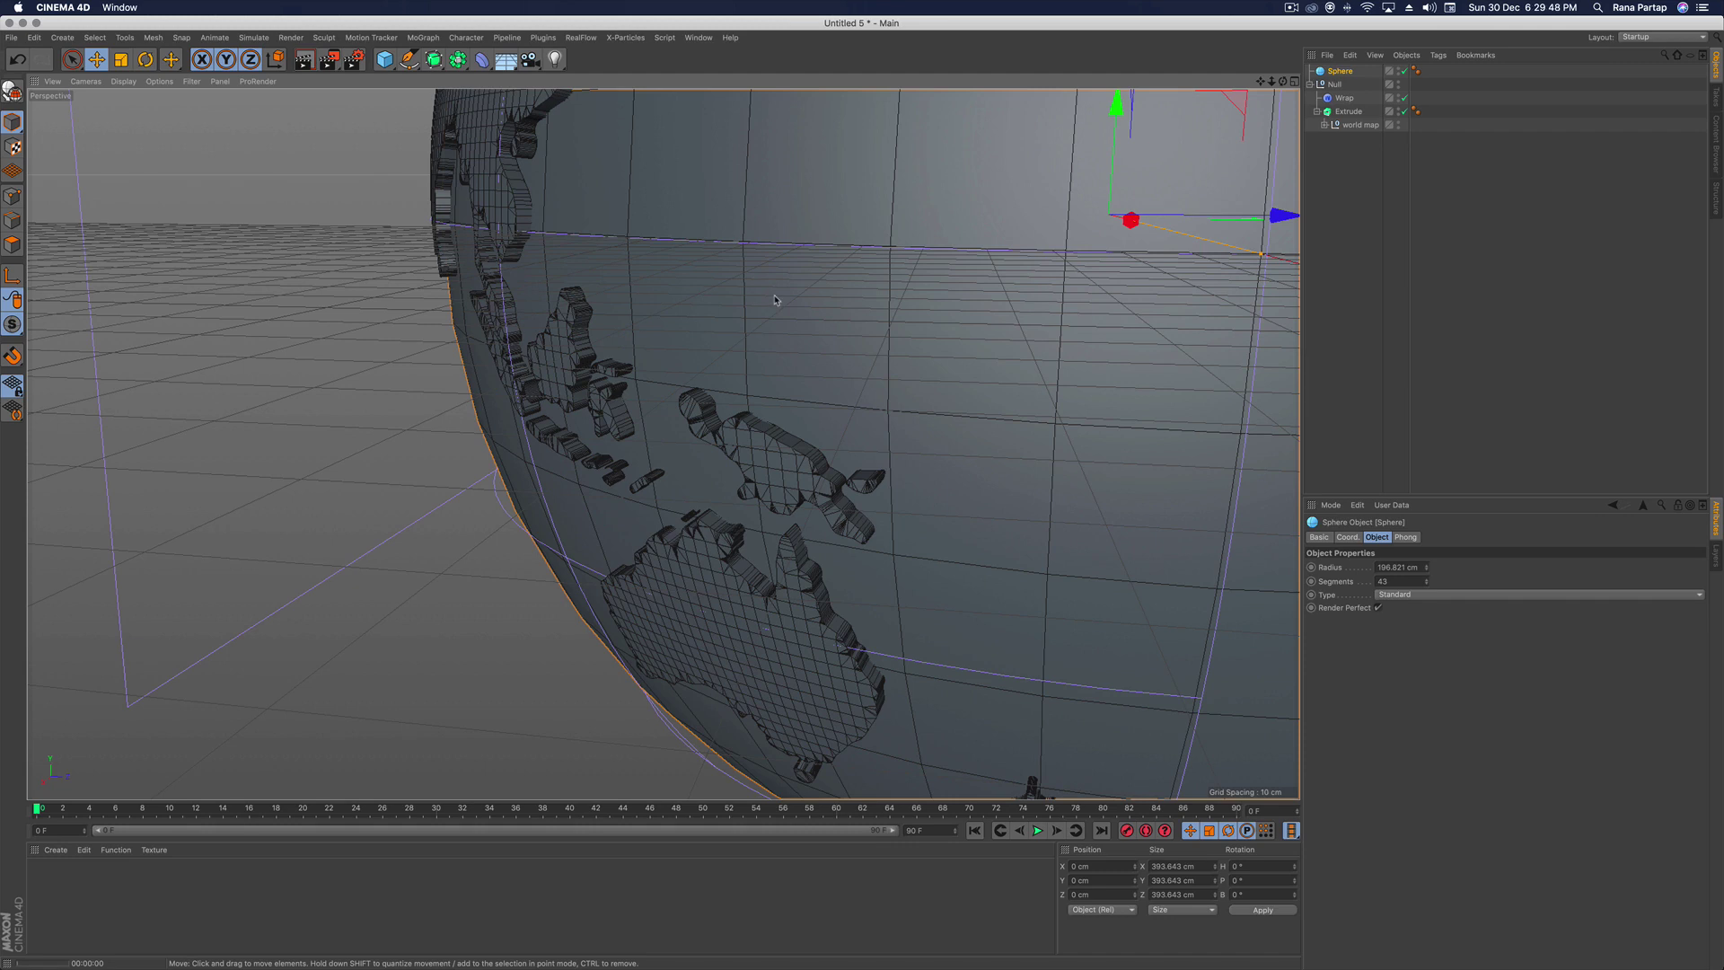
key(super+r)
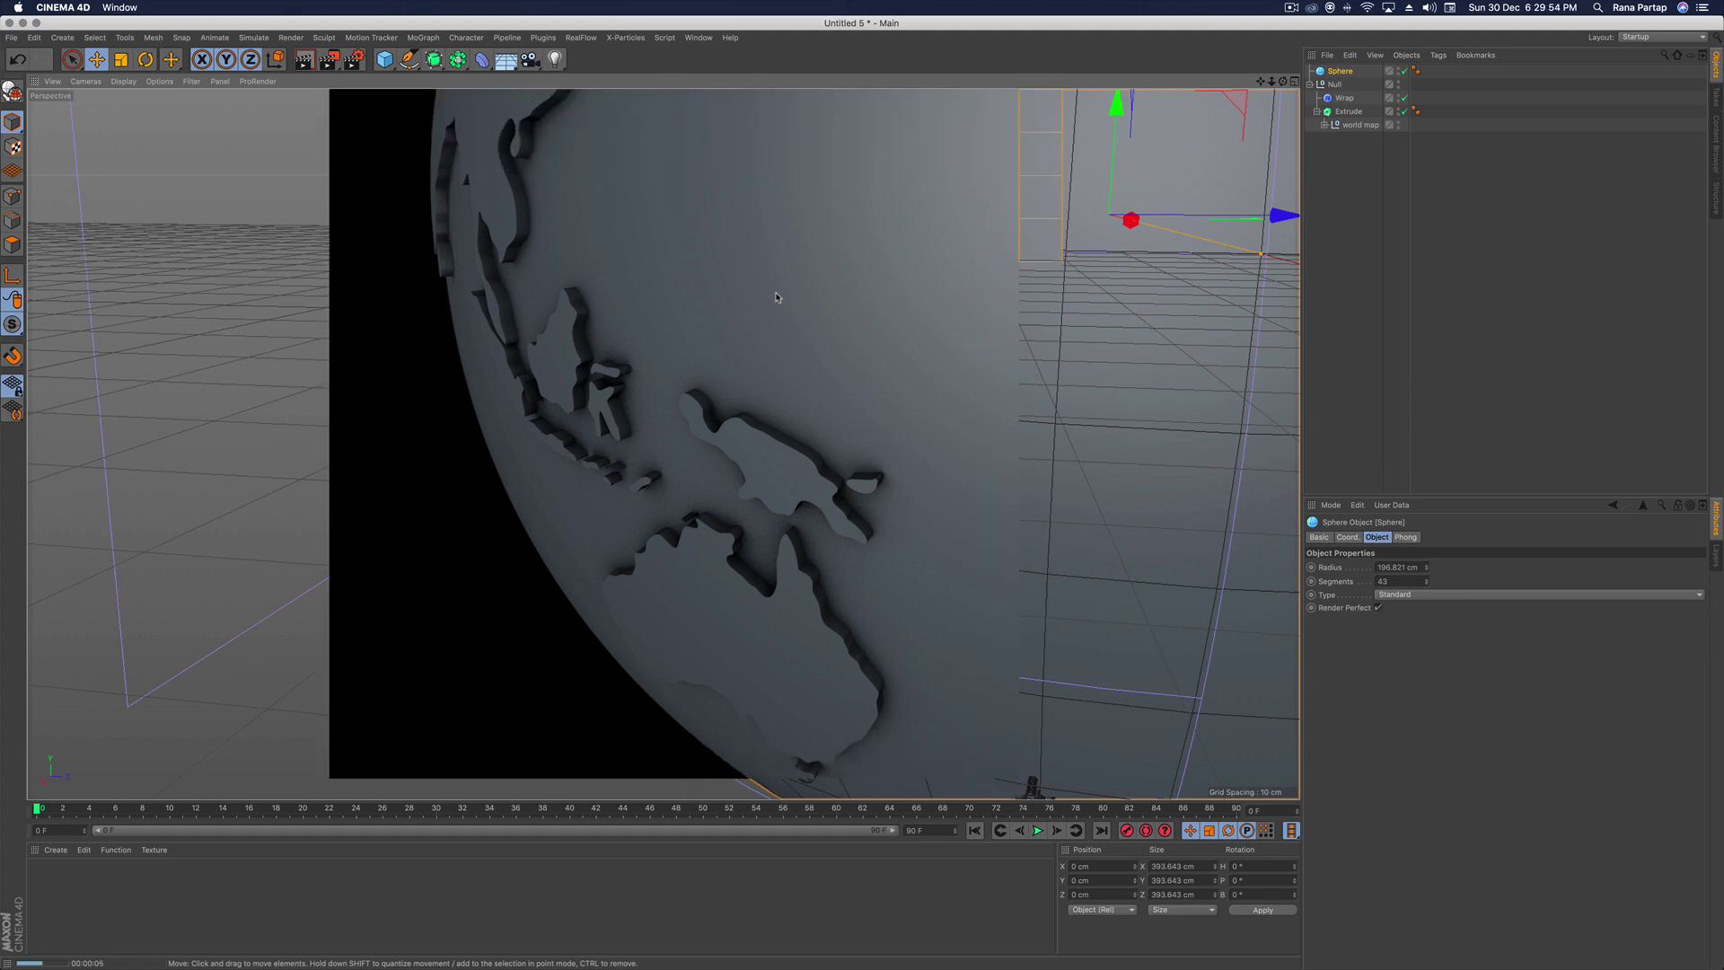
click(778, 297)
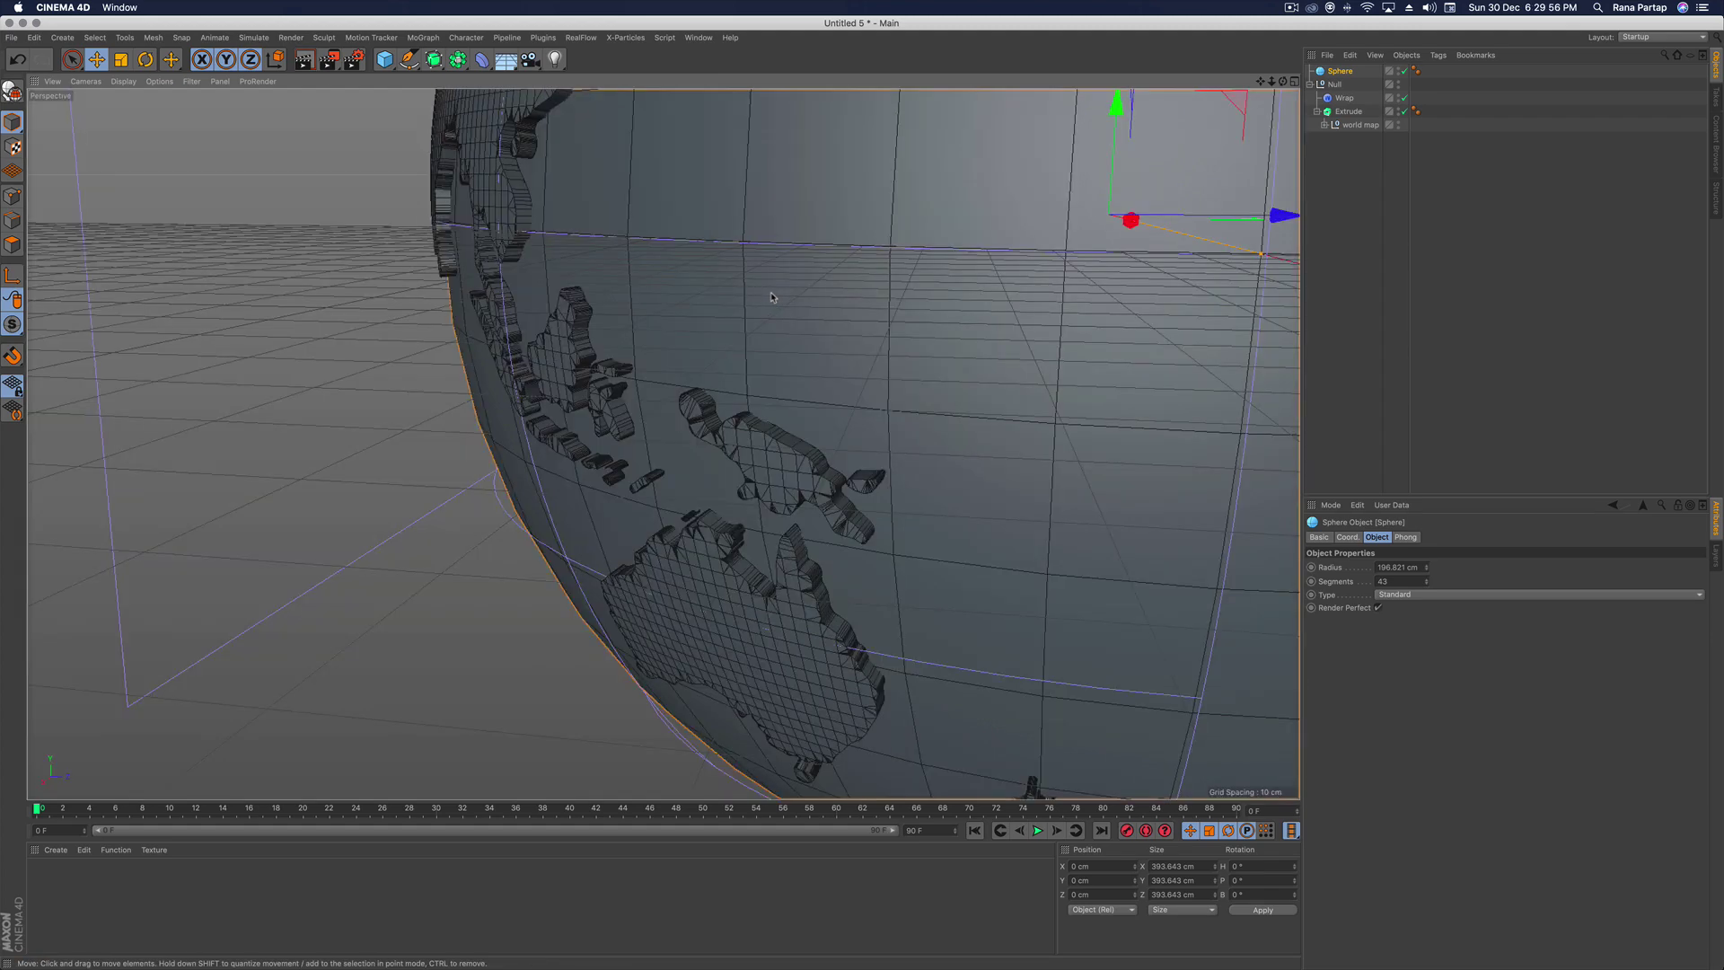
Examine the whole globe with its wrapped map from several sides
scroll(708, 279, down, 5)
alt+drag(692, 362, 893, 337)
alt+middle_drag(575, 306, 773, 386)
scroll(628, 314, down, 2)
alt+drag(585, 348, 741, 382)
scroll(488, 336, down, 2)
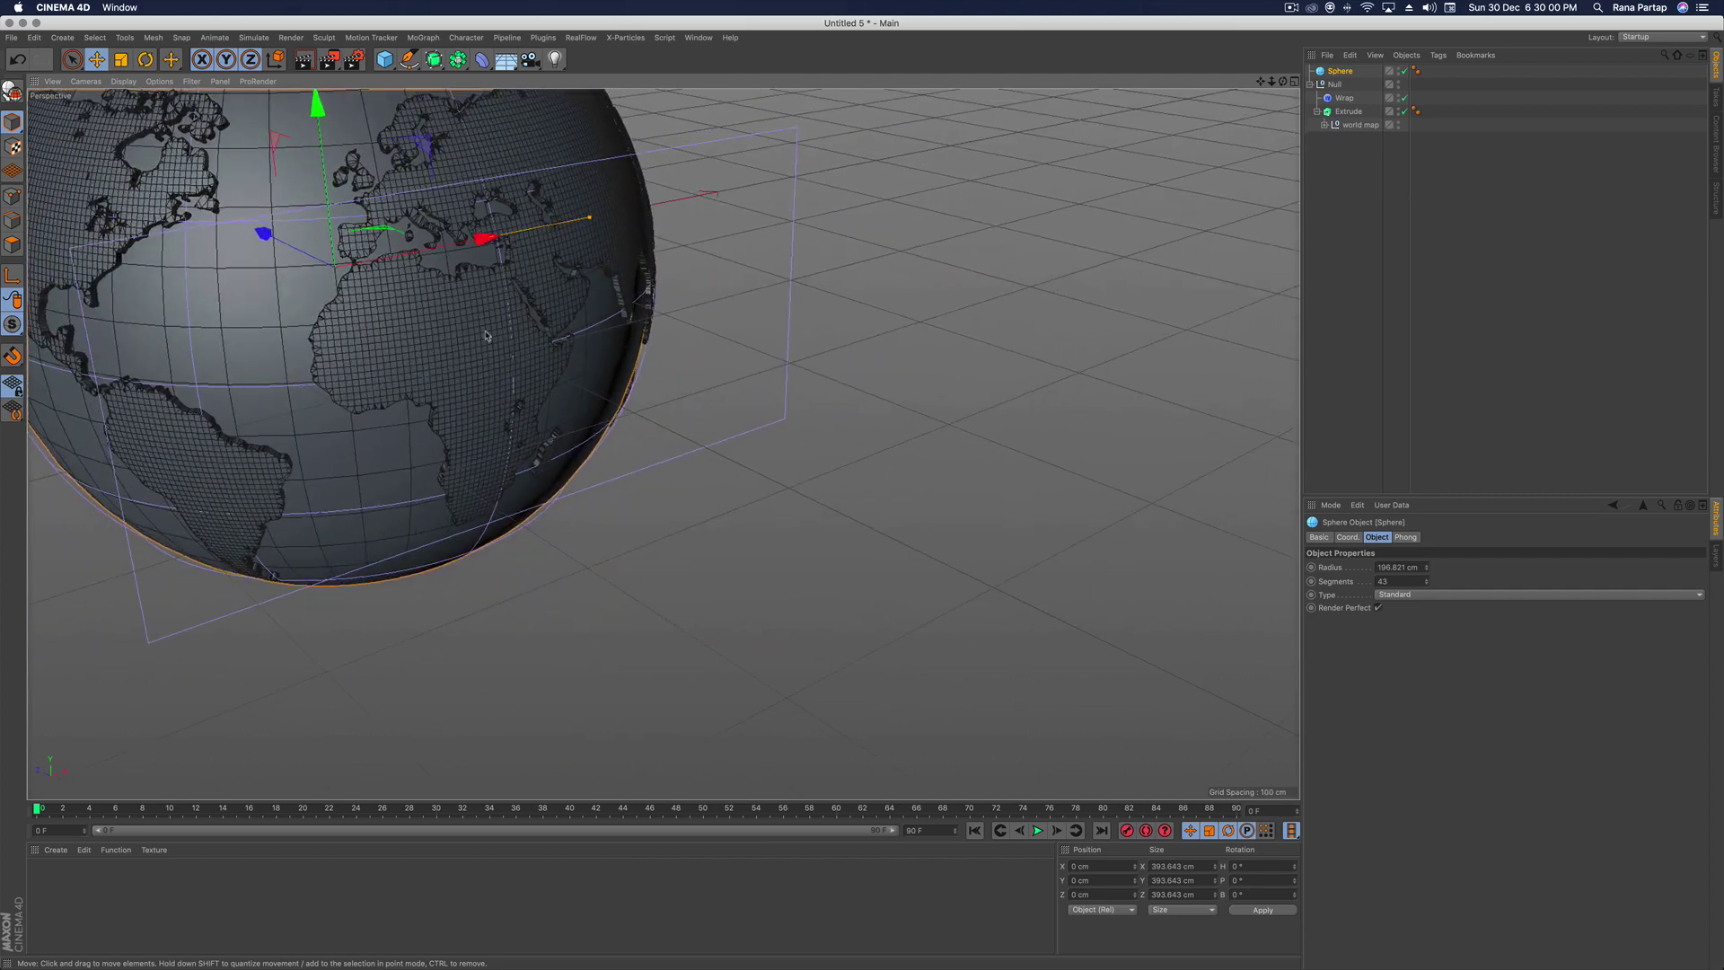
alt+middle_drag(537, 329, 825, 456)
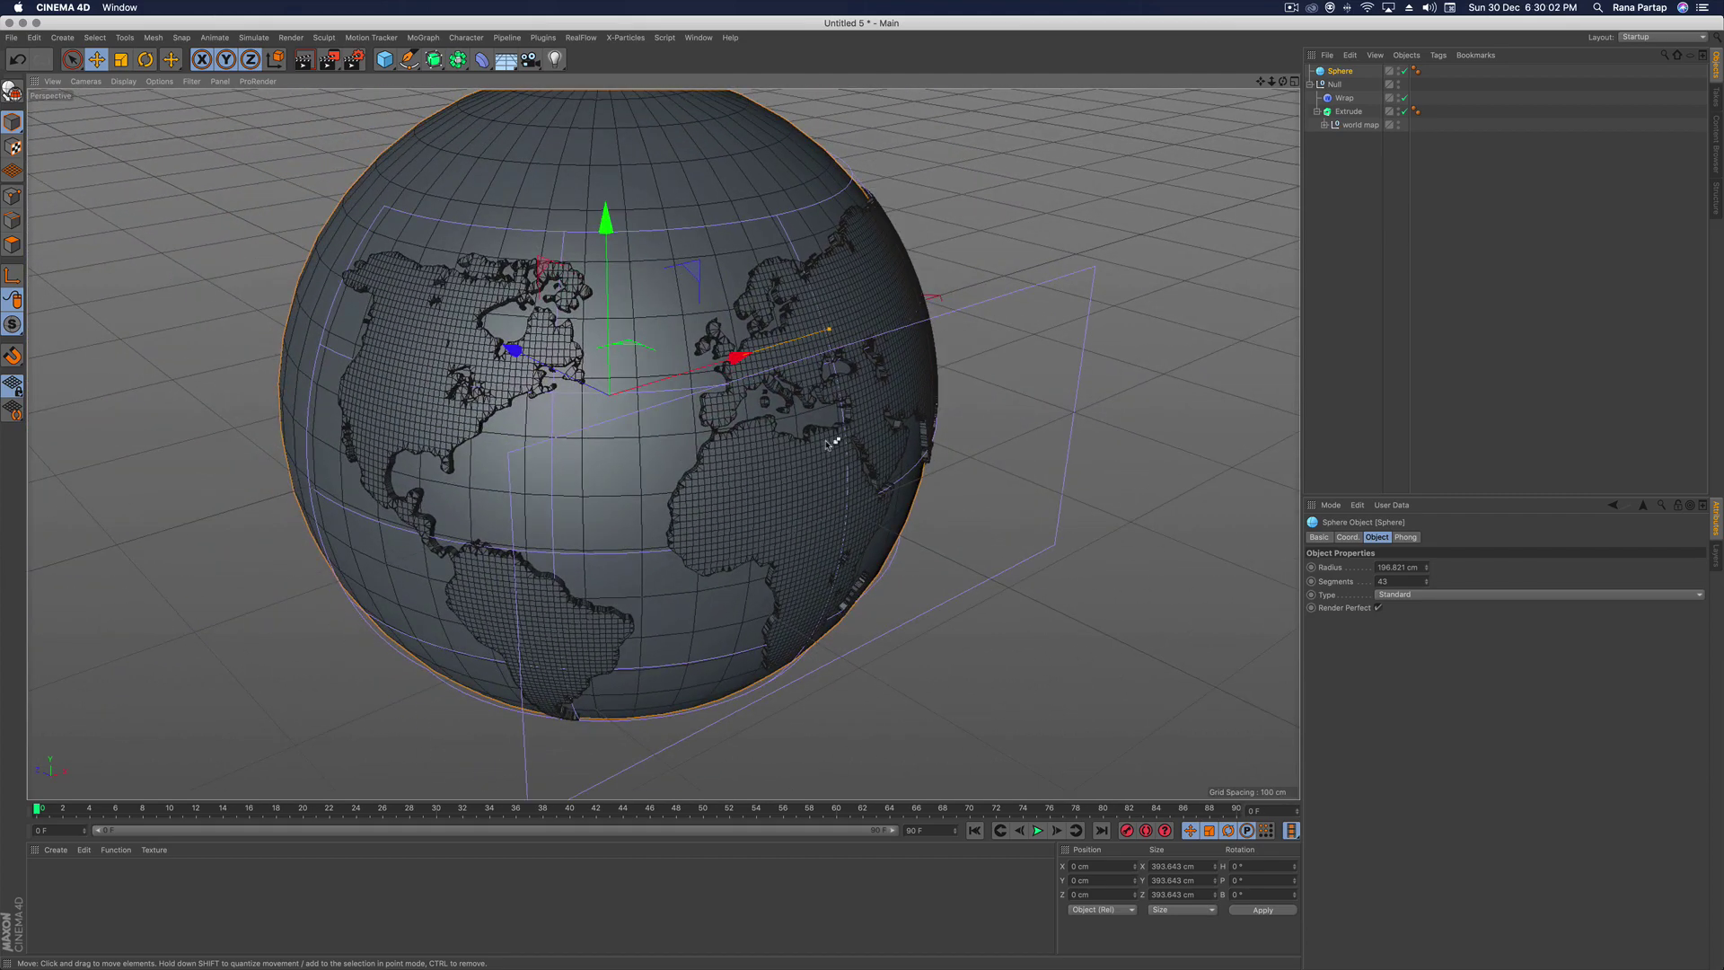
alt+drag(828, 442, 626, 452)
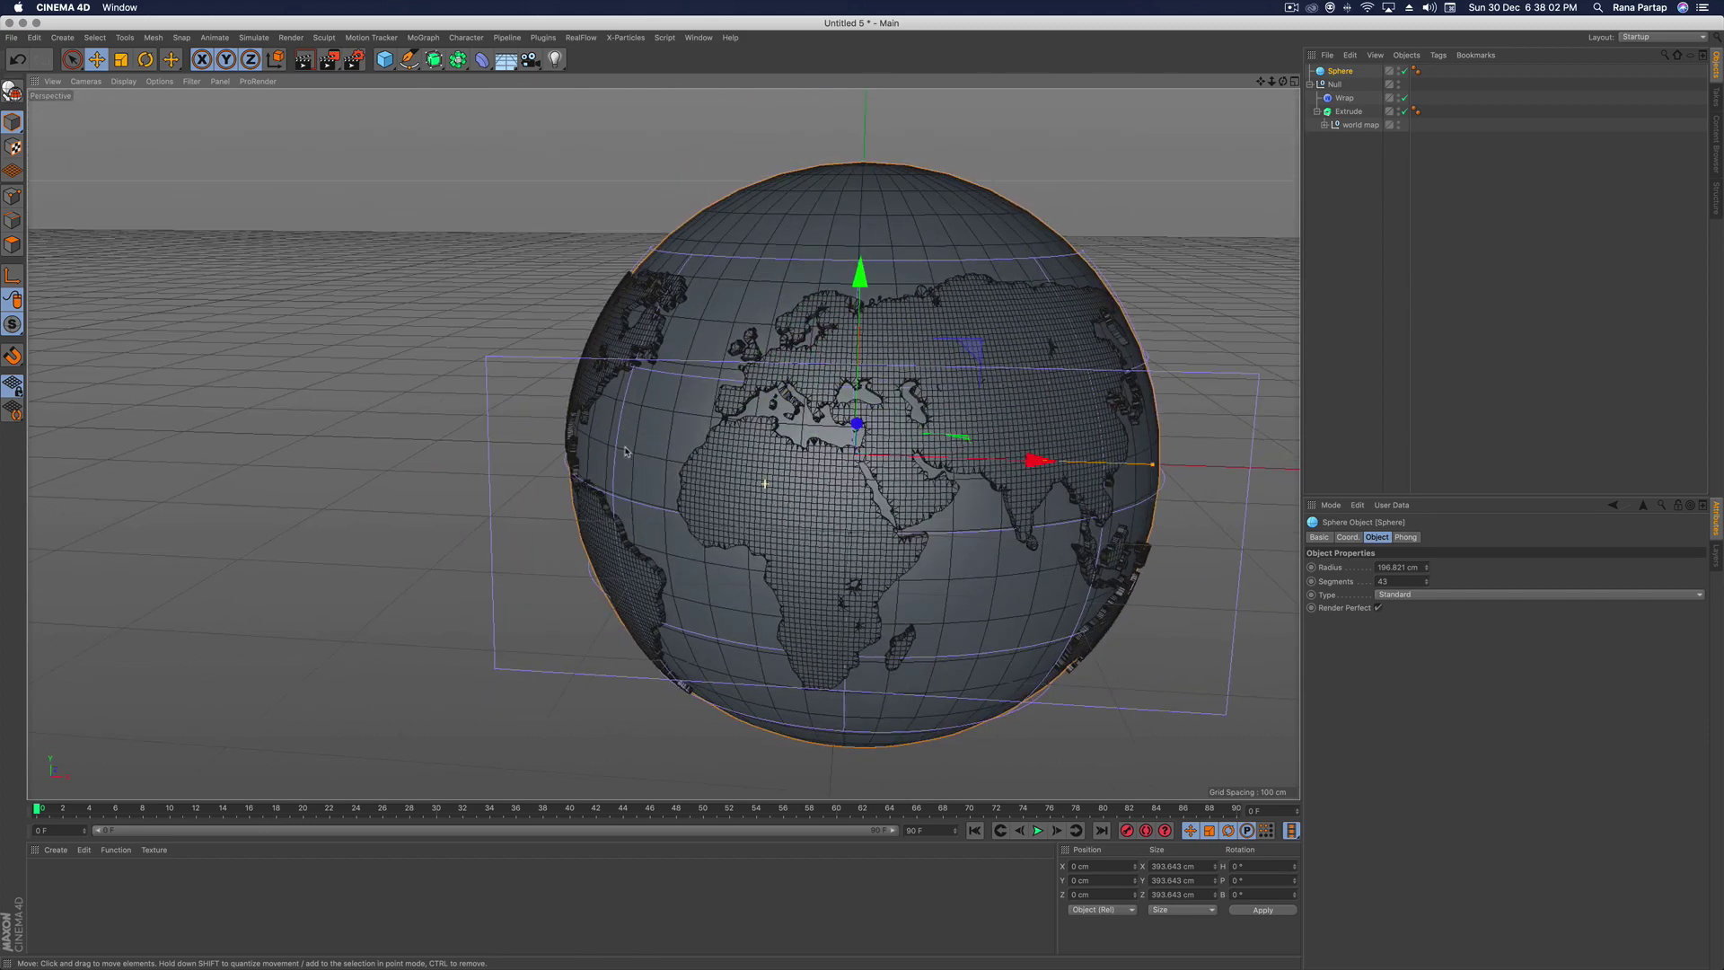
scroll(763, 476, down, 2)
alt+middle_drag(763, 476, 714, 467)
alt+drag(714, 472, 698, 507)
scroll(752, 494, up, 1)
scroll(729, 467, up, 1)
alt+middle_drag(731, 465, 707, 468)
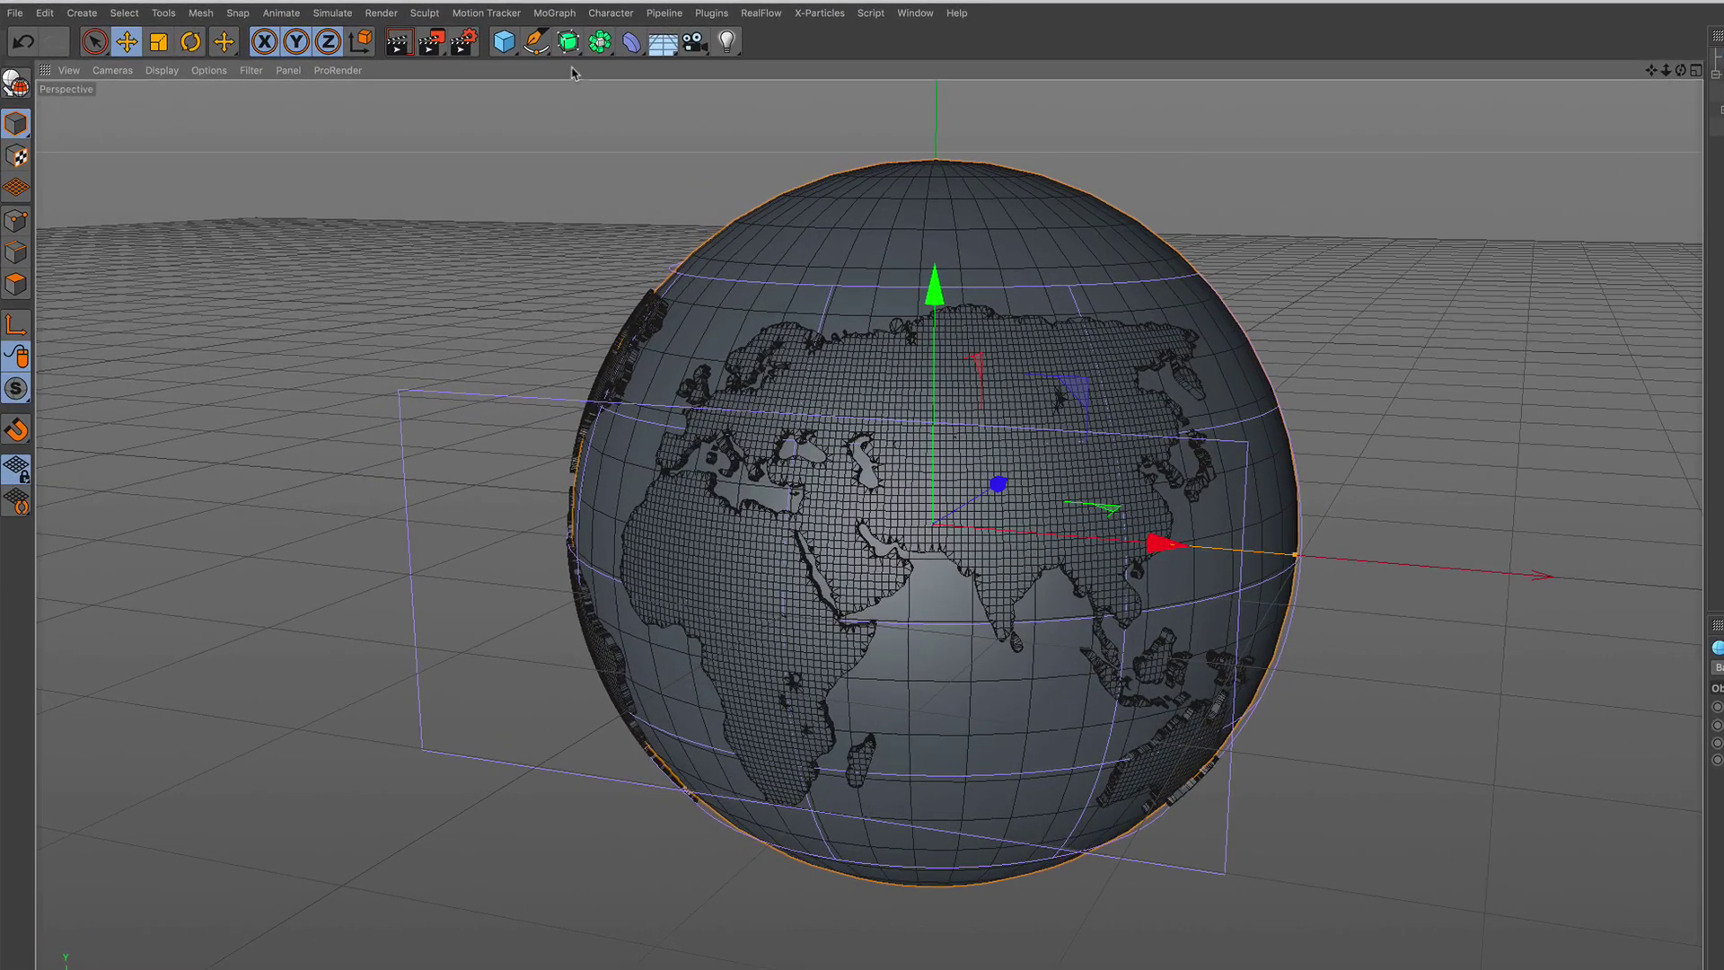
Add a MoText object and place it in front of the globe at Z -356.591 cm
click(554, 13)
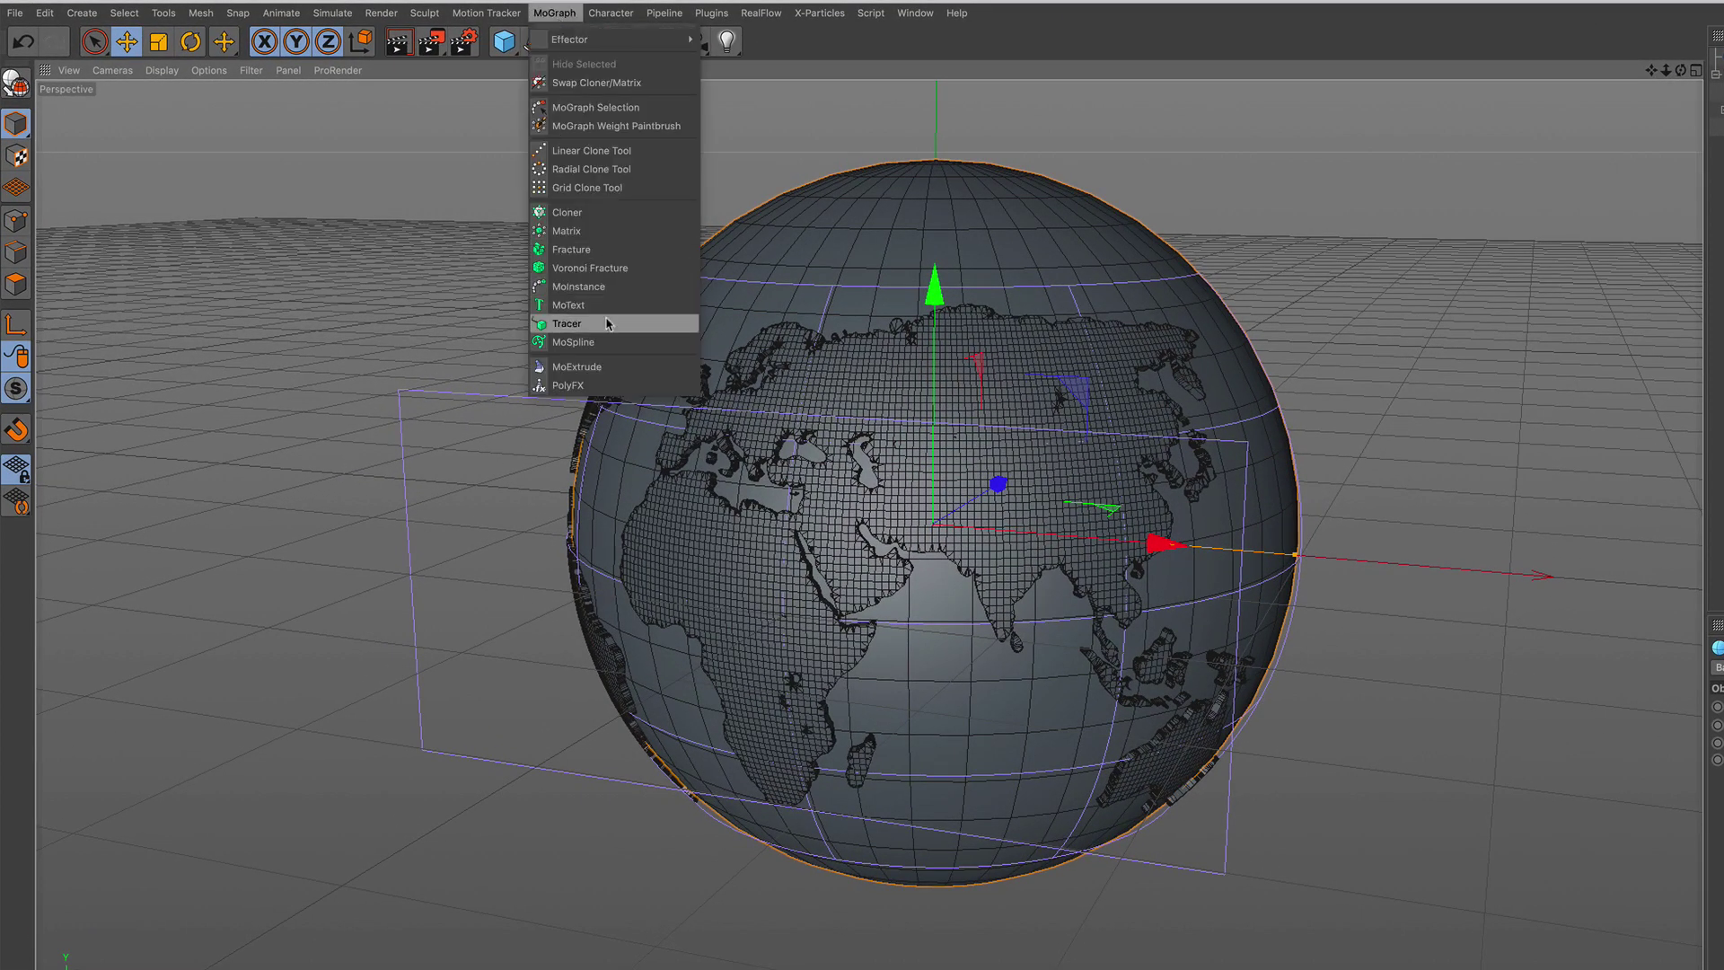
click(568, 305)
alt+drag(1033, 557, 1061, 564)
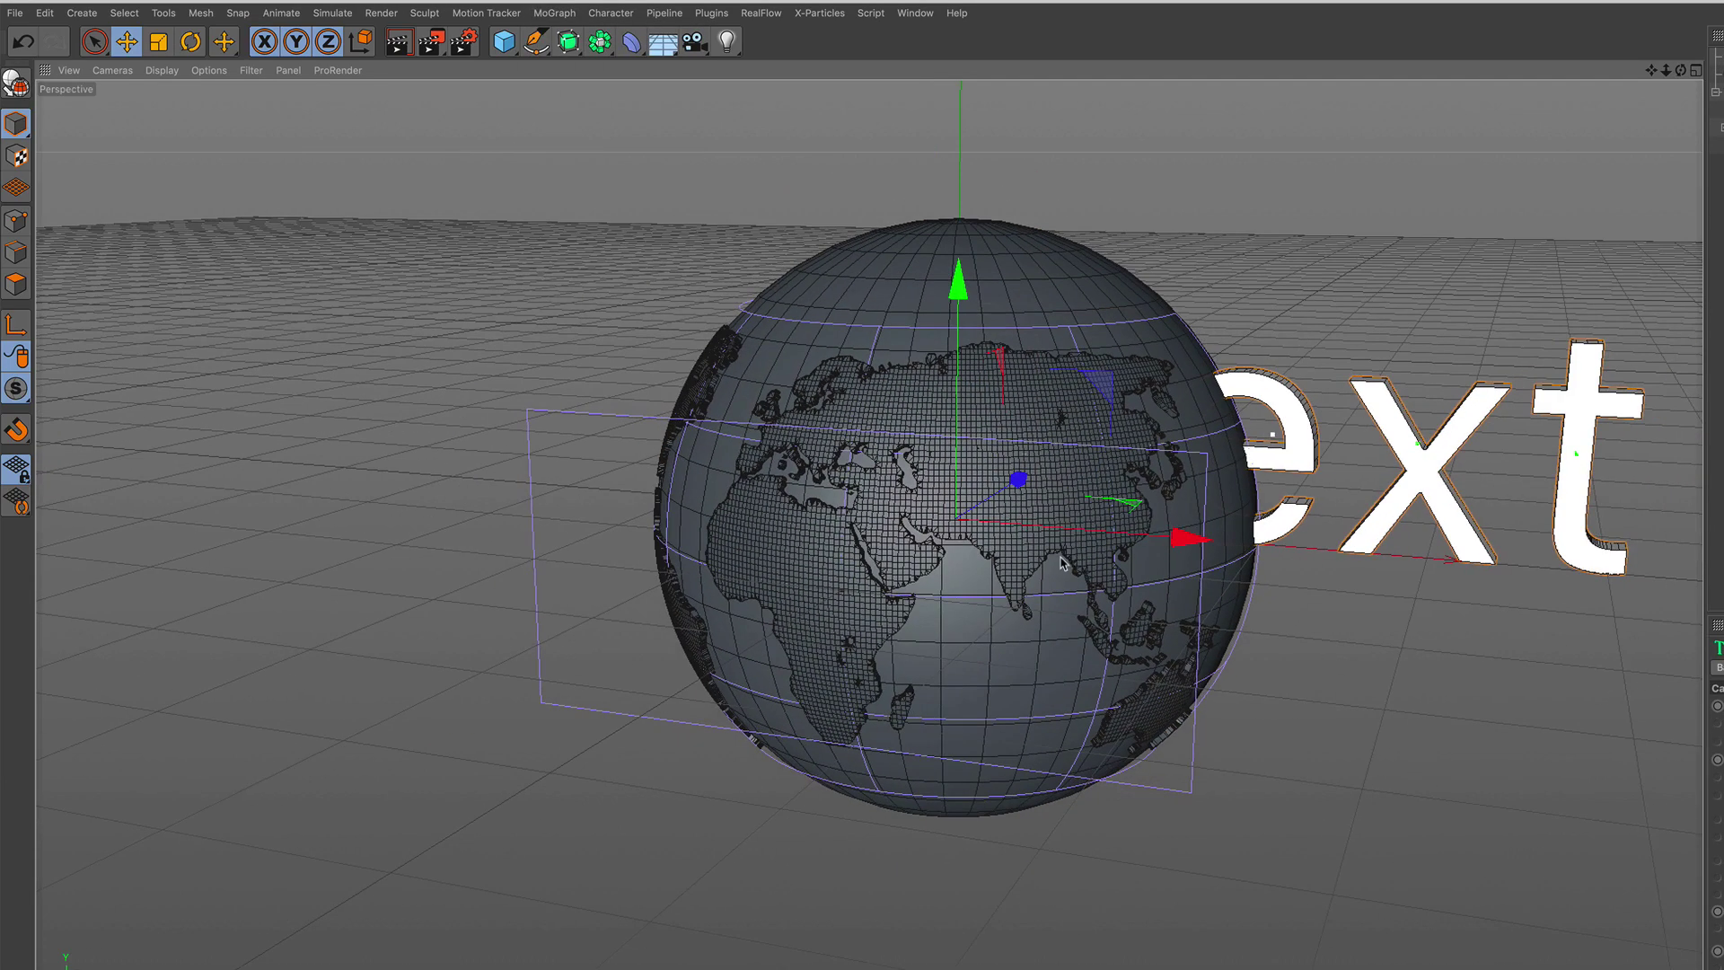
alt+drag(1053, 497, 930, 626)
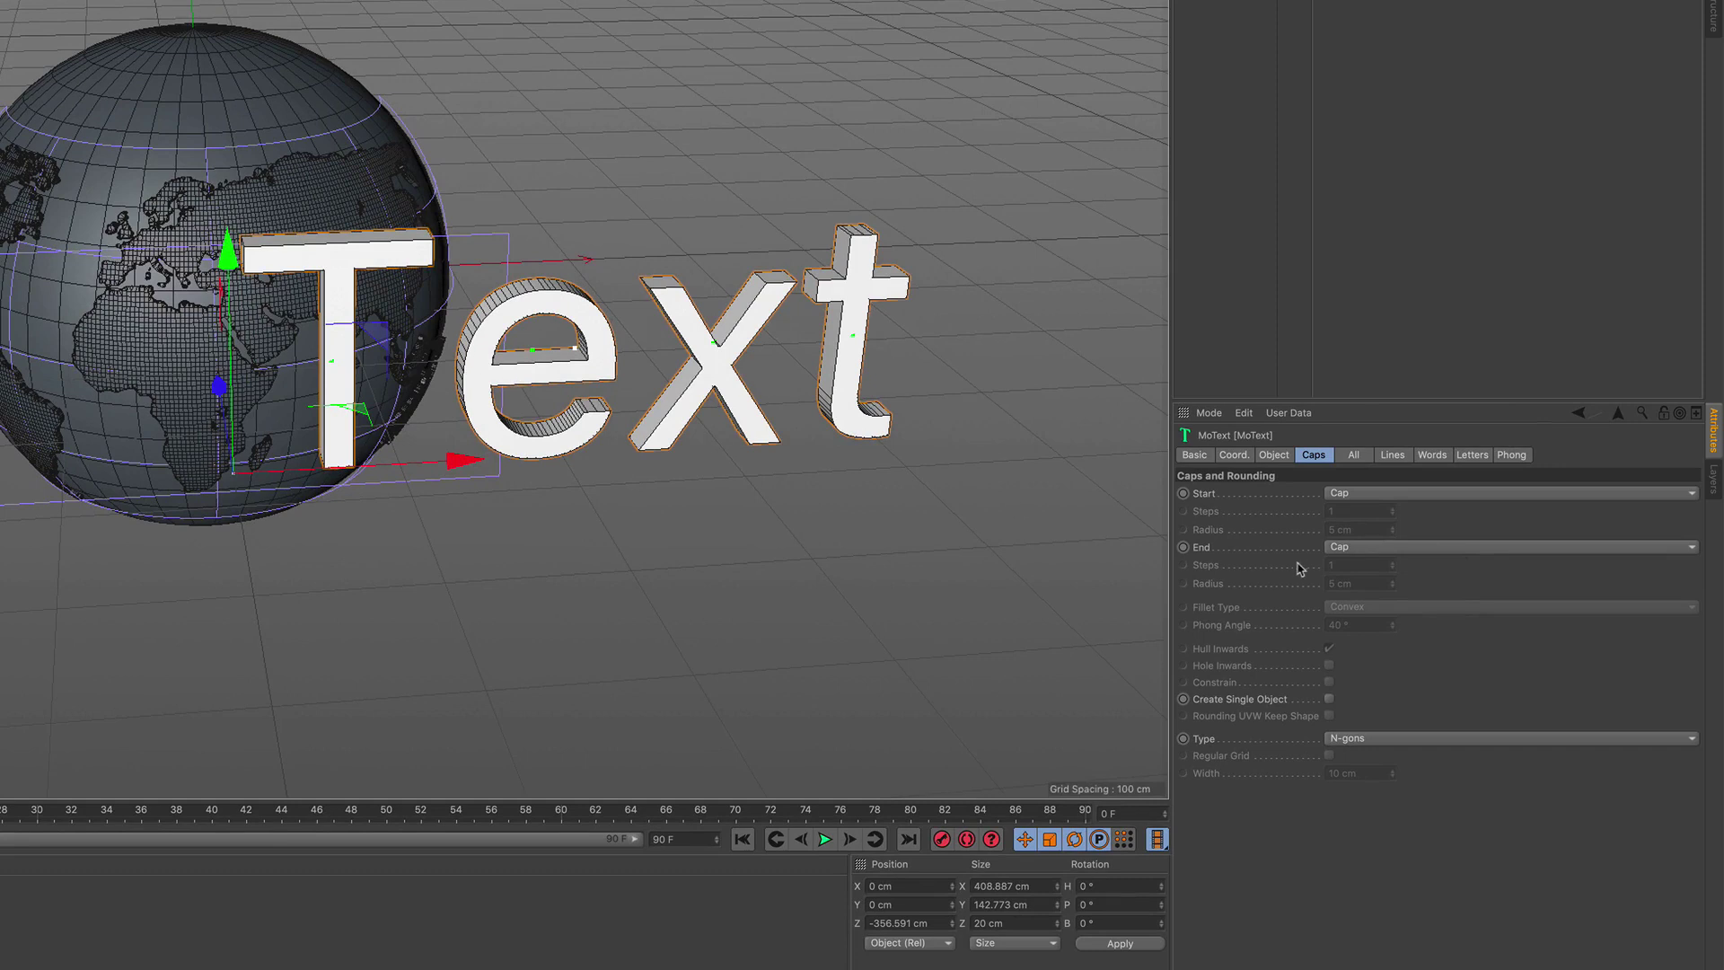
Align the MoText to Middle and change its text to TOP STORIES
click(1274, 455)
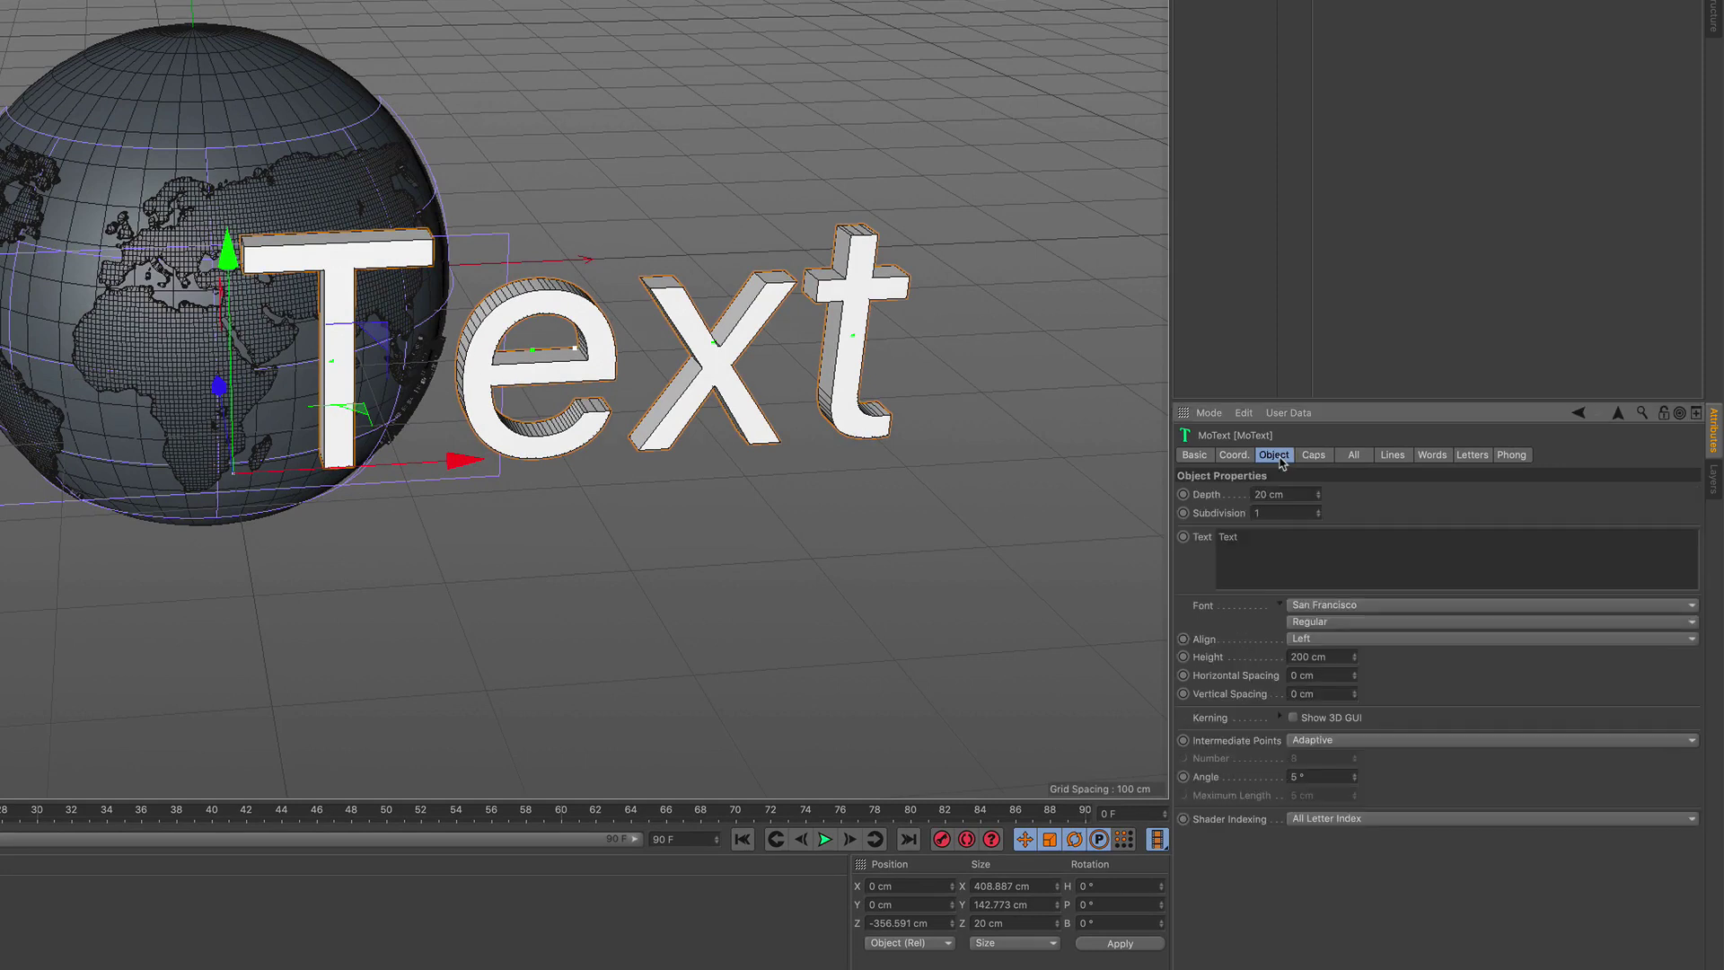
click(1347, 644)
click(1350, 672)
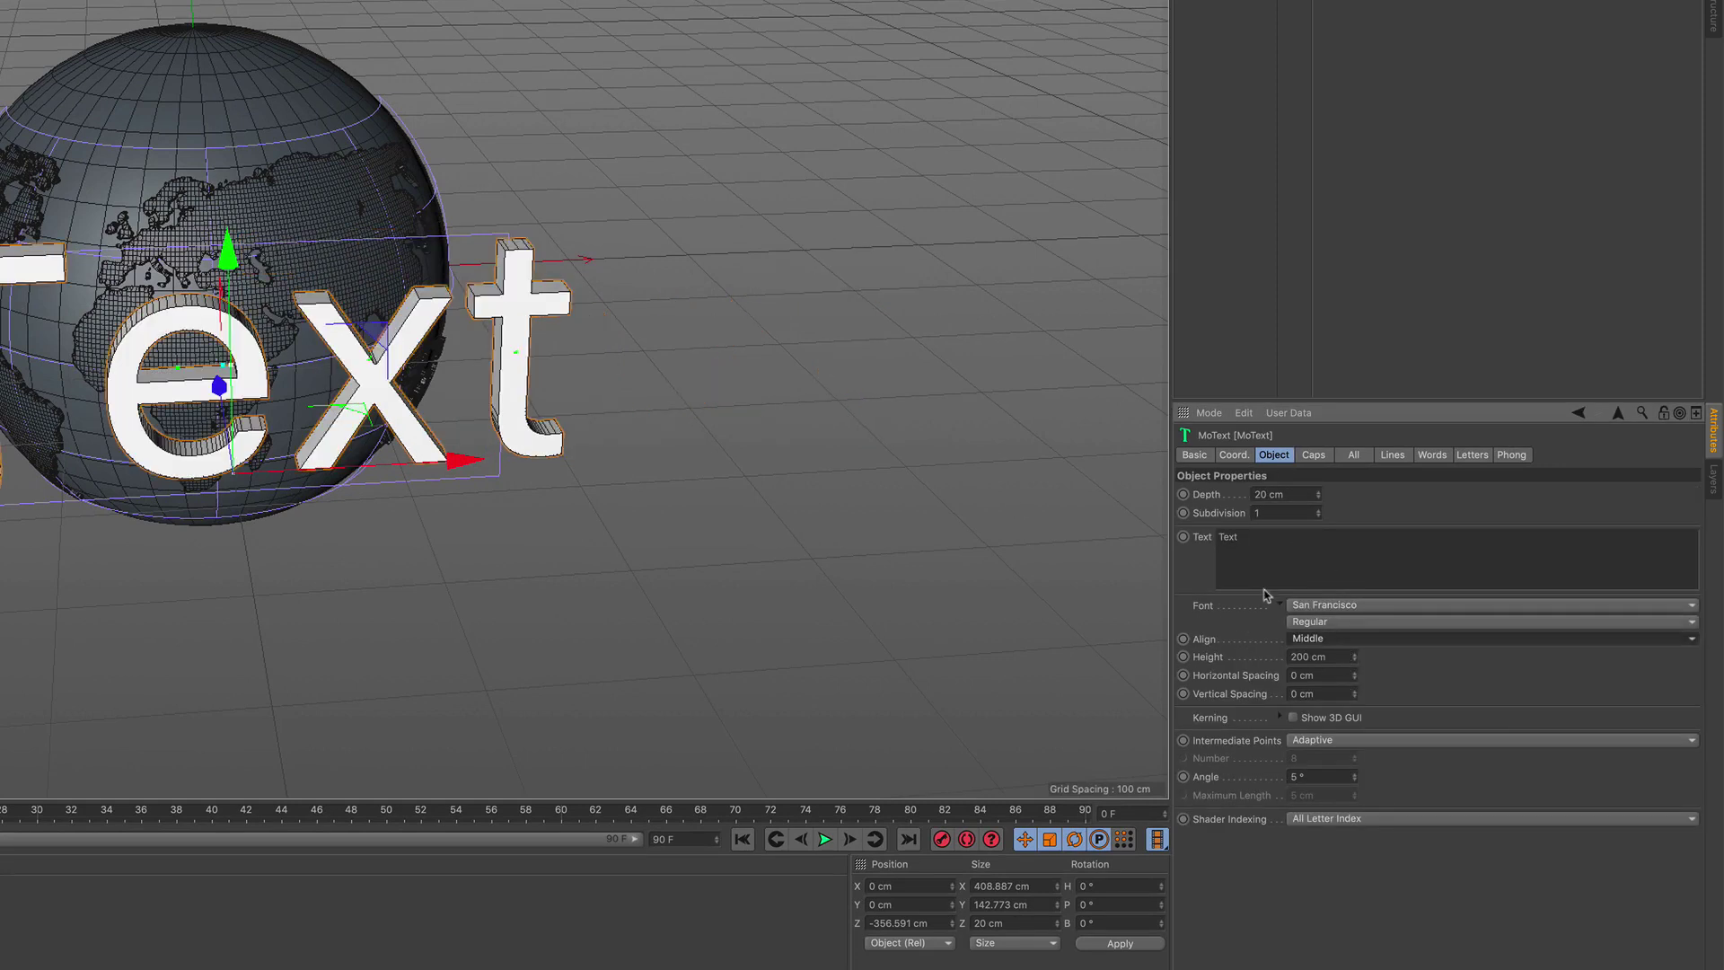
drag(1250, 539, 1187, 536)
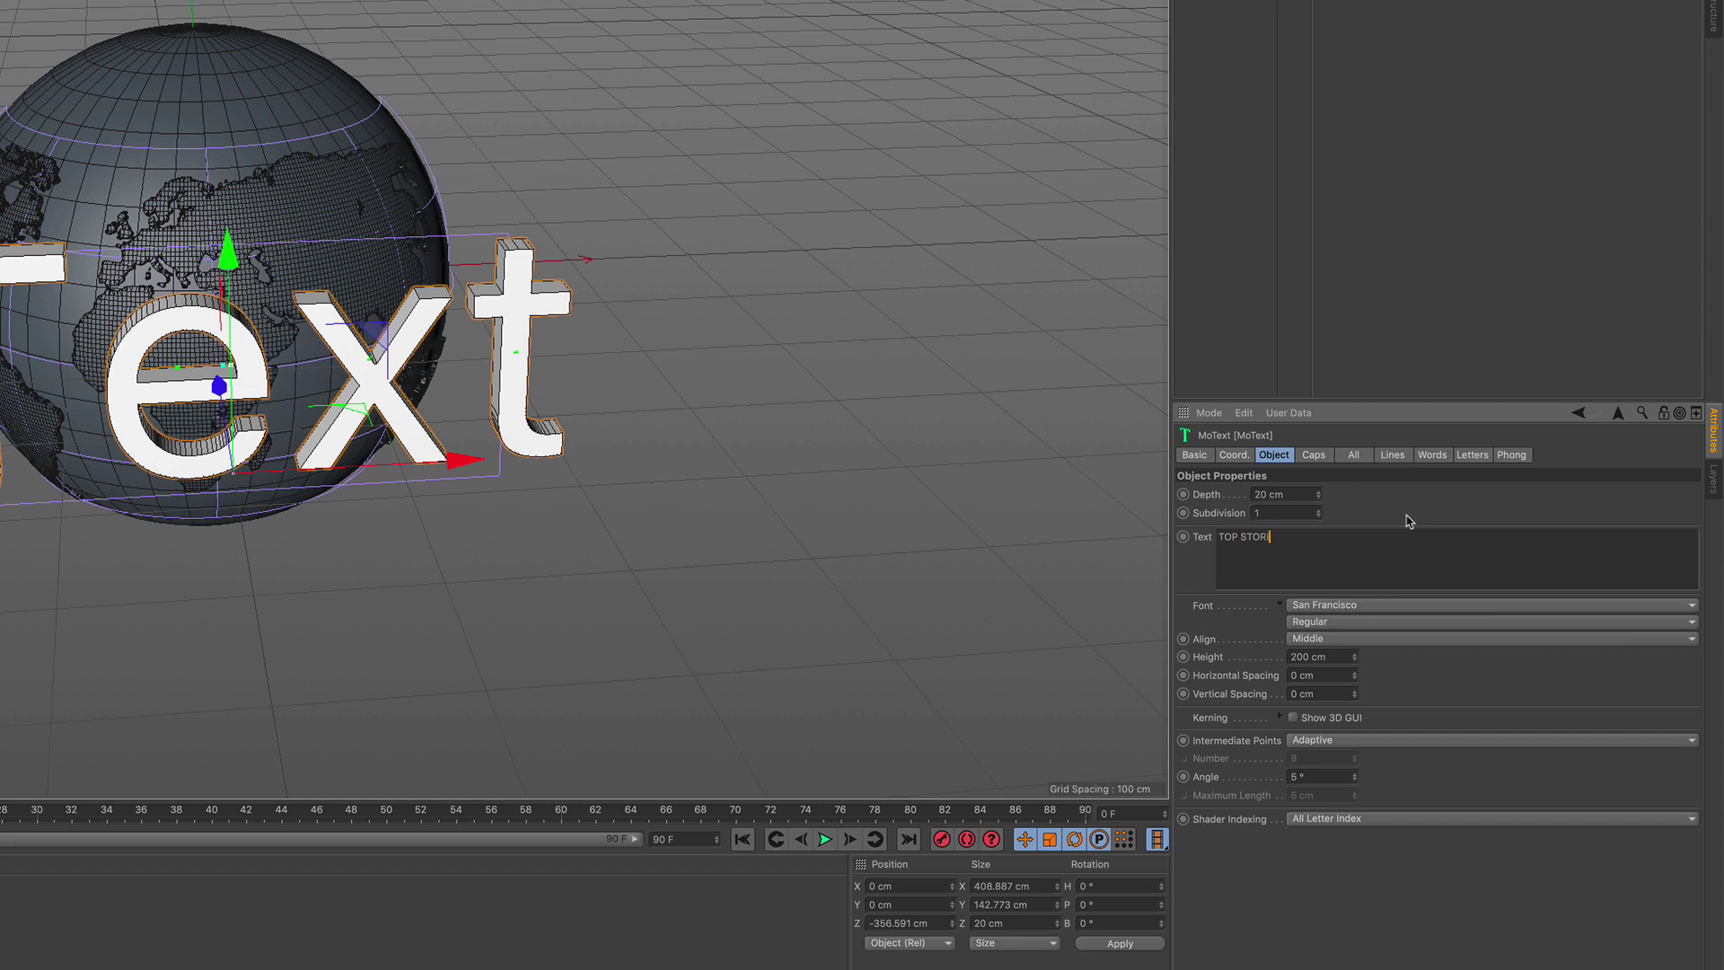
click(1408, 517)
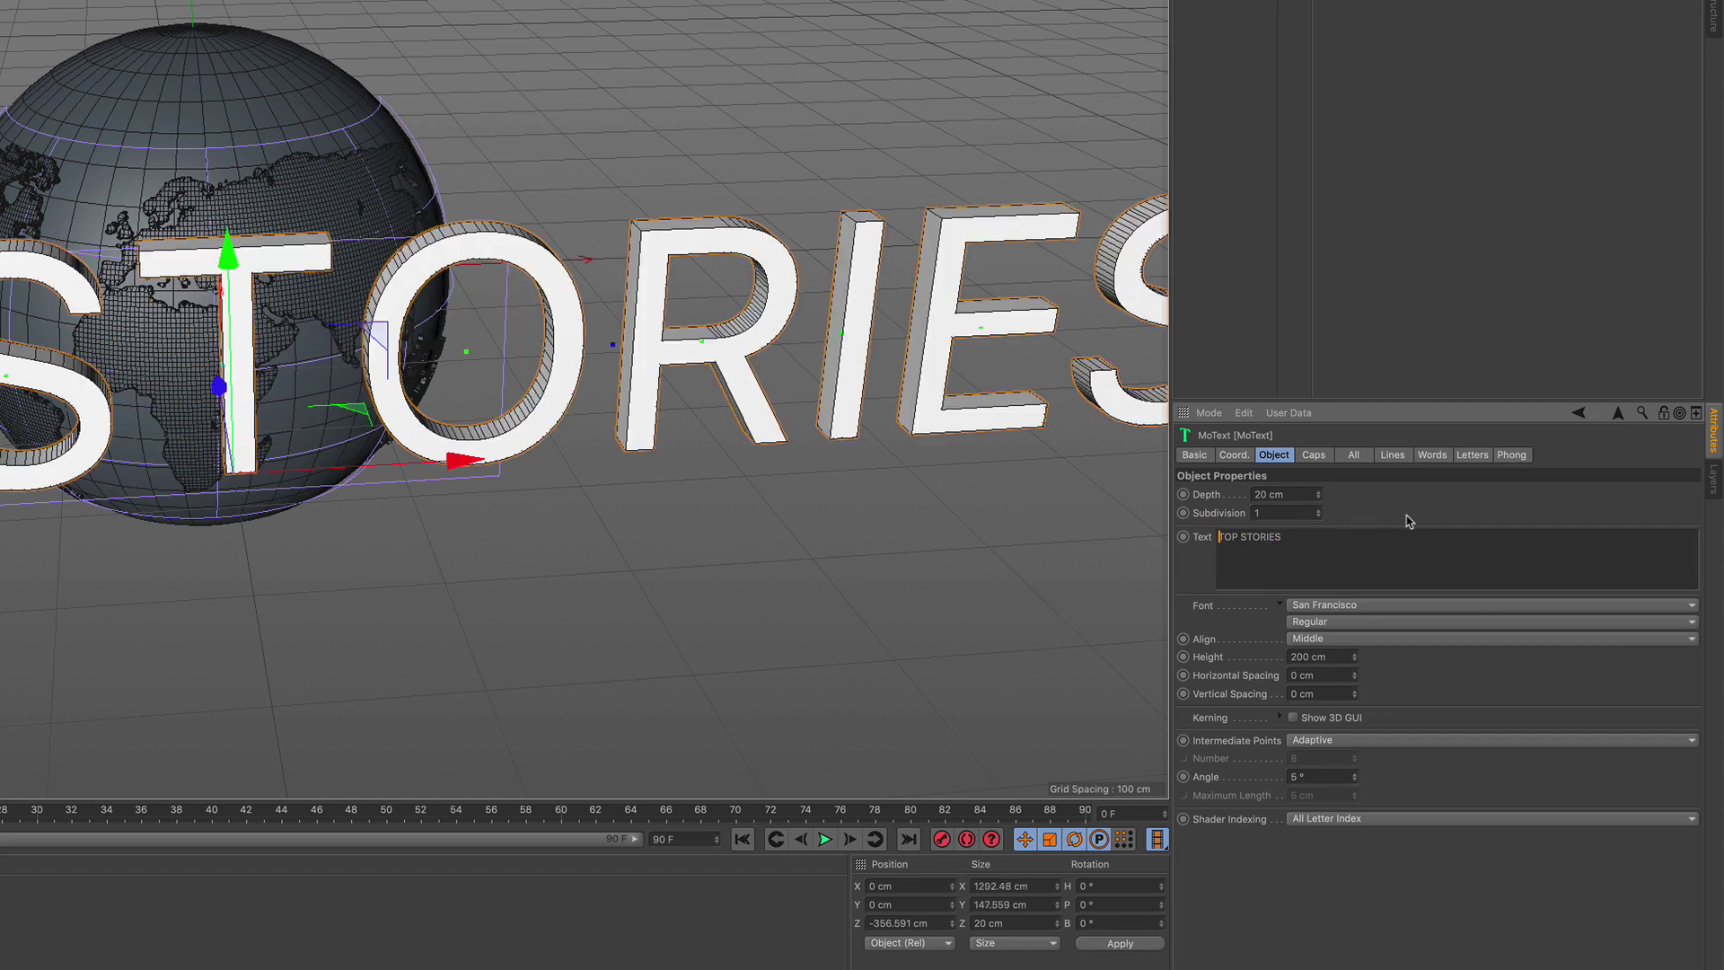
Set the font of the TOP STORIES text to Arial Black
click(1356, 606)
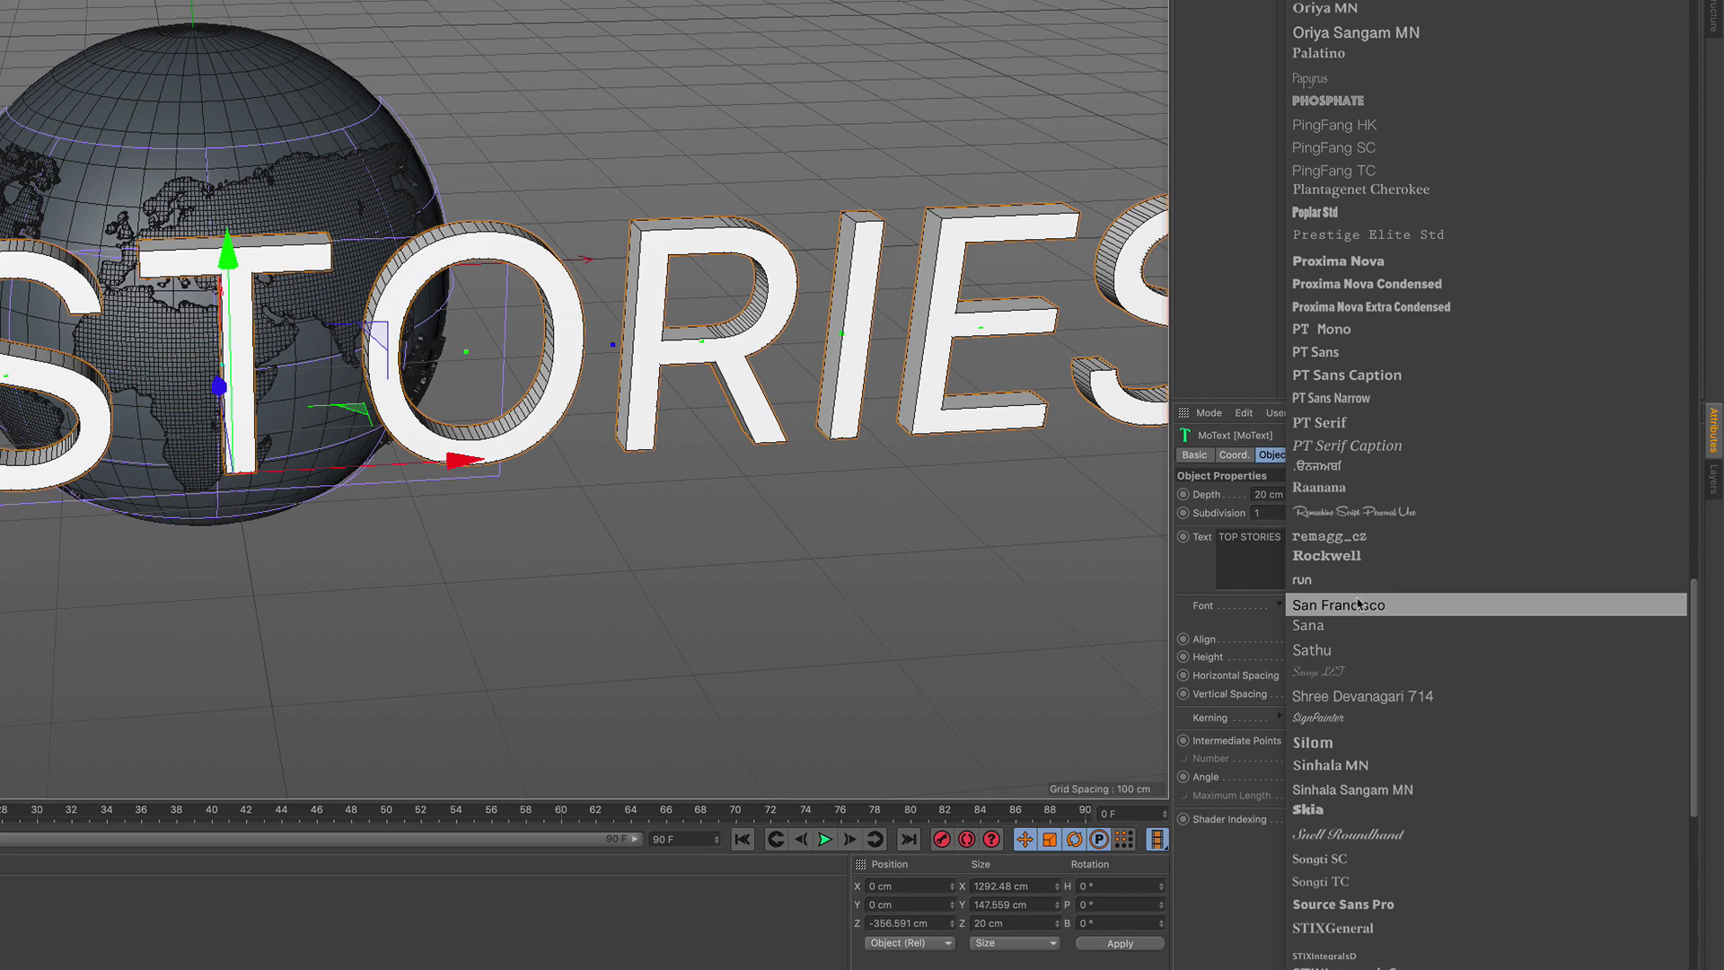
scroll(1369, 566, up, 20)
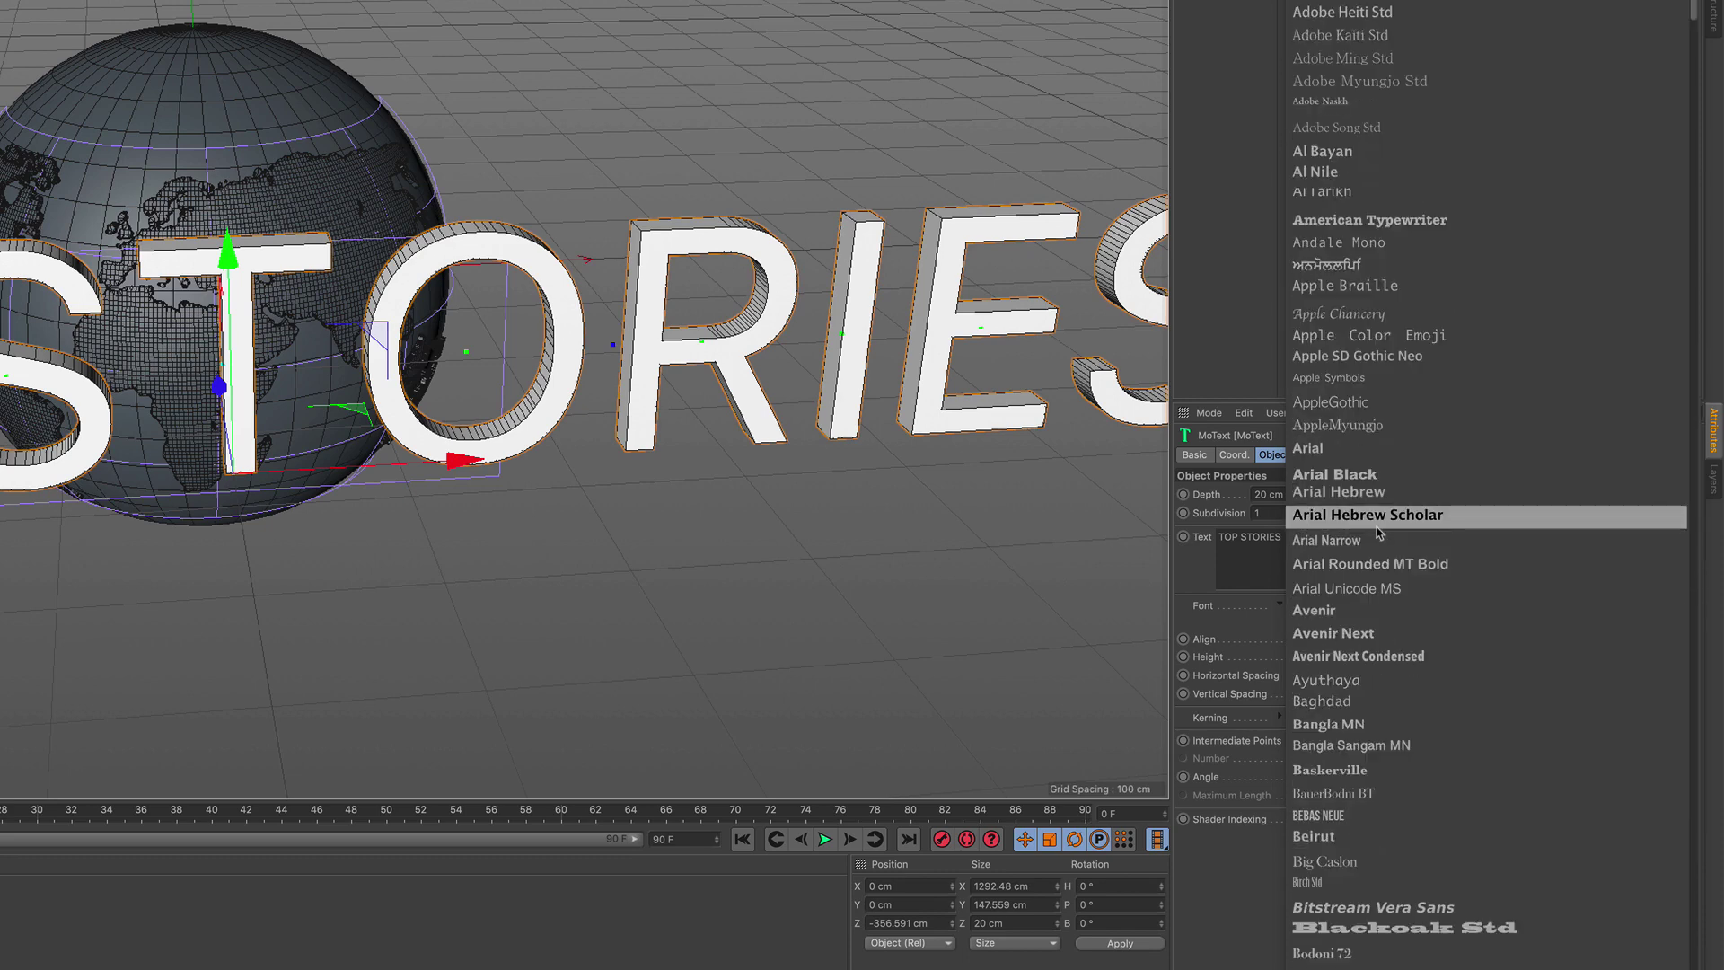
click(1365, 474)
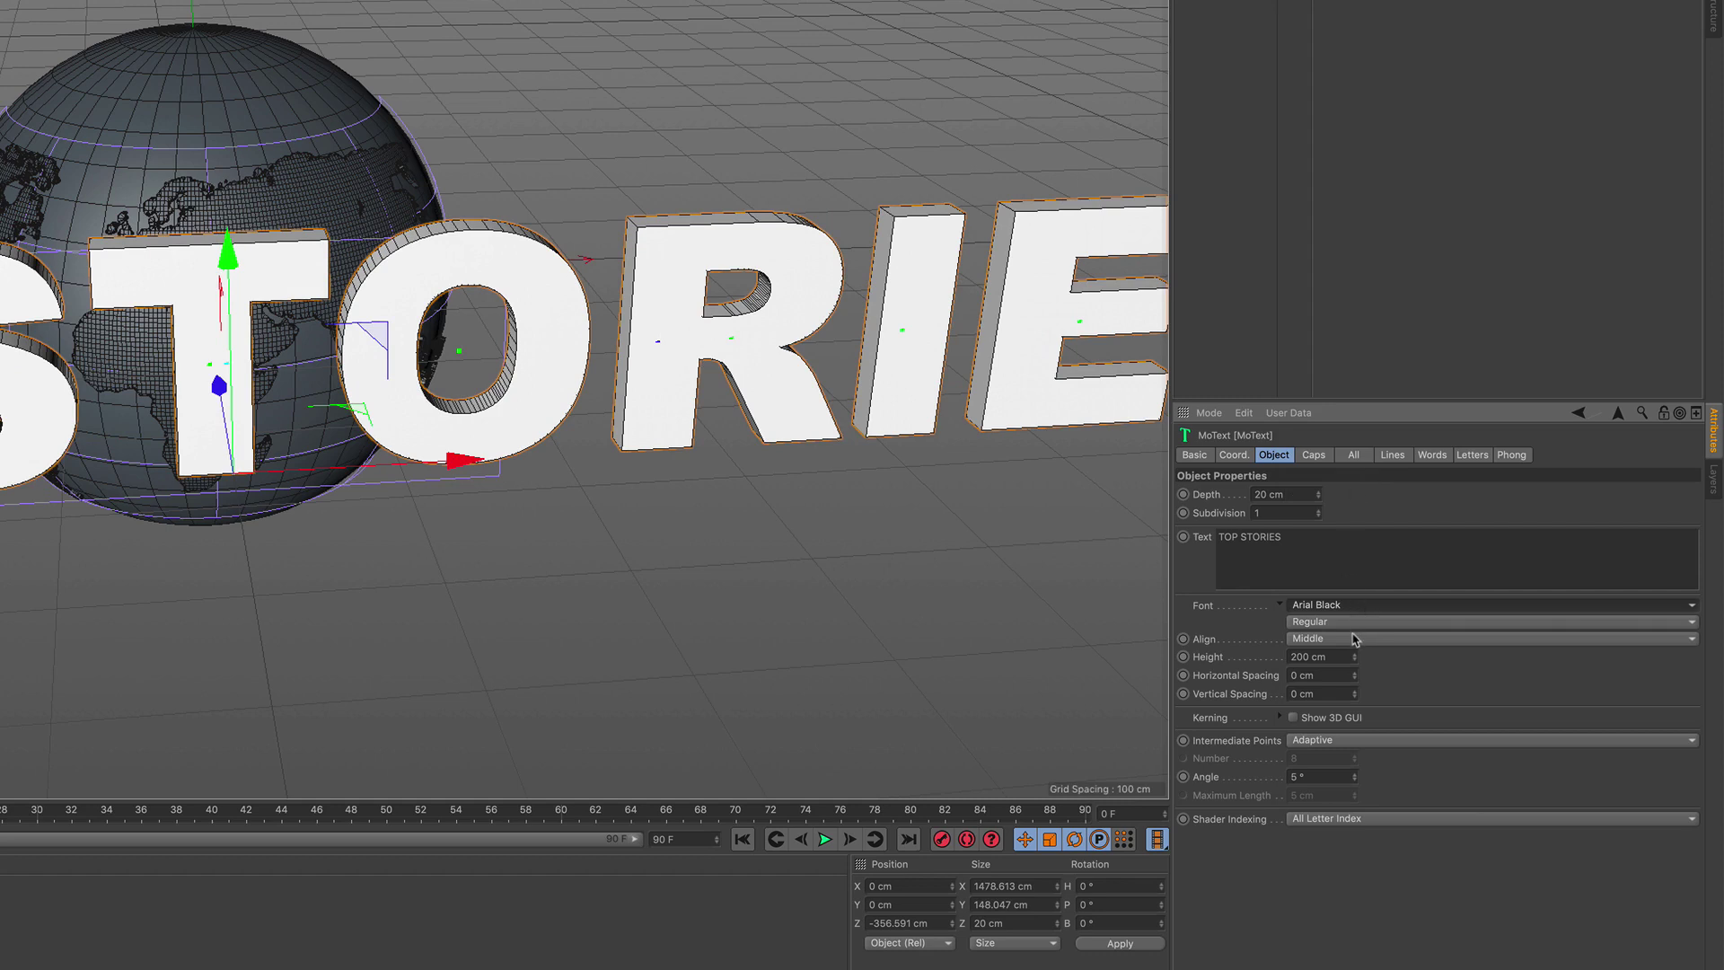
Set the MoText's intermediate points to Uniform and check the mesh lines on the letters
click(1351, 739)
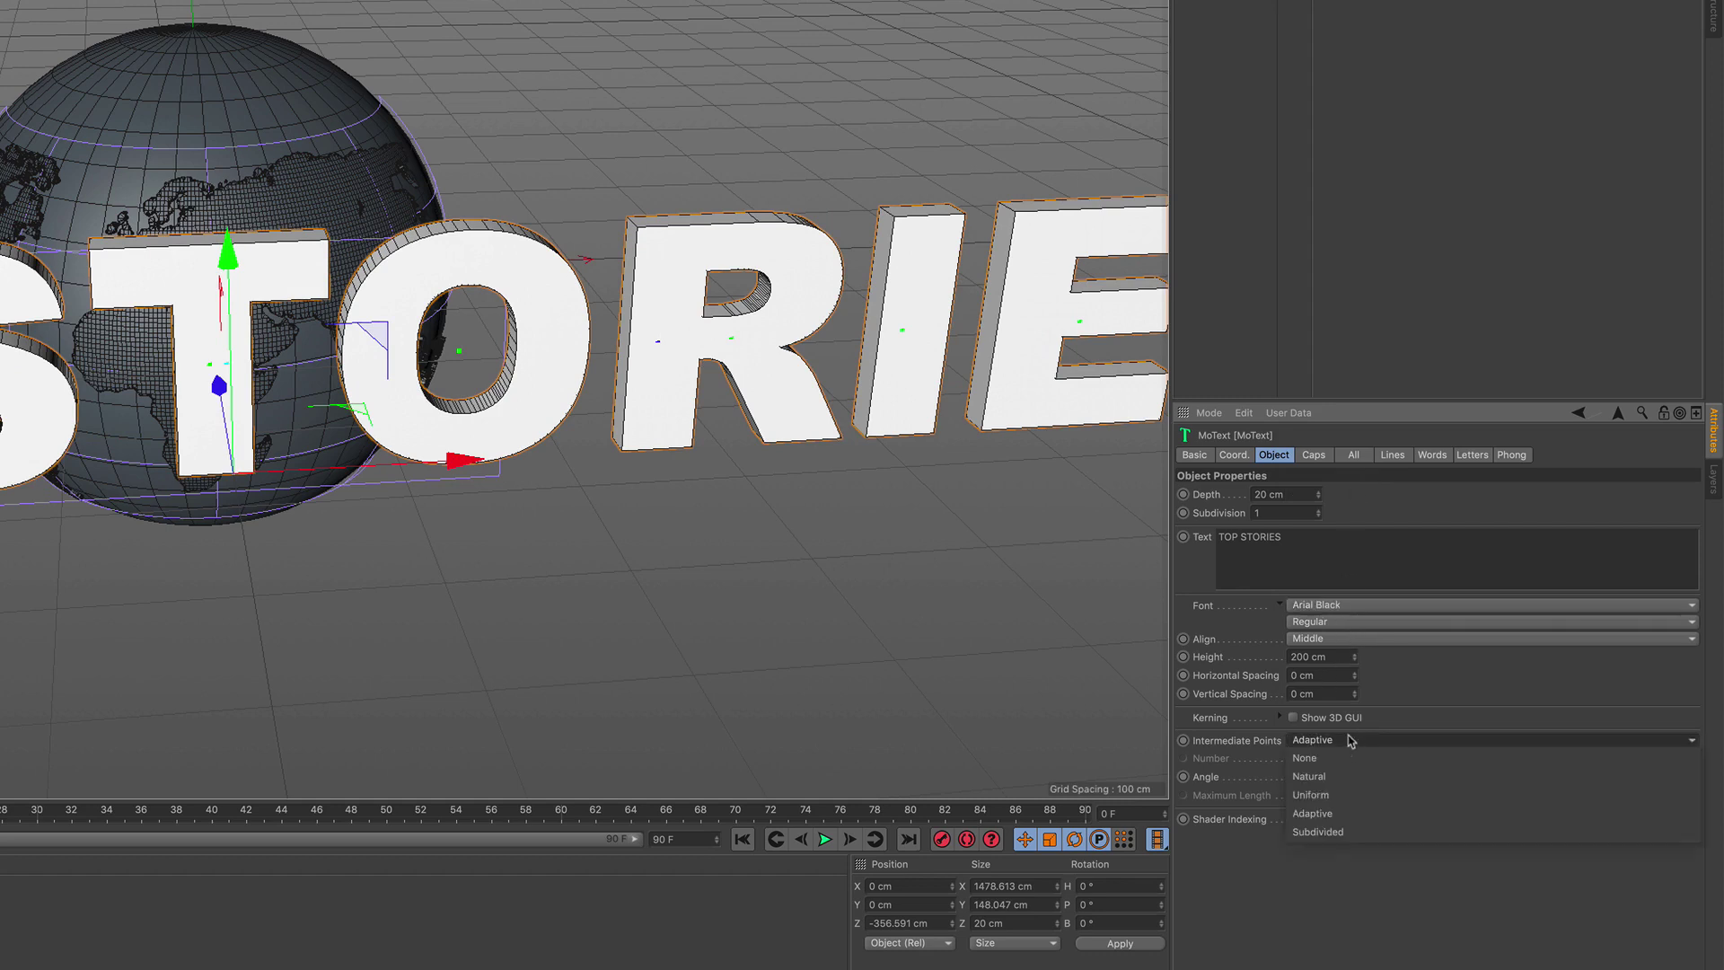
click(1343, 795)
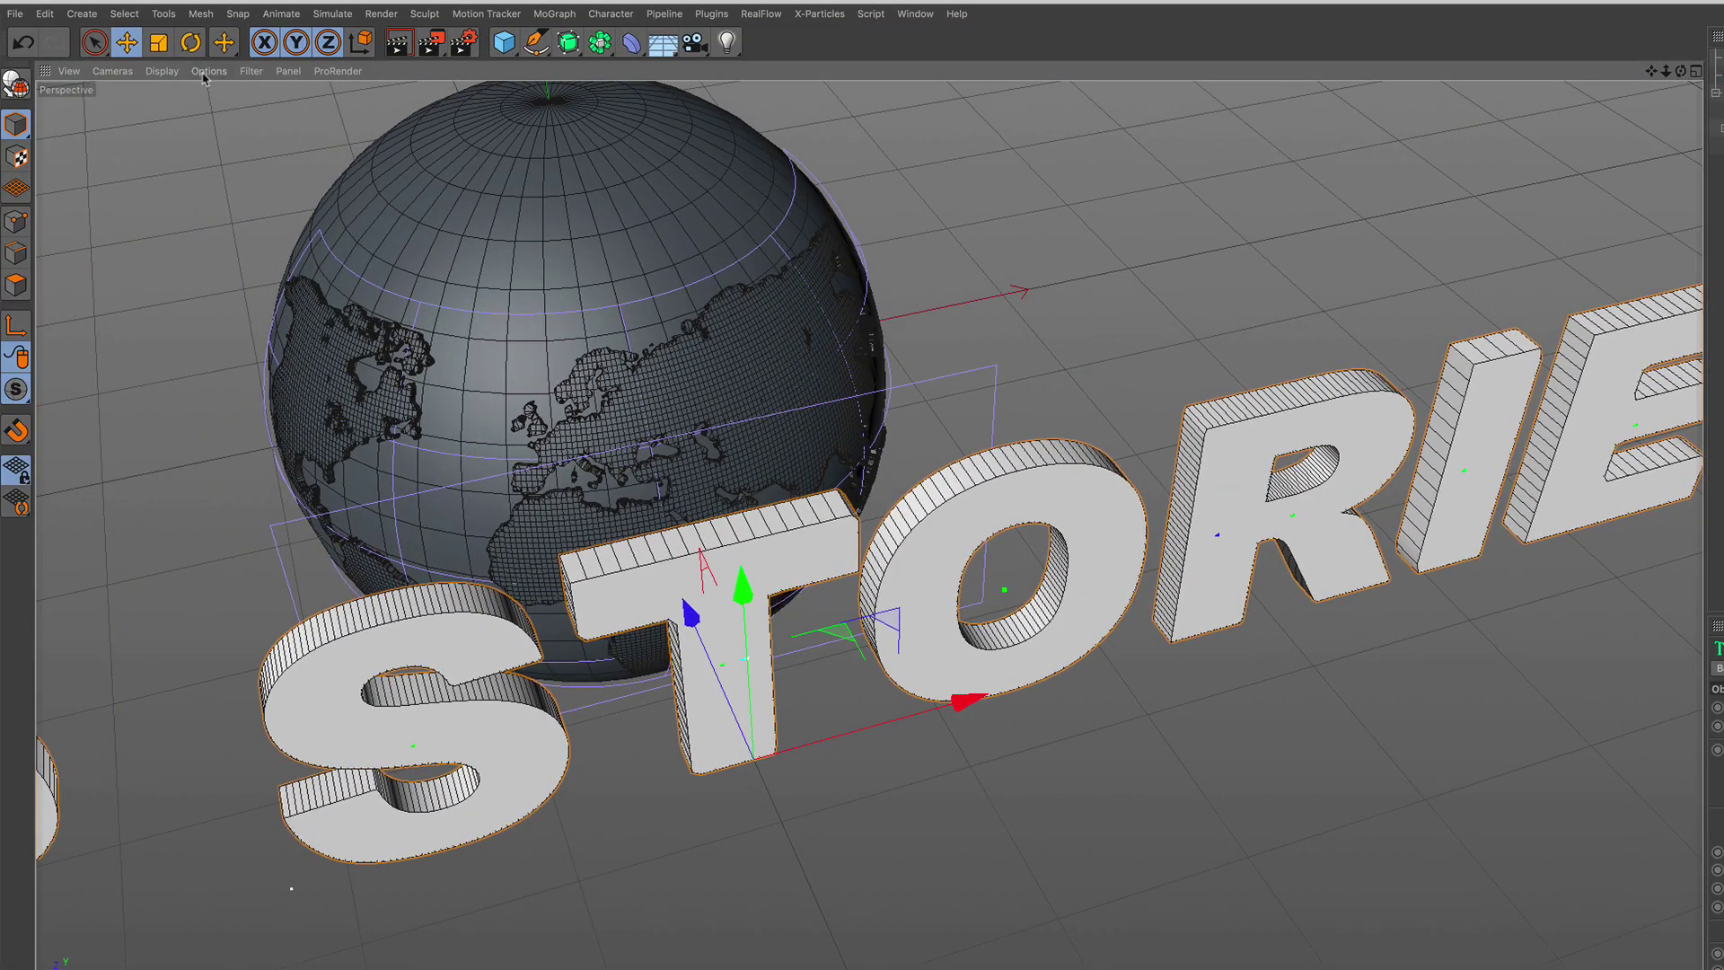
click(167, 72)
click(184, 115)
alt+drag(760, 547, 774, 453)
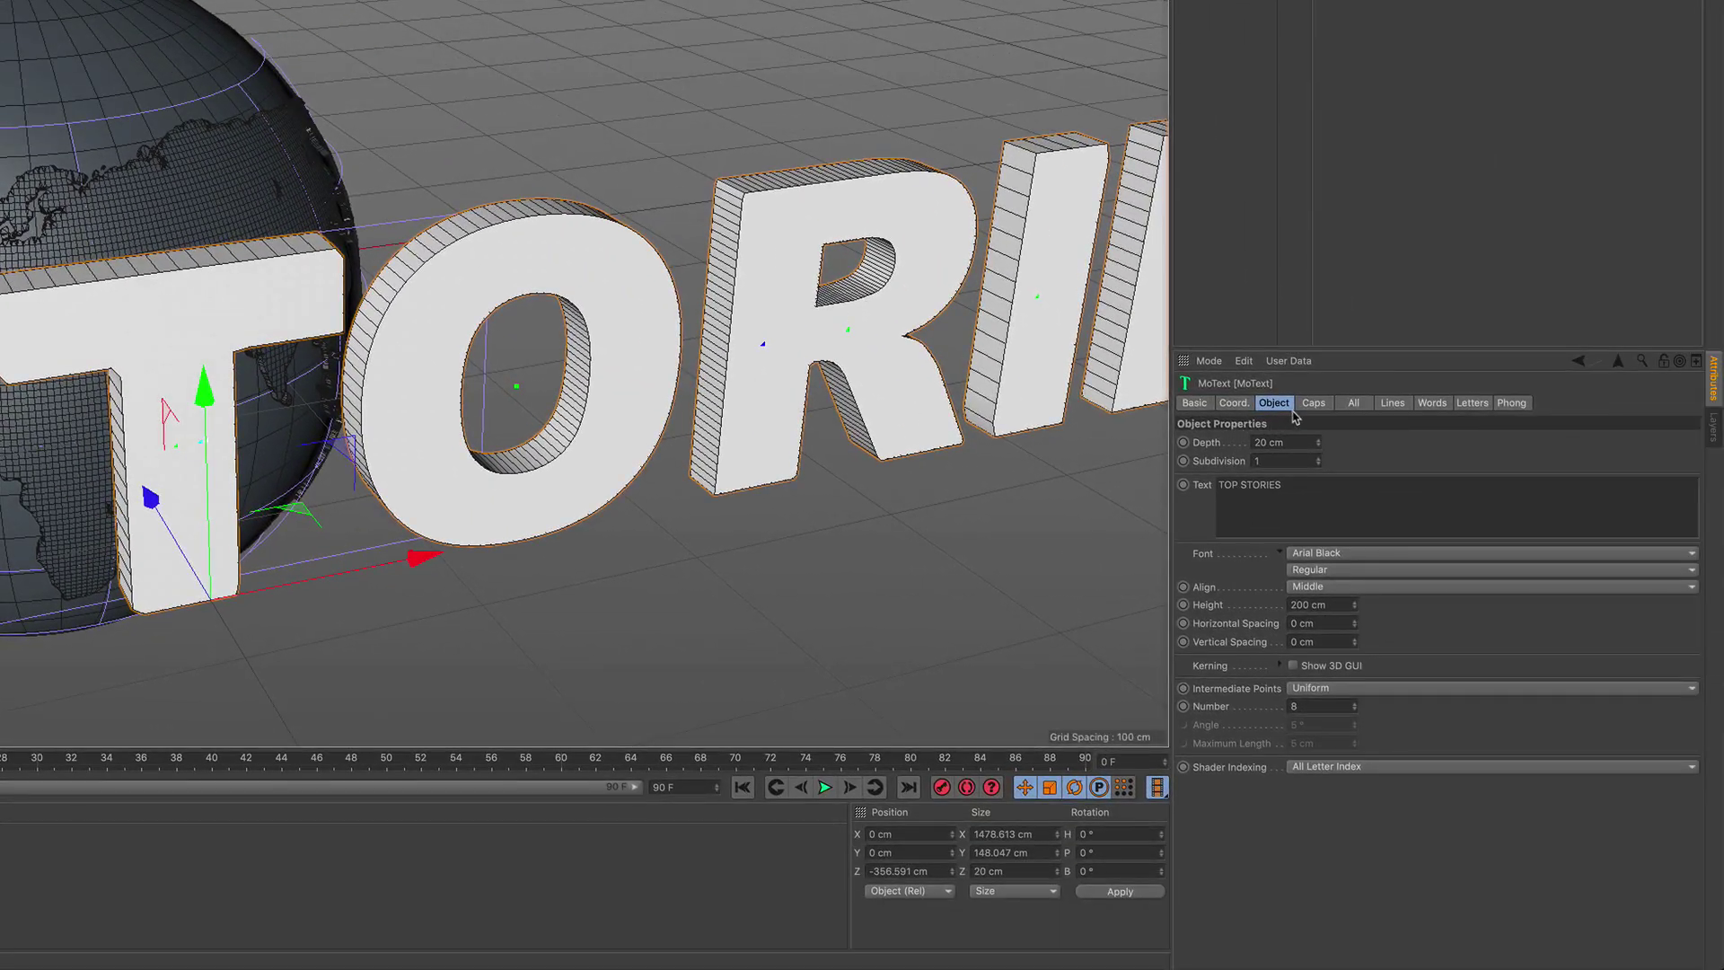
Set the MoText's cap type to Quadrangles with a regular grid 3 cm wide
click(1315, 404)
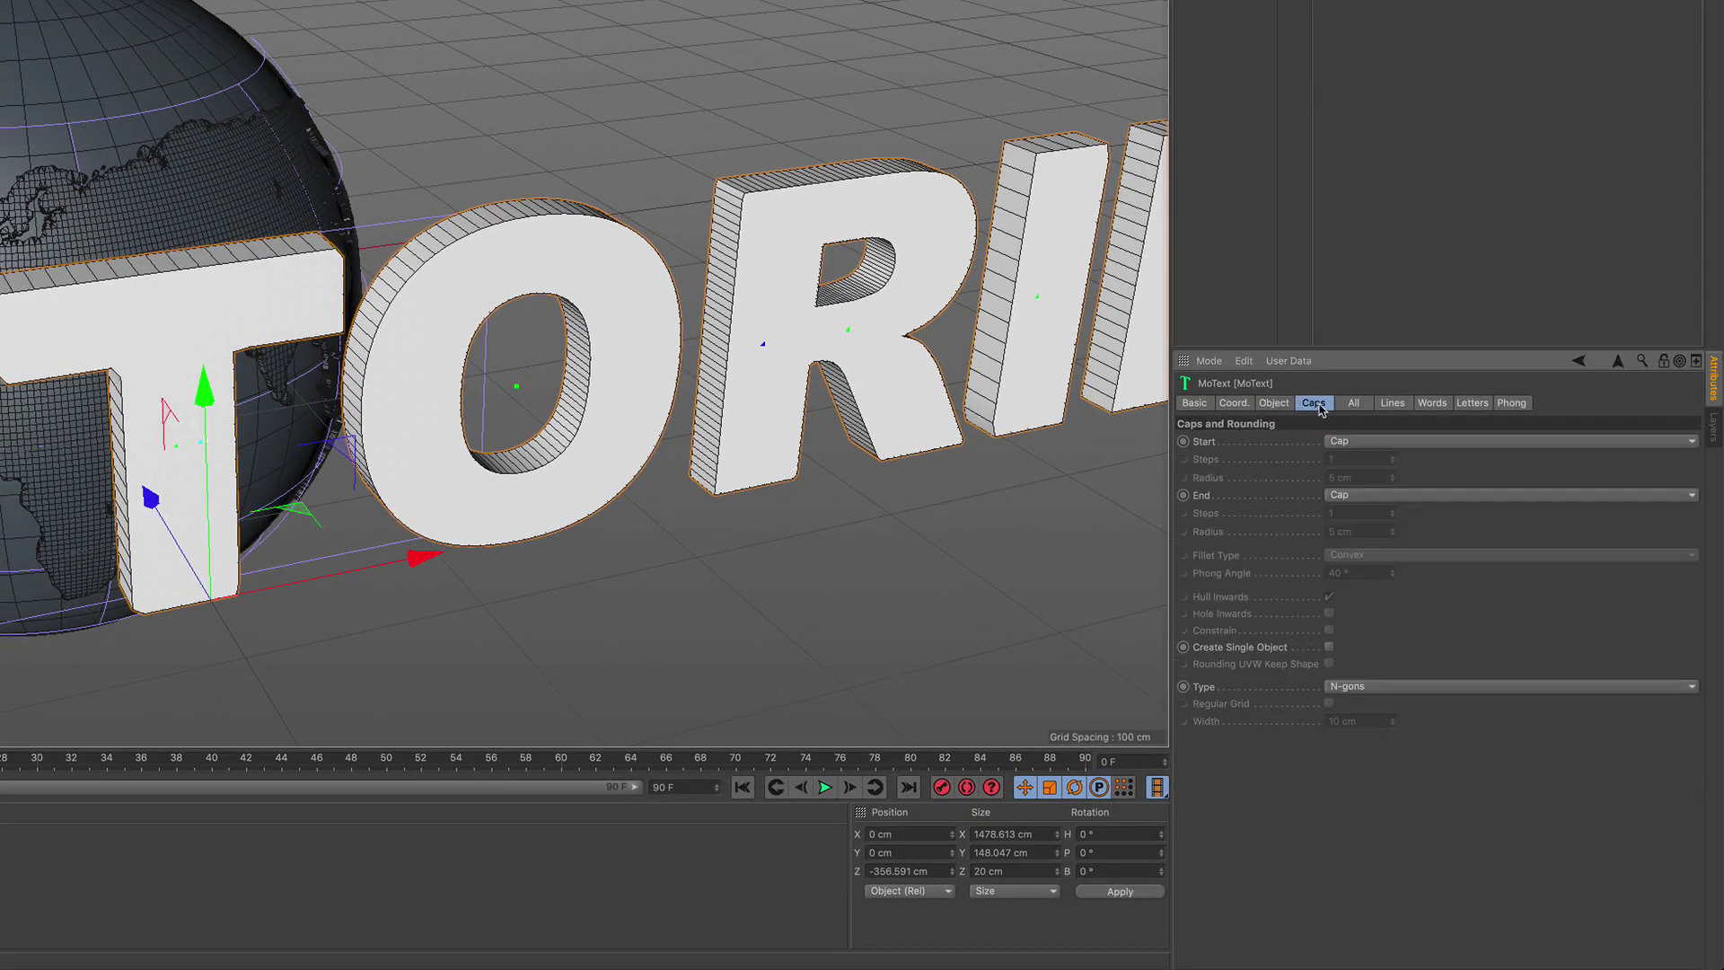
click(1371, 688)
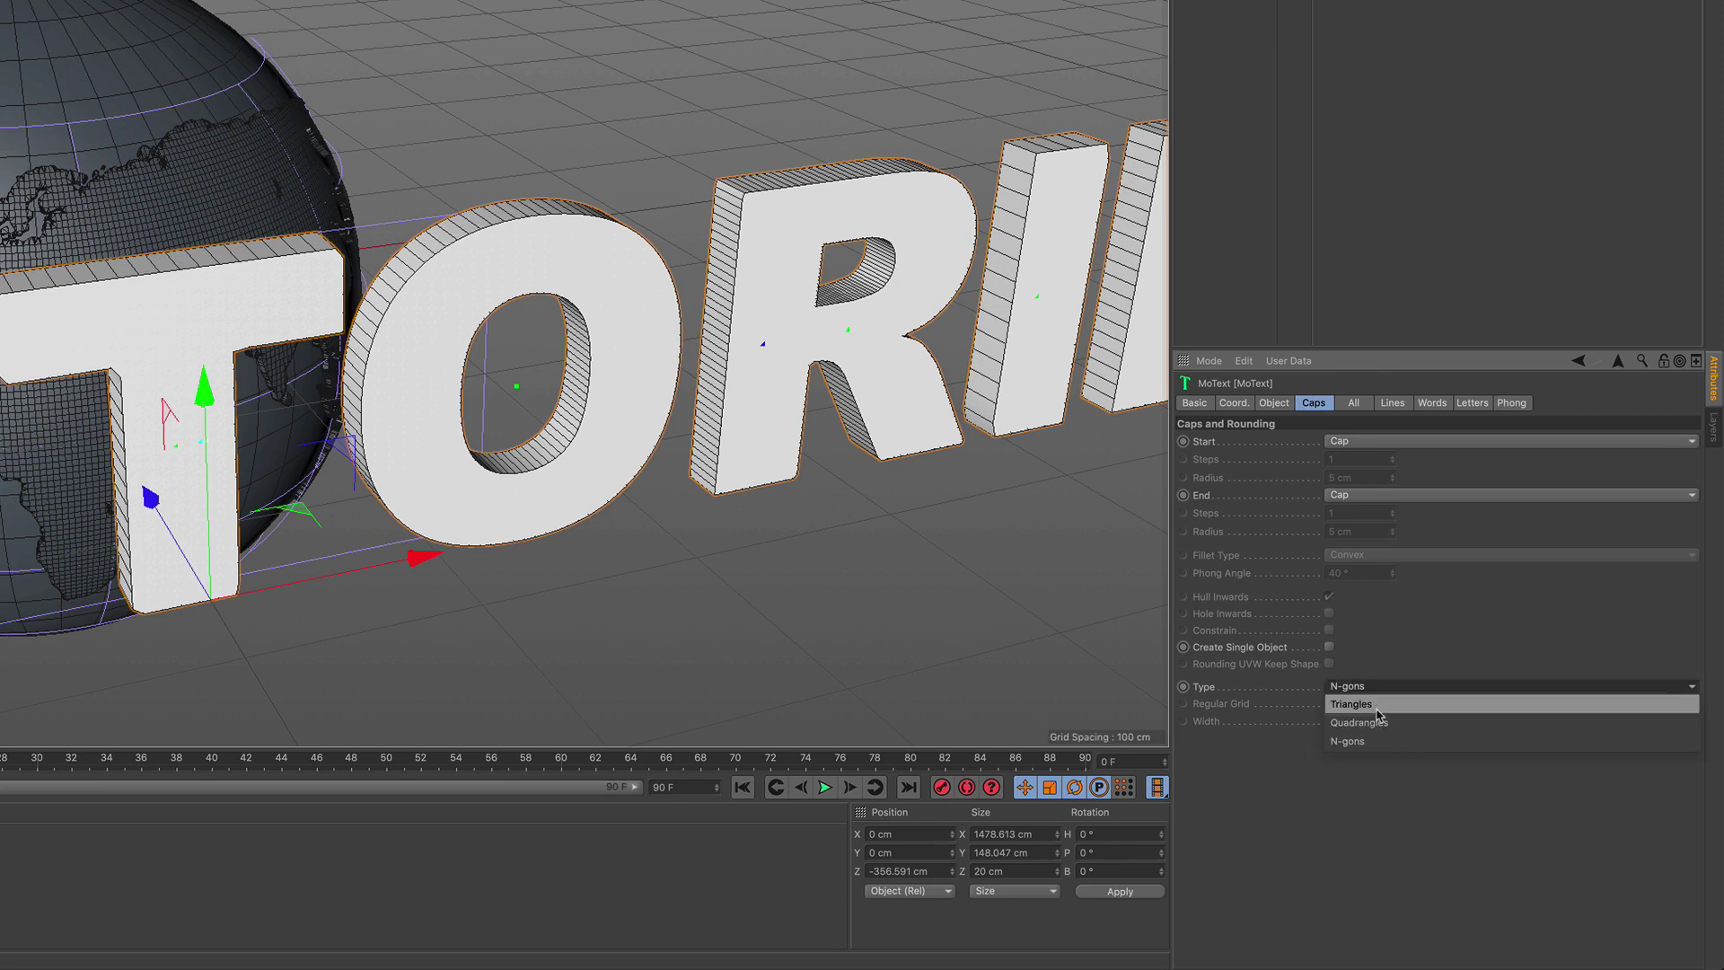
click(1378, 721)
click(1330, 703)
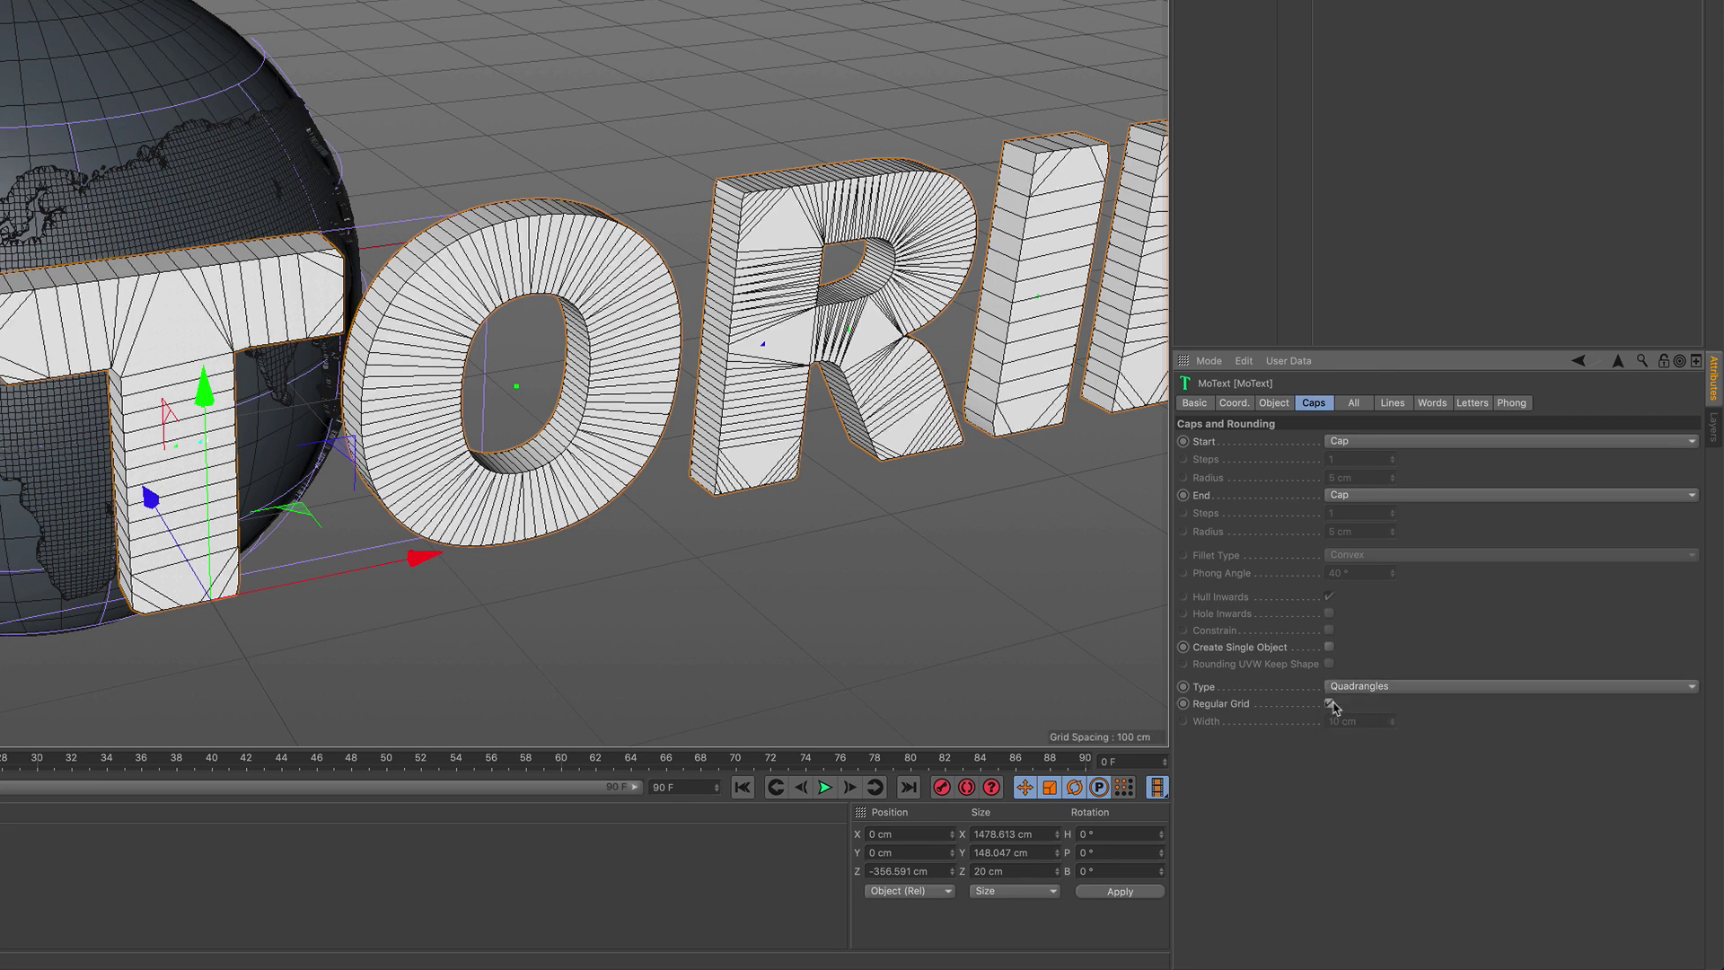
drag(1359, 722, 1308, 721)
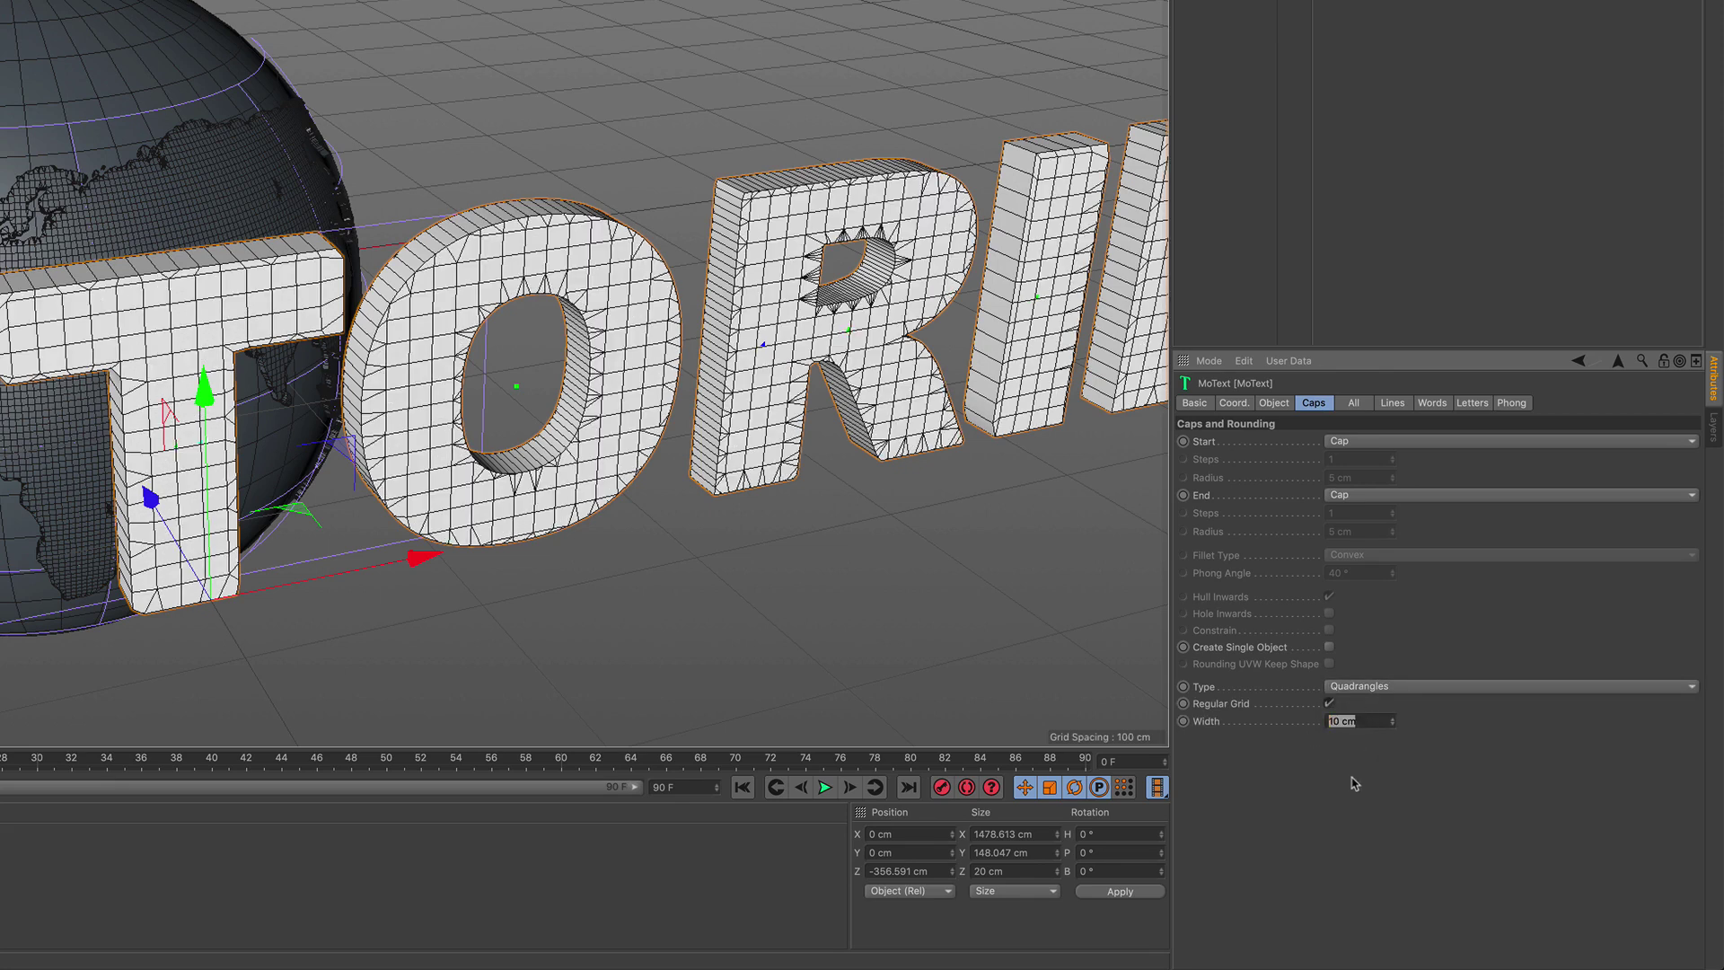
text(3)
key(Return)
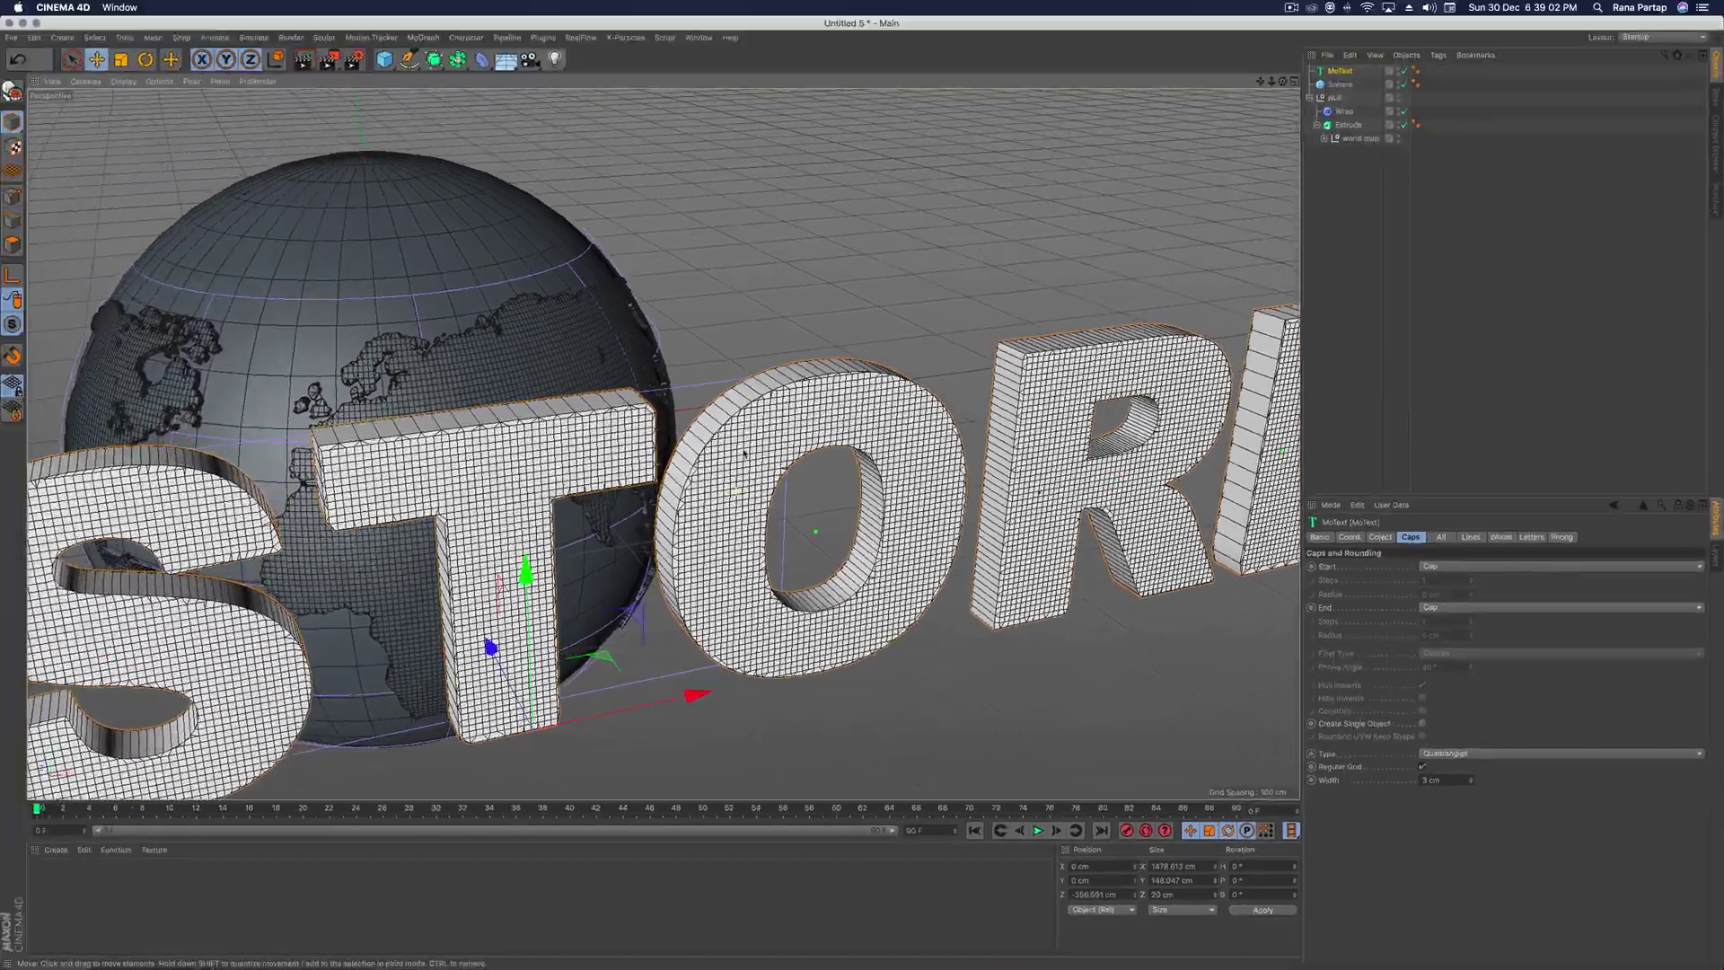
Reduce the height of the TOP STORIES text to 100 cm
alt+drag(743, 454, 619, 495)
scroll(620, 495, down, 6)
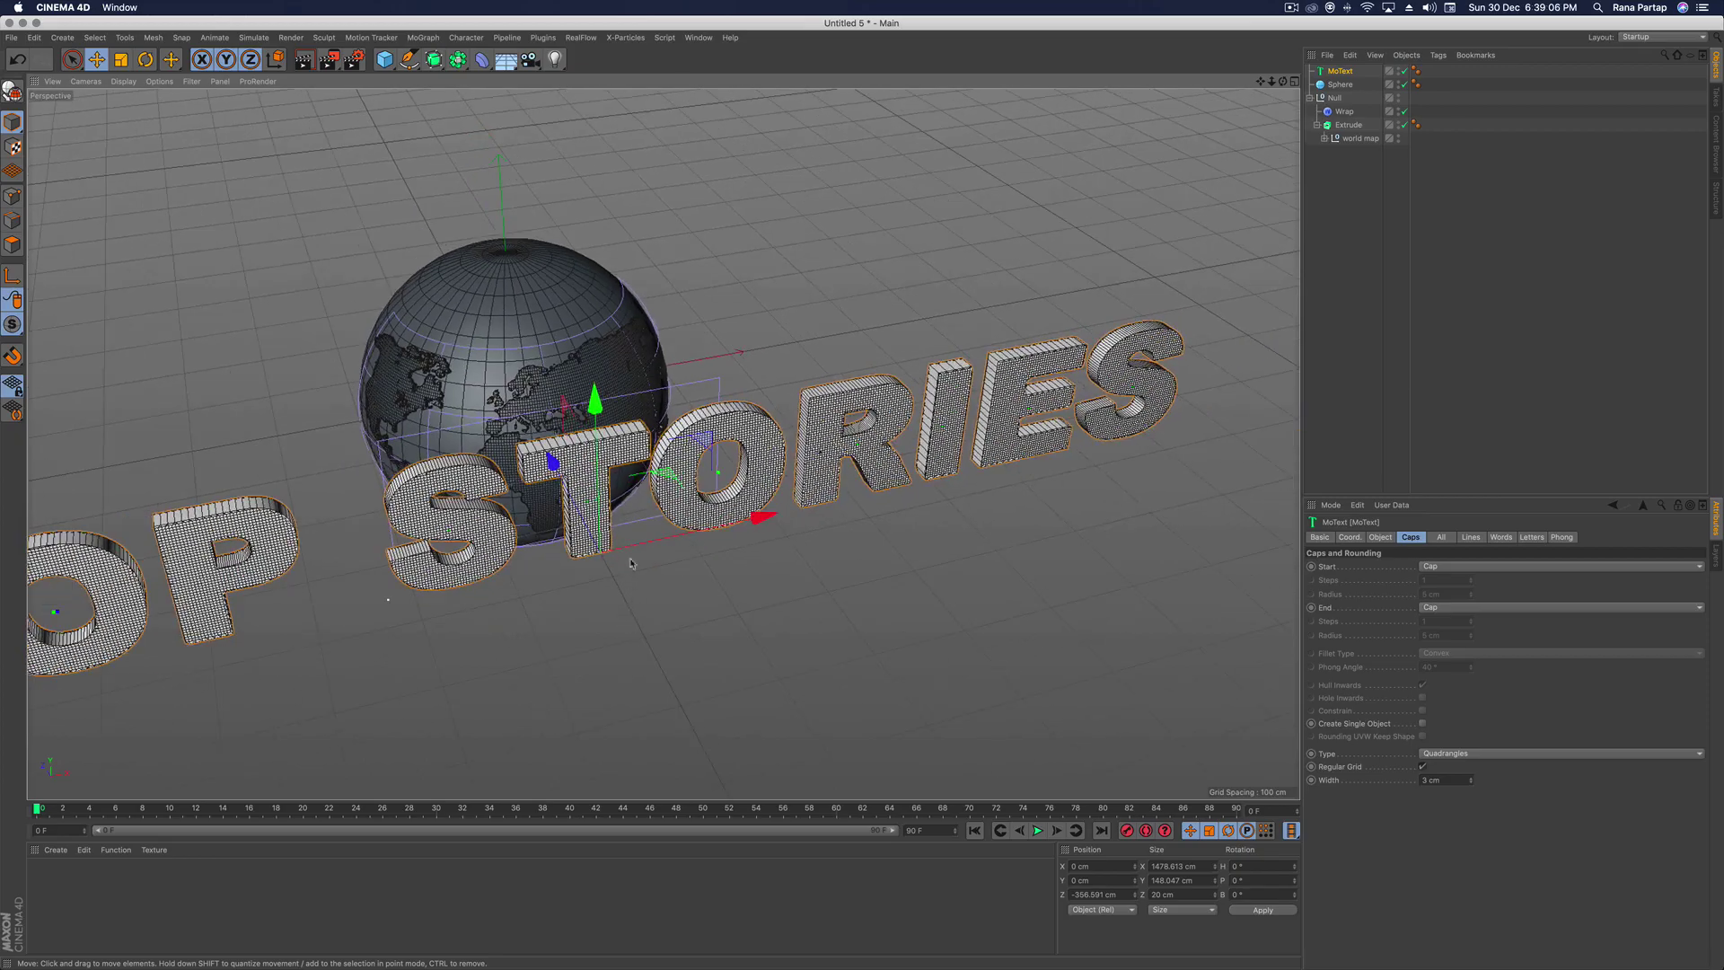
scroll(623, 467, up, 3)
alt+middle_drag(634, 431, 749, 468)
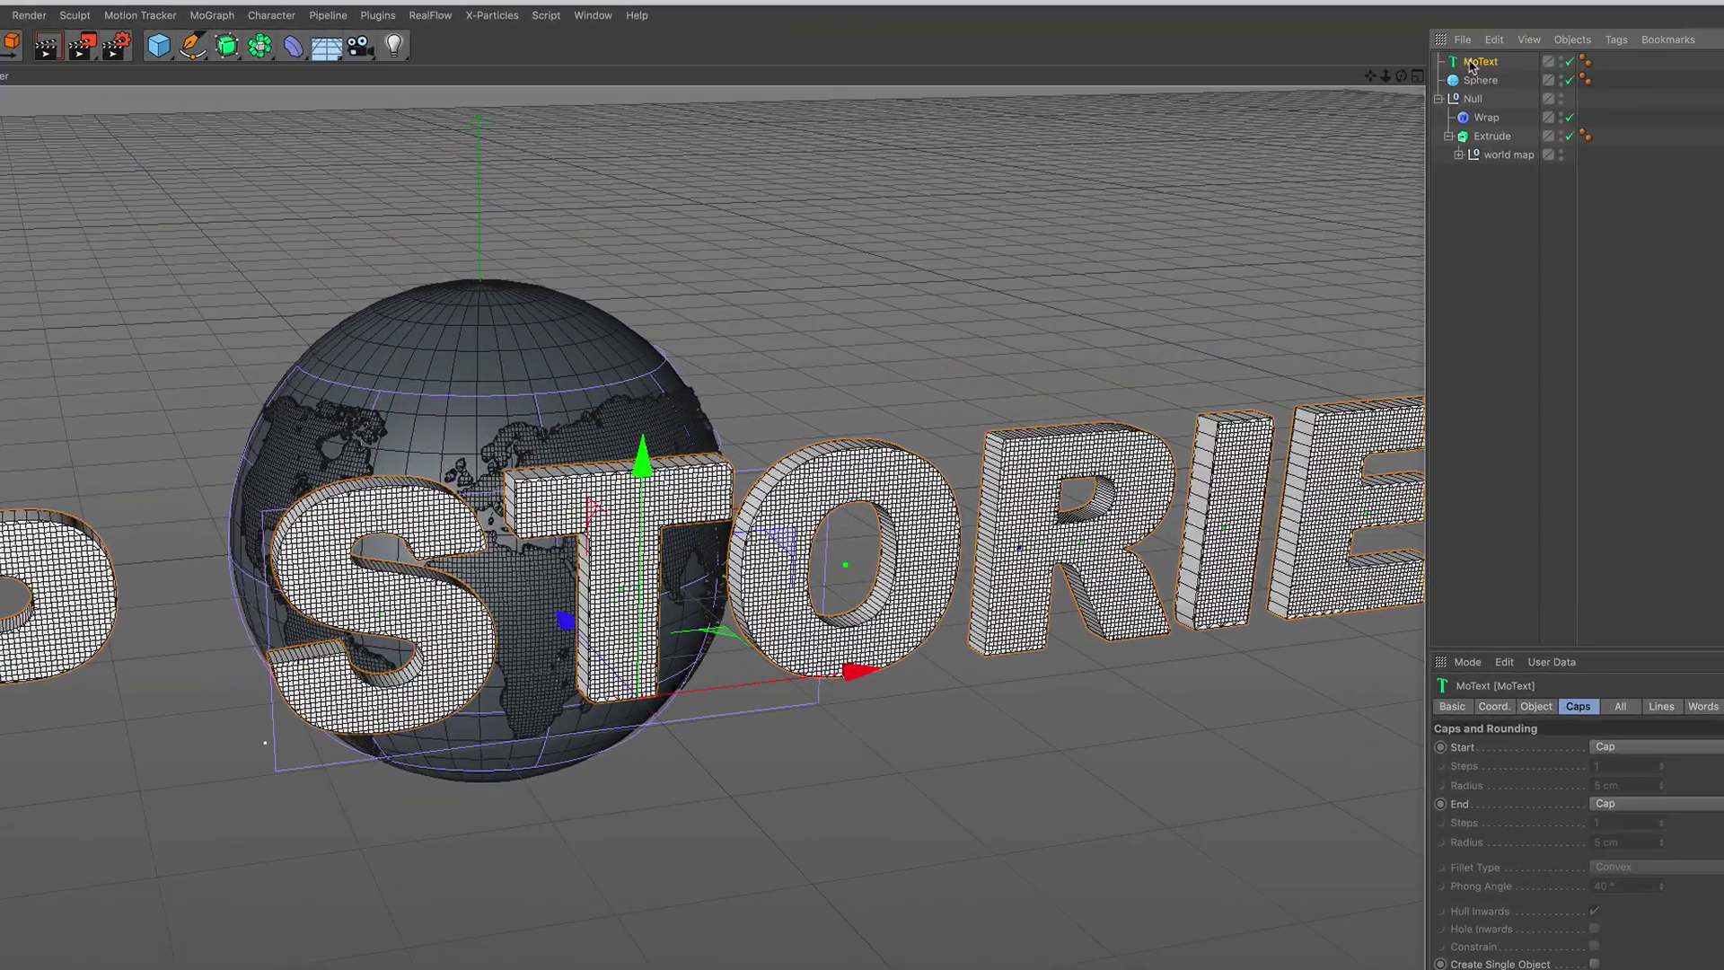
click(1536, 705)
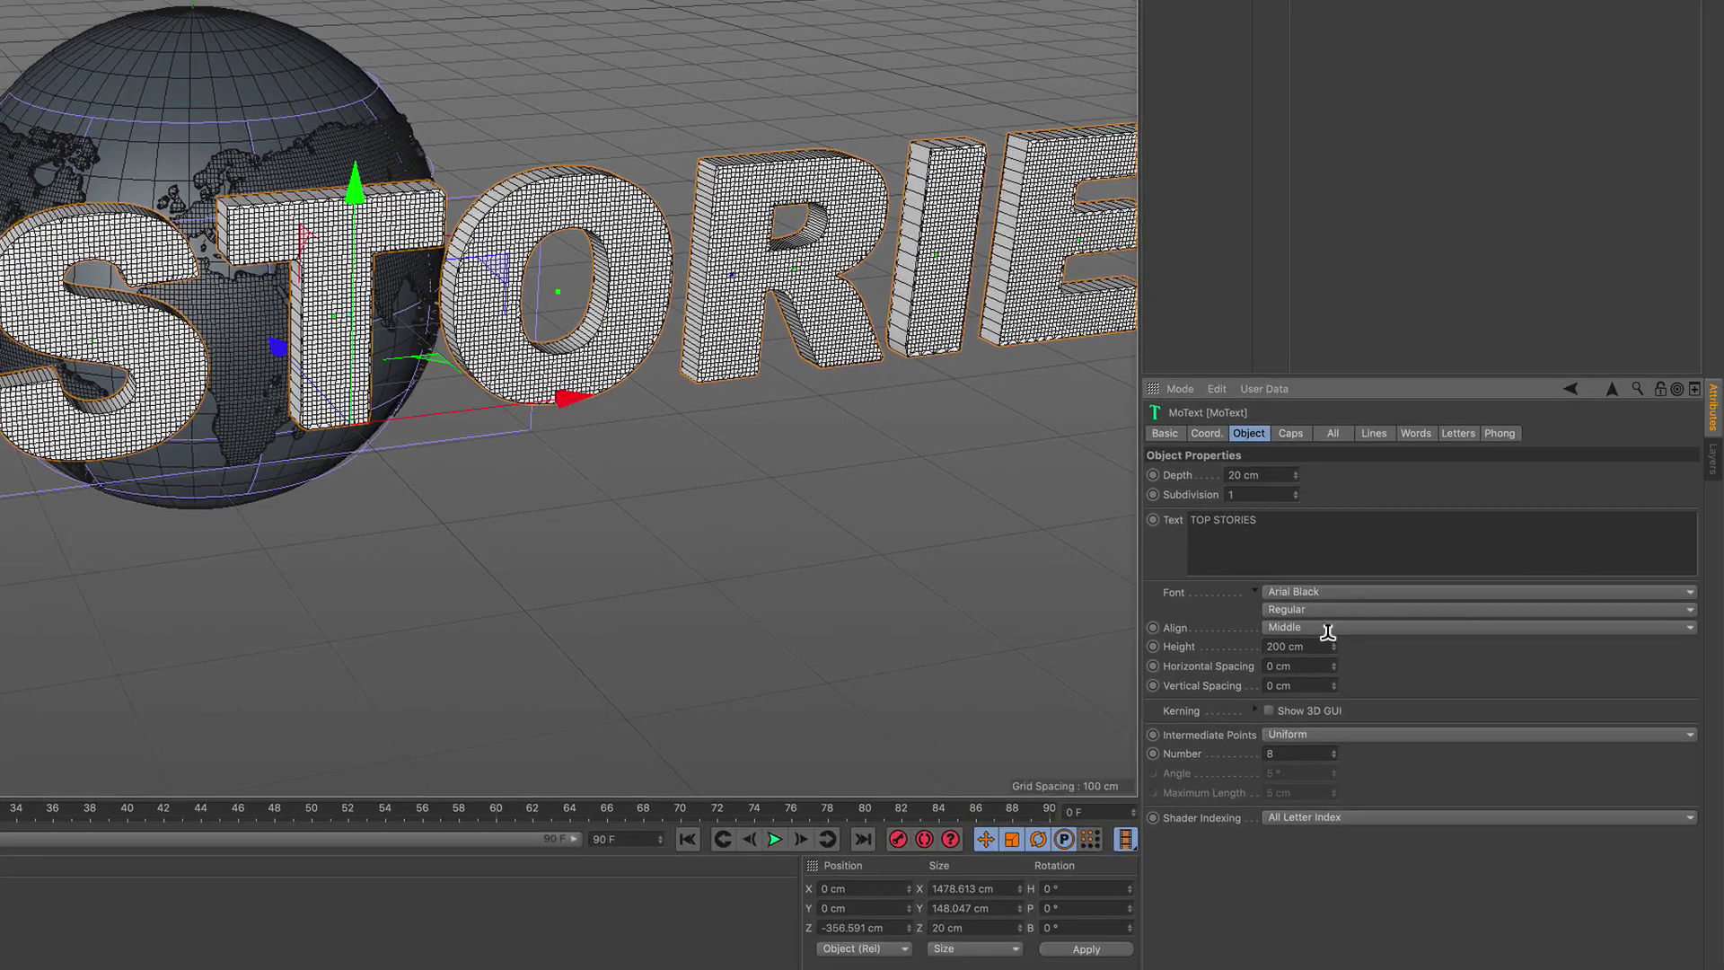
drag(1335, 656, 1336, 659)
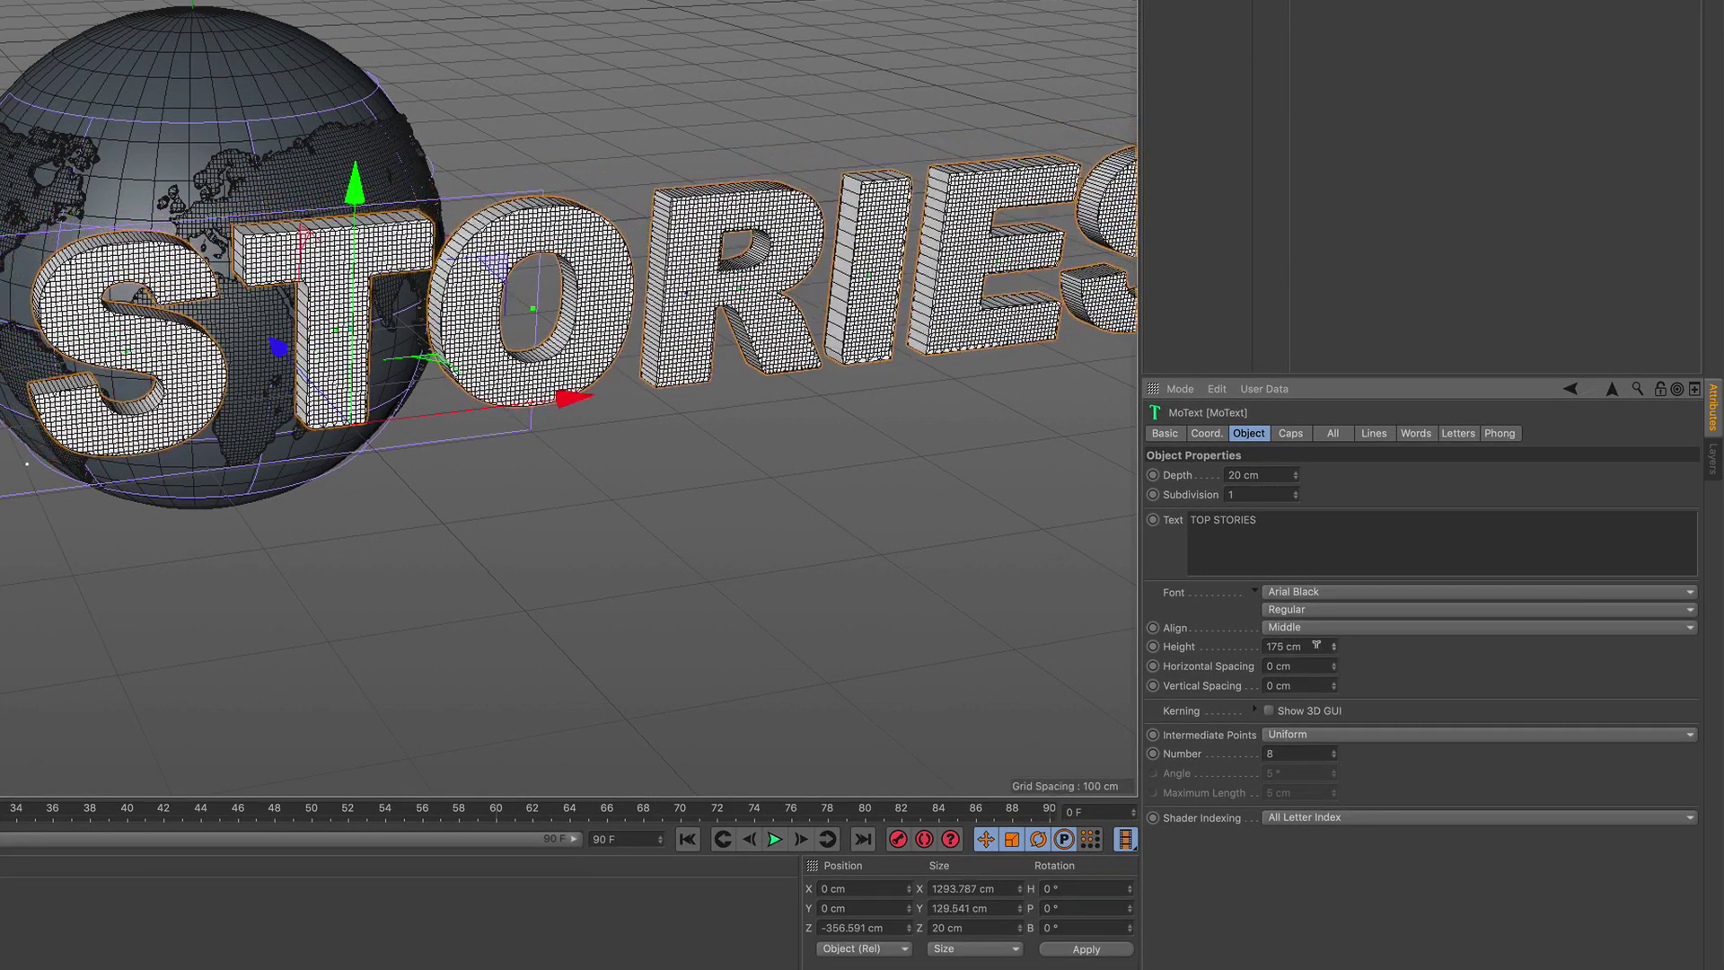
text(1)
Add a circle spline around the globe and set its plane to XZ
alt+right_drag(357, 364, 363, 278)
alt+drag(310, 359, 333, 413)
alt+right_drag(376, 447, 374, 385)
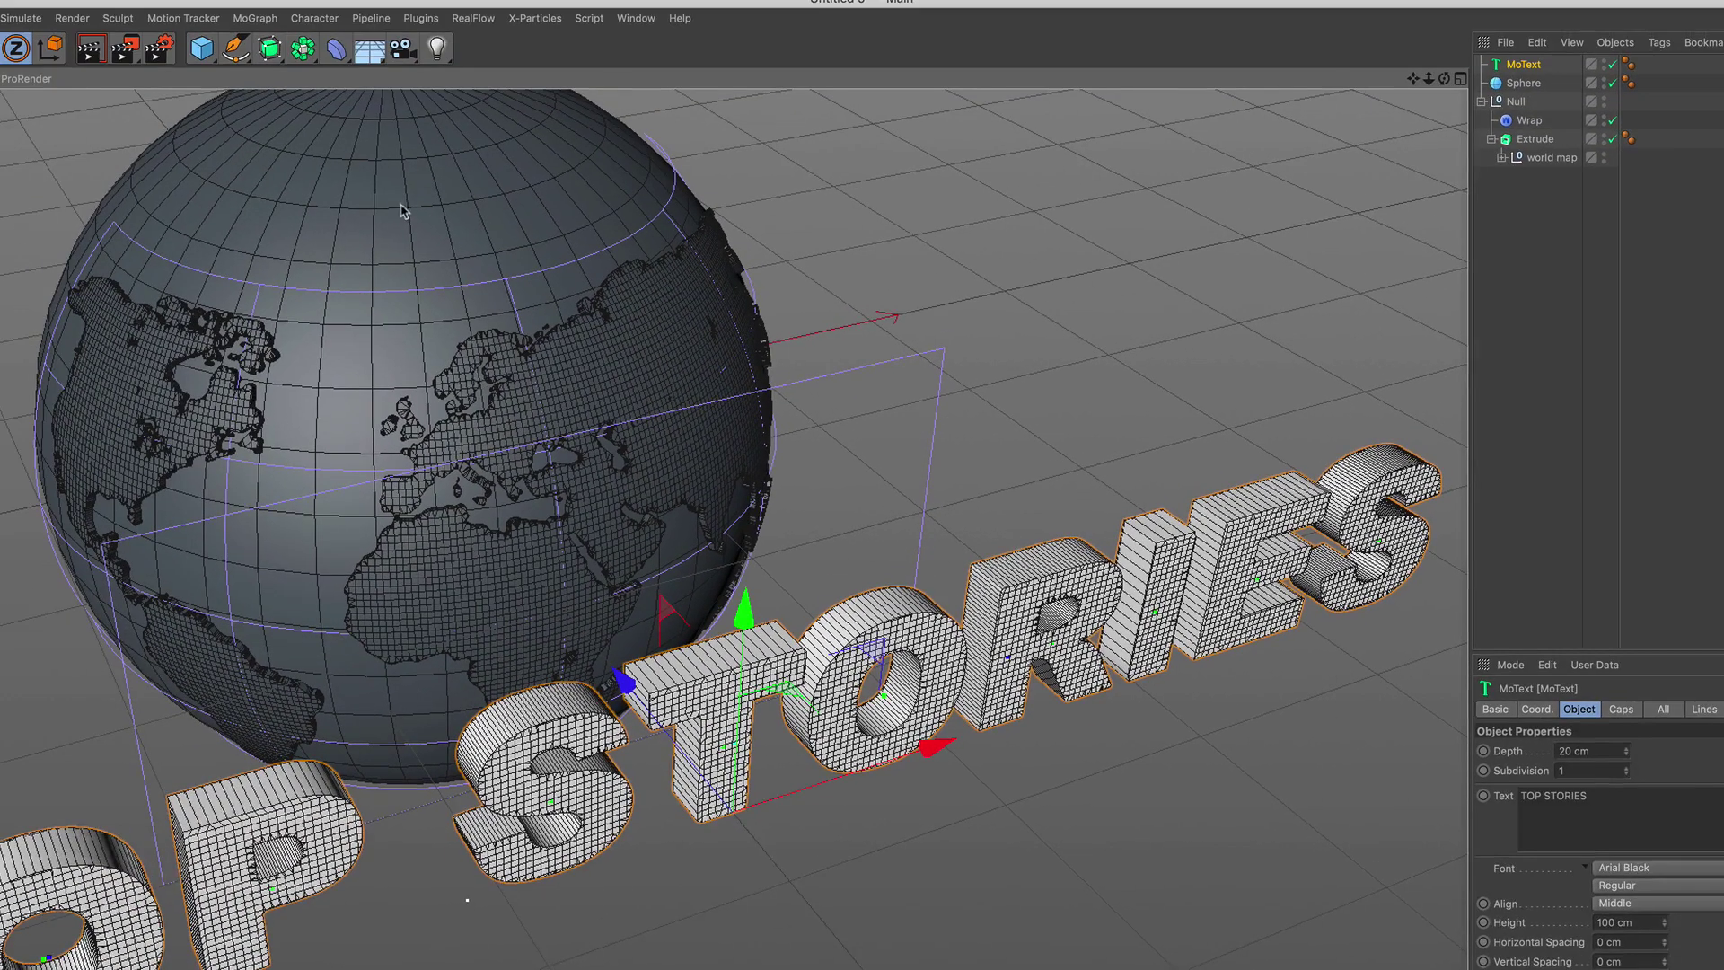
click(235, 47)
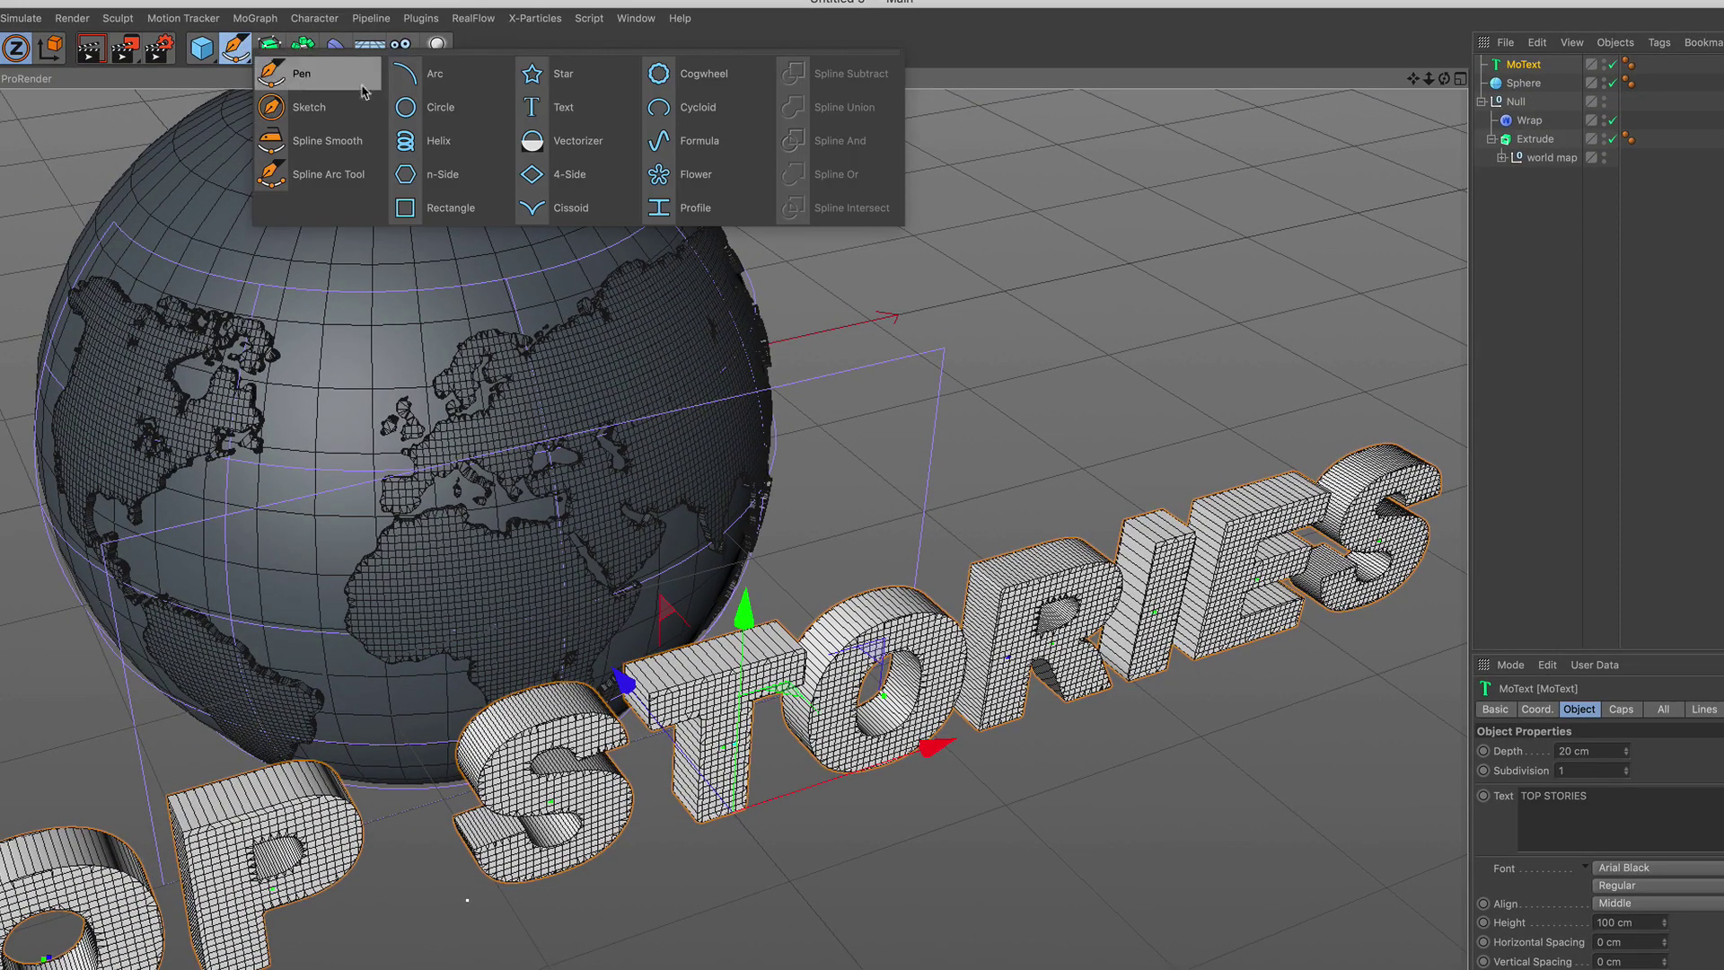
click(435, 118)
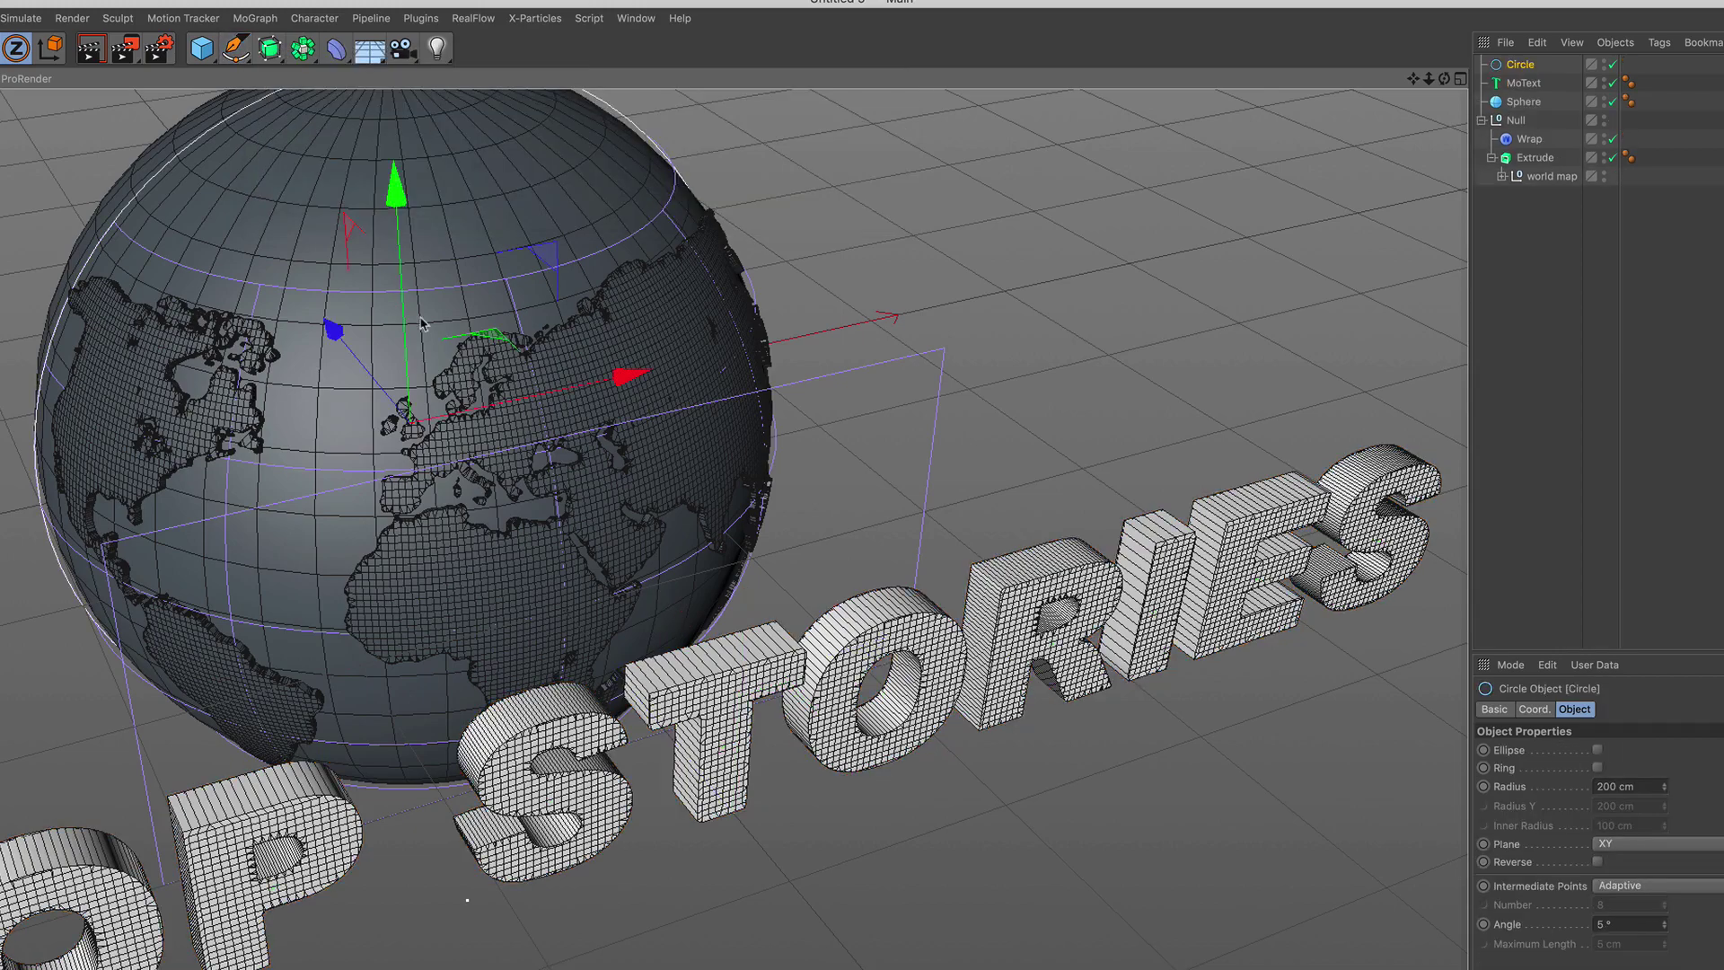
alt+drag(440, 355, 413, 346)
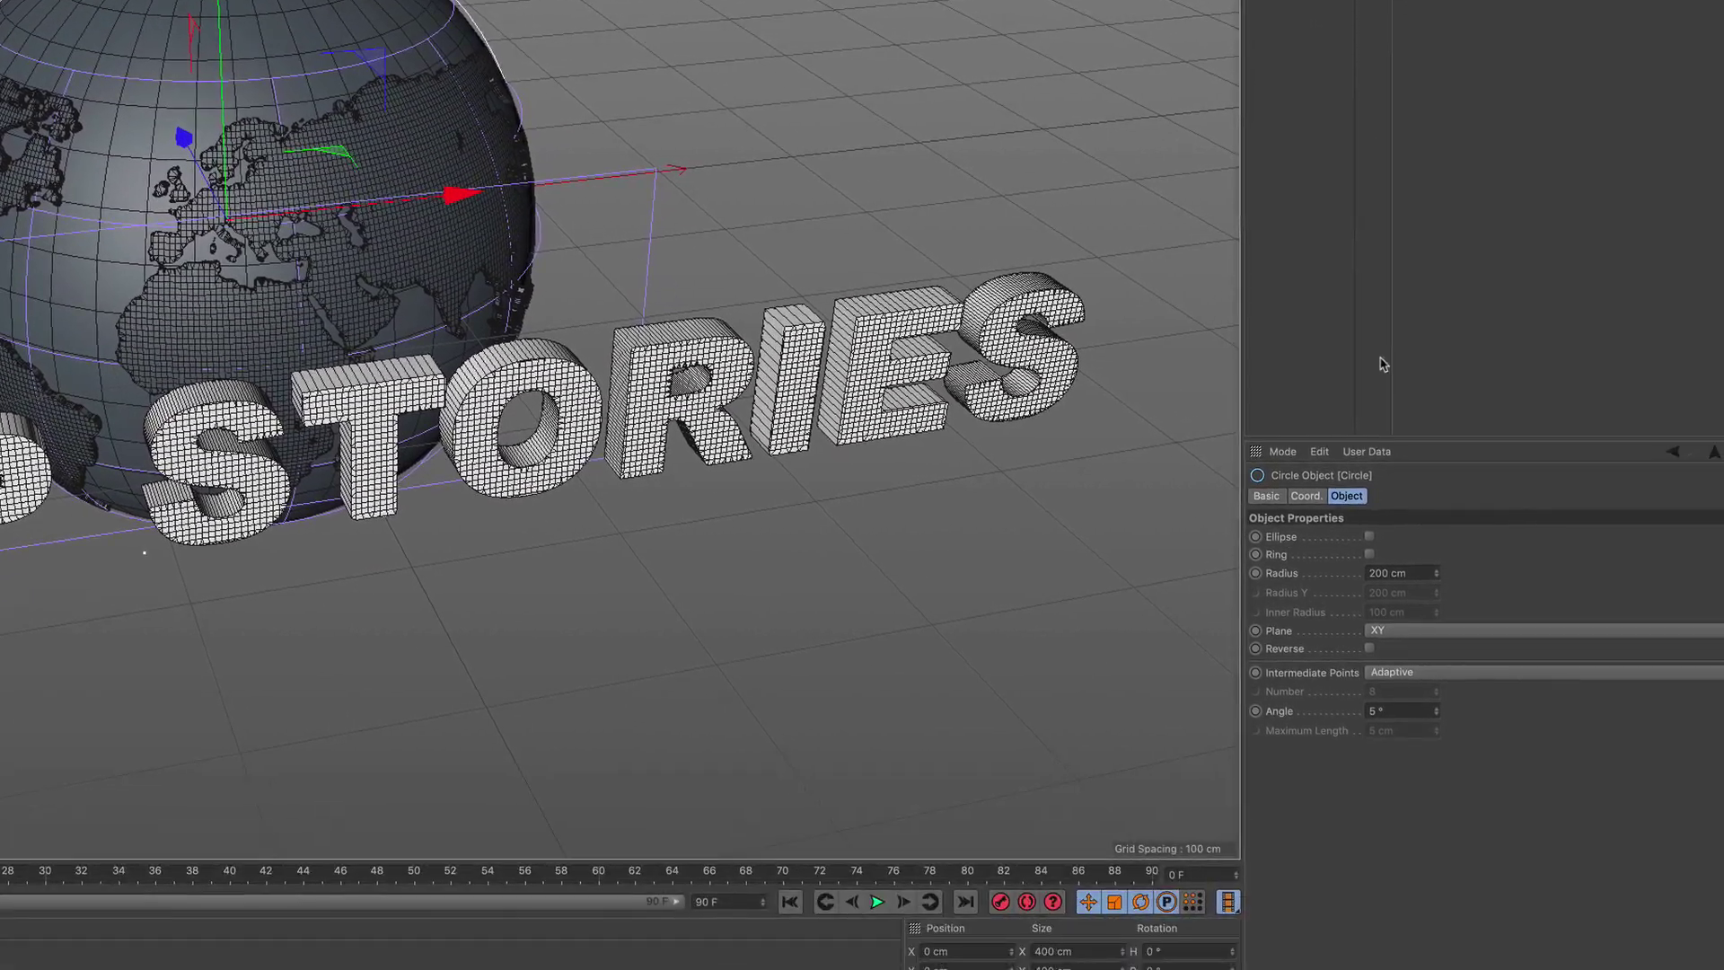
click(1437, 637)
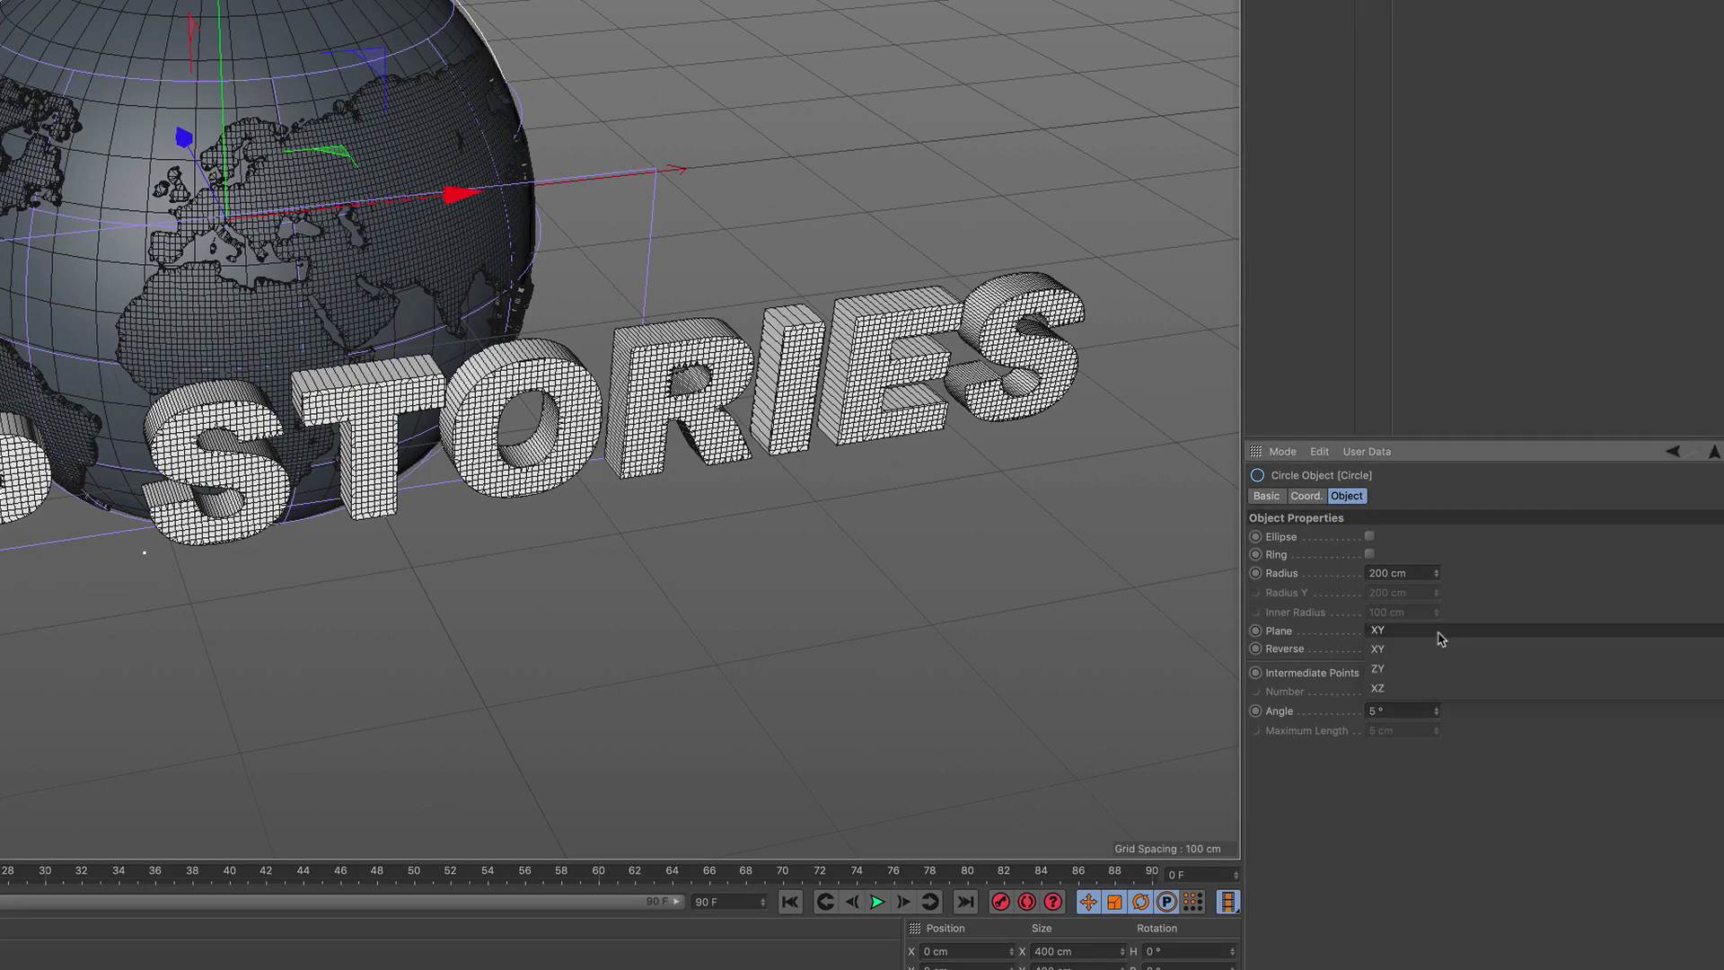
click(1430, 684)
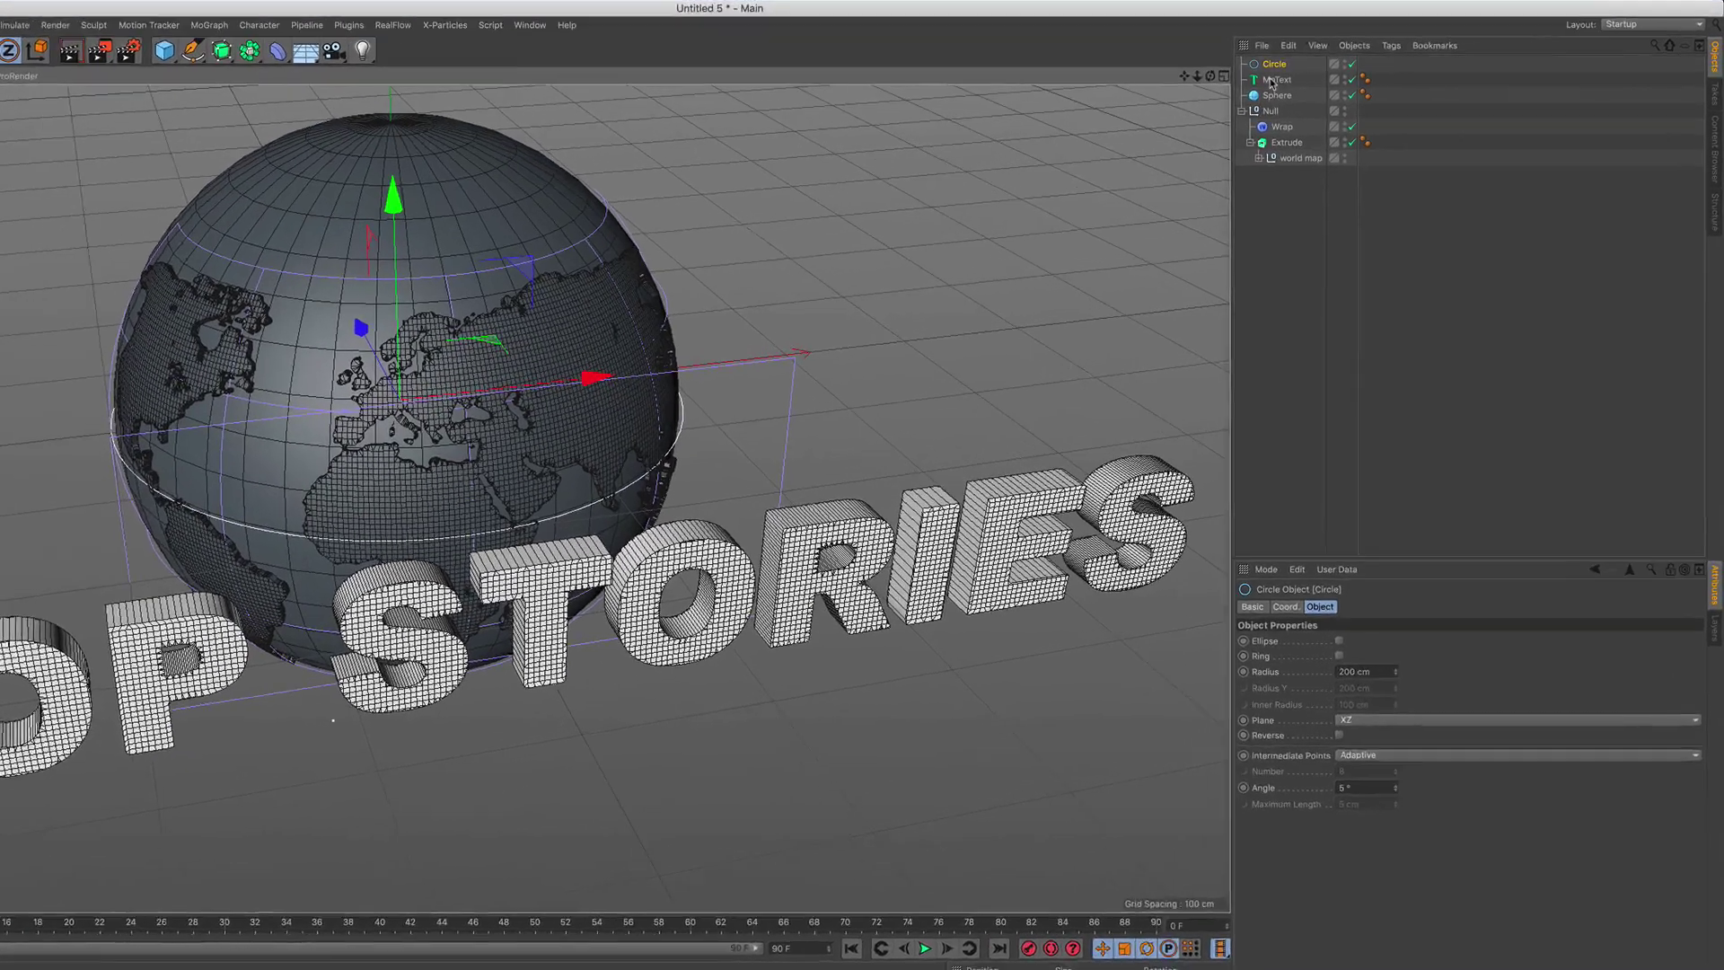
Apply a MoGraph Spline effector to the MoText's letters and assign the circle as its spline
click(1338, 85)
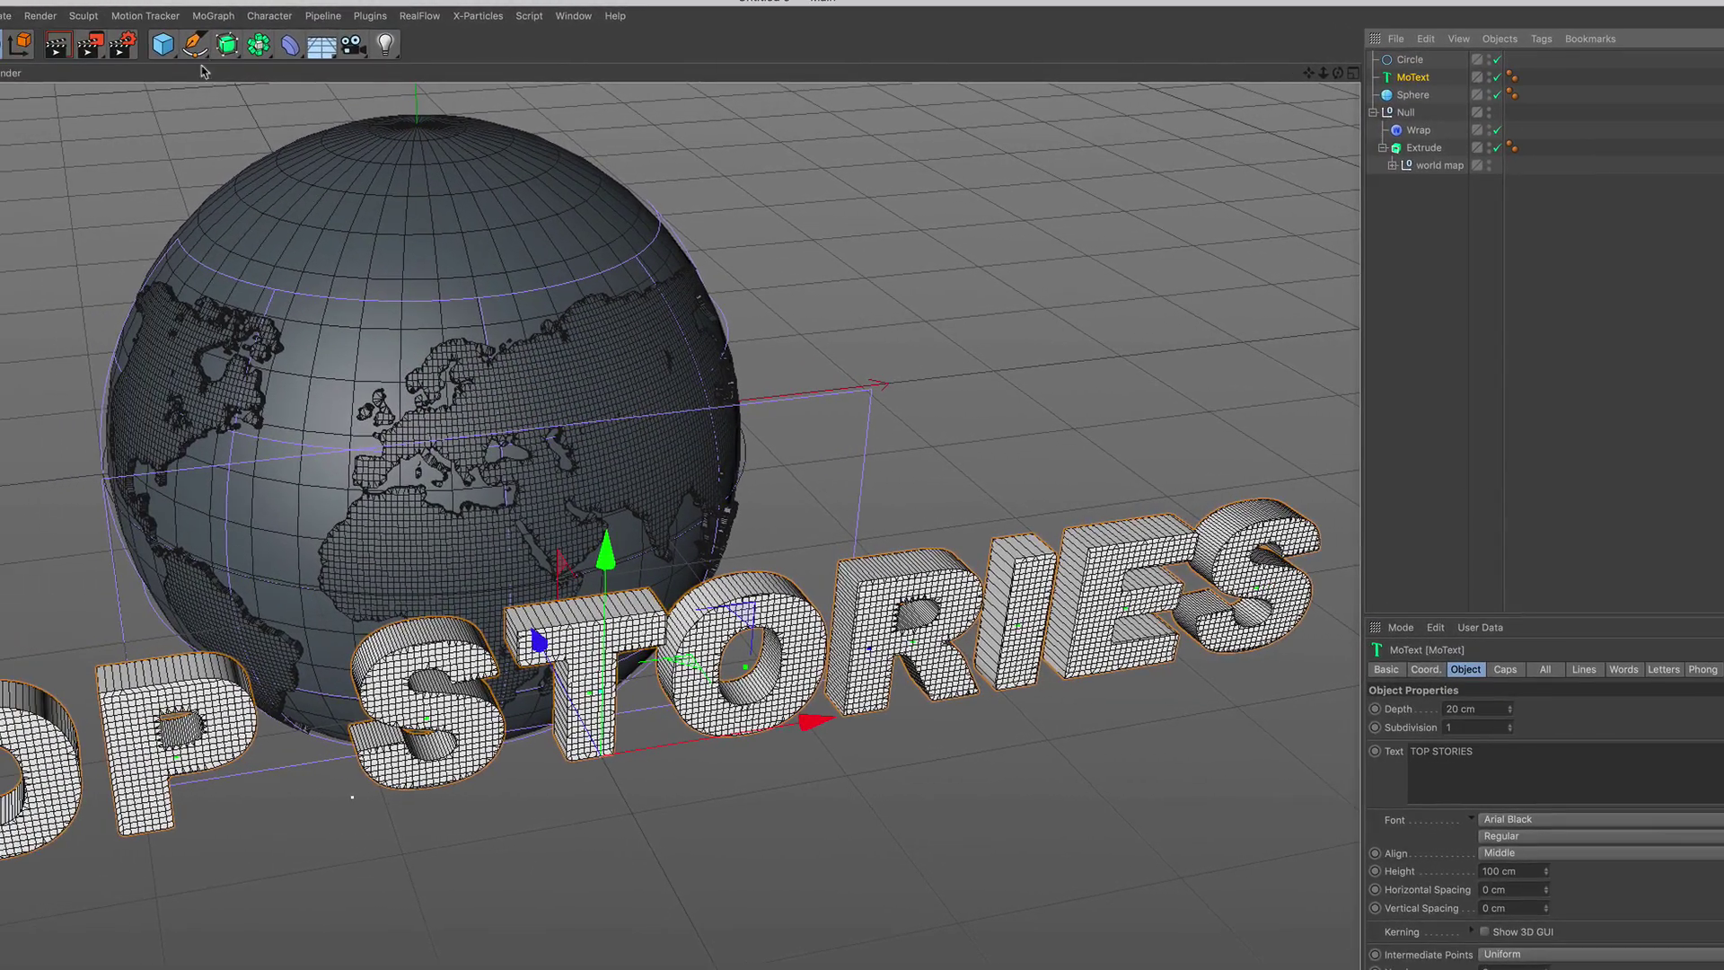
click(14, 18)
mouse_move(216, 43)
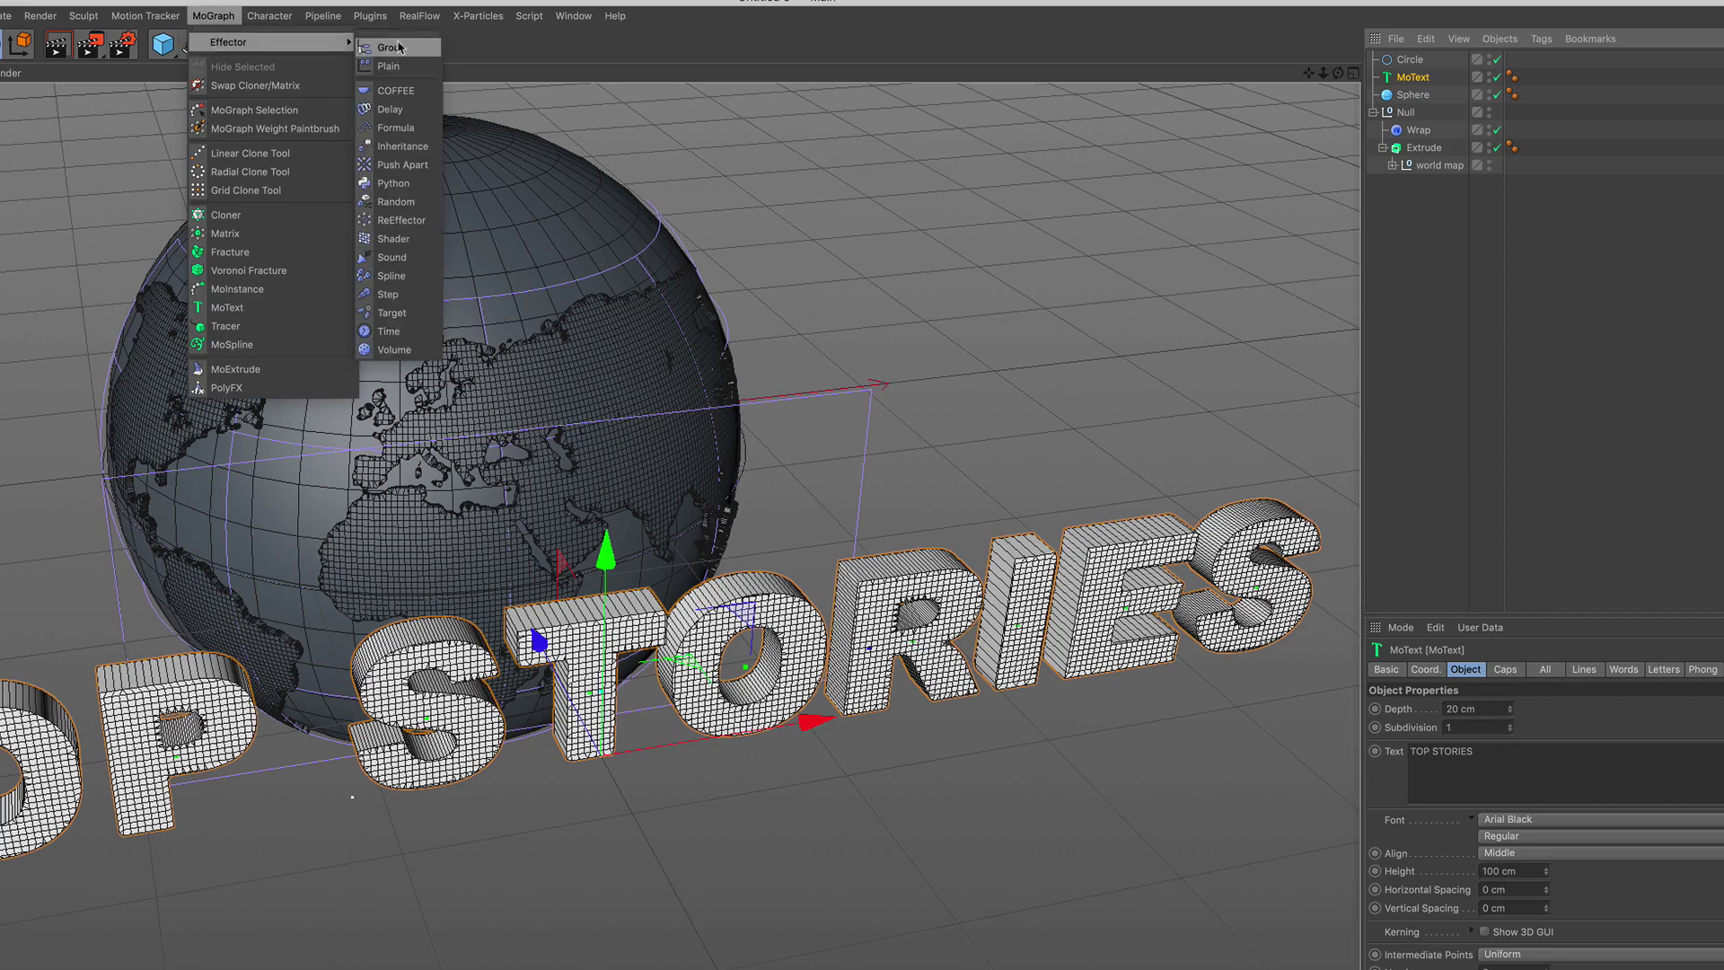
click(392, 276)
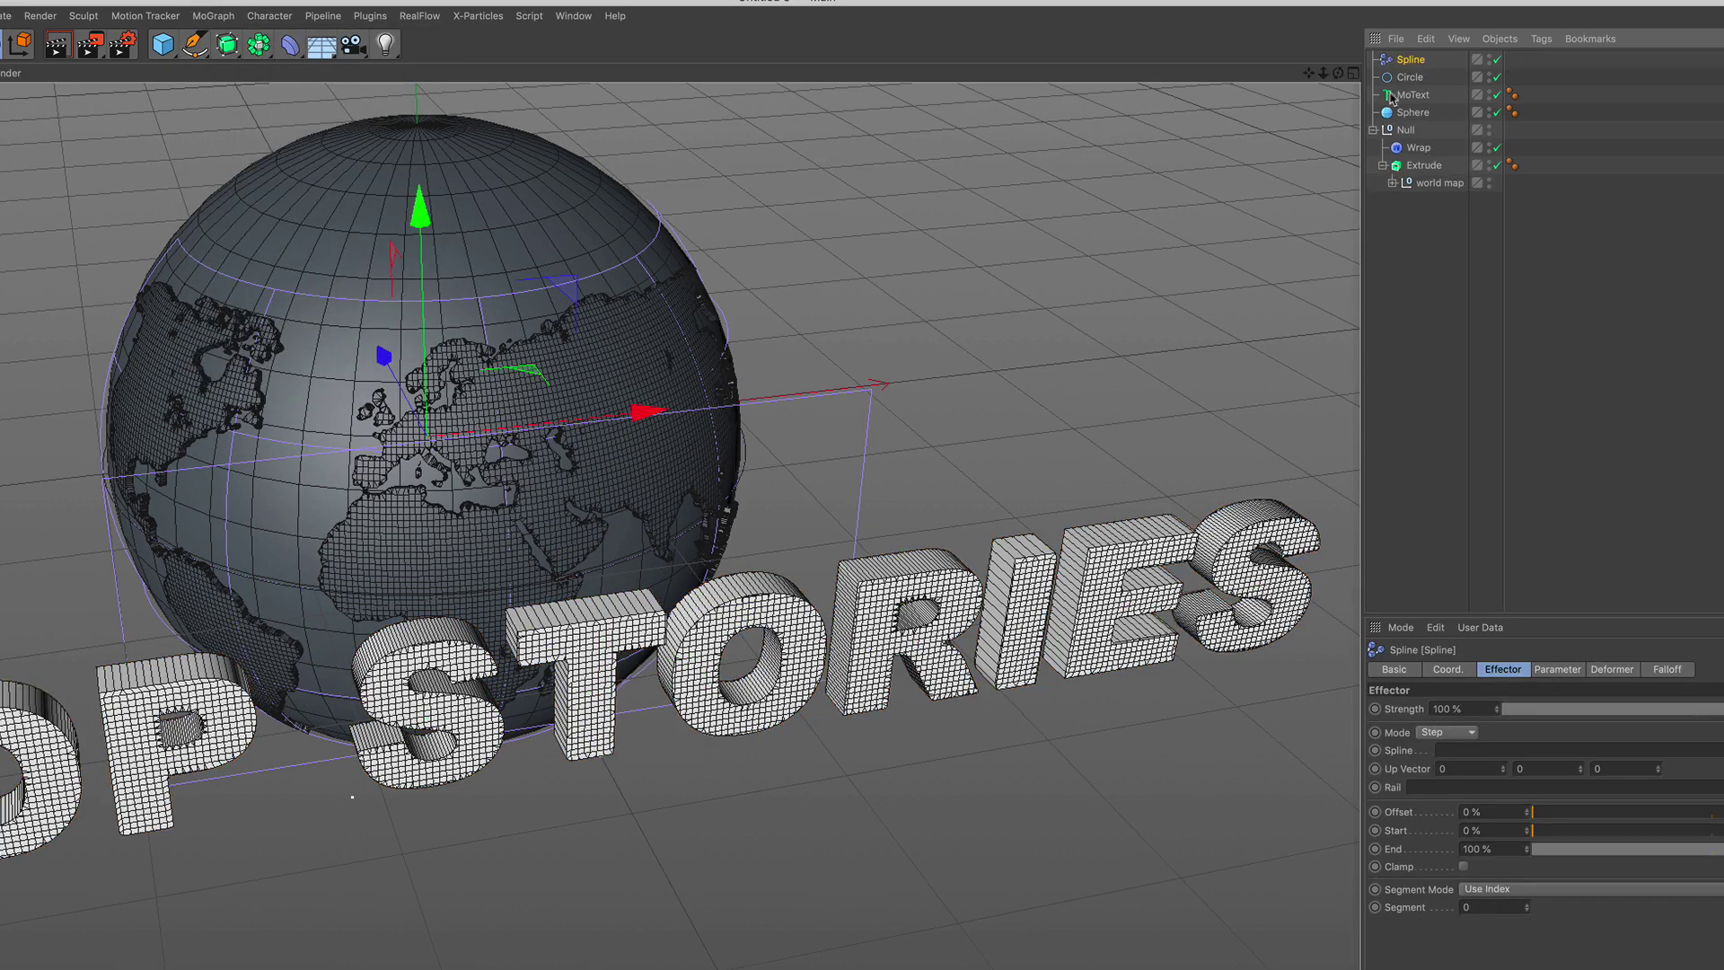
click(1406, 96)
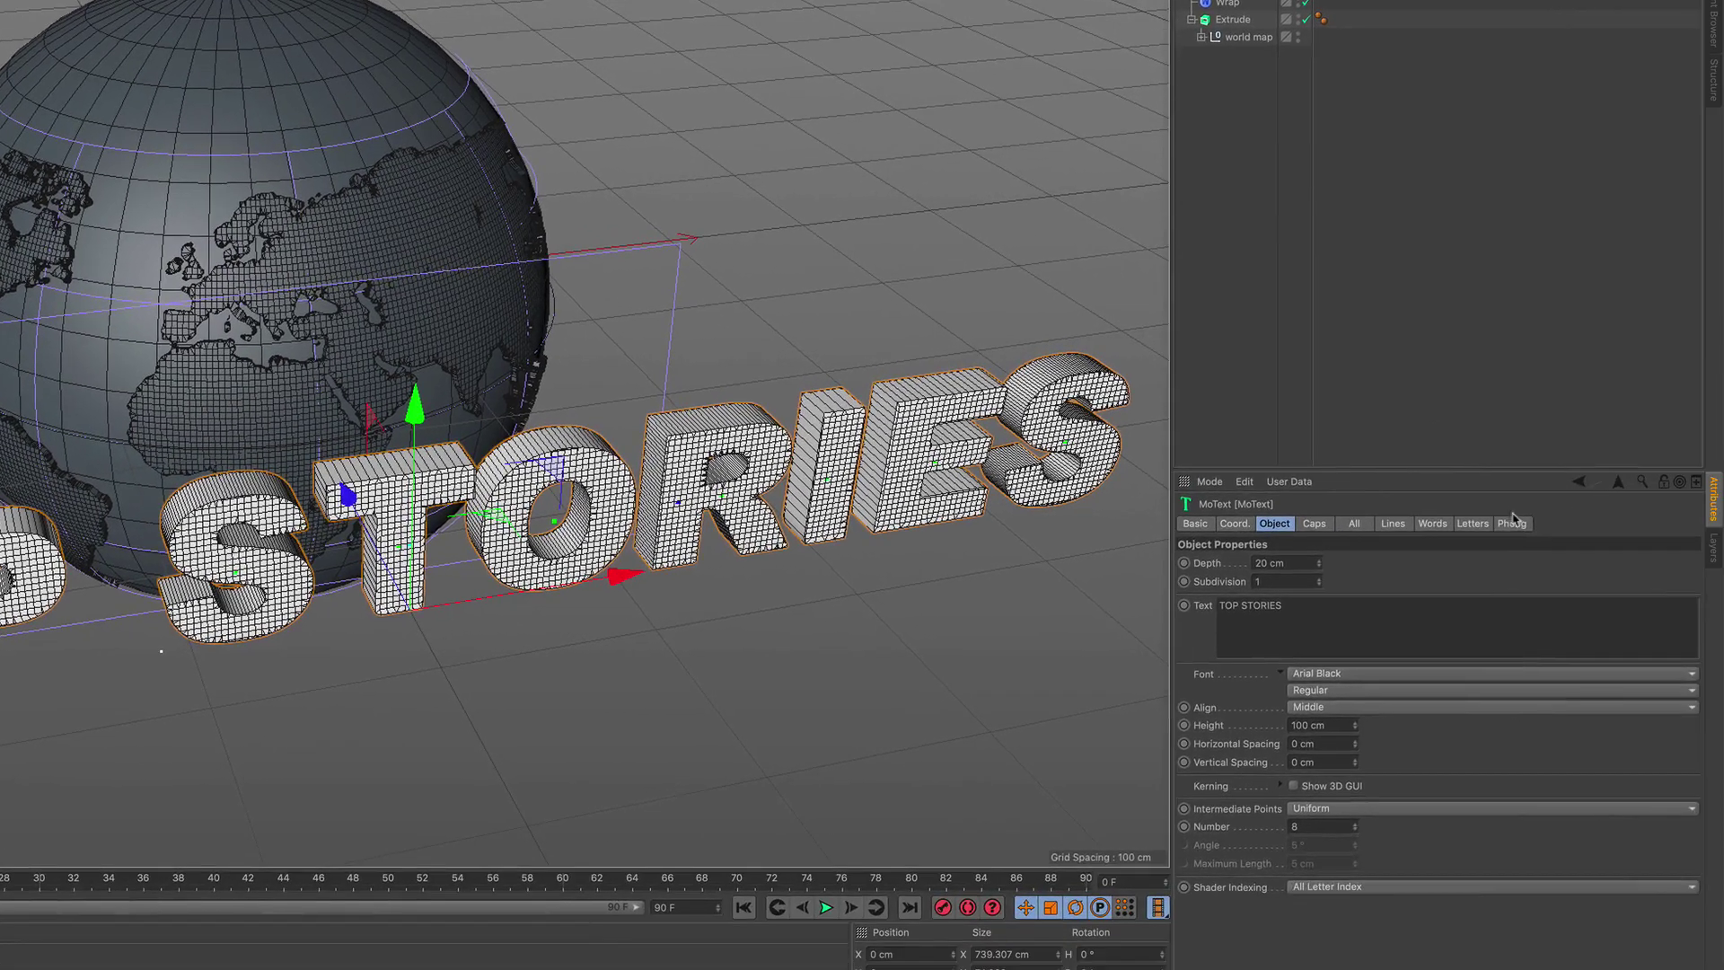
click(1704, 670)
click(1472, 524)
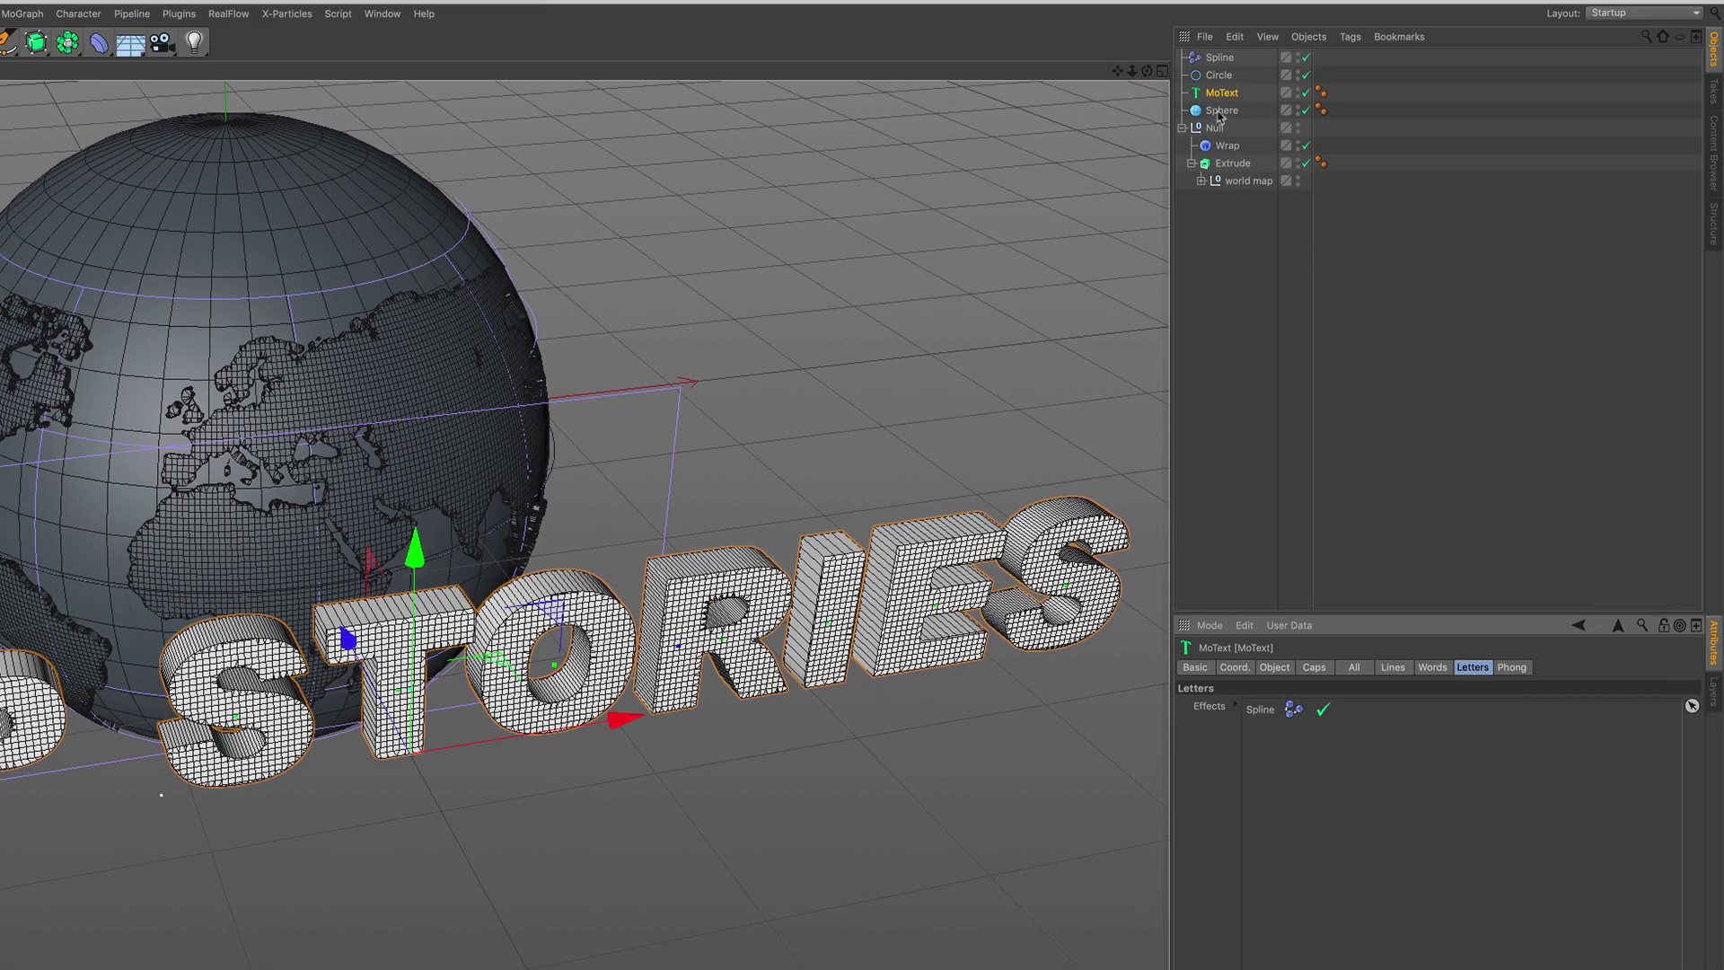
click(1221, 60)
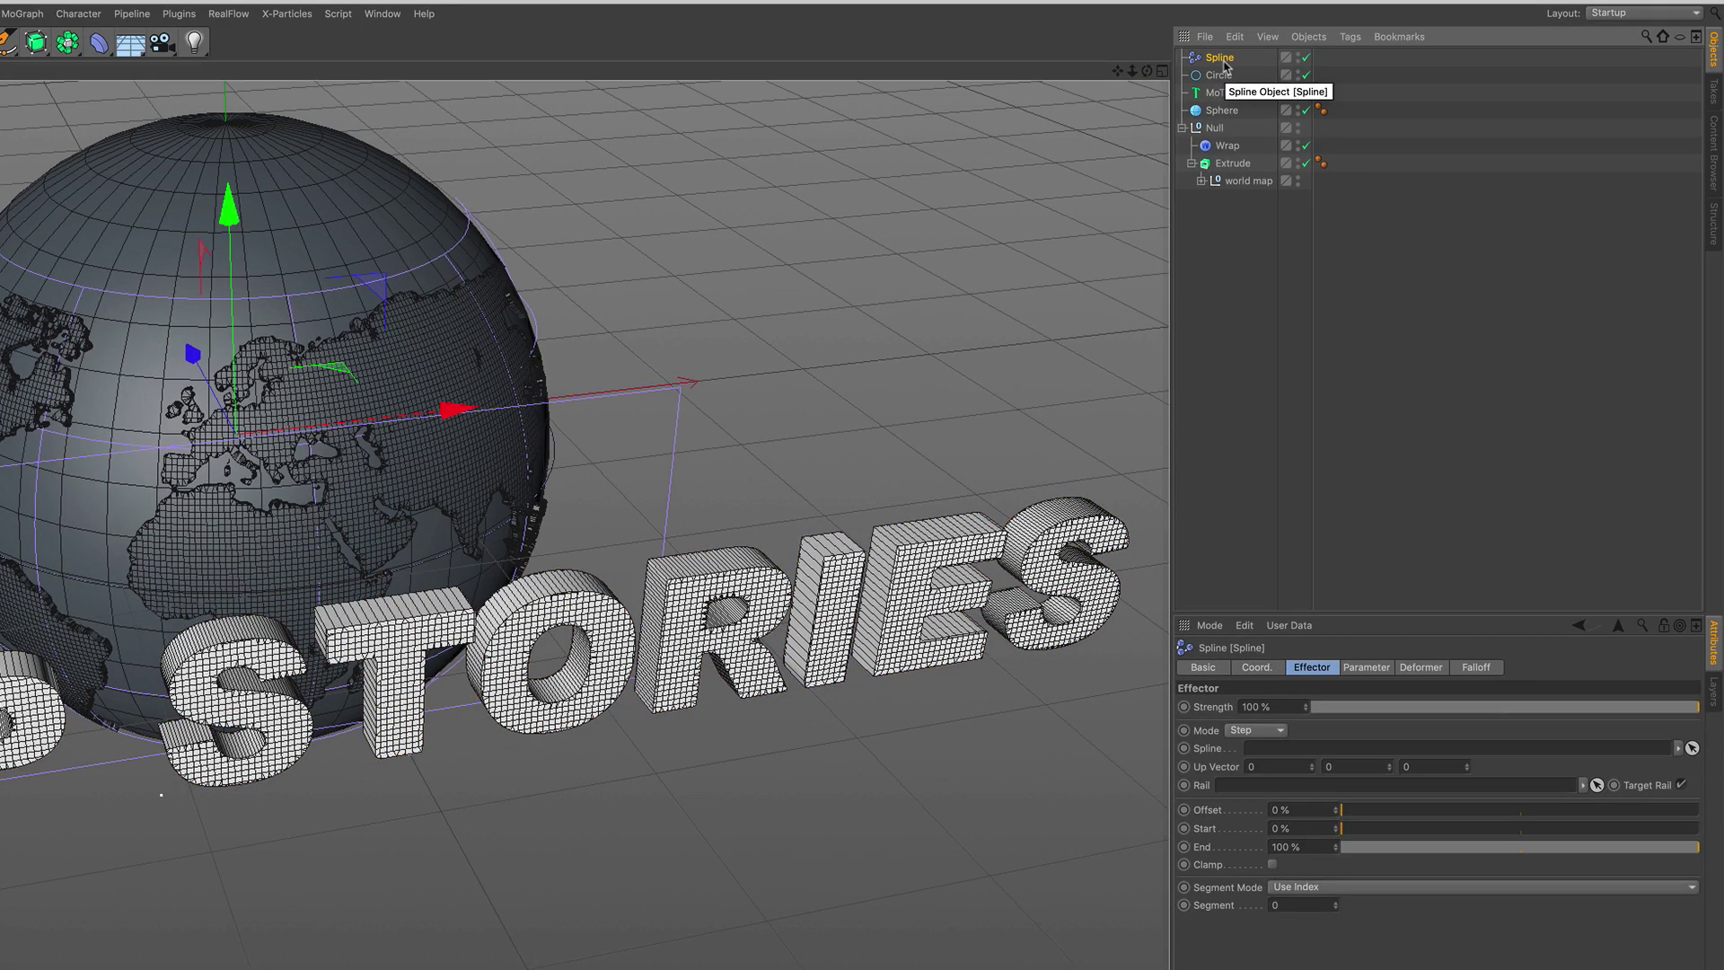
drag(1220, 76, 1290, 749)
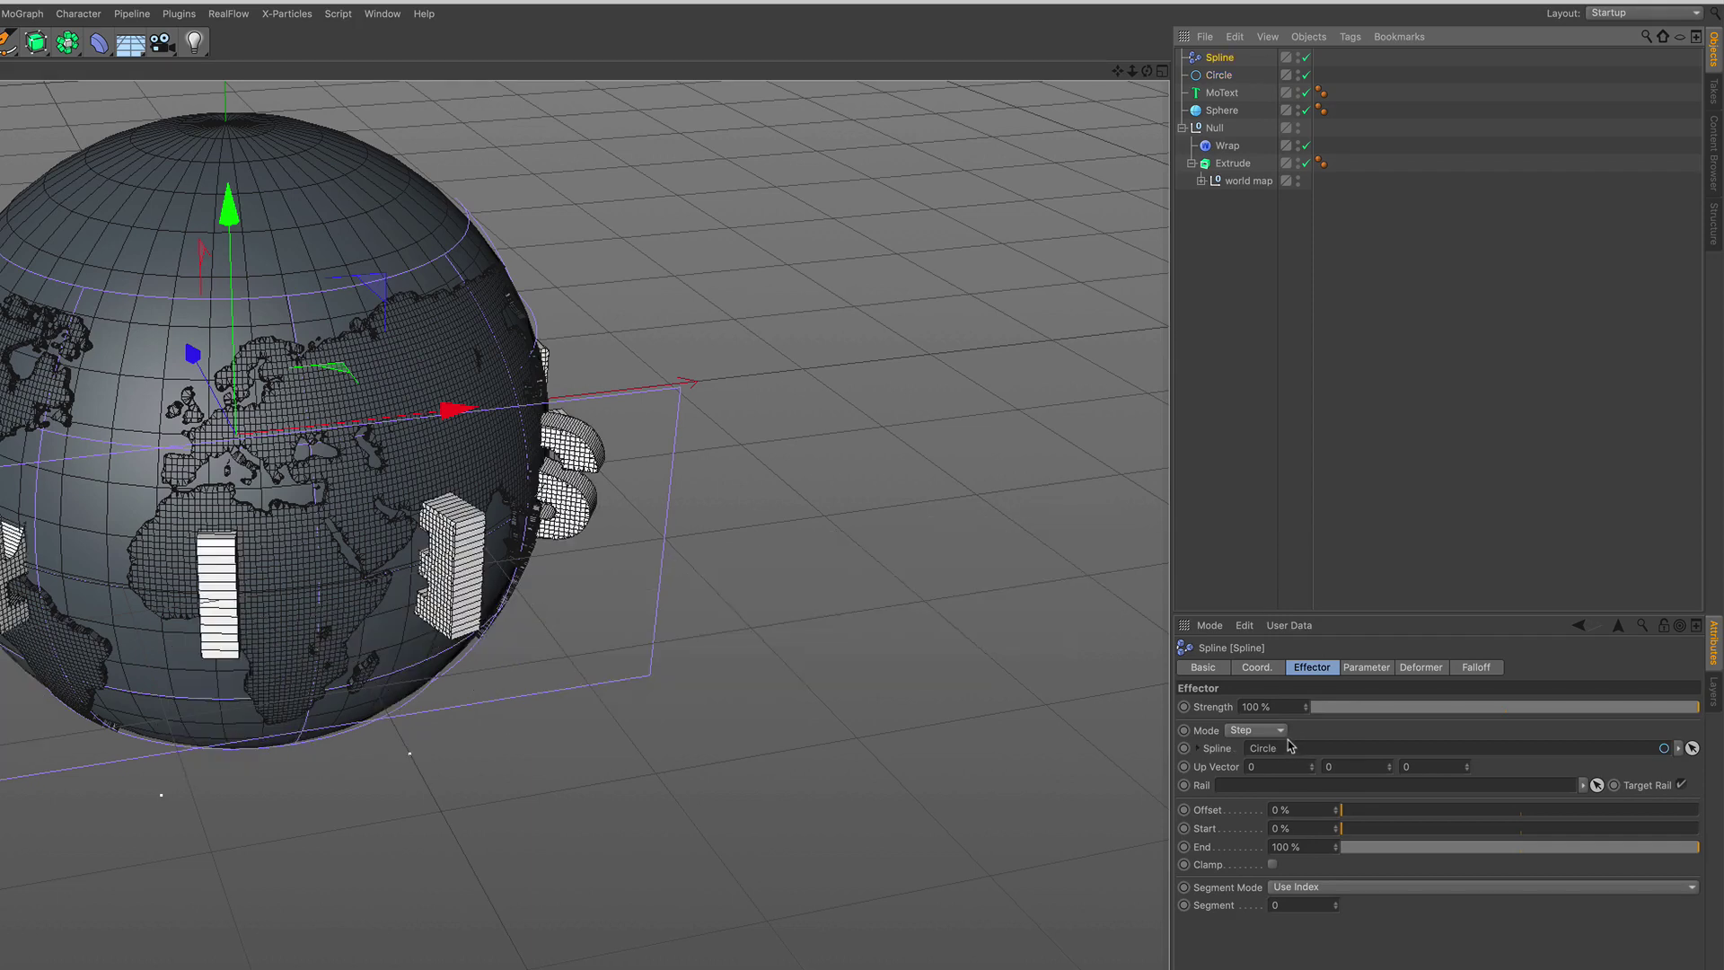
Set the Spline effector's rotation to P 180° and H 90°, and its offset to 4 %
click(1355, 669)
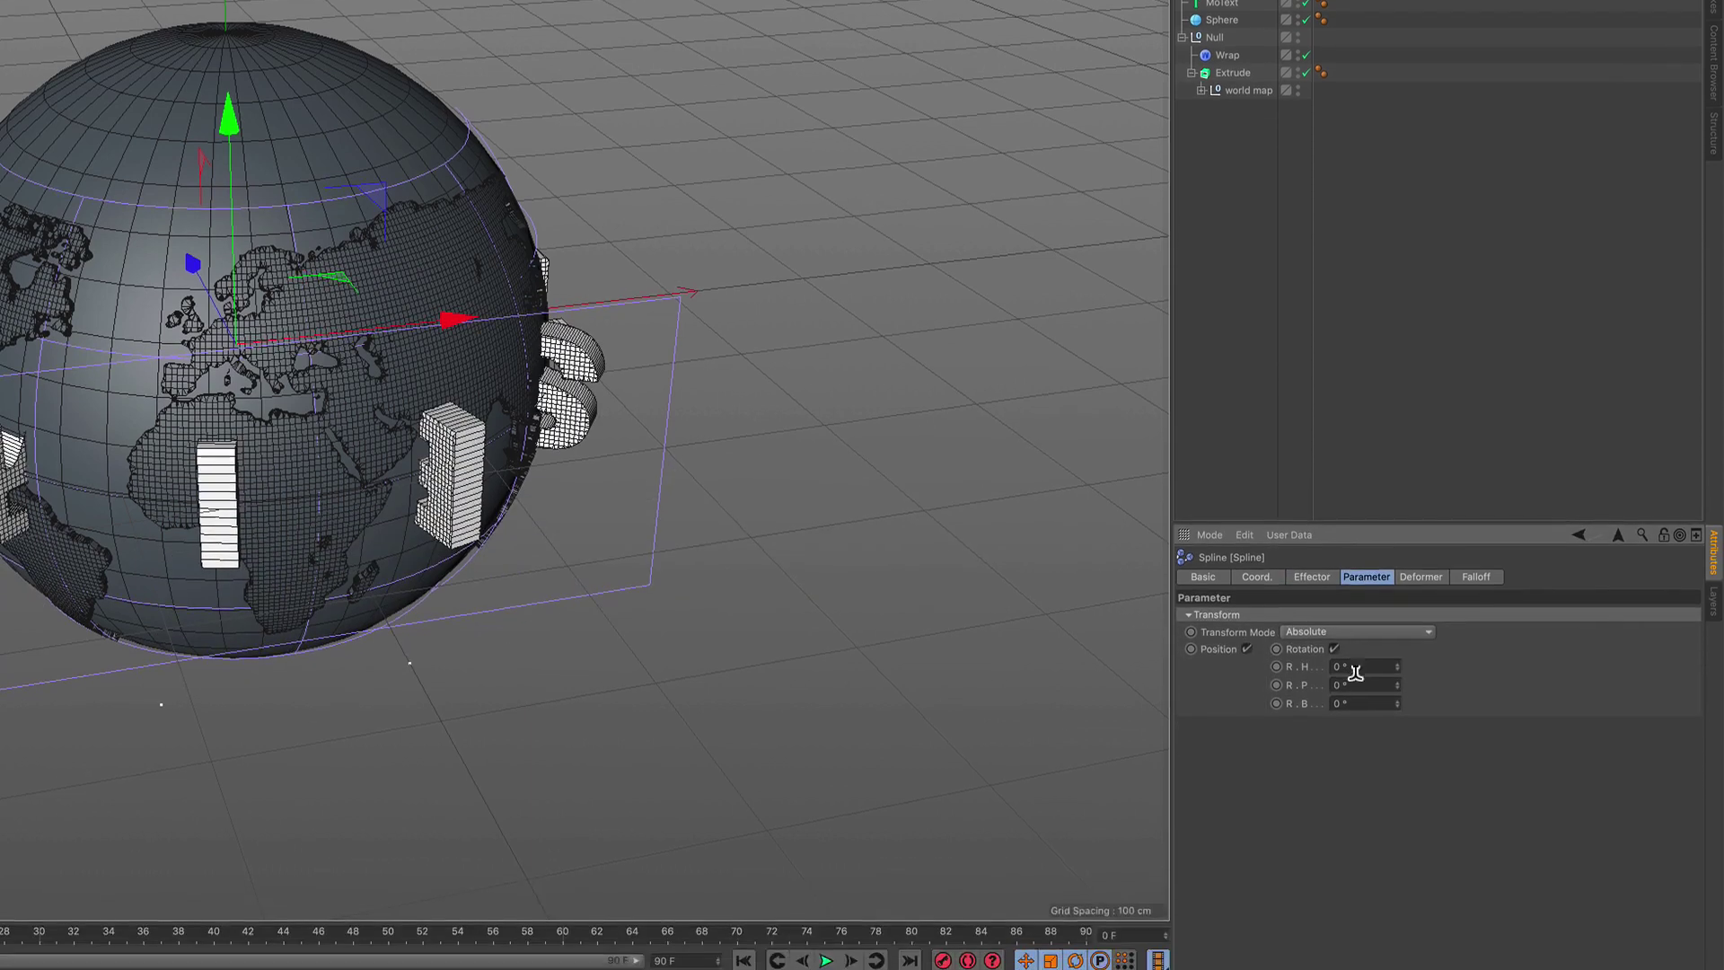
drag(1350, 775, 1308, 769)
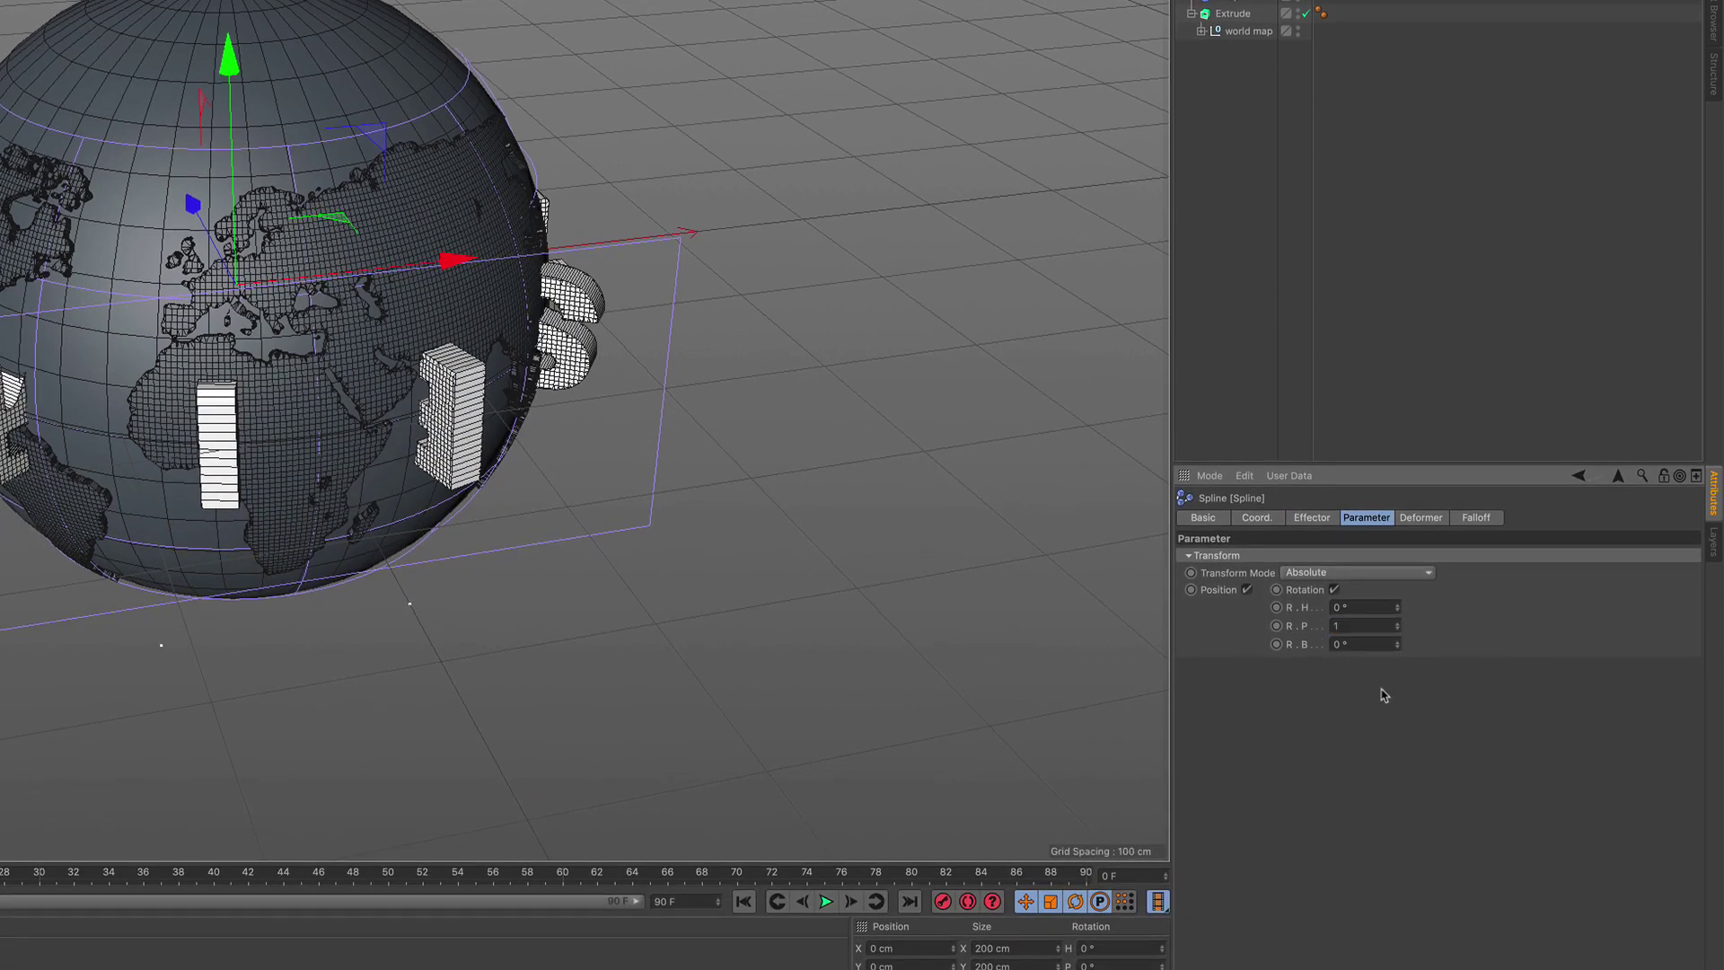
text(180)
key(Return)
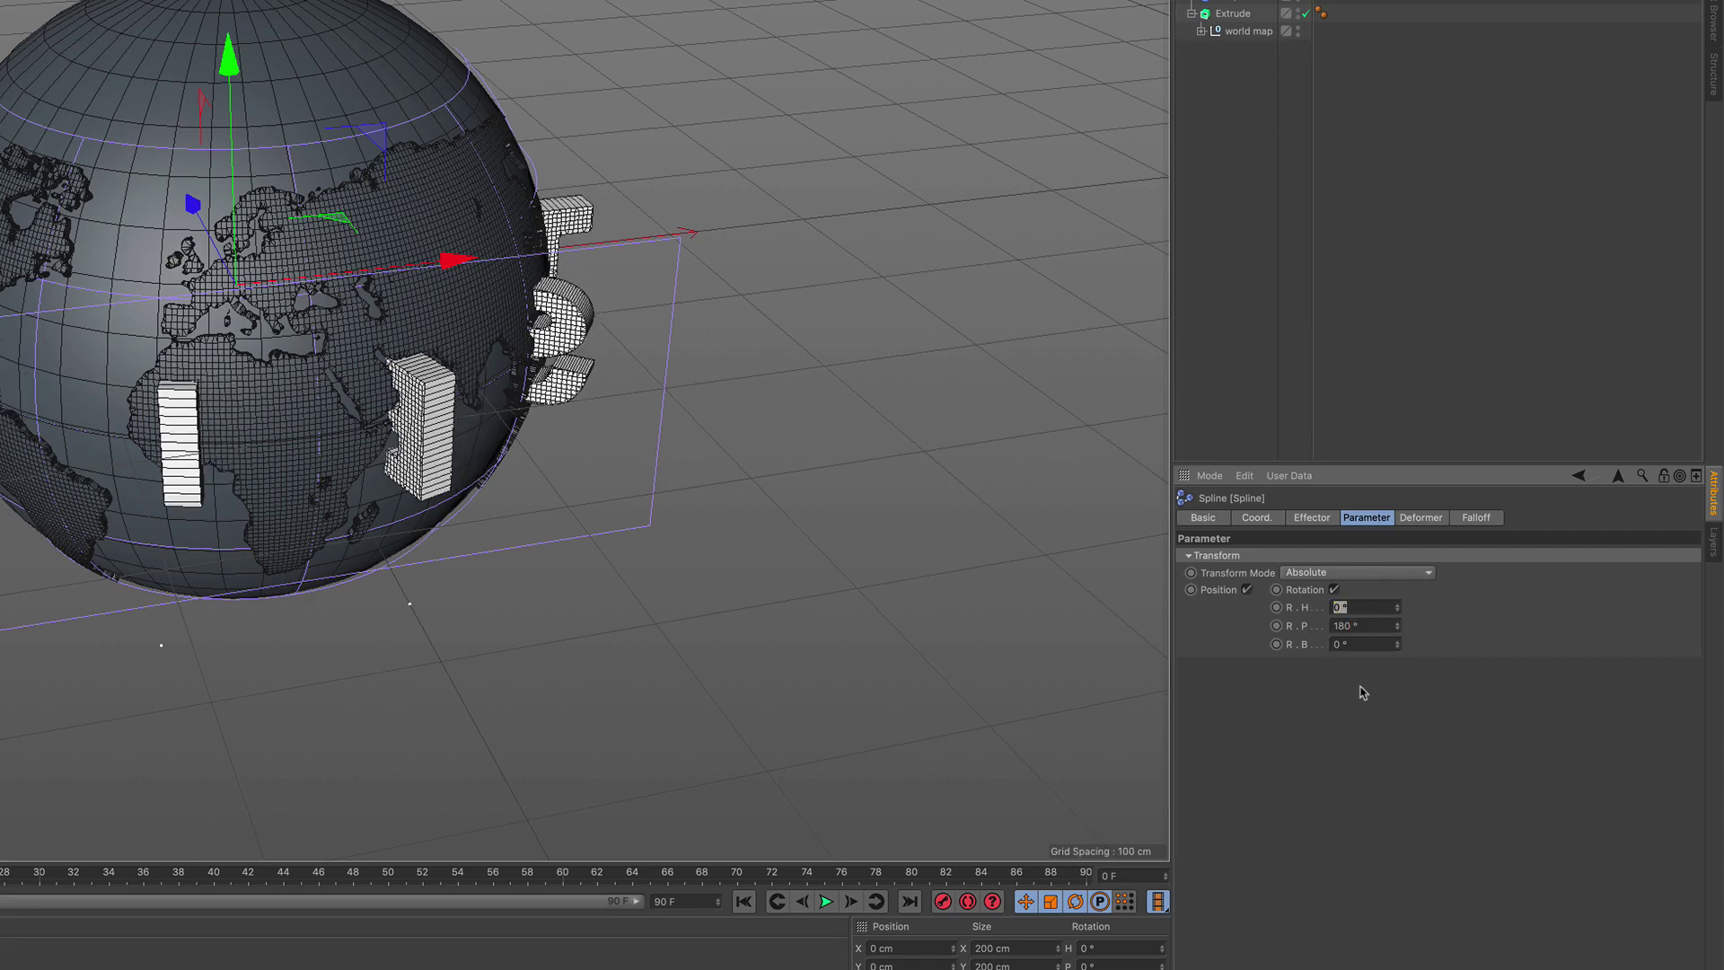
text(90)
key(Return)
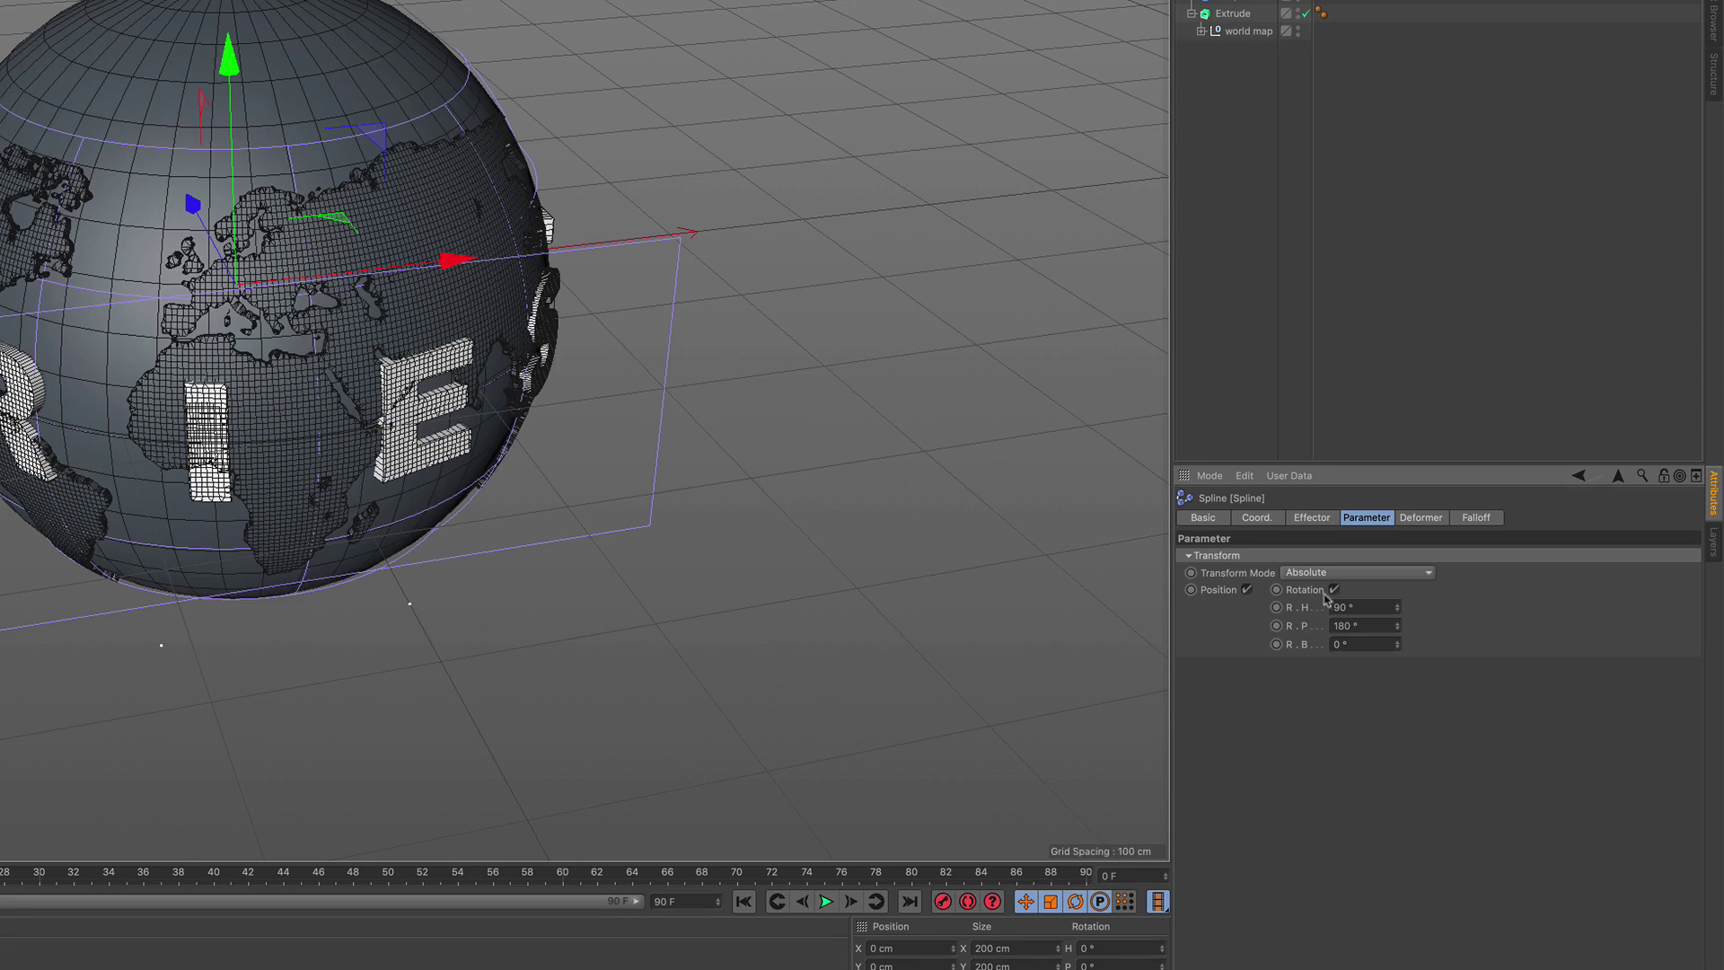
click(1318, 521)
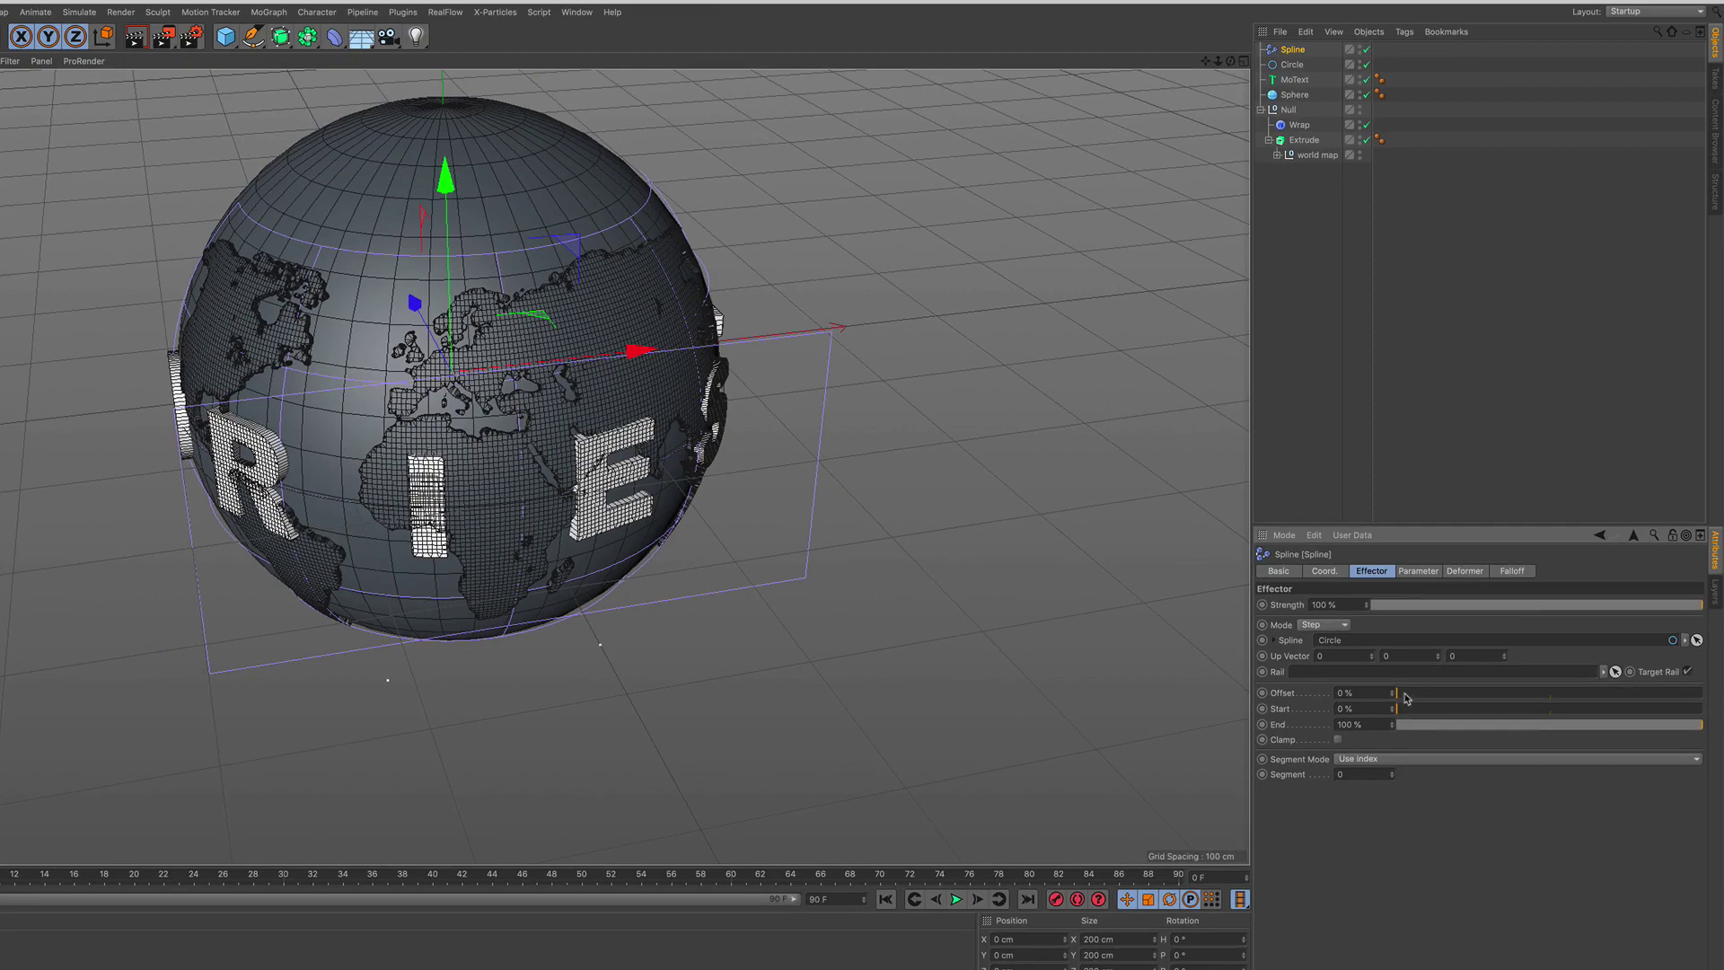
mouse_move(1405, 698)
mouse_down()
mouse_move(1554, 698)
mouse_move(1408, 702)
mouse_up()
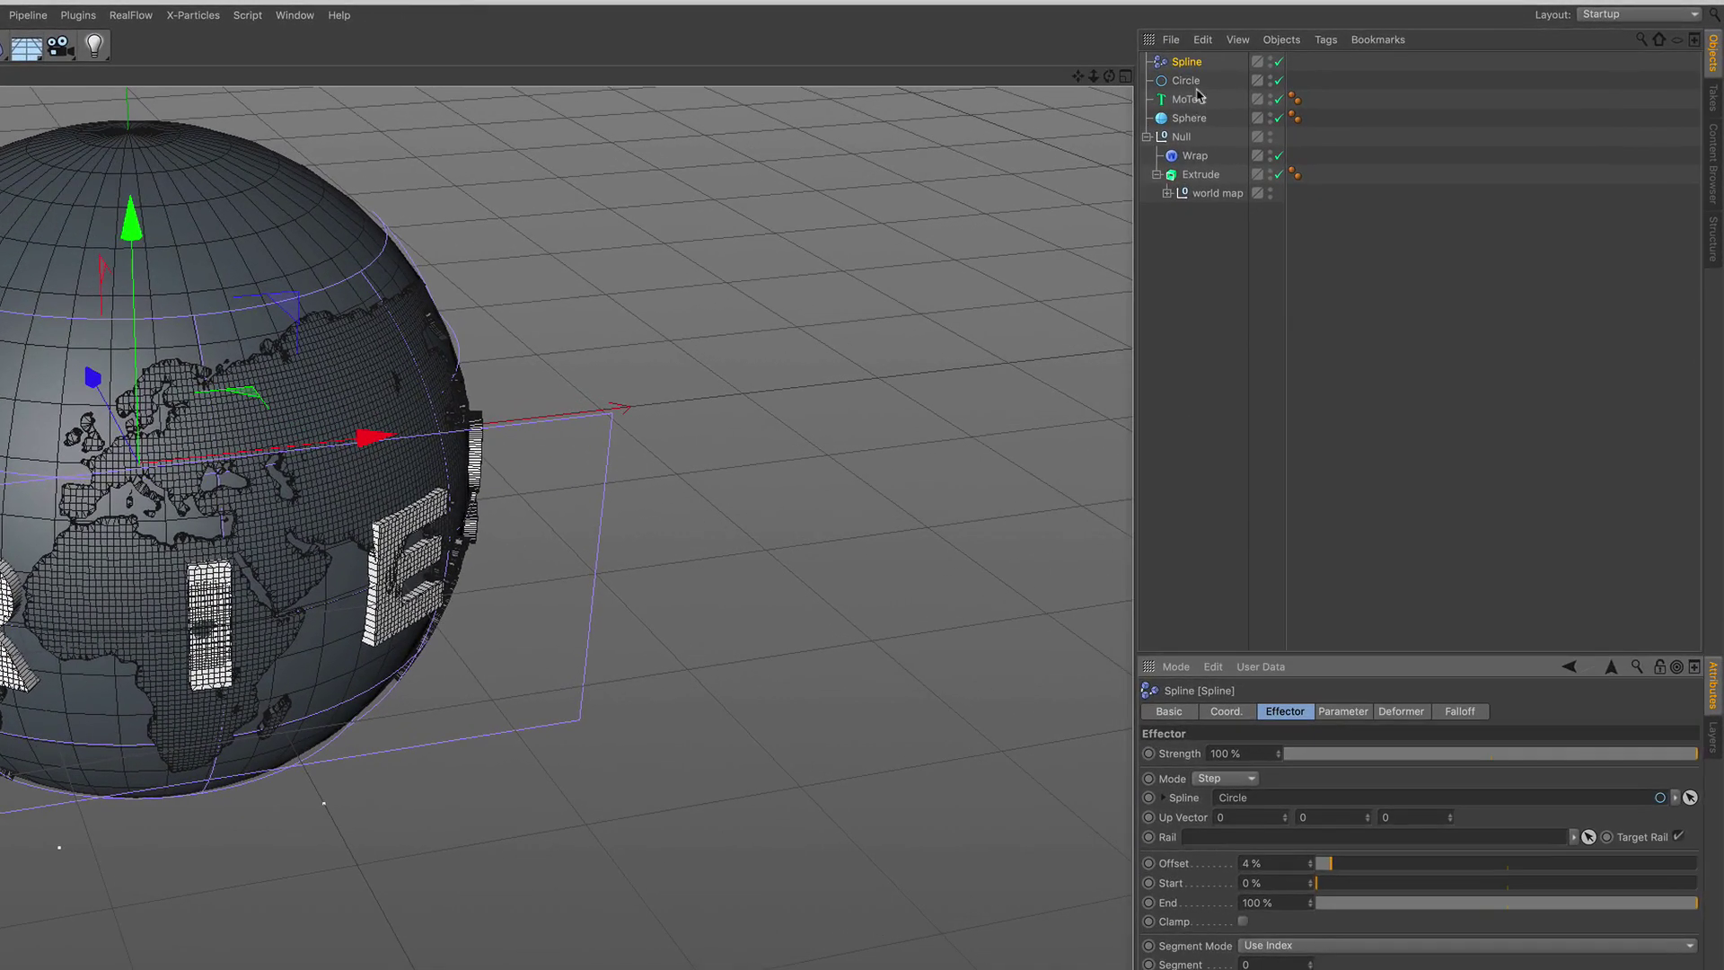
Enlarge the circle's radius to 220 cm so the letters stand clear of the globe
click(1292, 64)
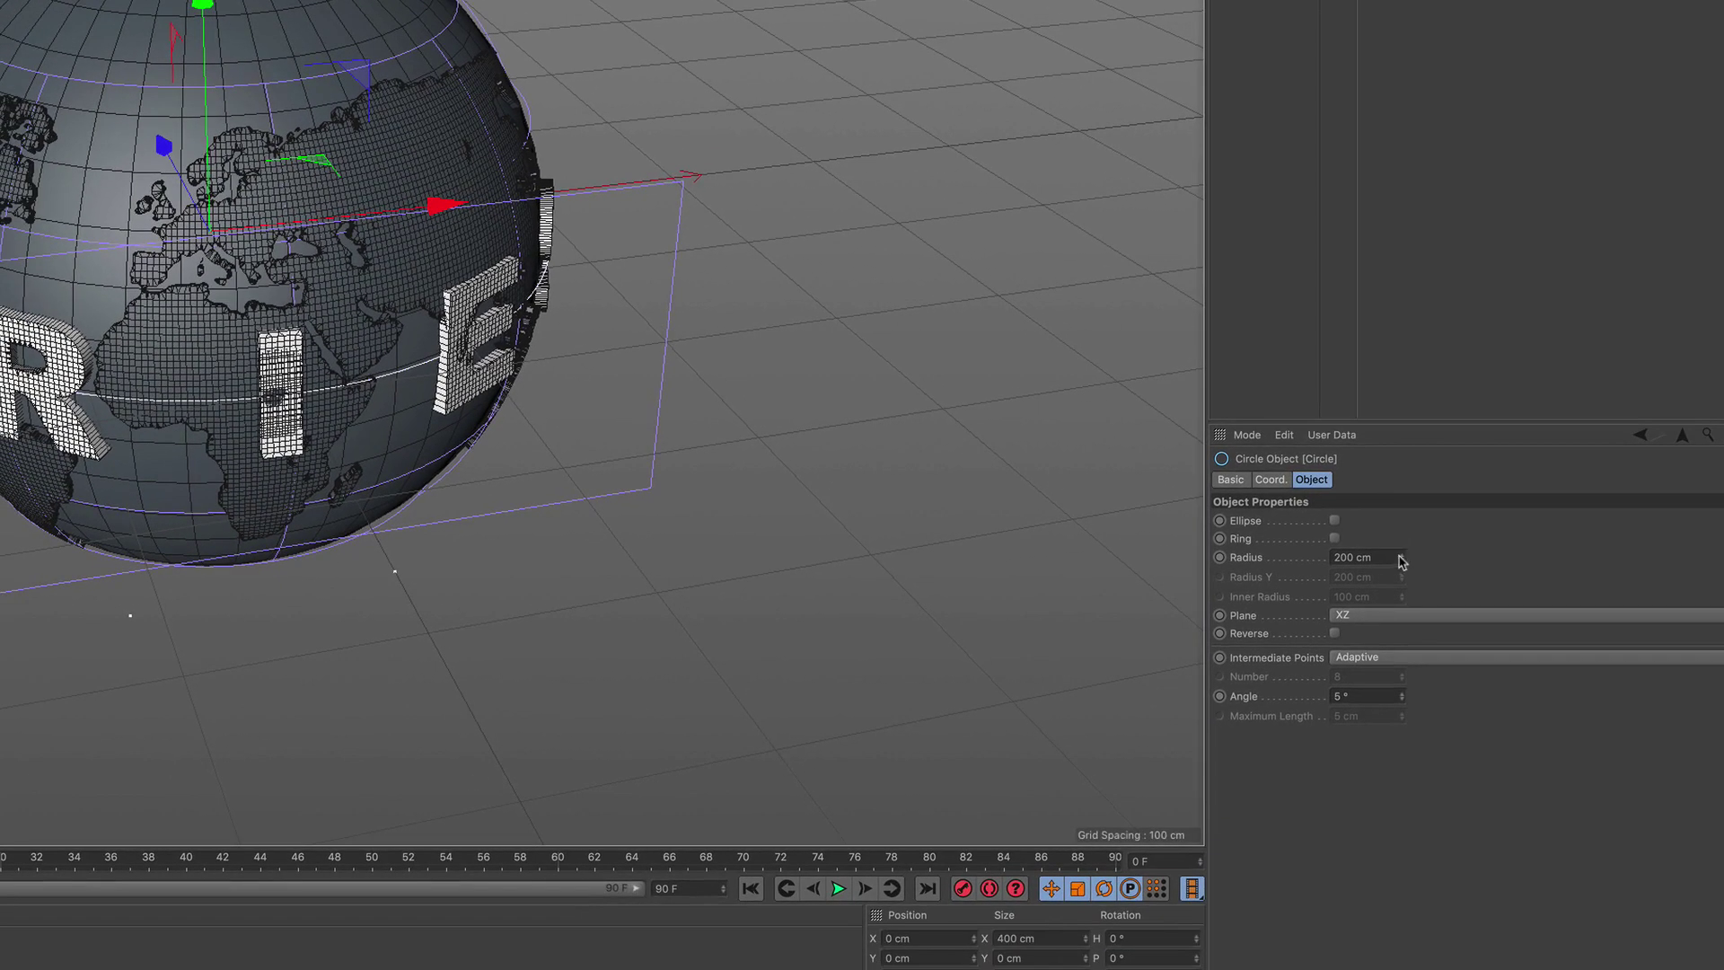
drag(1403, 561, 1405, 561)
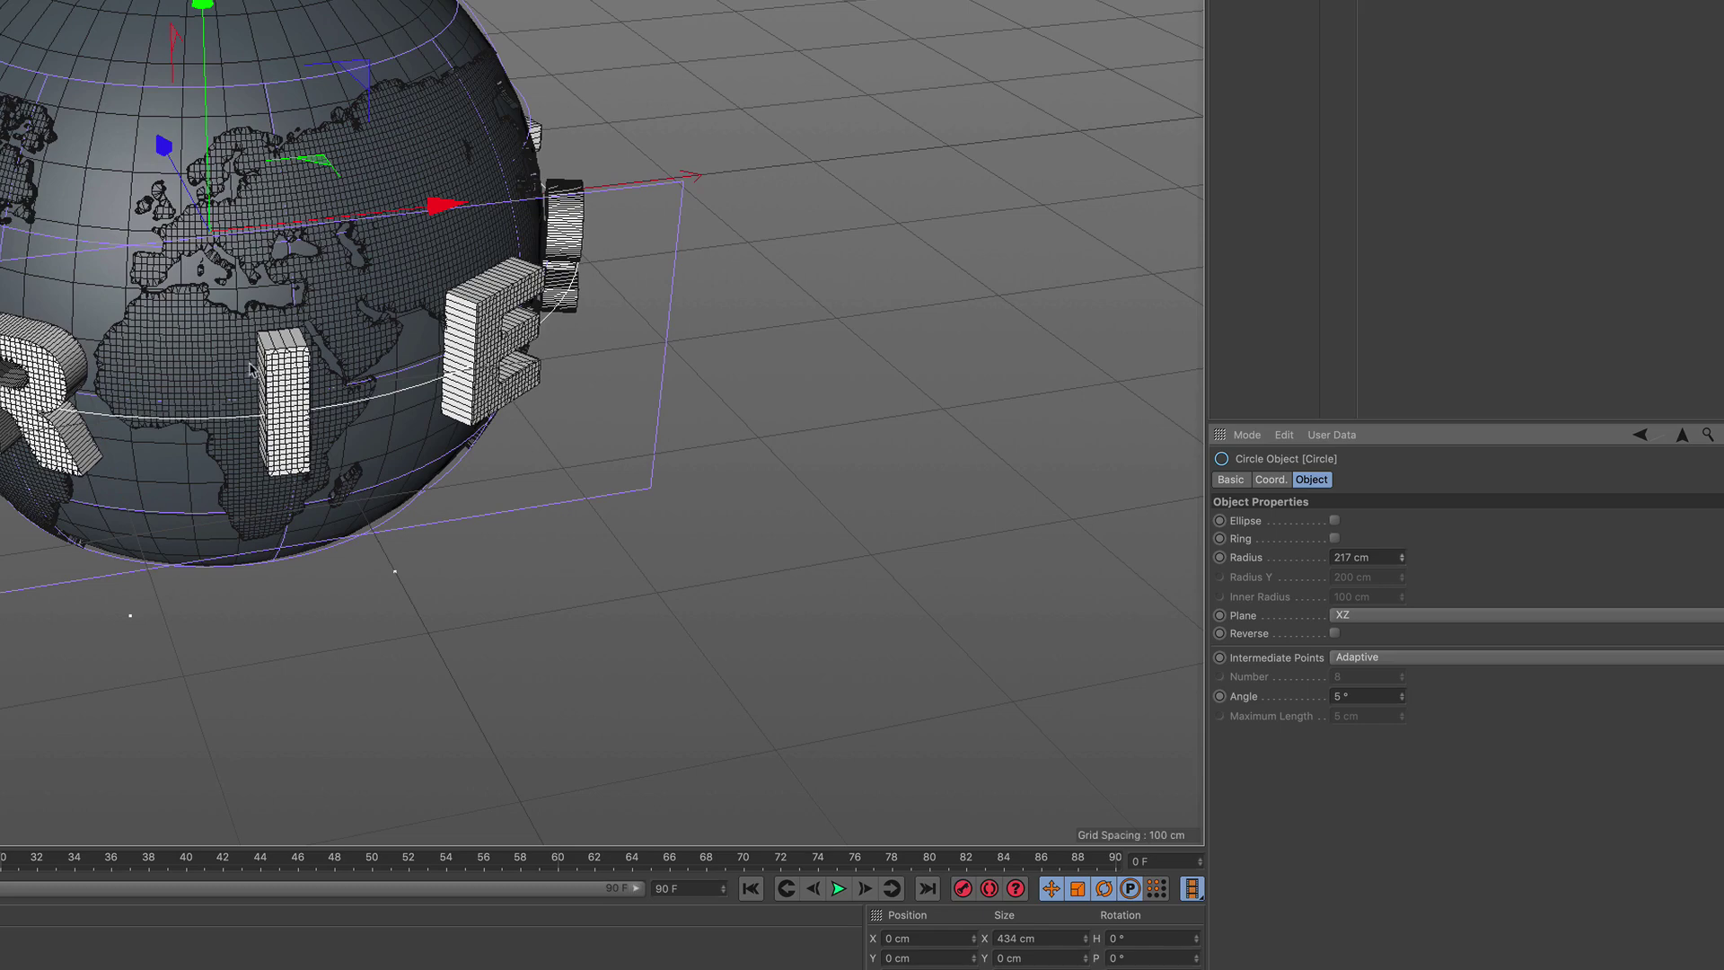
scroll(249, 368, up, 5)
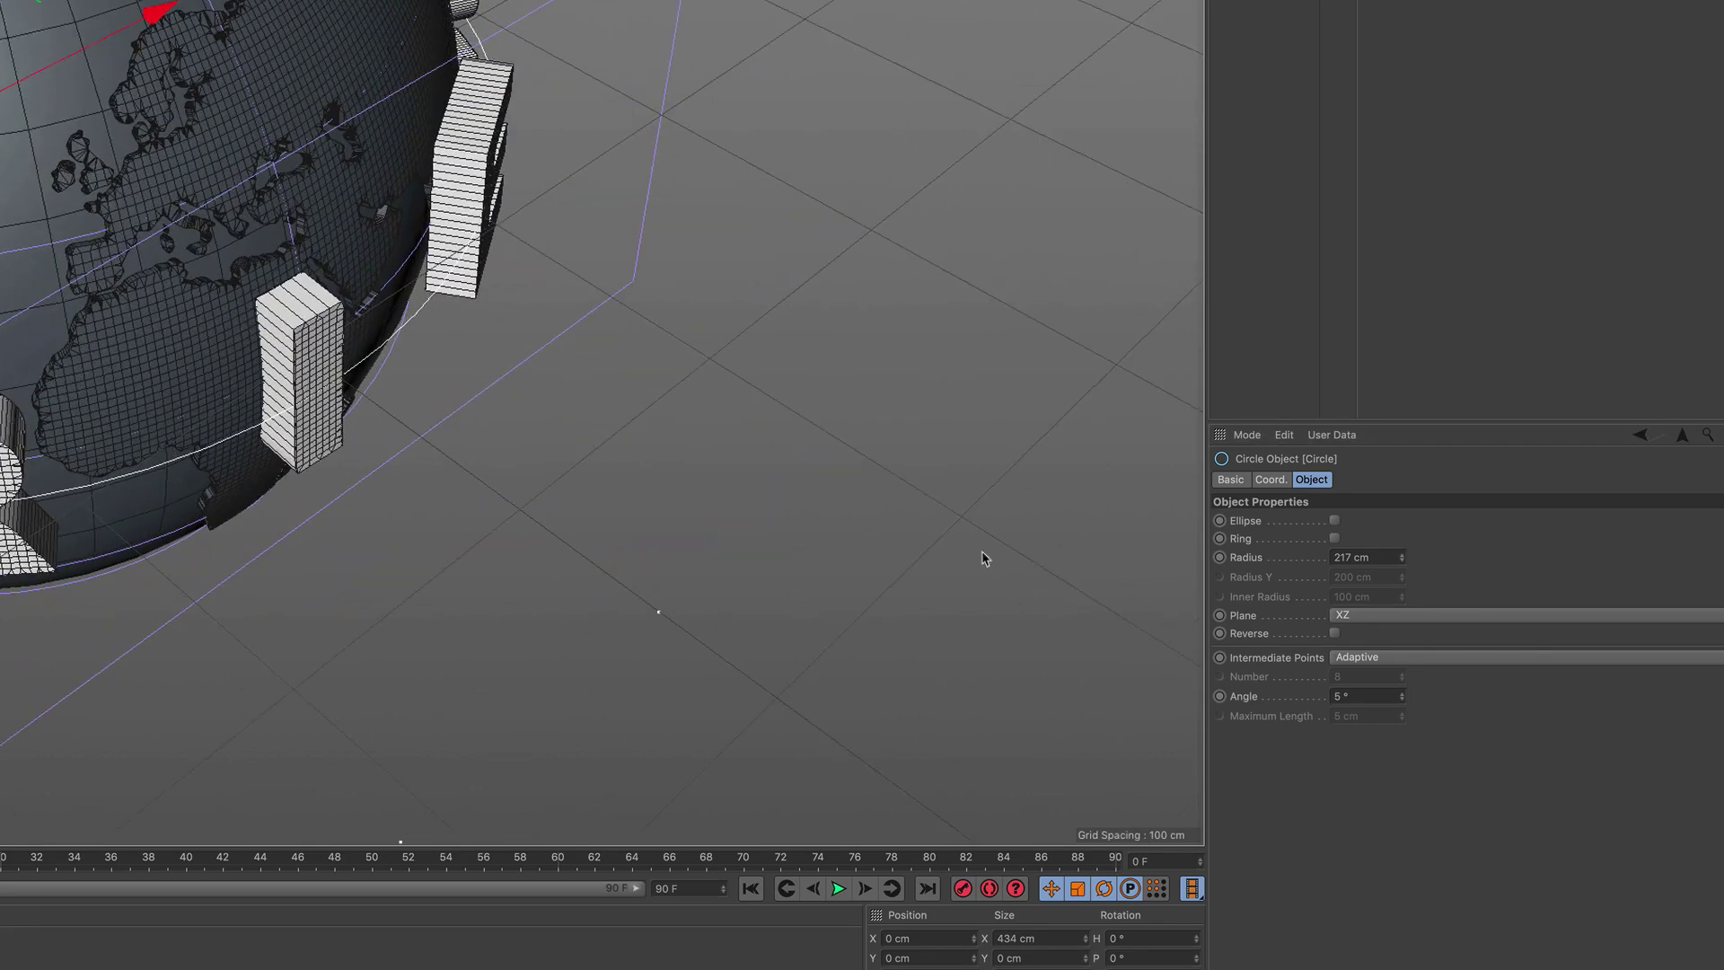
drag(1403, 558, 1405, 573)
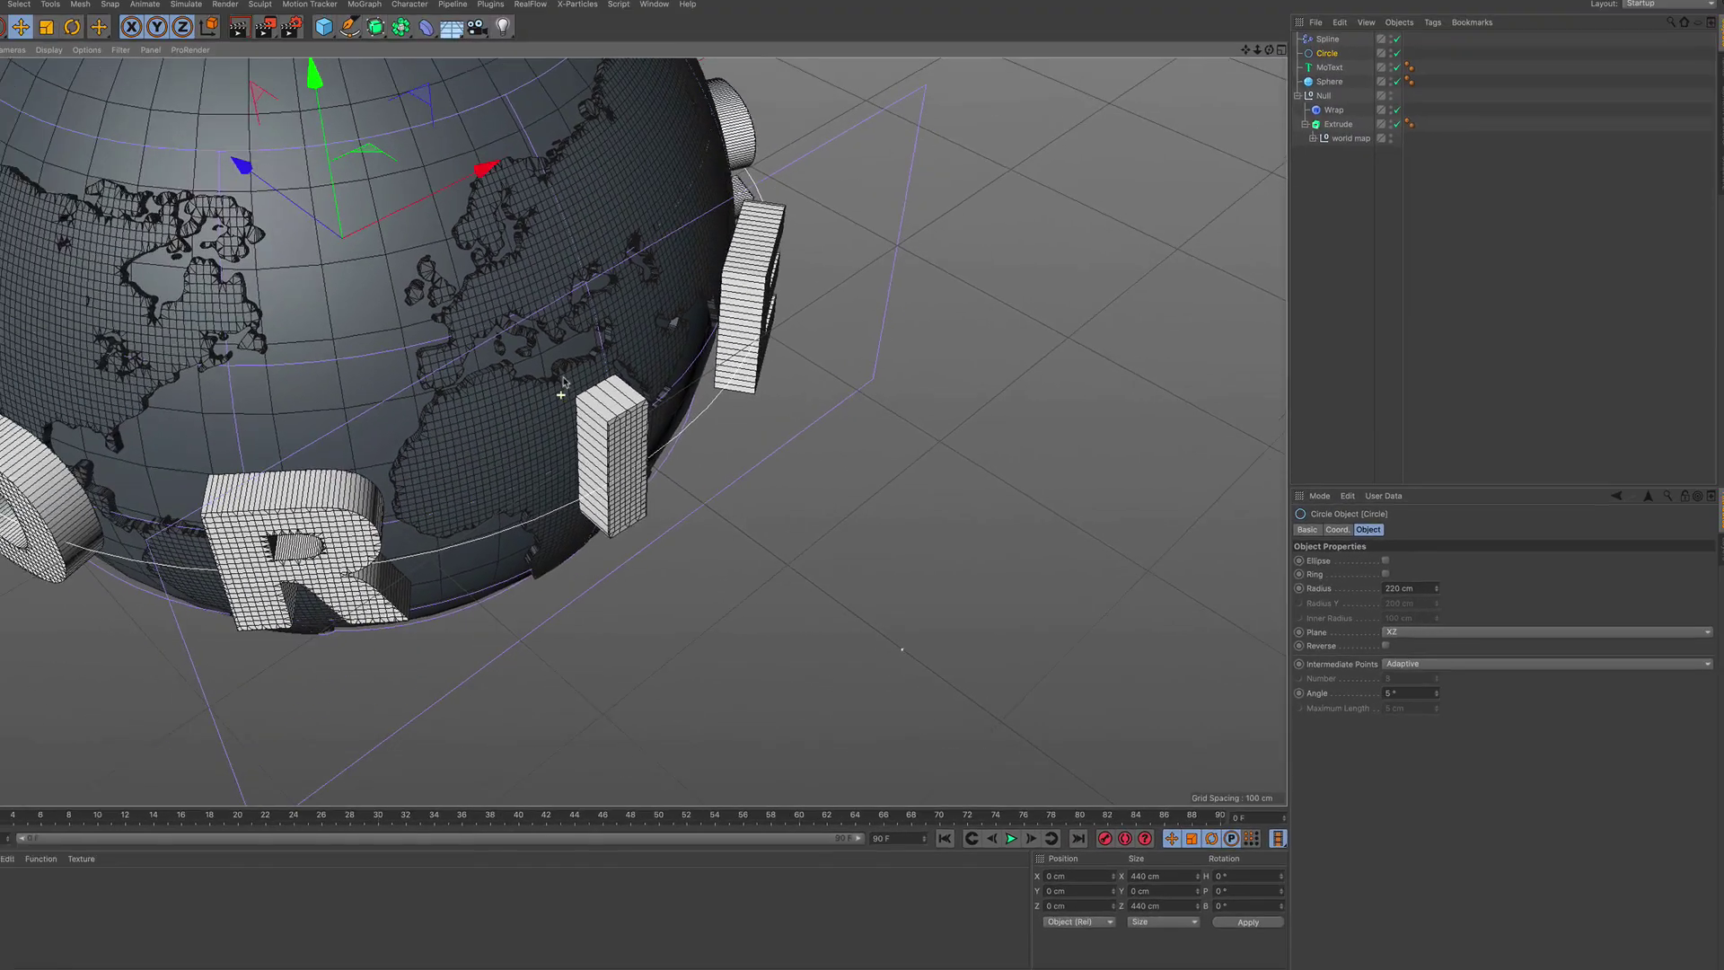
Set the Spline effector's start to 46 % to bring the letters closer together around the globe
alt+drag(247, 292, 269, 250)
alt+middle_drag(269, 251, 382, 332)
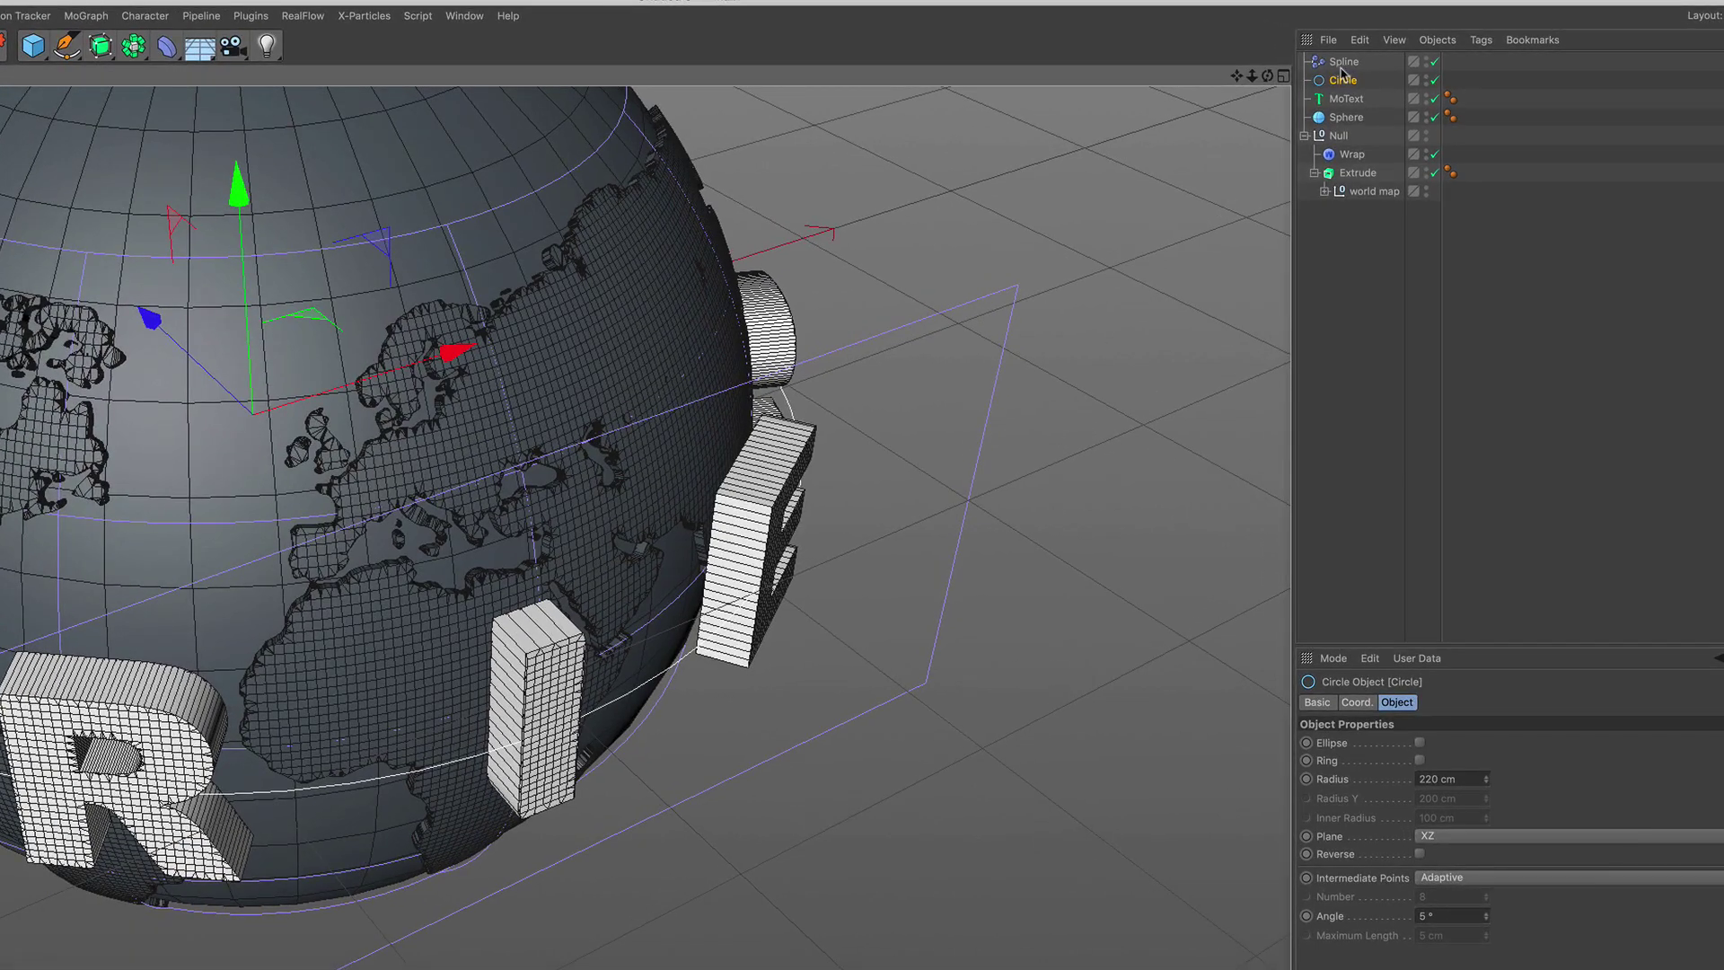
click(1343, 62)
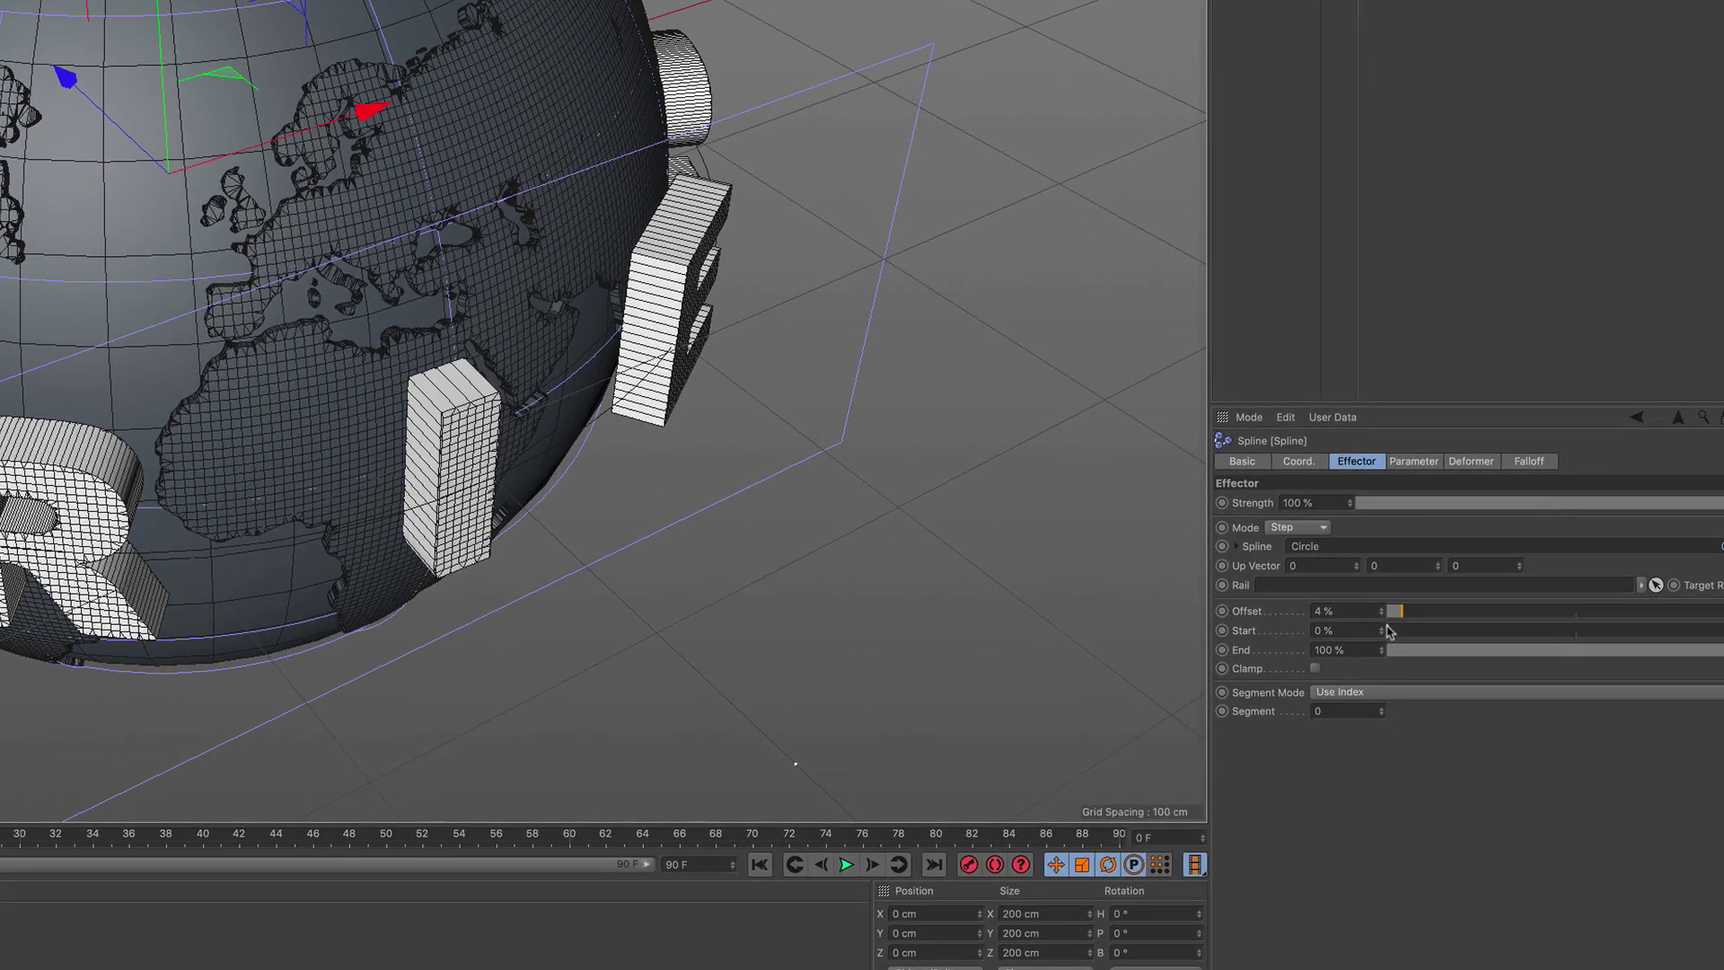
drag(1388, 630, 1562, 636)
mouse_move(261, 324)
alt+mouse_down()
mouse_move(181, 302)
mouse_move(251, 217)
alt+mouse_up()
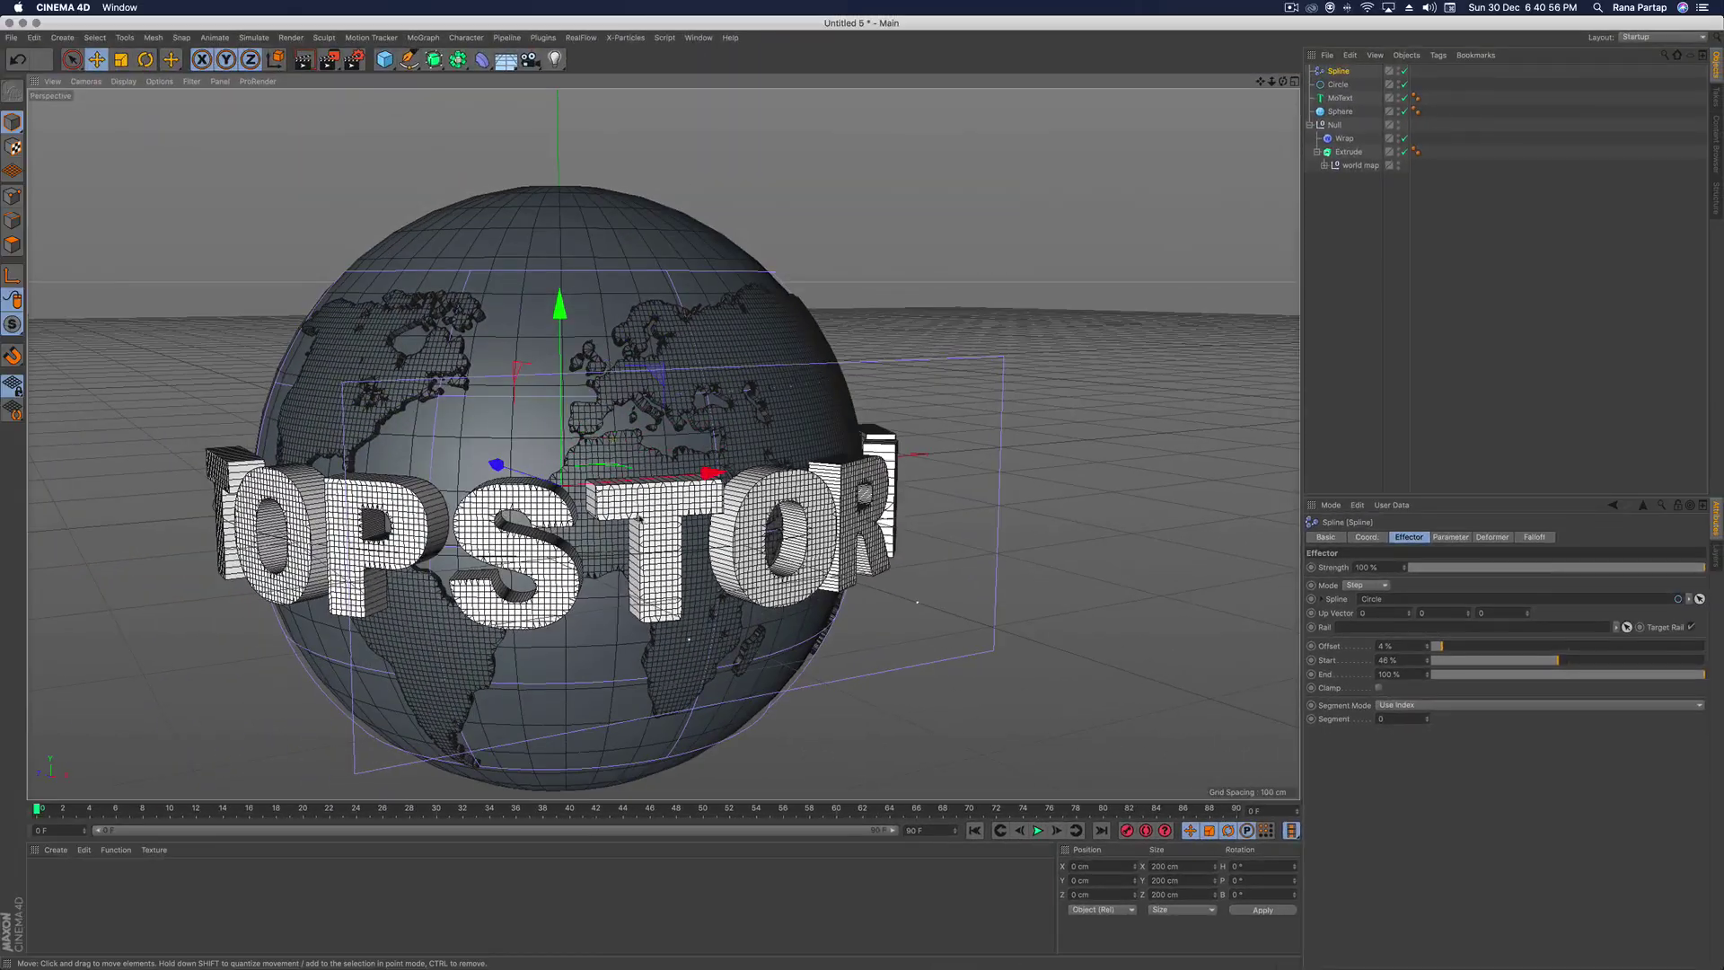
Reduce the MoText's height to 80 cm
alt+middle_drag(640, 518, 700, 438)
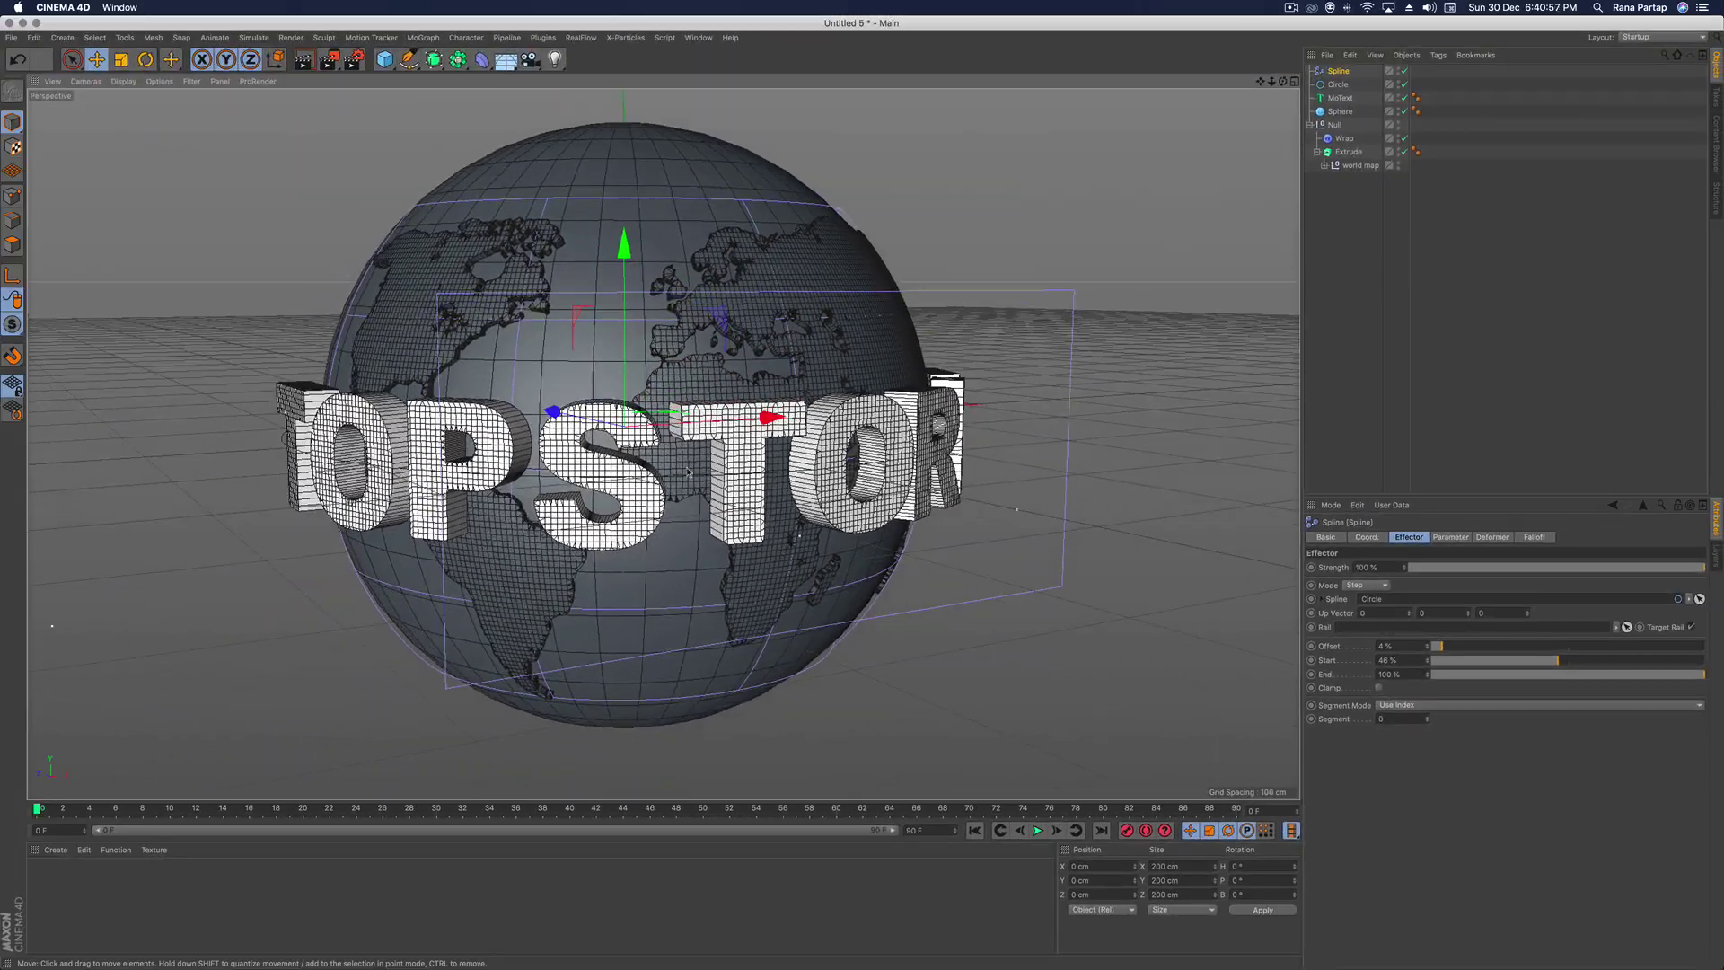
scroll(686, 449, up, 2)
alt+drag(646, 480, 669, 446)
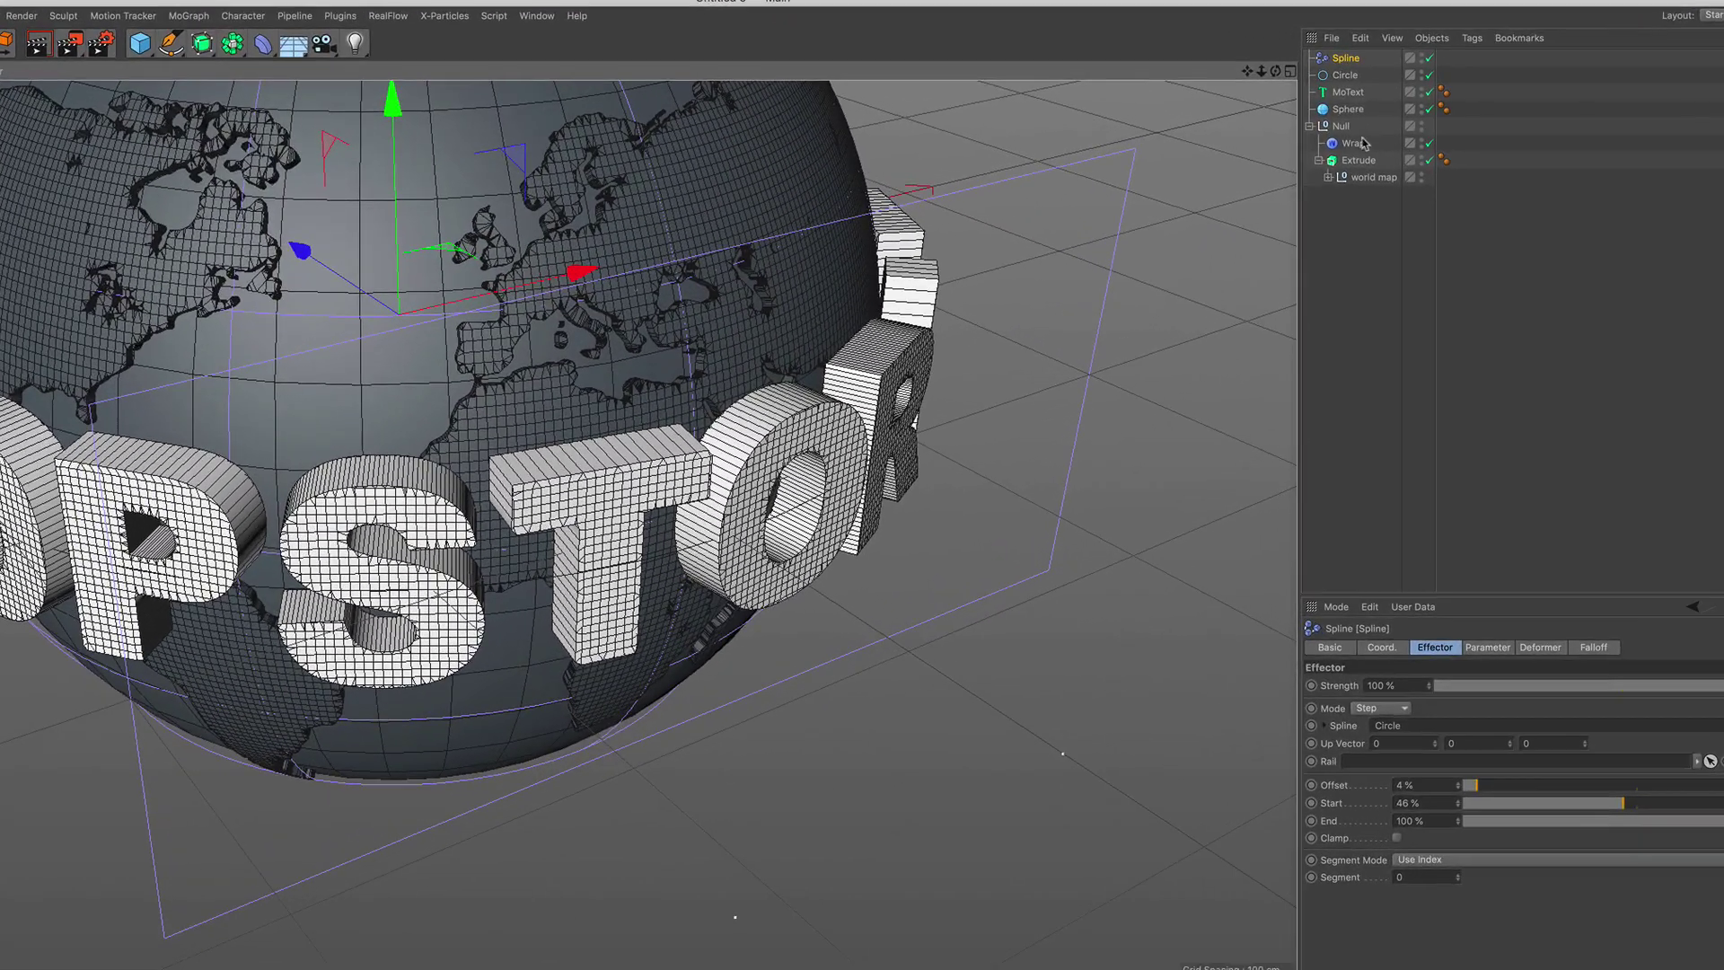
click(1342, 98)
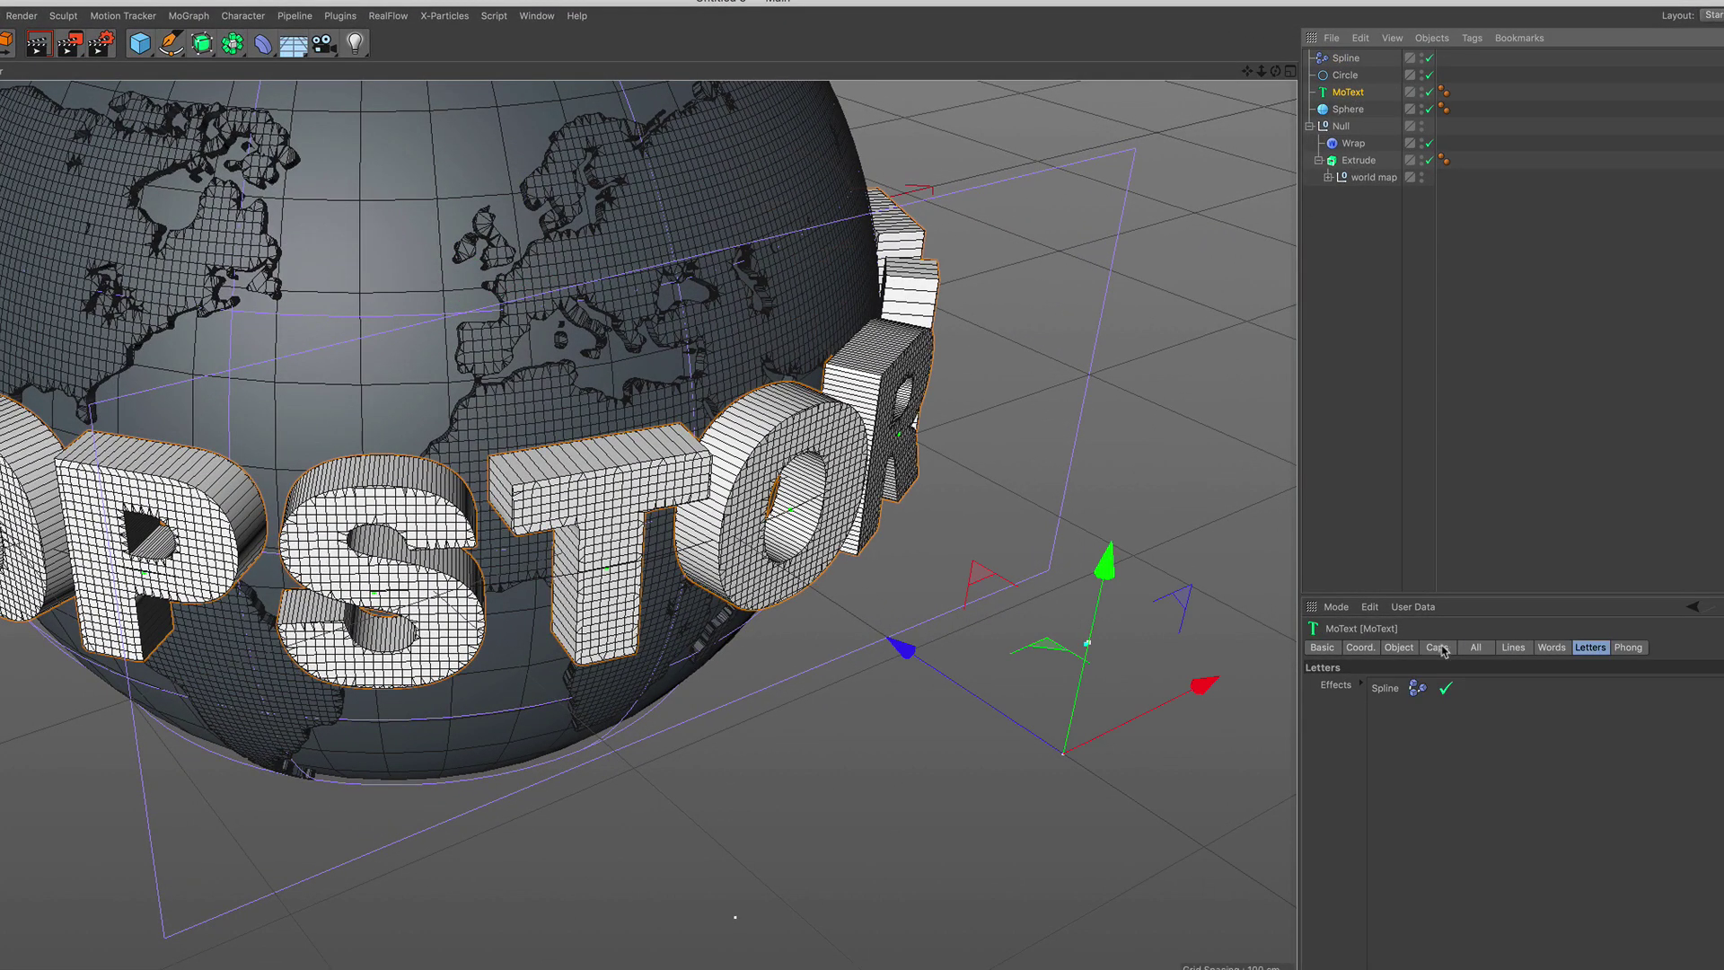
click(1401, 647)
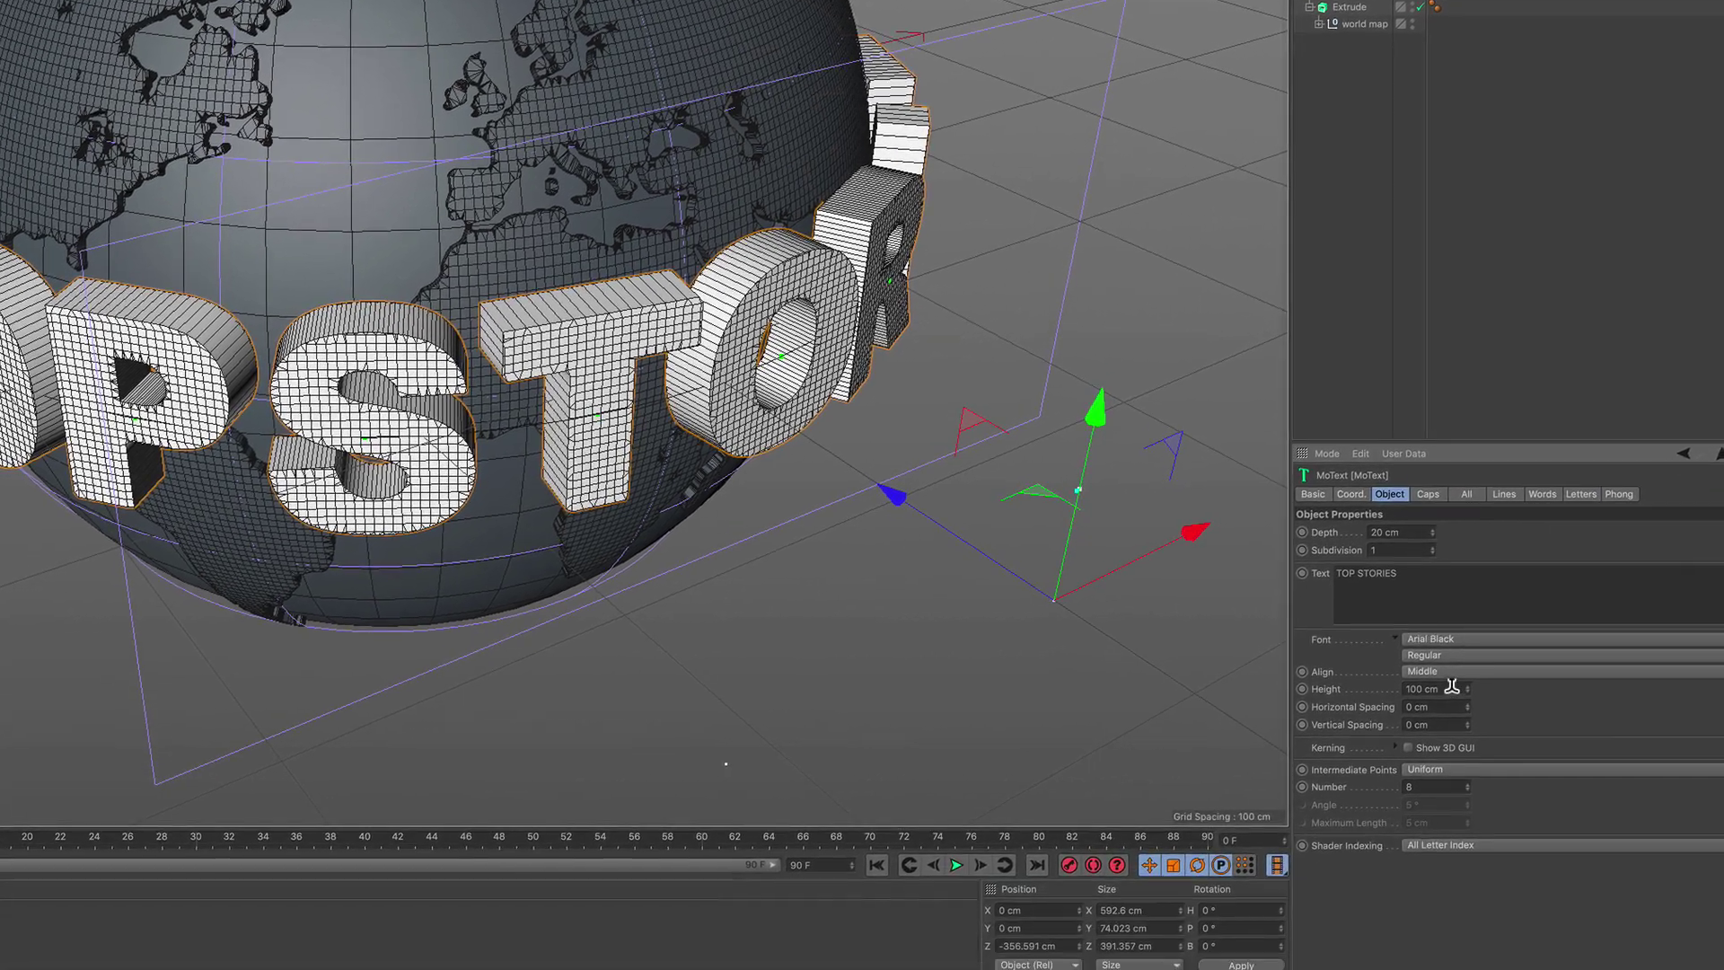
click(1429, 842)
text(80)
key(Return)
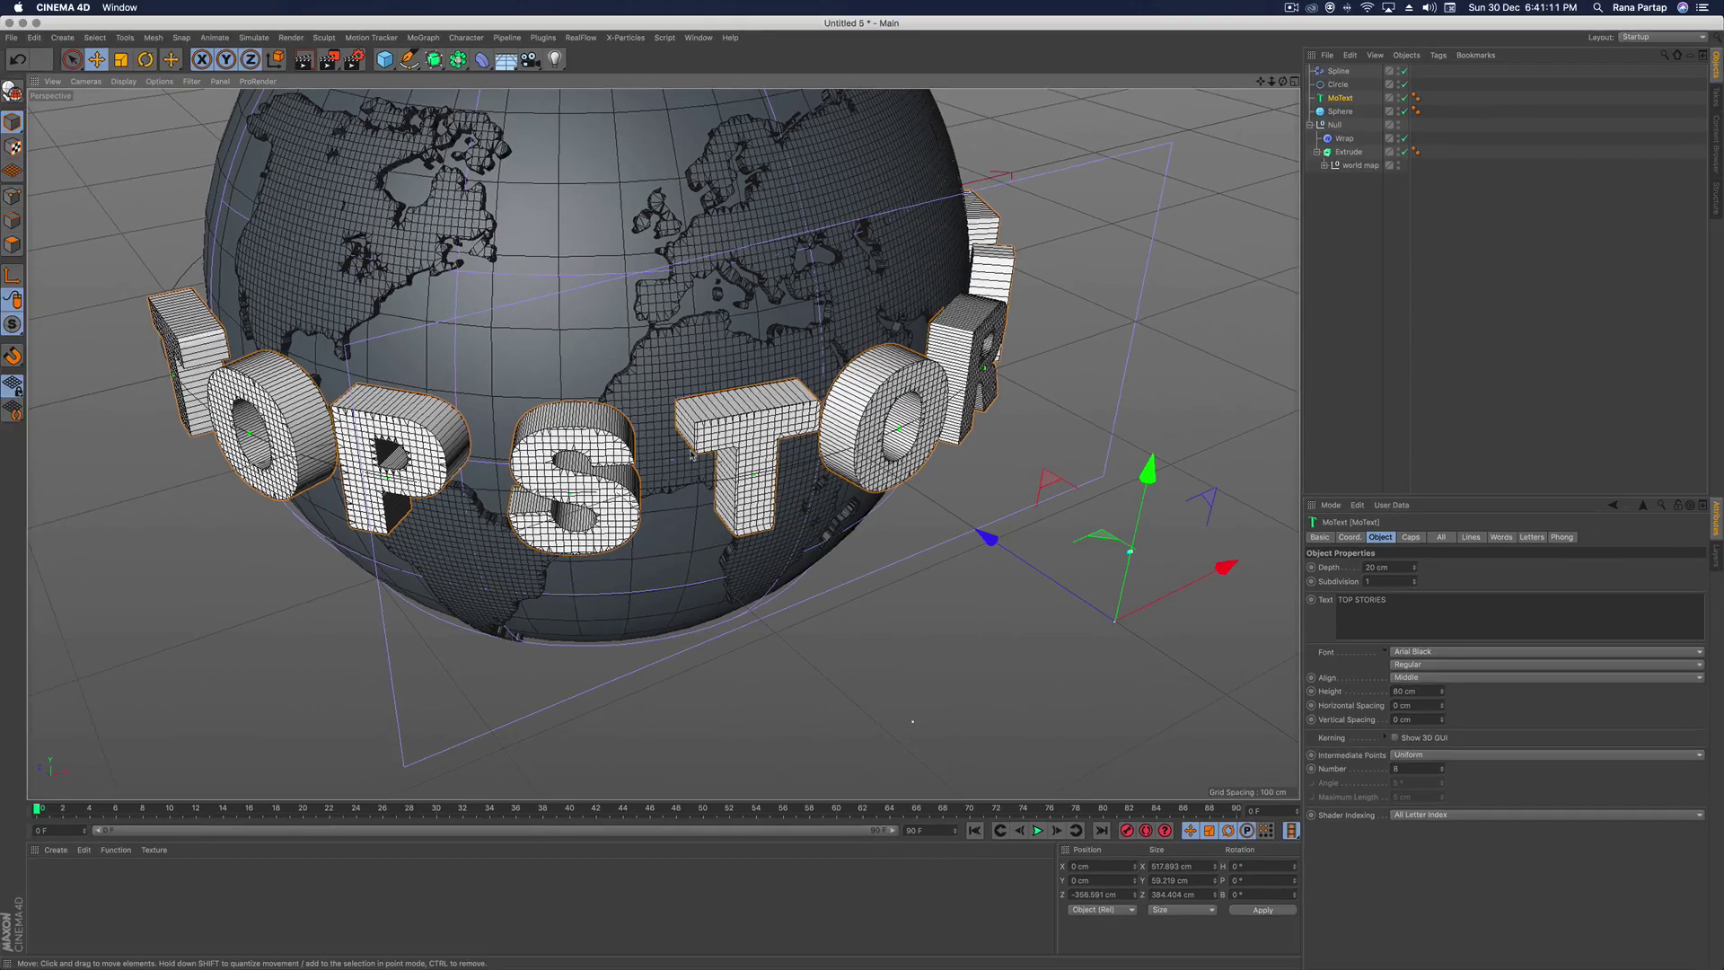
Raise the Spline effector's offset to 8 % to shift the letters along the circle
scroll(692, 455, down, 3)
mouse_move(693, 495)
alt+mouse_down()
mouse_move(690, 409)
mouse_move(688, 505)
alt+mouse_up()
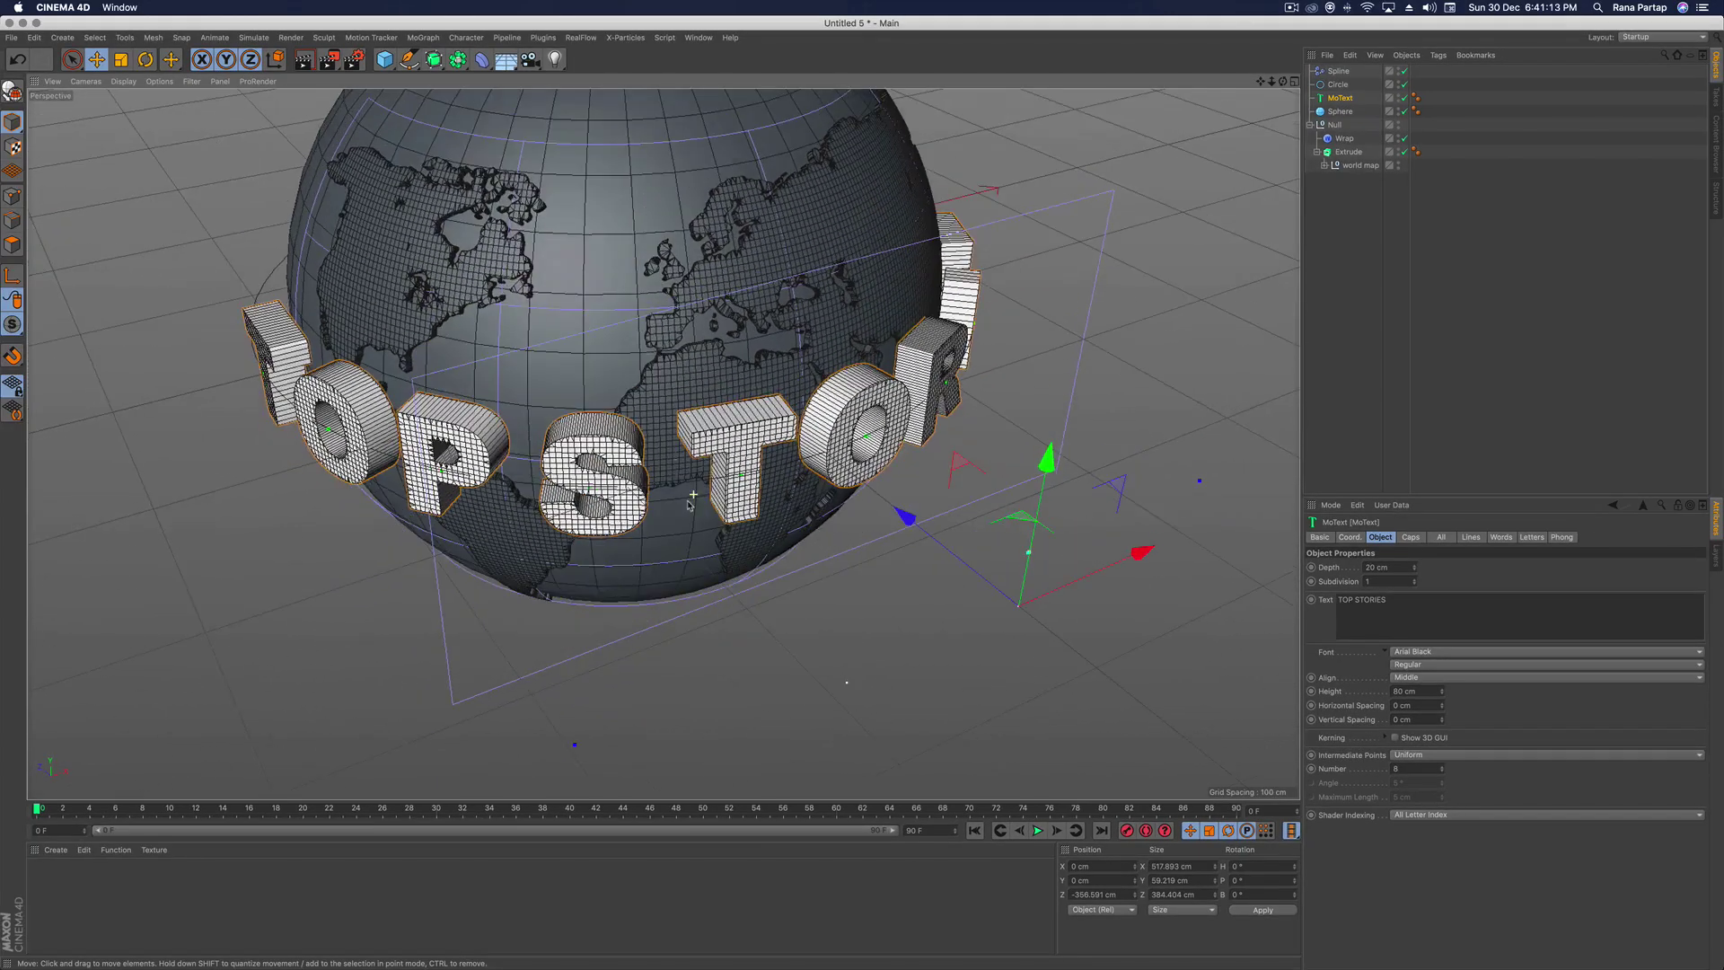
scroll(690, 505, up, 3)
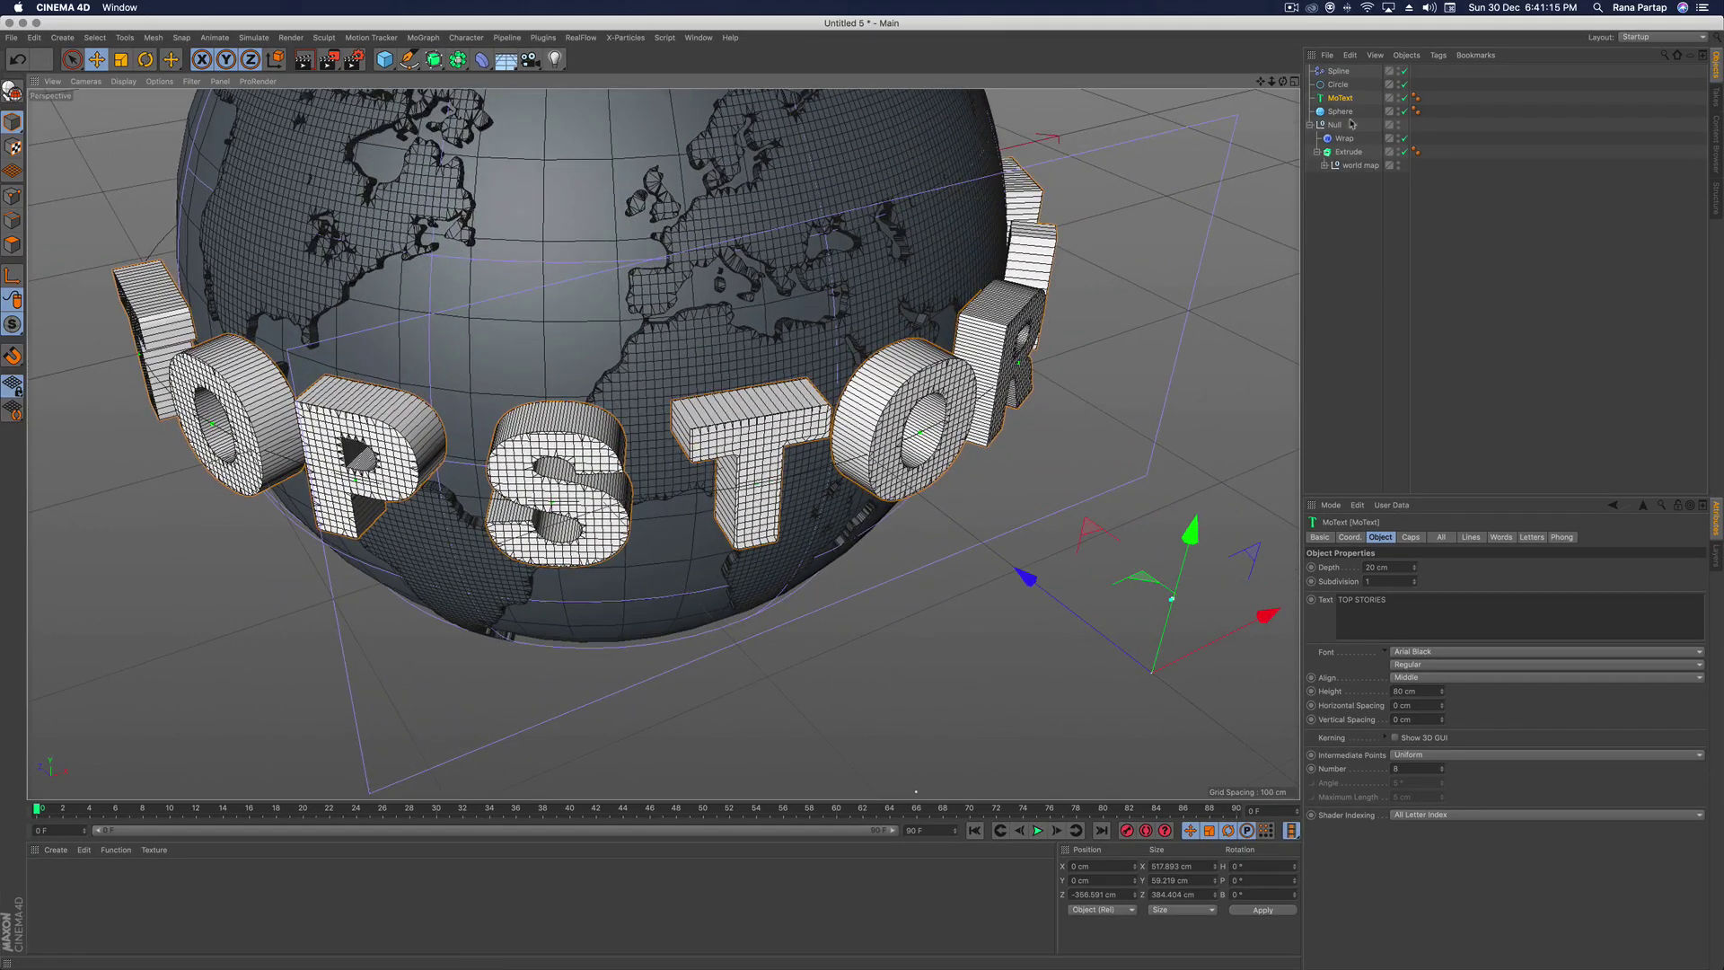
click(1338, 71)
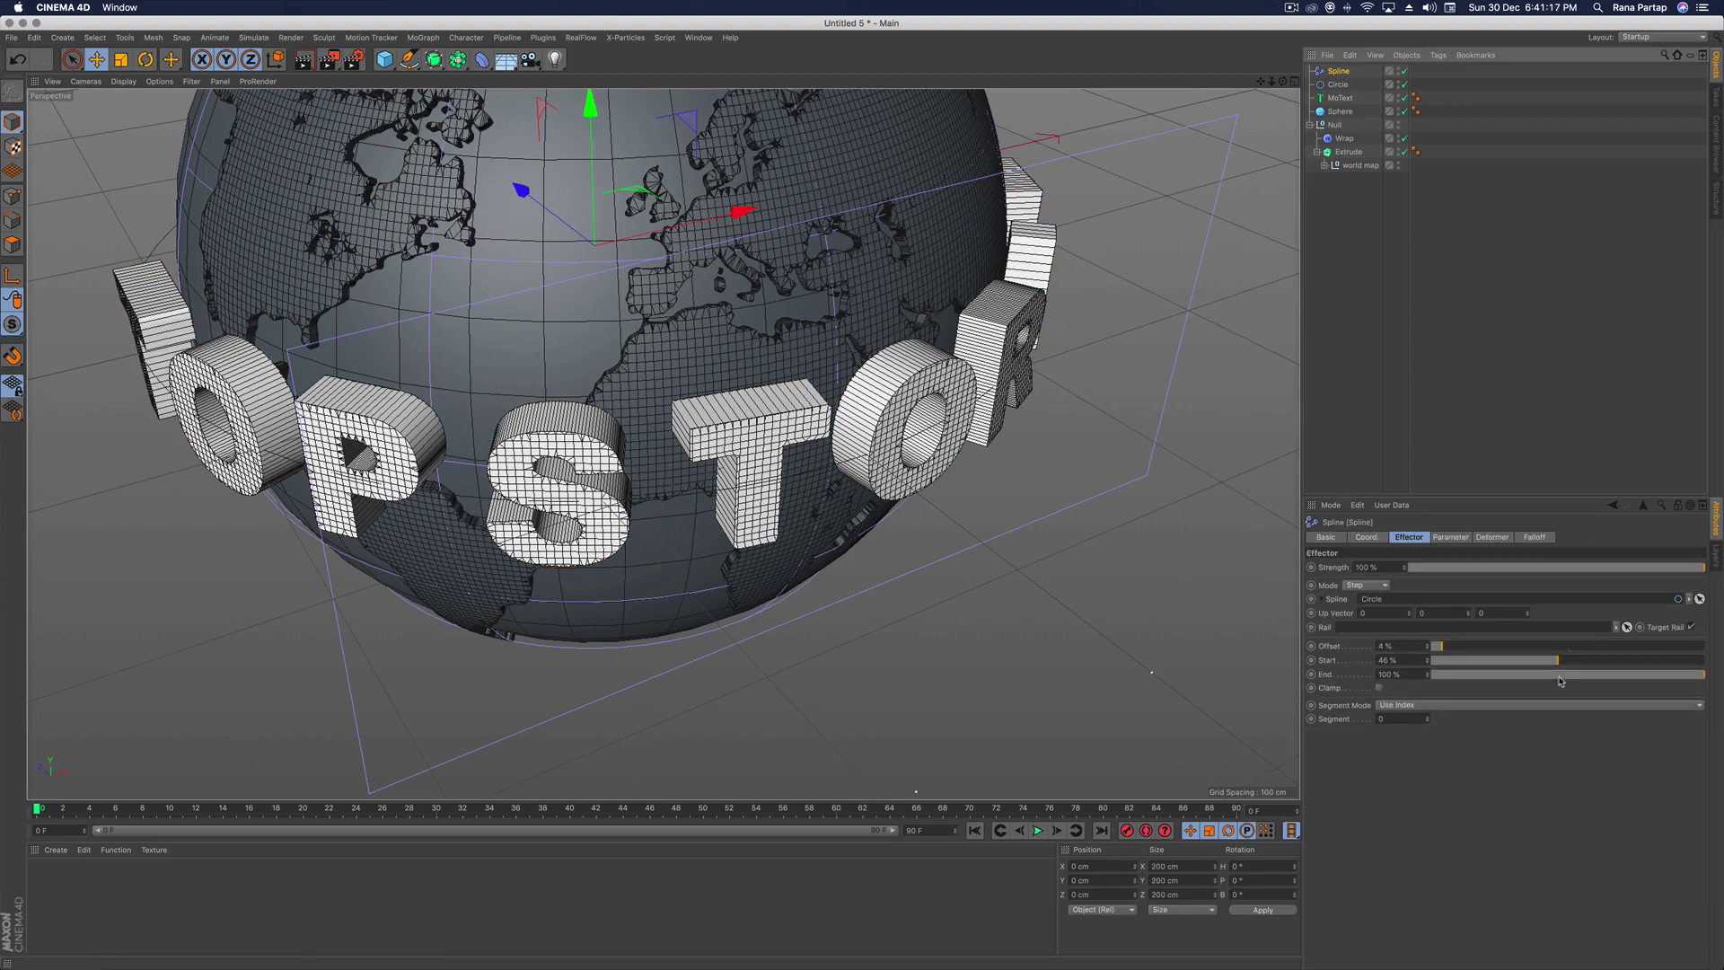
mouse_move(1442, 649)
mouse_down()
mouse_move(1538, 652)
mouse_move(1456, 654)
mouse_up()
scroll(718, 432, down, 3)
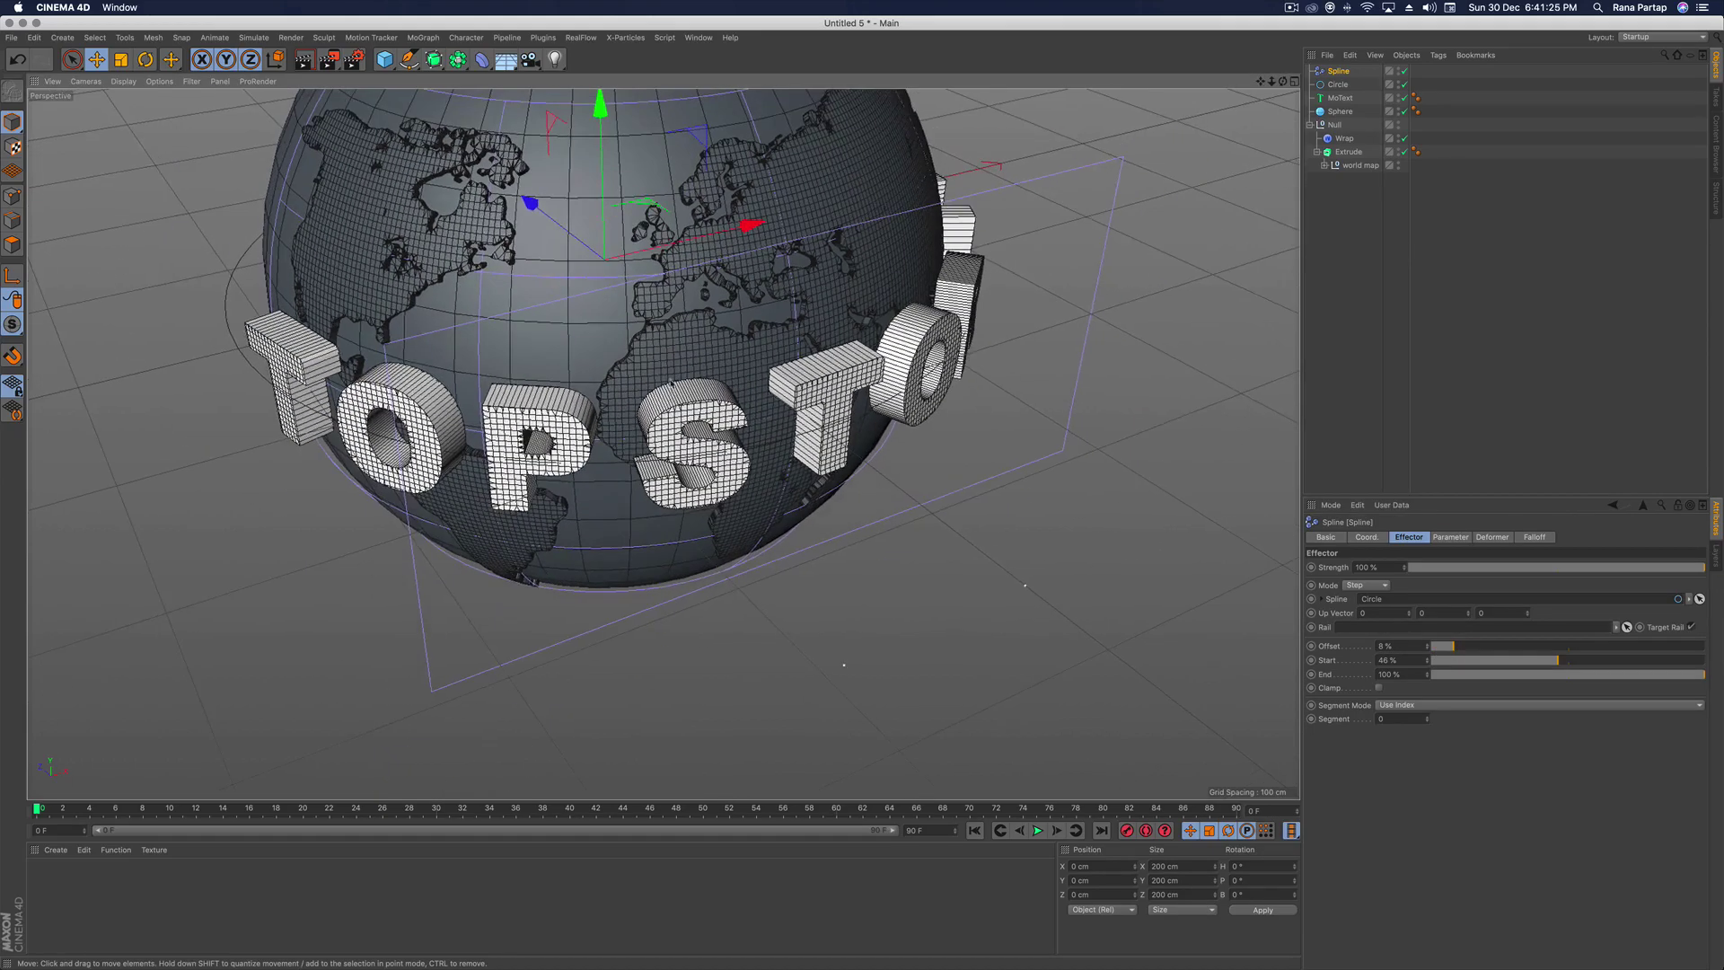
Add a Tube primitive to serve as a band behind the title letters
alt+drag(684, 490, 671, 456)
scroll(679, 428, up, 3)
scroll(669, 396, down, 2)
alt+middle_drag(669, 396, 738, 495)
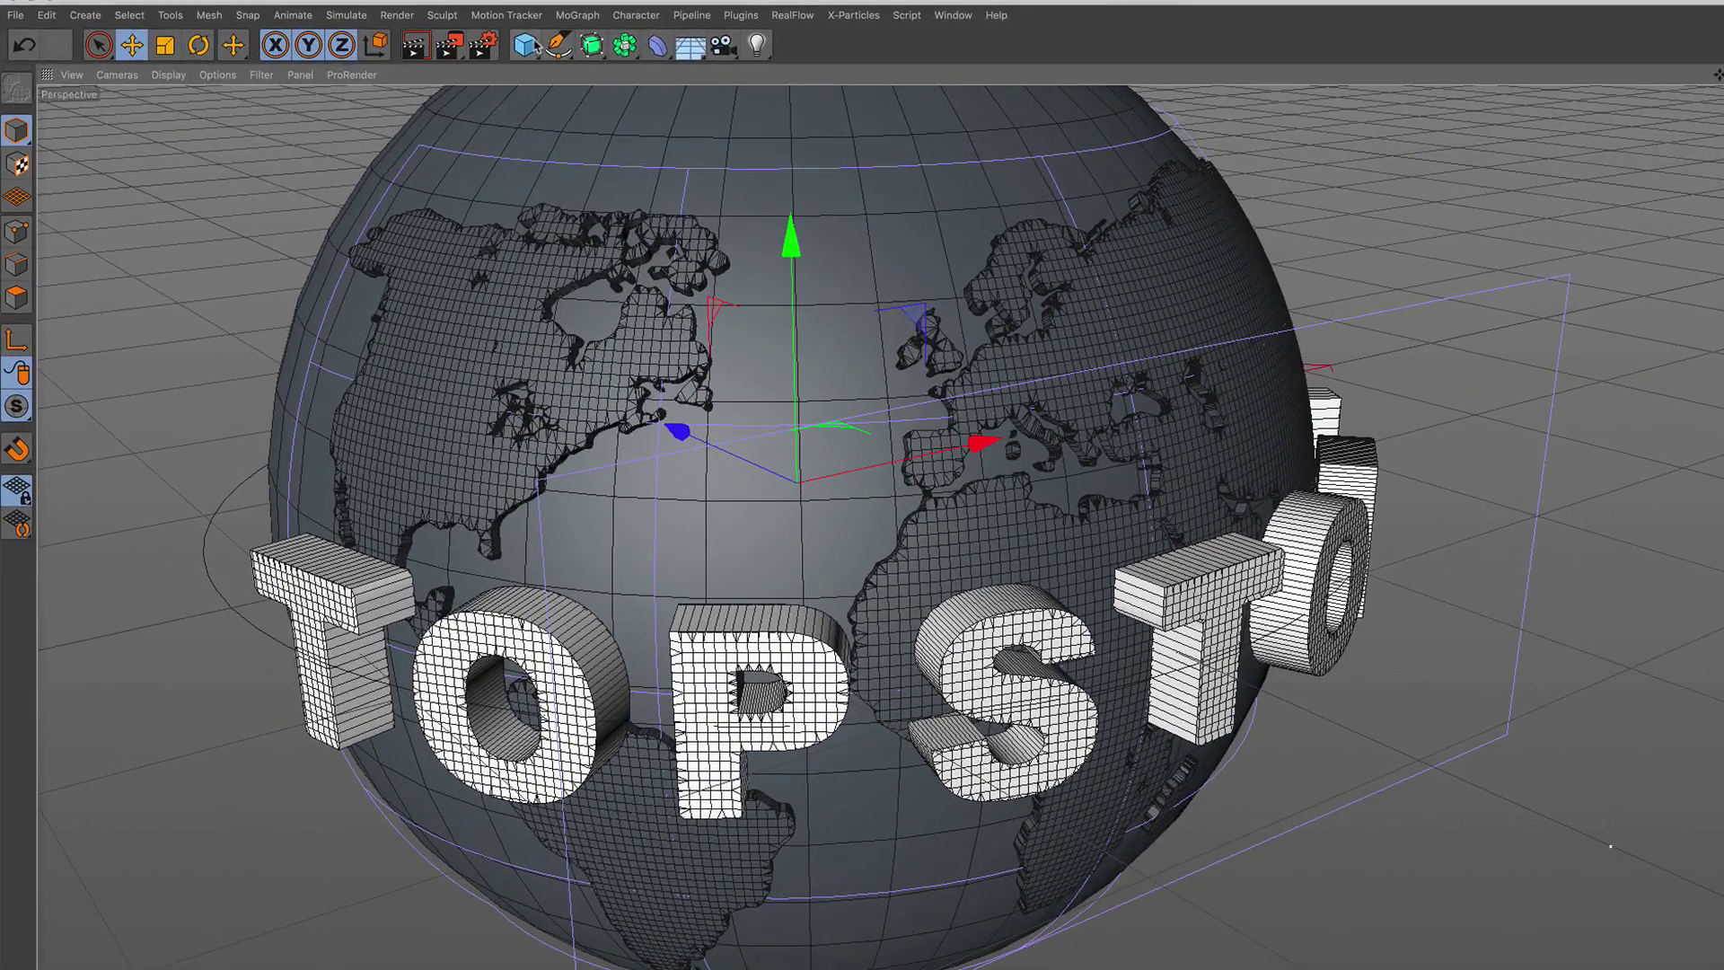
click(386, 58)
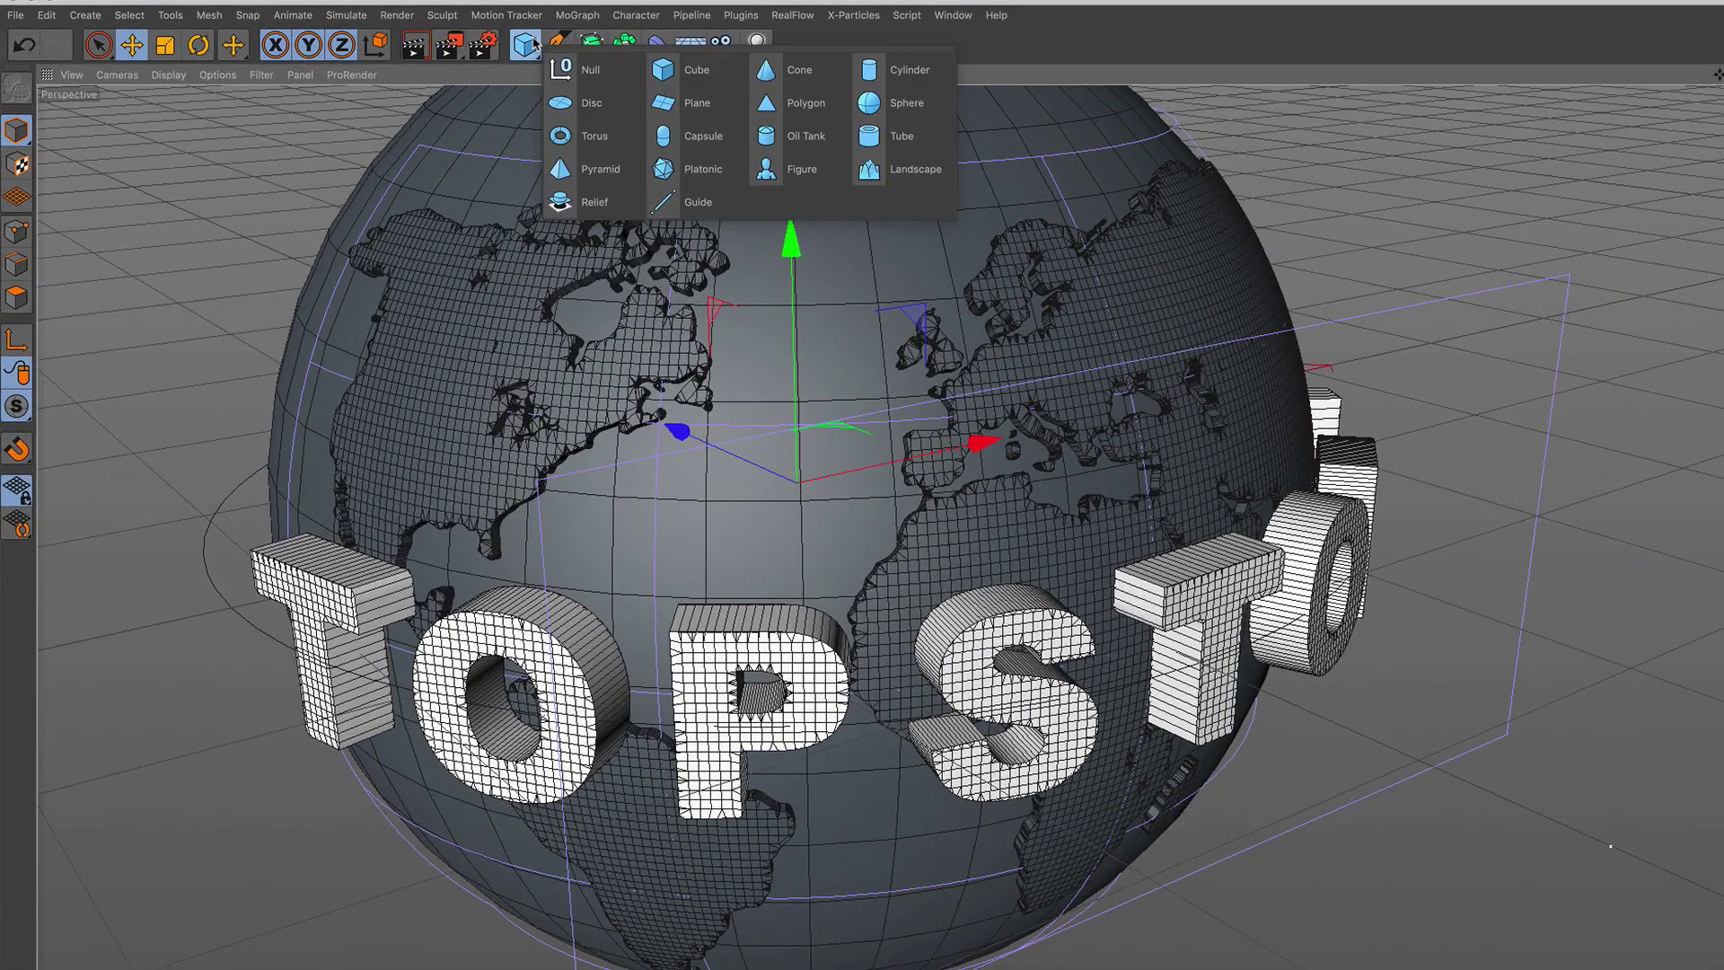
click(903, 136)
Fit the tube around the globe with an inner radius of about 197 cm, an outer radius of about 203.5 cm and 62 rotation segments
alt+drag(853, 519, 847, 562)
scroll(840, 444, up, 1)
alt+middle_drag(843, 446, 936, 585)
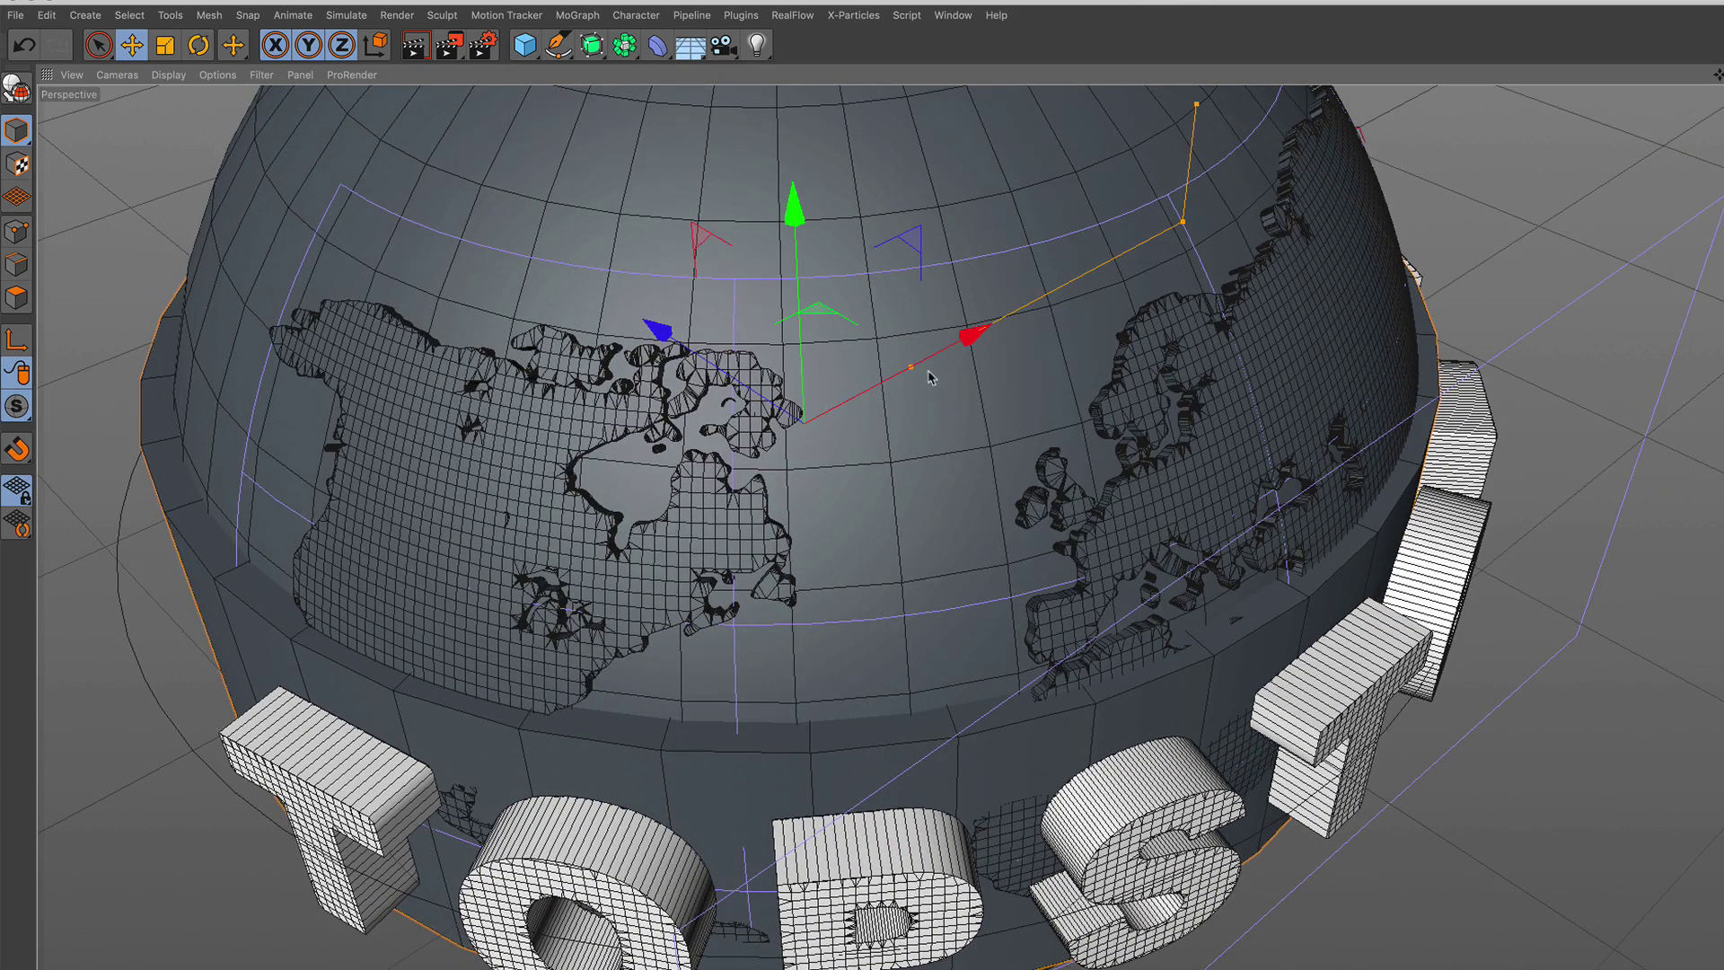
drag(1003, 331, 1188, 221)
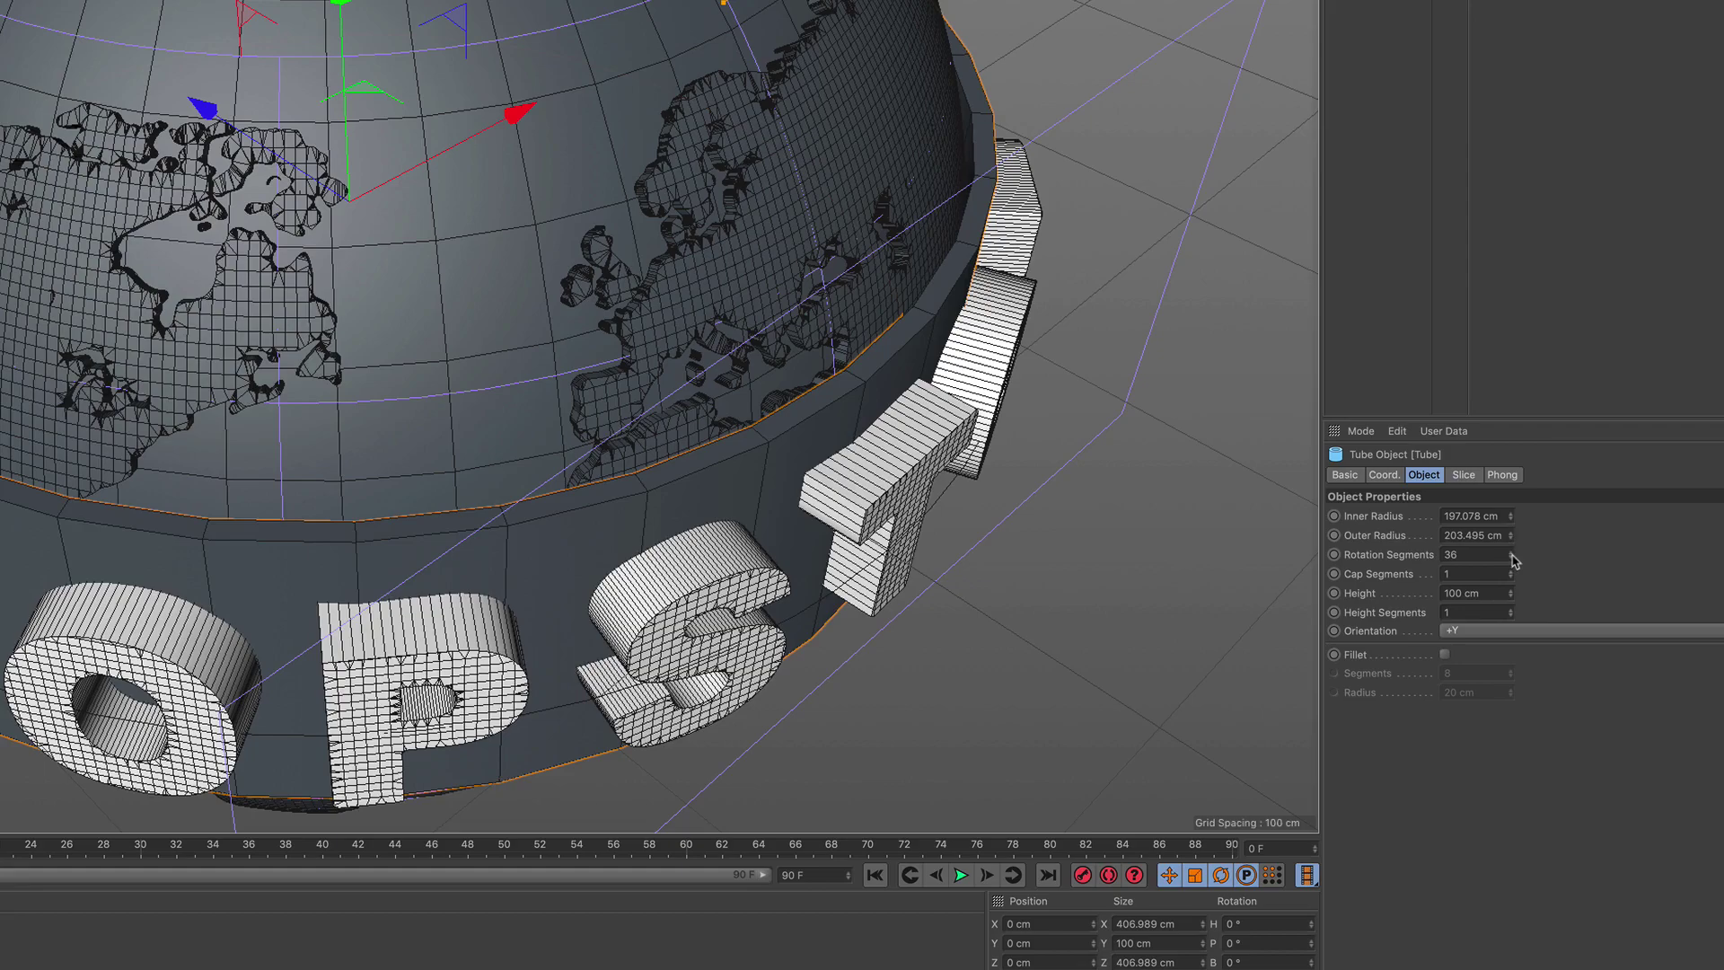
drag(1515, 560, 1515, 560)
Reduce the tube's height to about 62 cm so it forms a narrower band around the globe
alt+right_drag(489, 236, 503, 370)
alt+drag(555, 380, 496, 242)
alt+drag(592, 405, 613, 320)
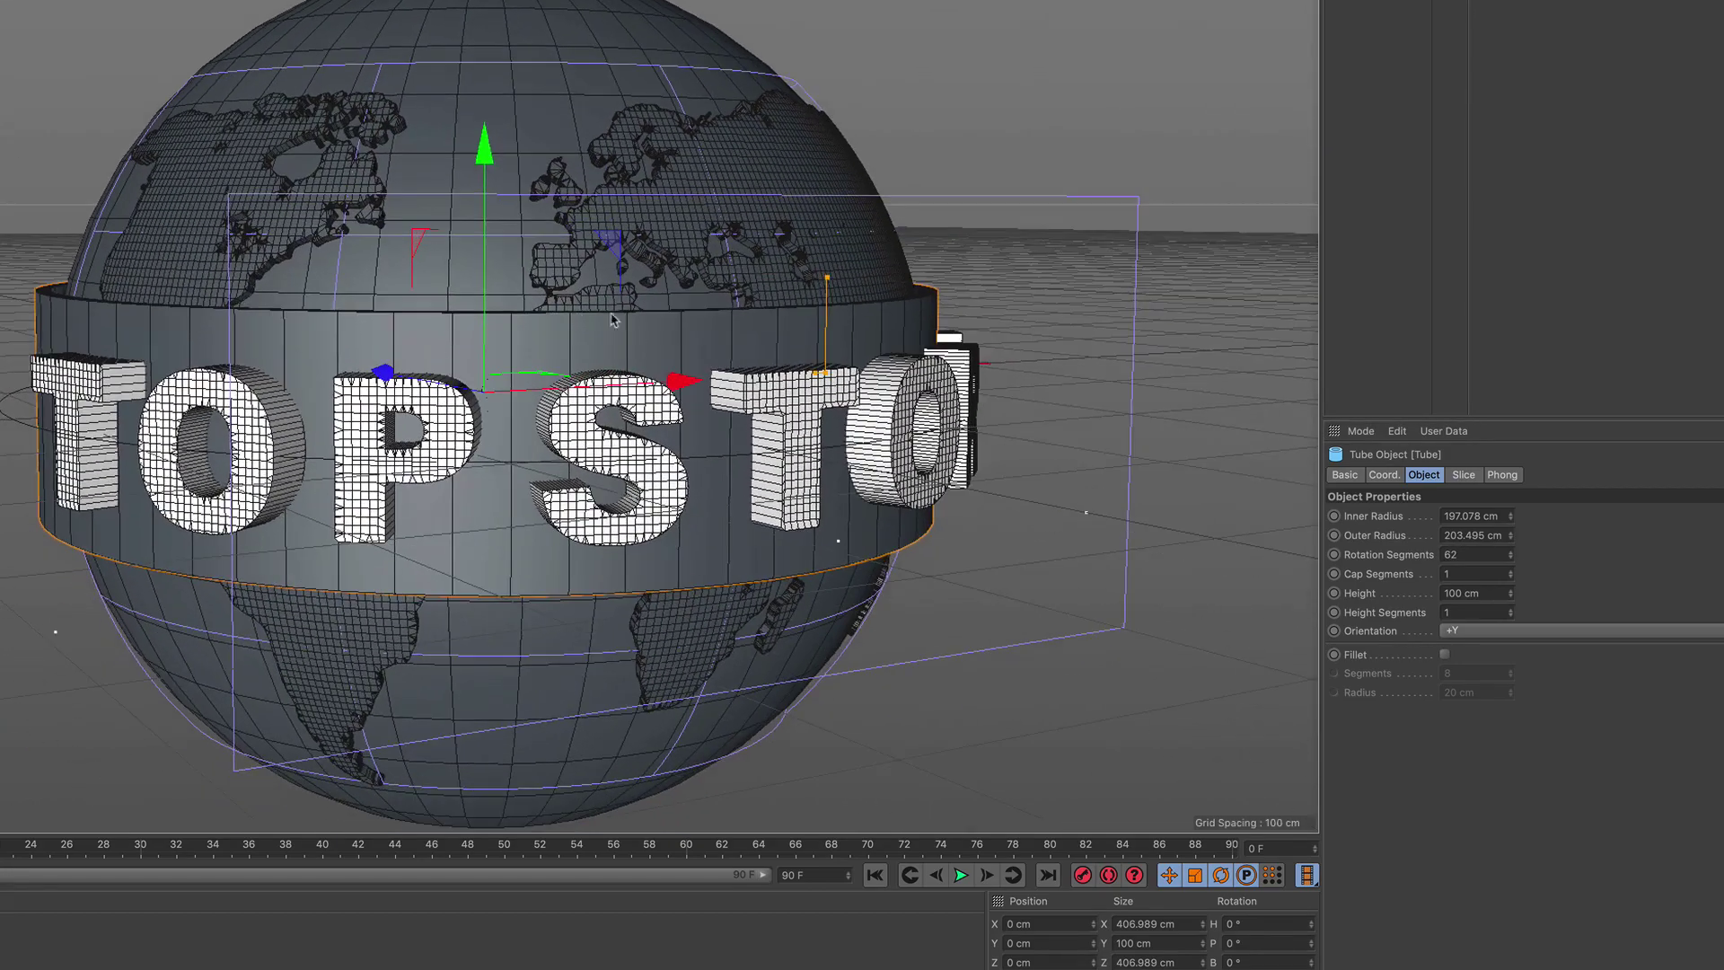
drag(827, 280, 827, 306)
alt+right_drag(481, 465, 480, 374)
alt+drag(454, 439, 504, 506)
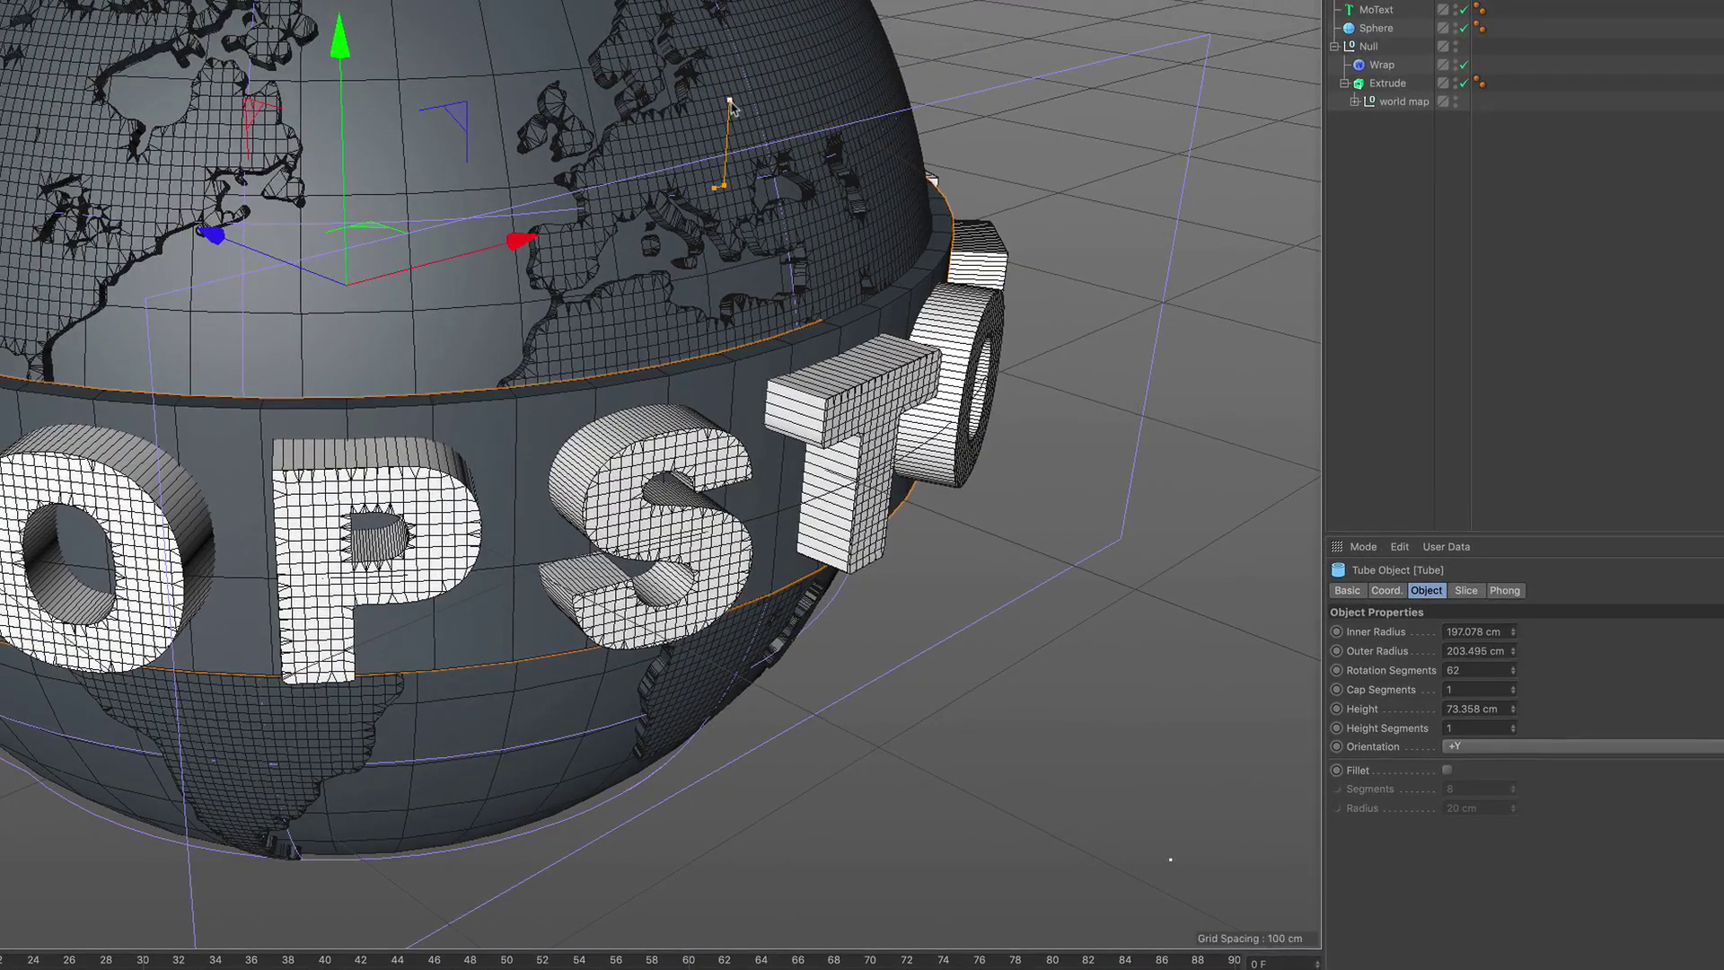
drag(730, 105, 918, 205)
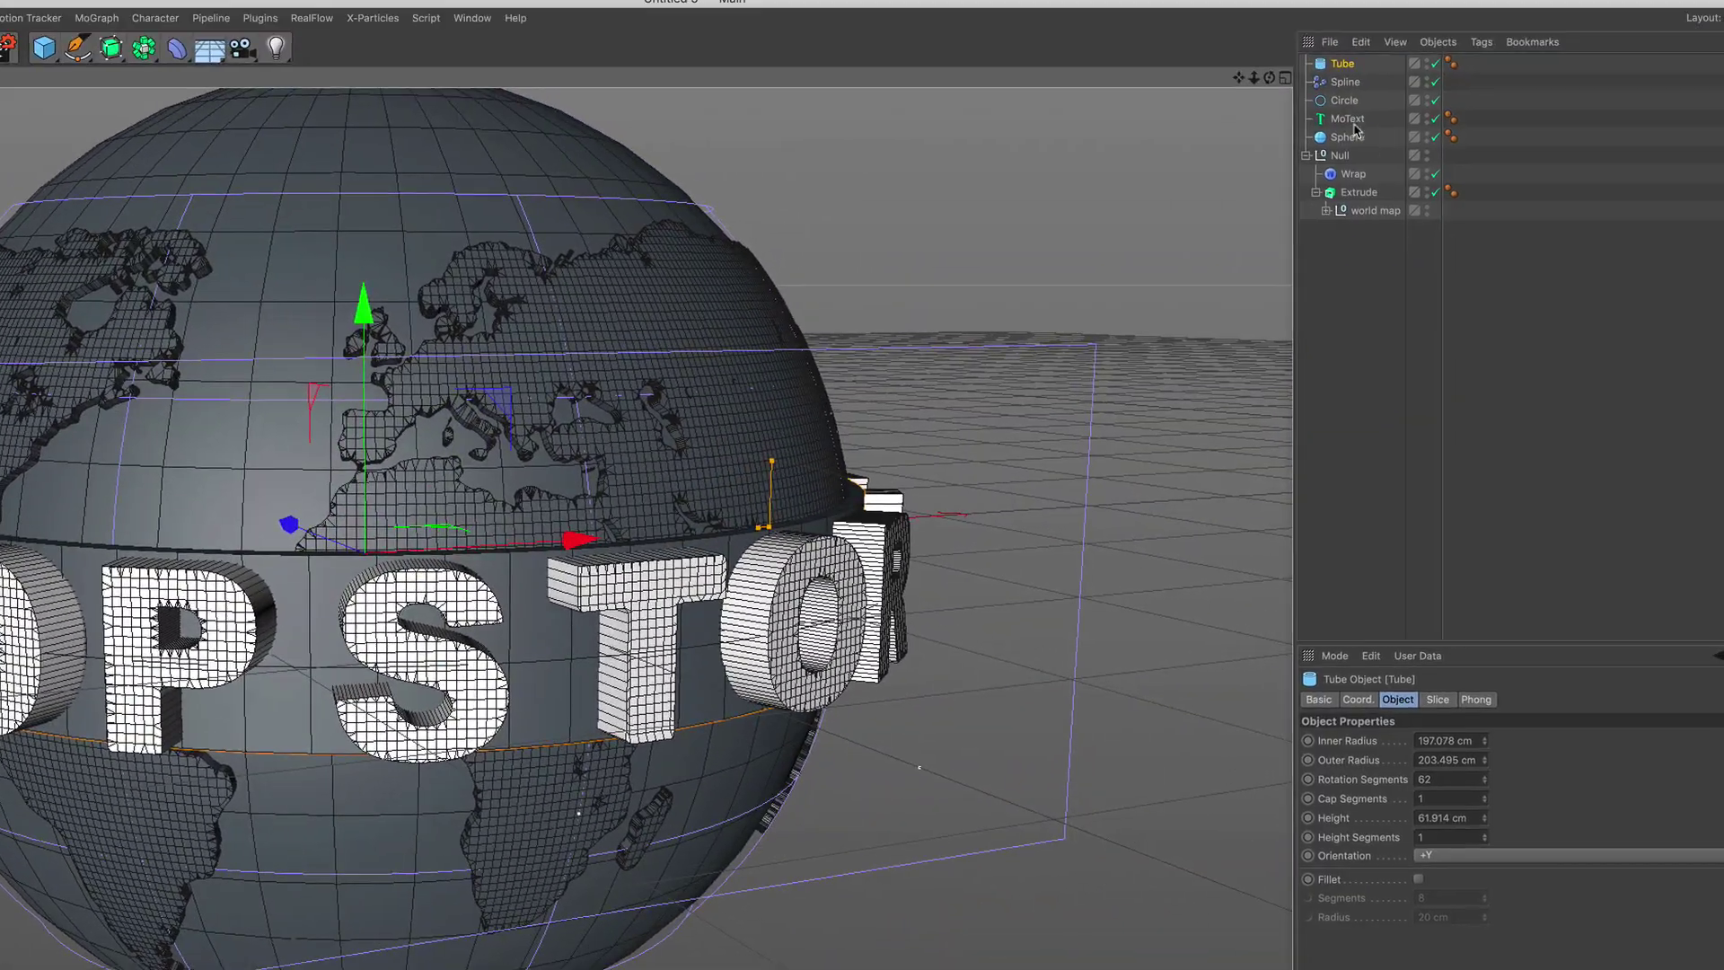
Set the MoText's height to 60 cm so the letters fit within the tube band
click(1375, 21)
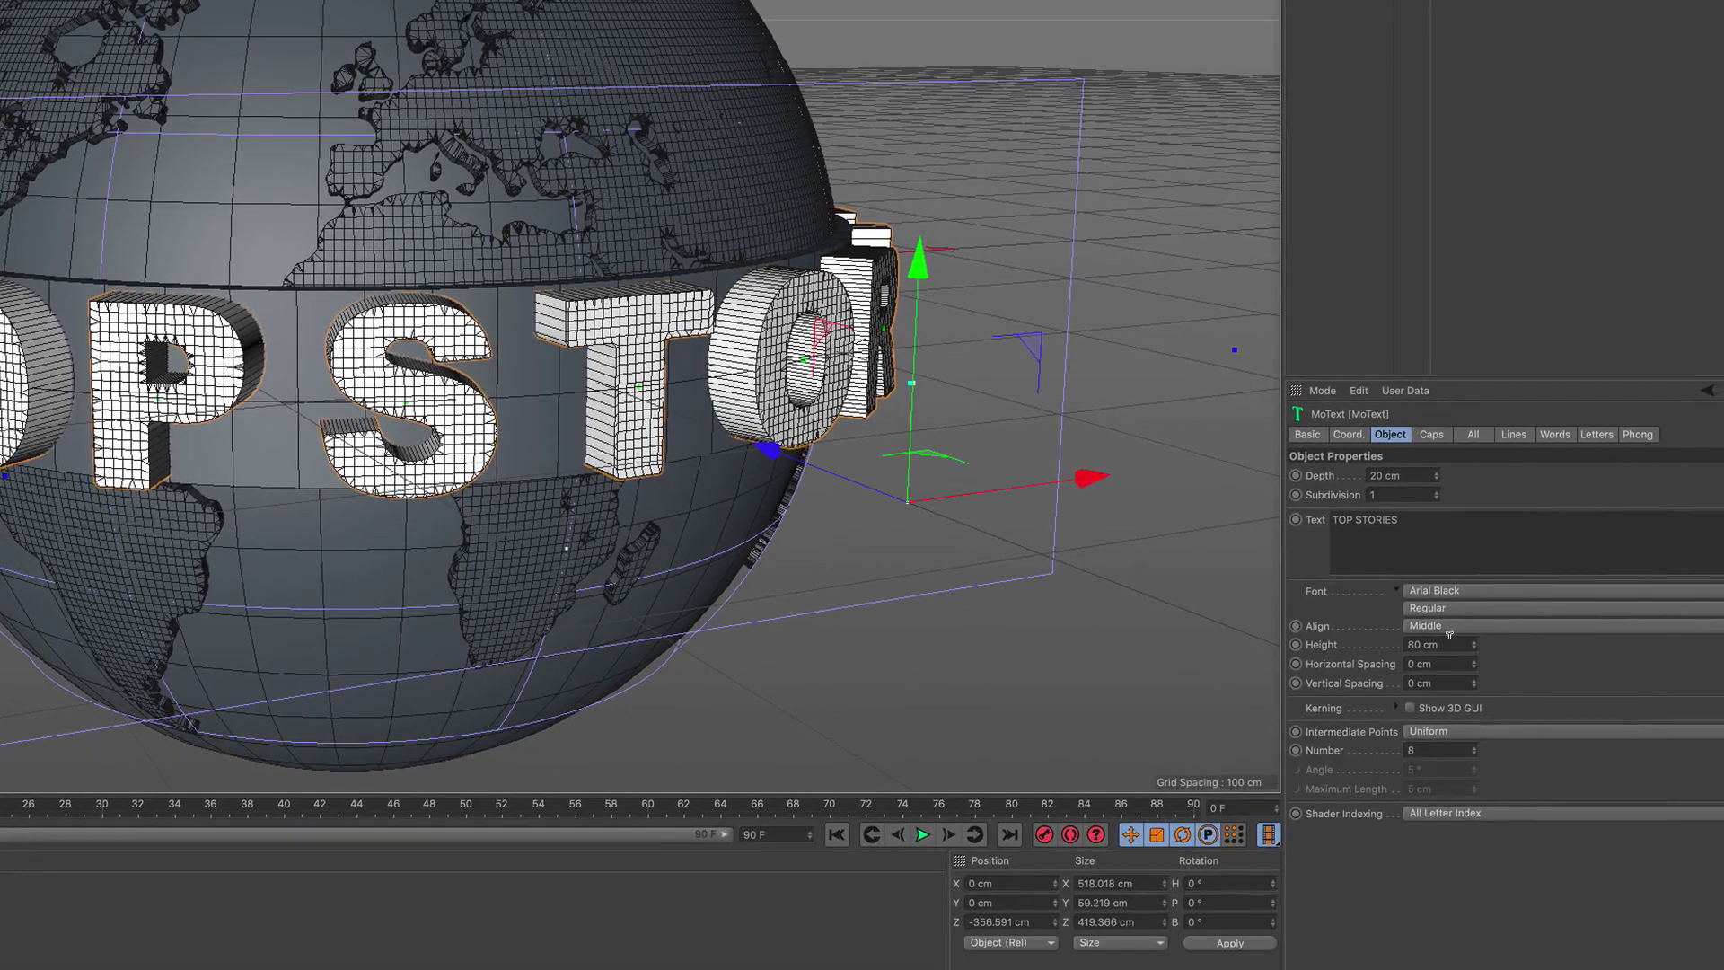
double_click(1421, 909)
text(6)
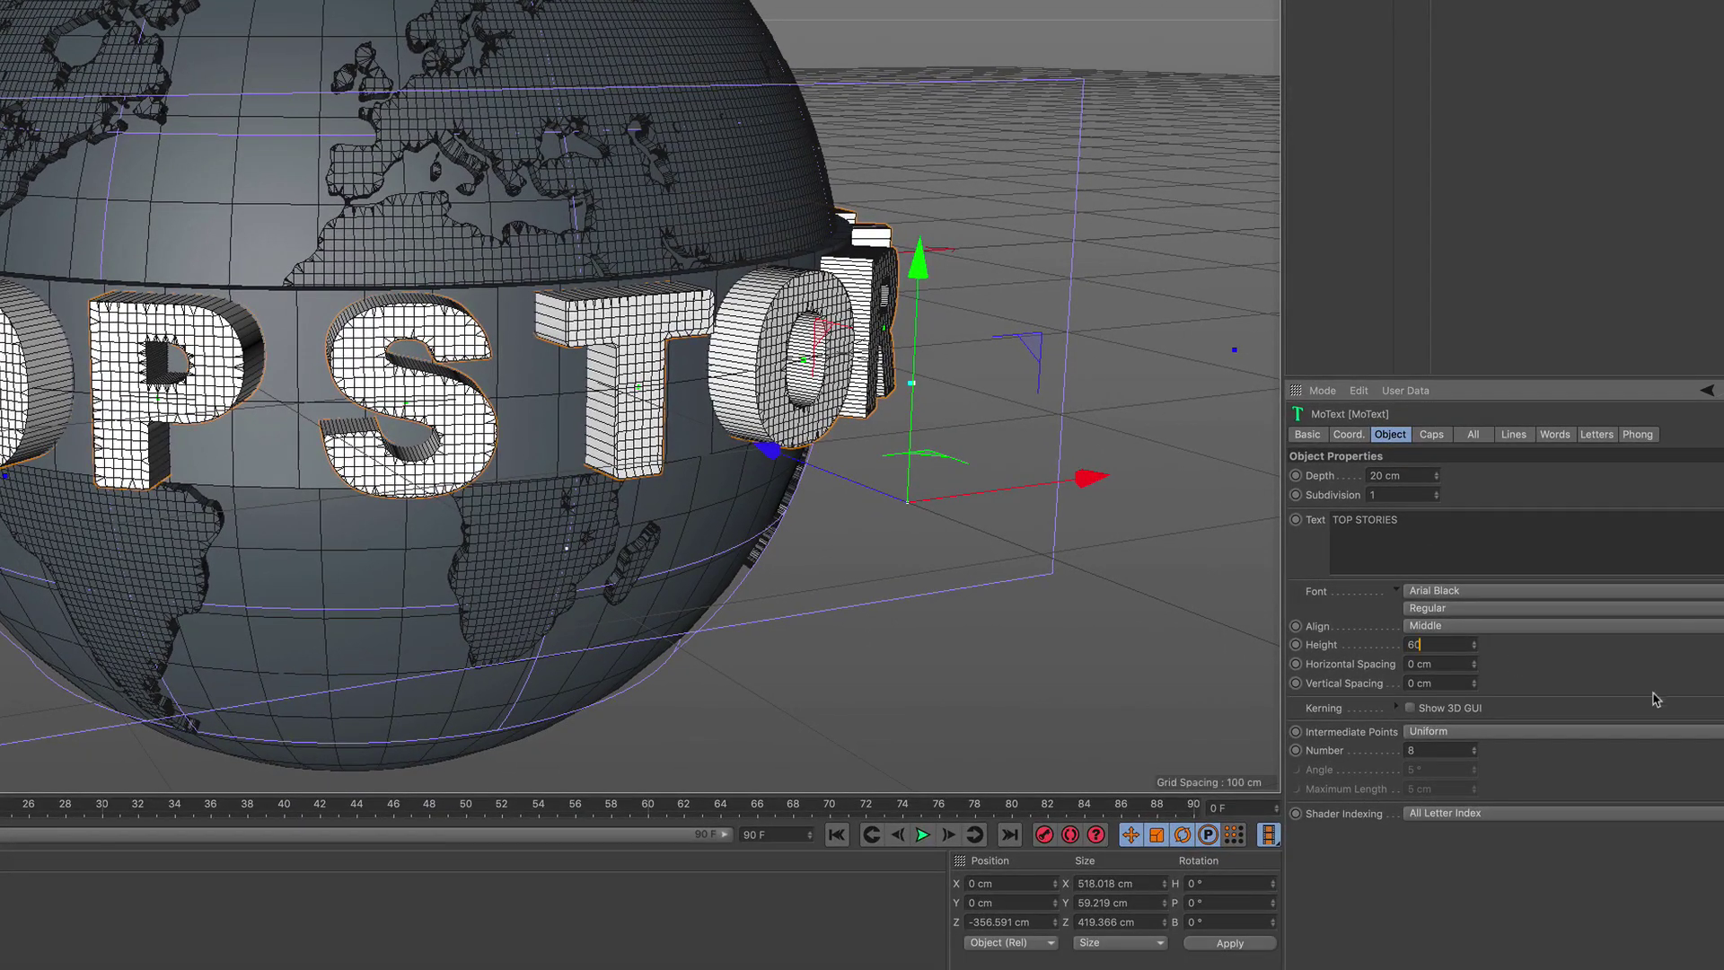
text(0)
key(Return)
Set the Spline effector's start to 62 % and its offset to 0 % to tighten the letter spacing on the band
scroll(485, 359, down, 3)
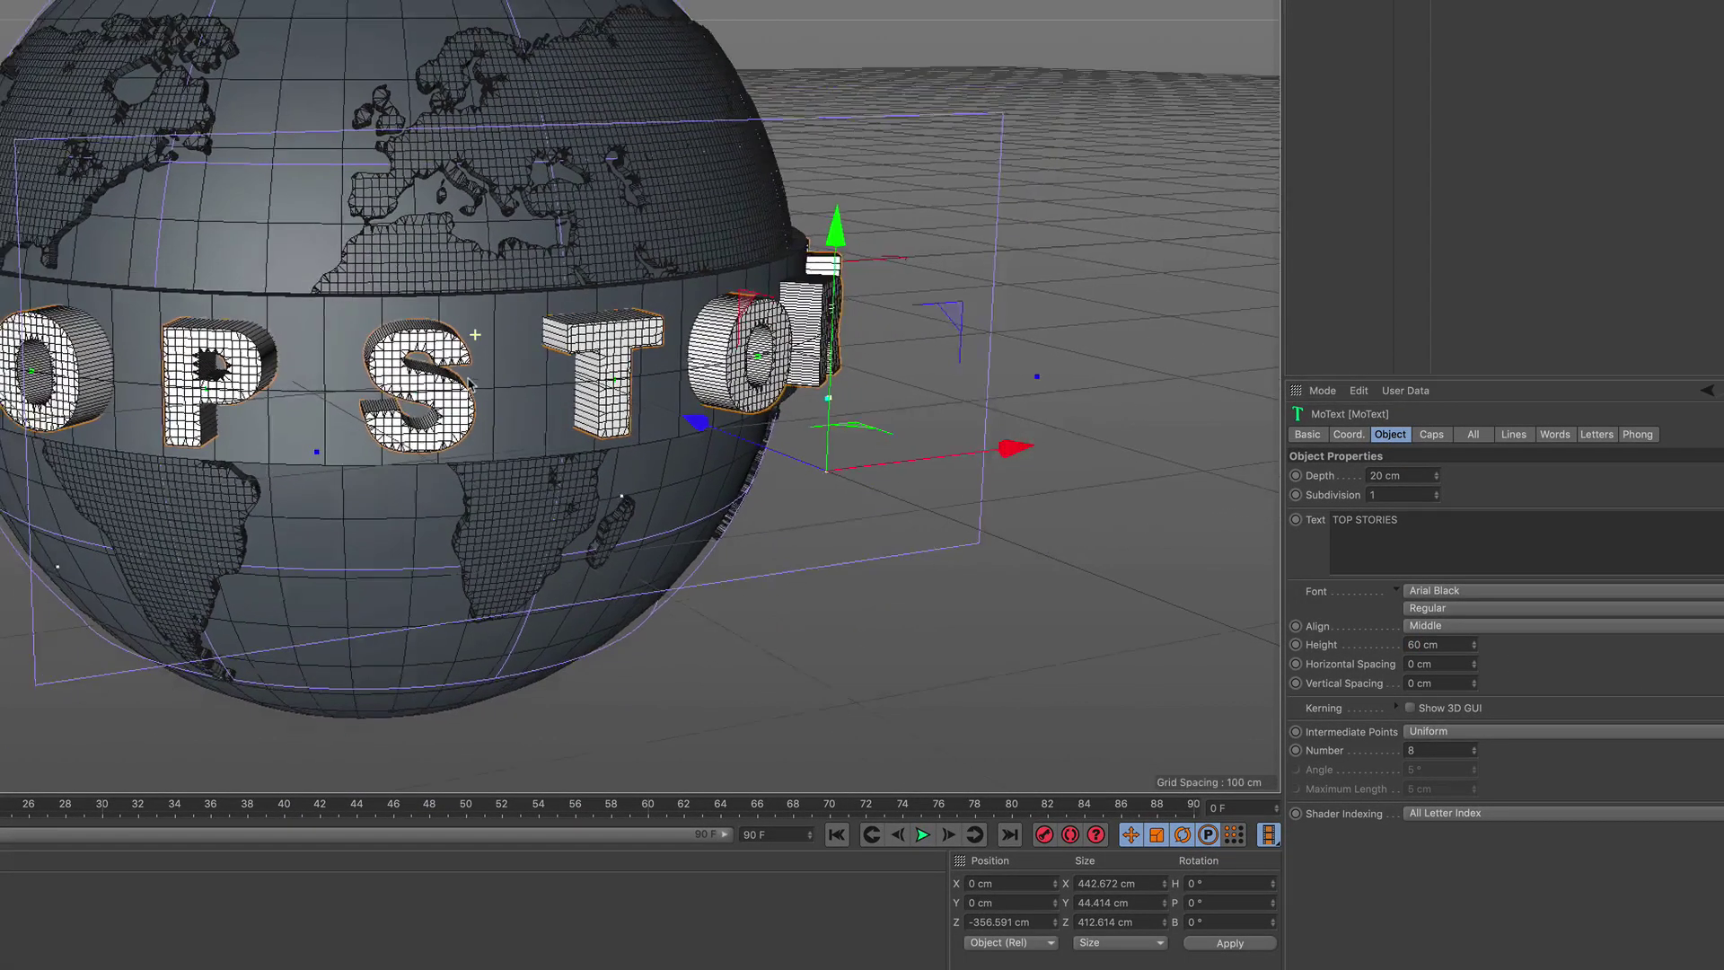
scroll(486, 360, up, 2)
alt+drag(503, 371, 502, 359)
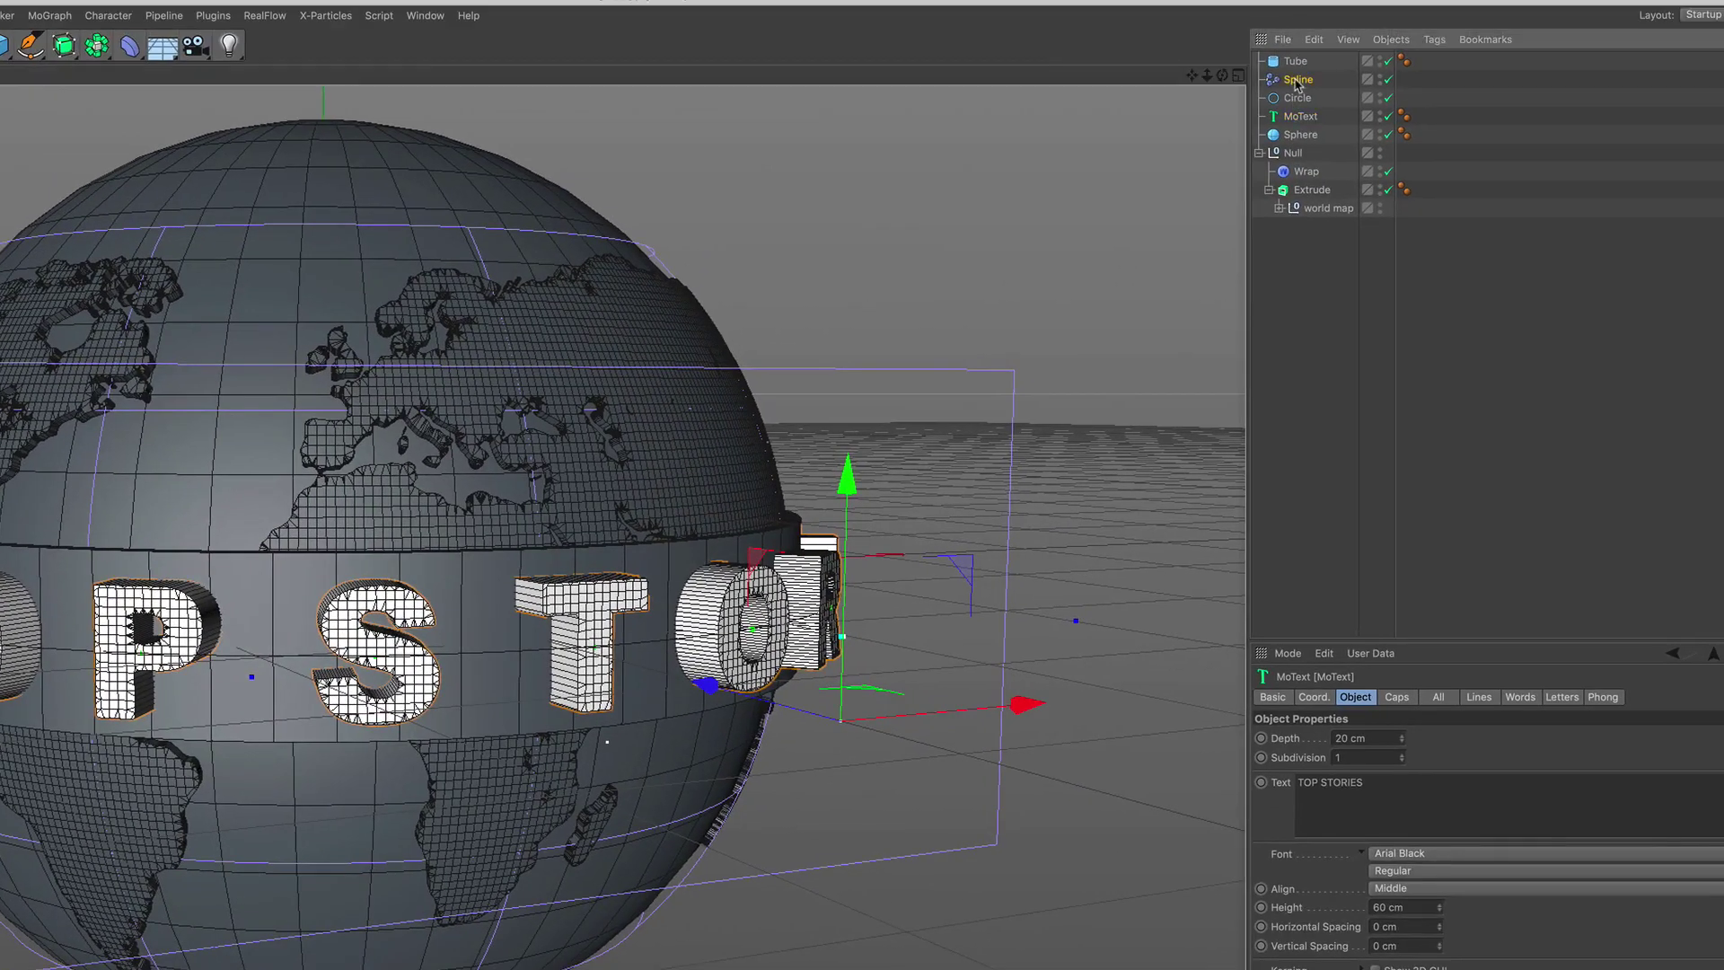
drag(1291, 79, 1352, 766)
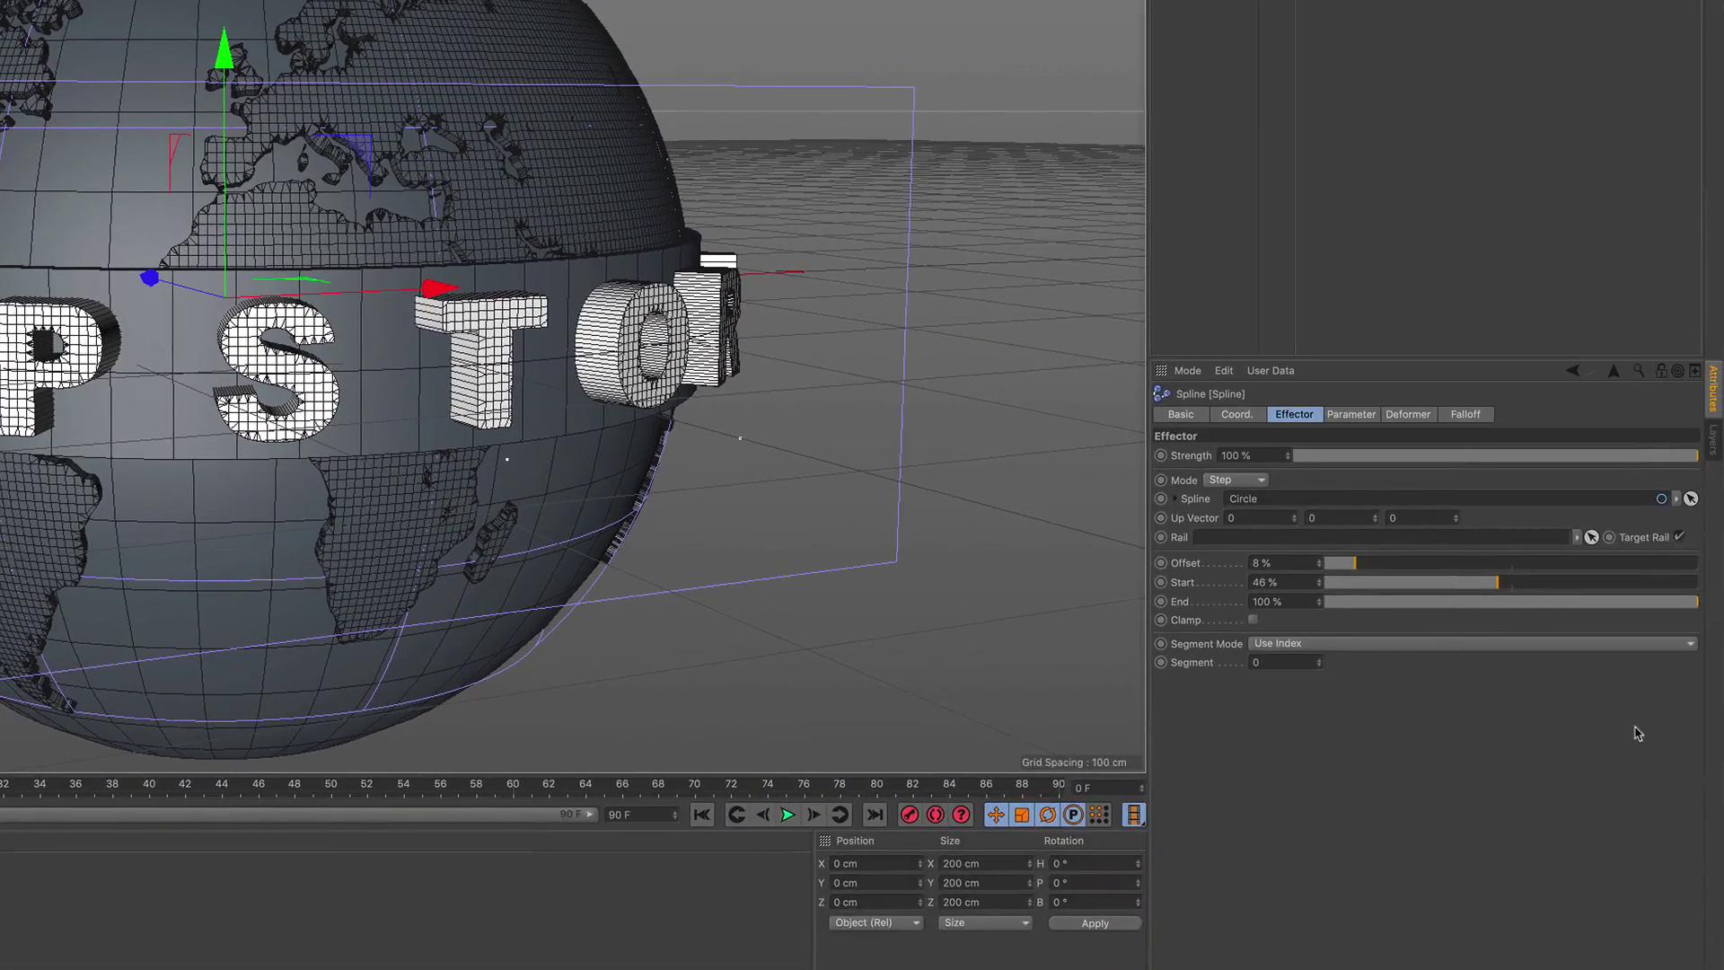
drag(1505, 585, 1559, 583)
drag(1361, 567, 1305, 563)
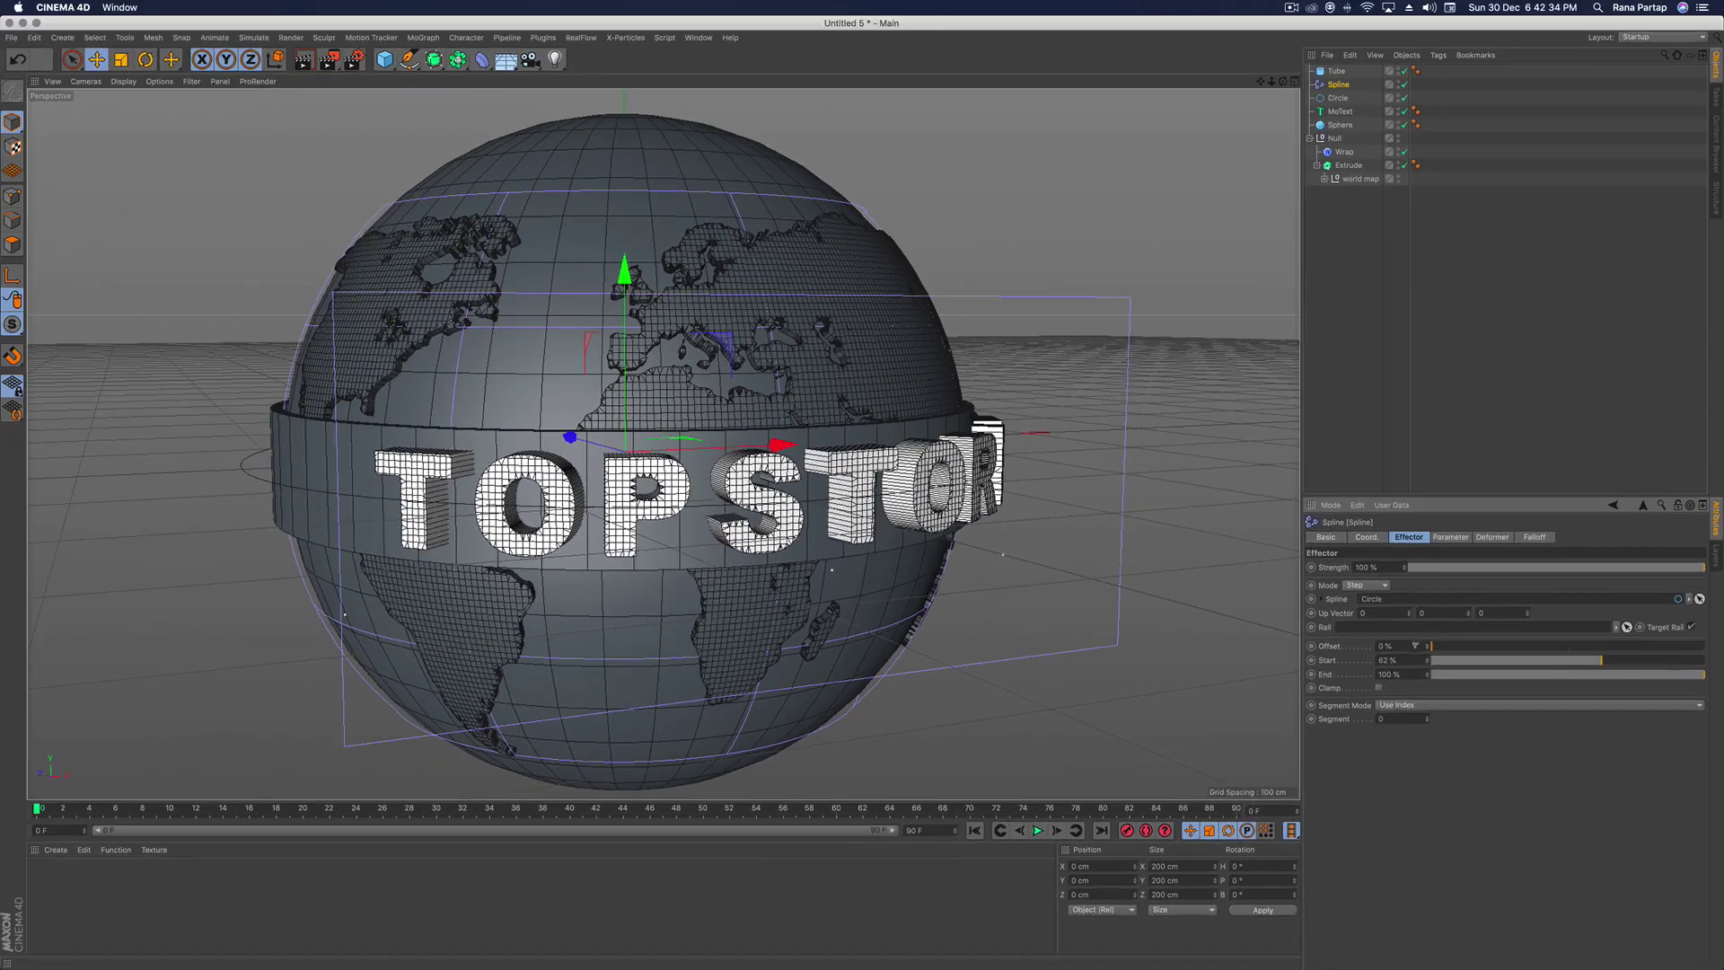
Try negative and positive Spline effector offsets, and leave it at 35 % so the letters sit behind the globe
drag(1427, 646, 1427, 718)
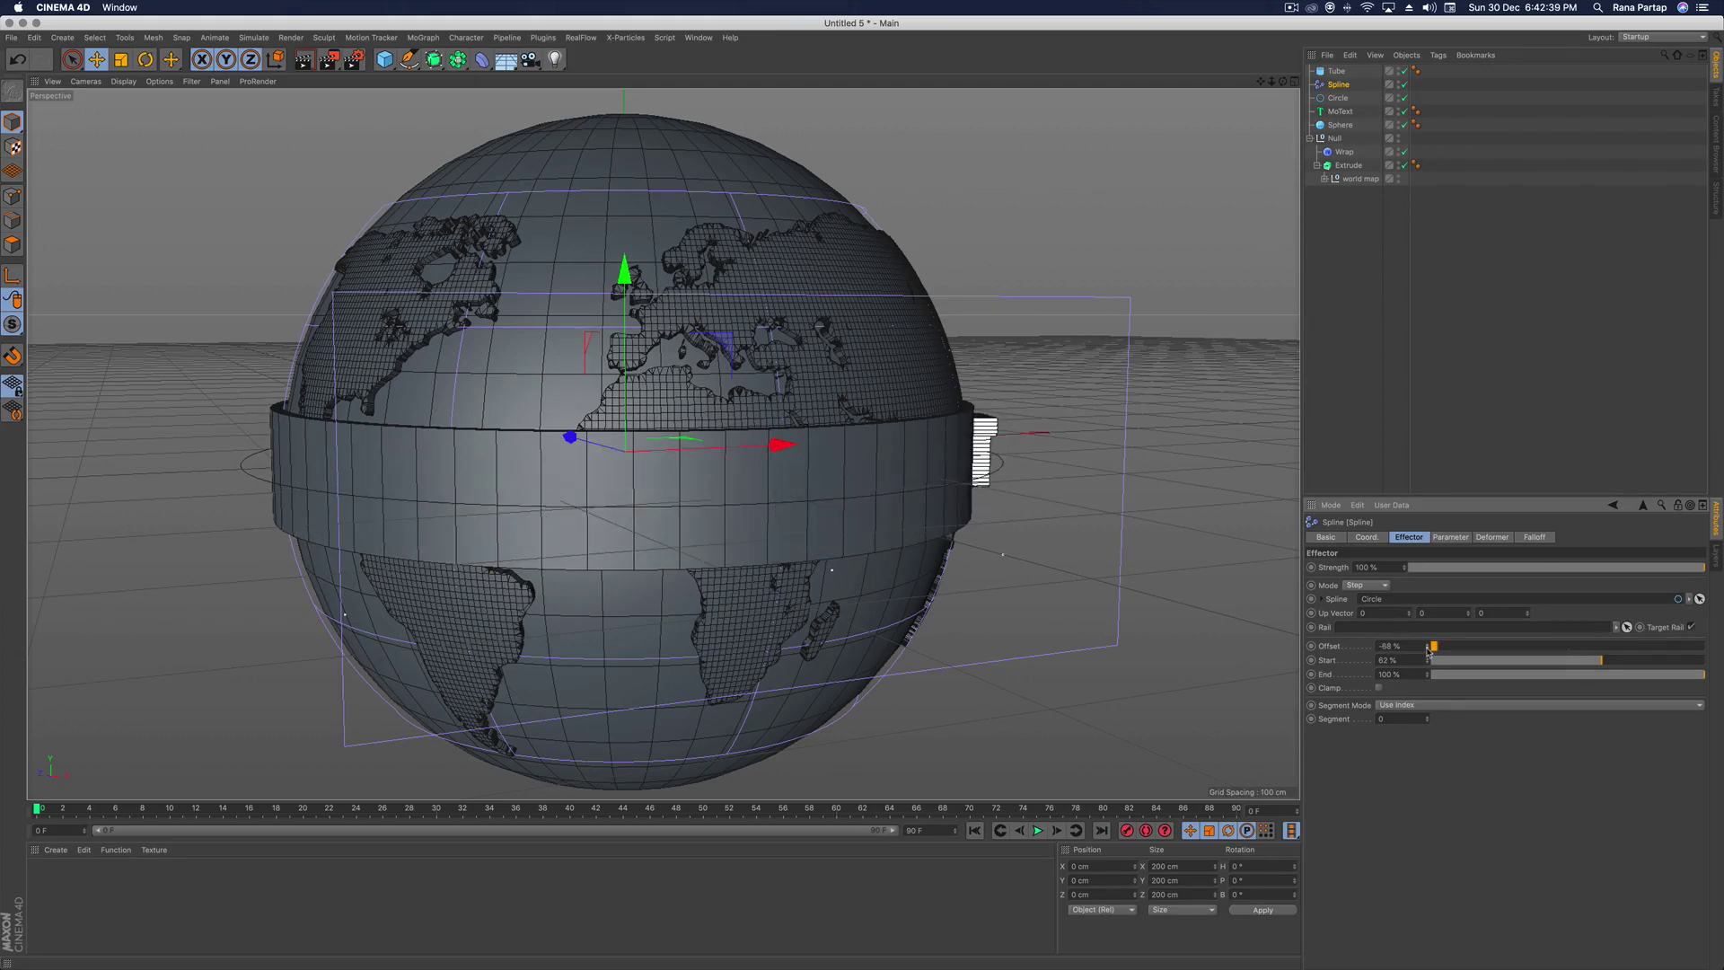
key(Return)
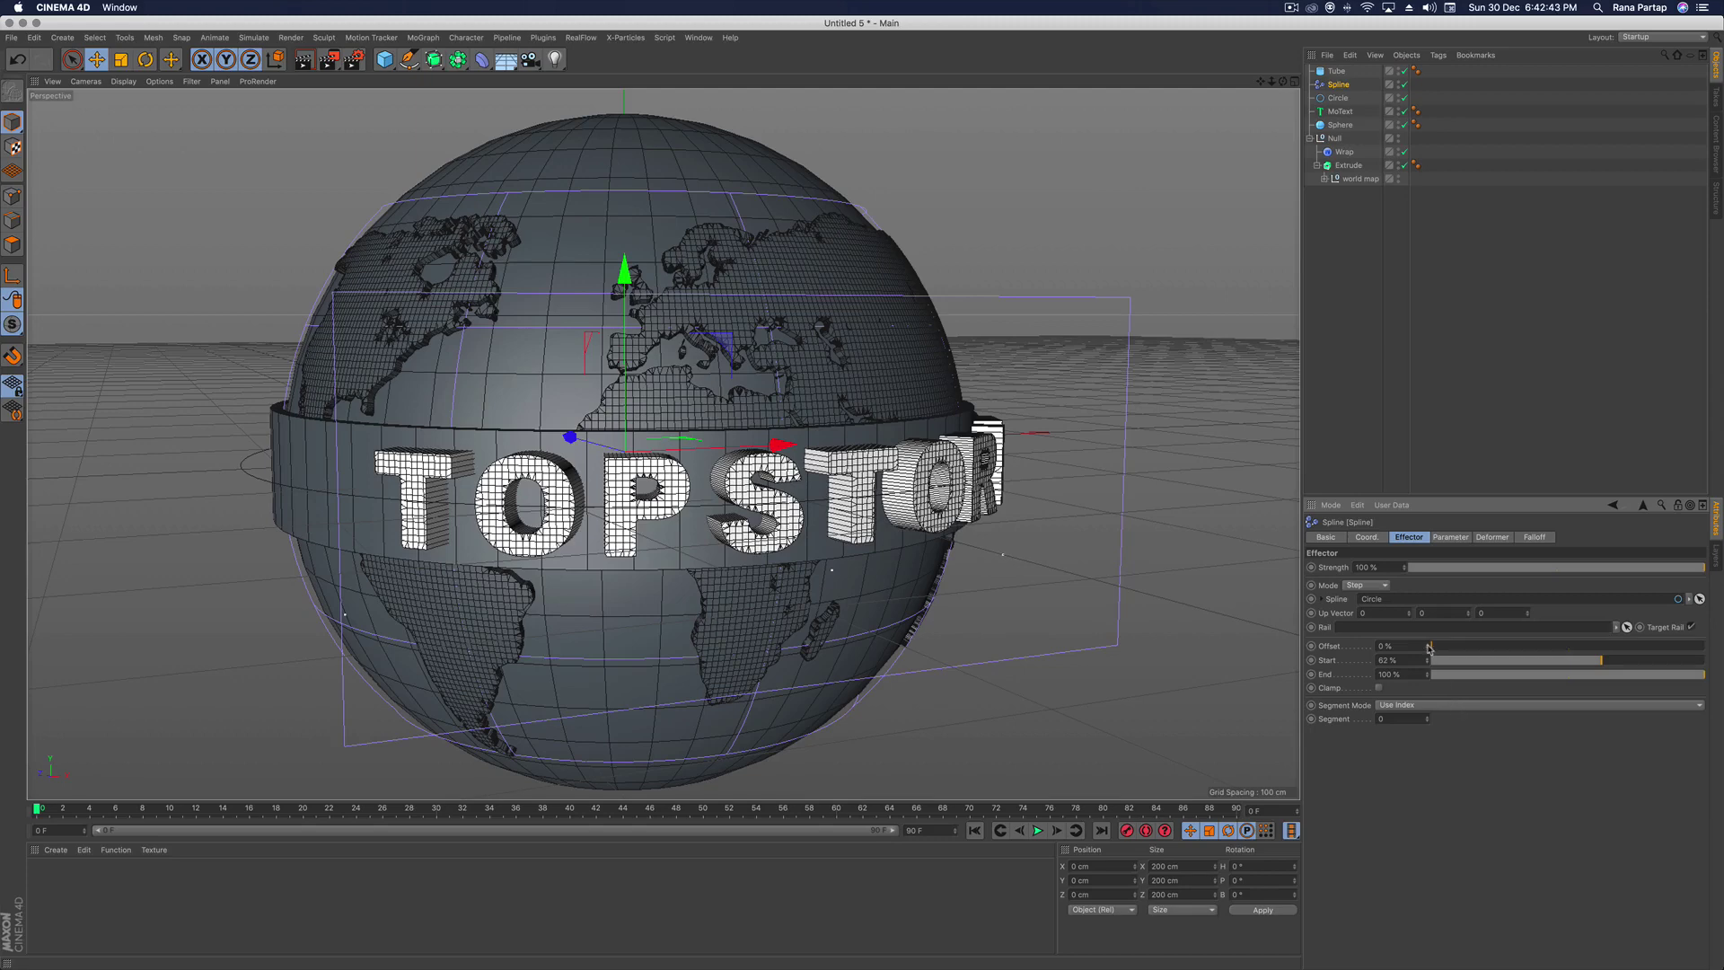
drag(1428, 648, 1429, 543)
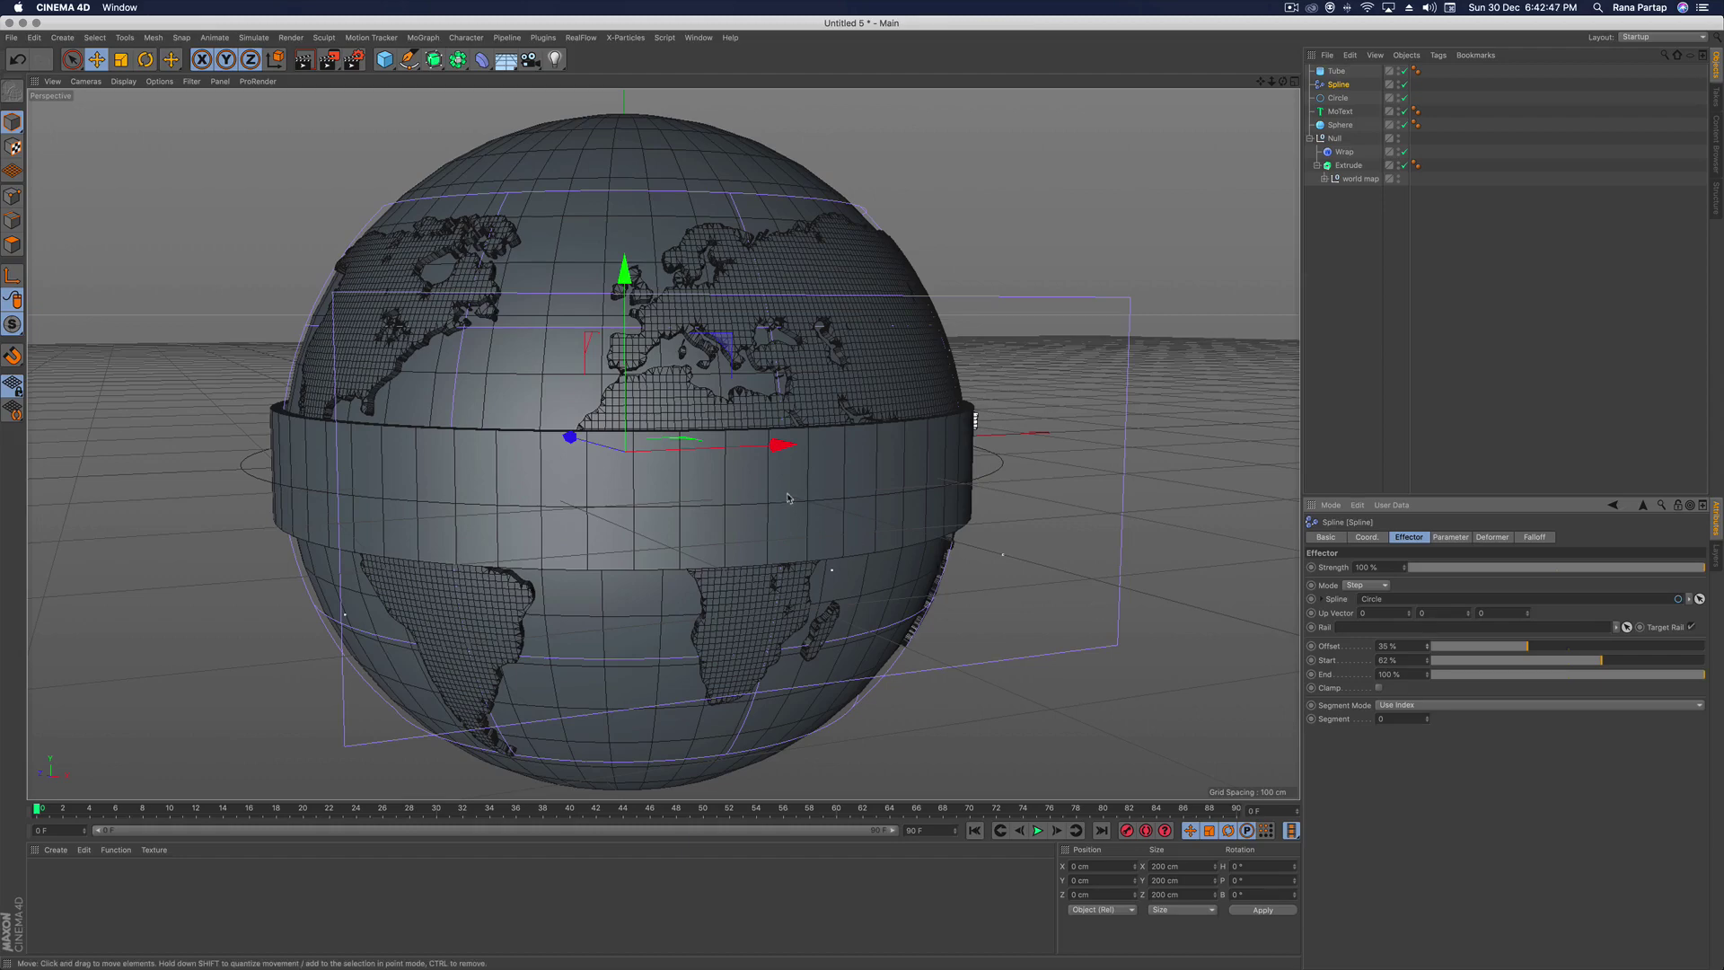
Lengthen the project to 180 frames and extend the timeline's preview range to frame 180
alt+drag(790, 557, 769, 477)
scroll(770, 478, up, 4)
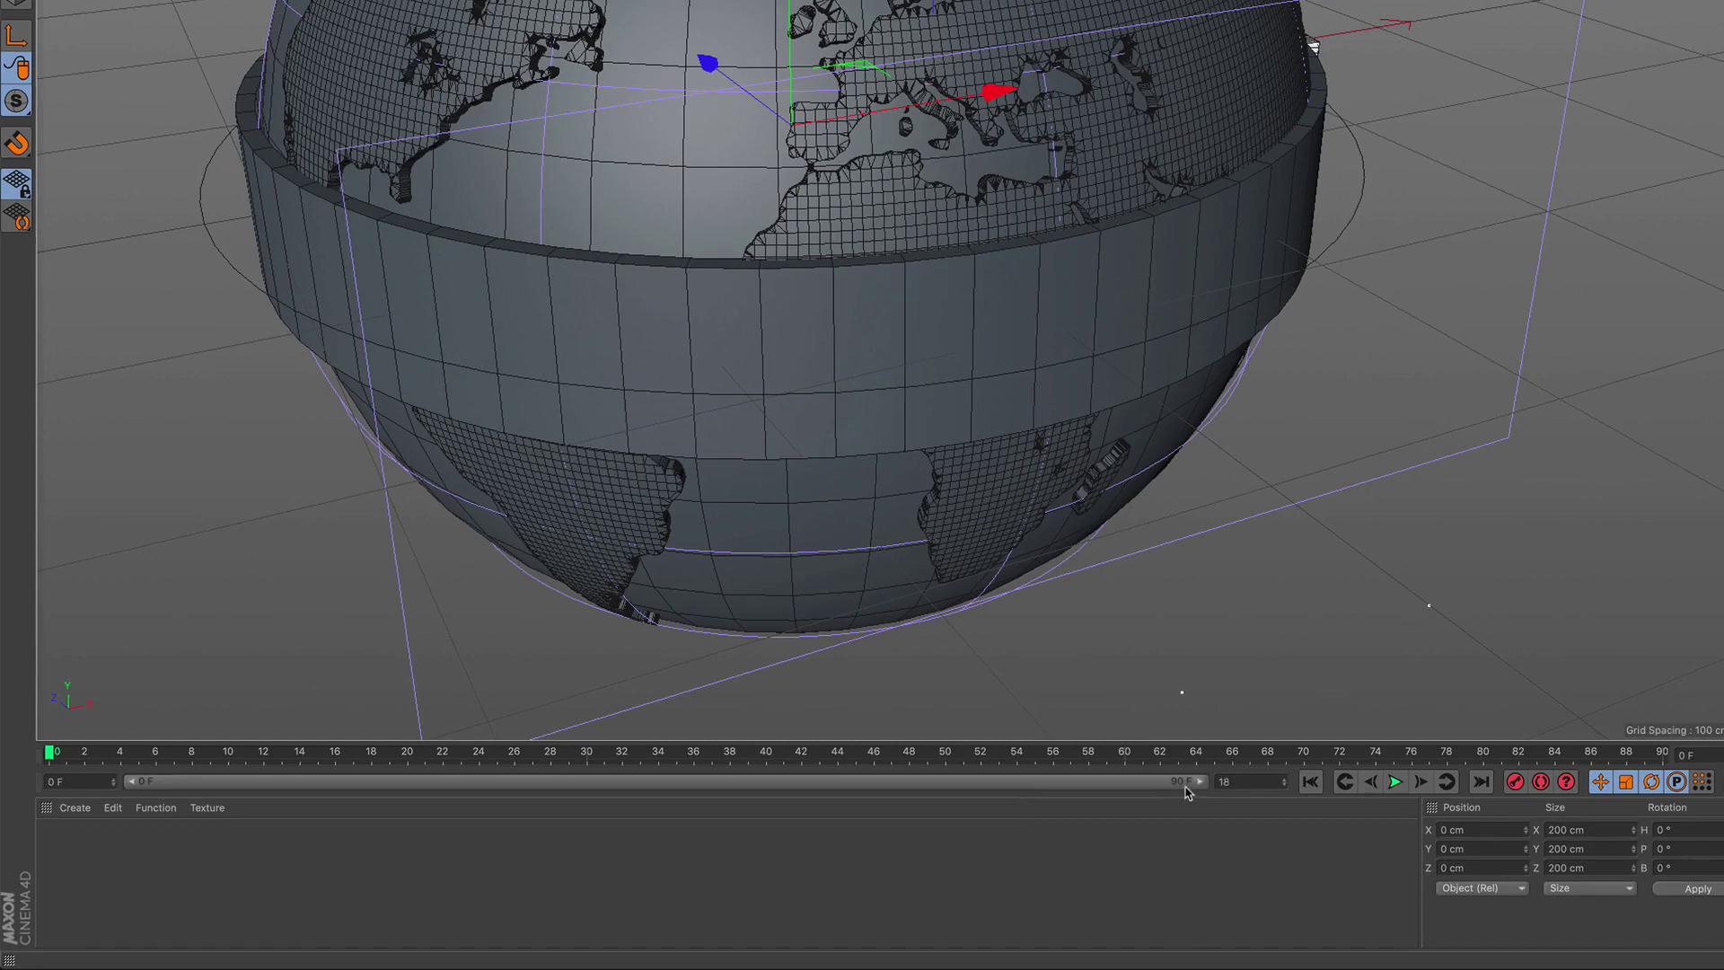
key(Return)
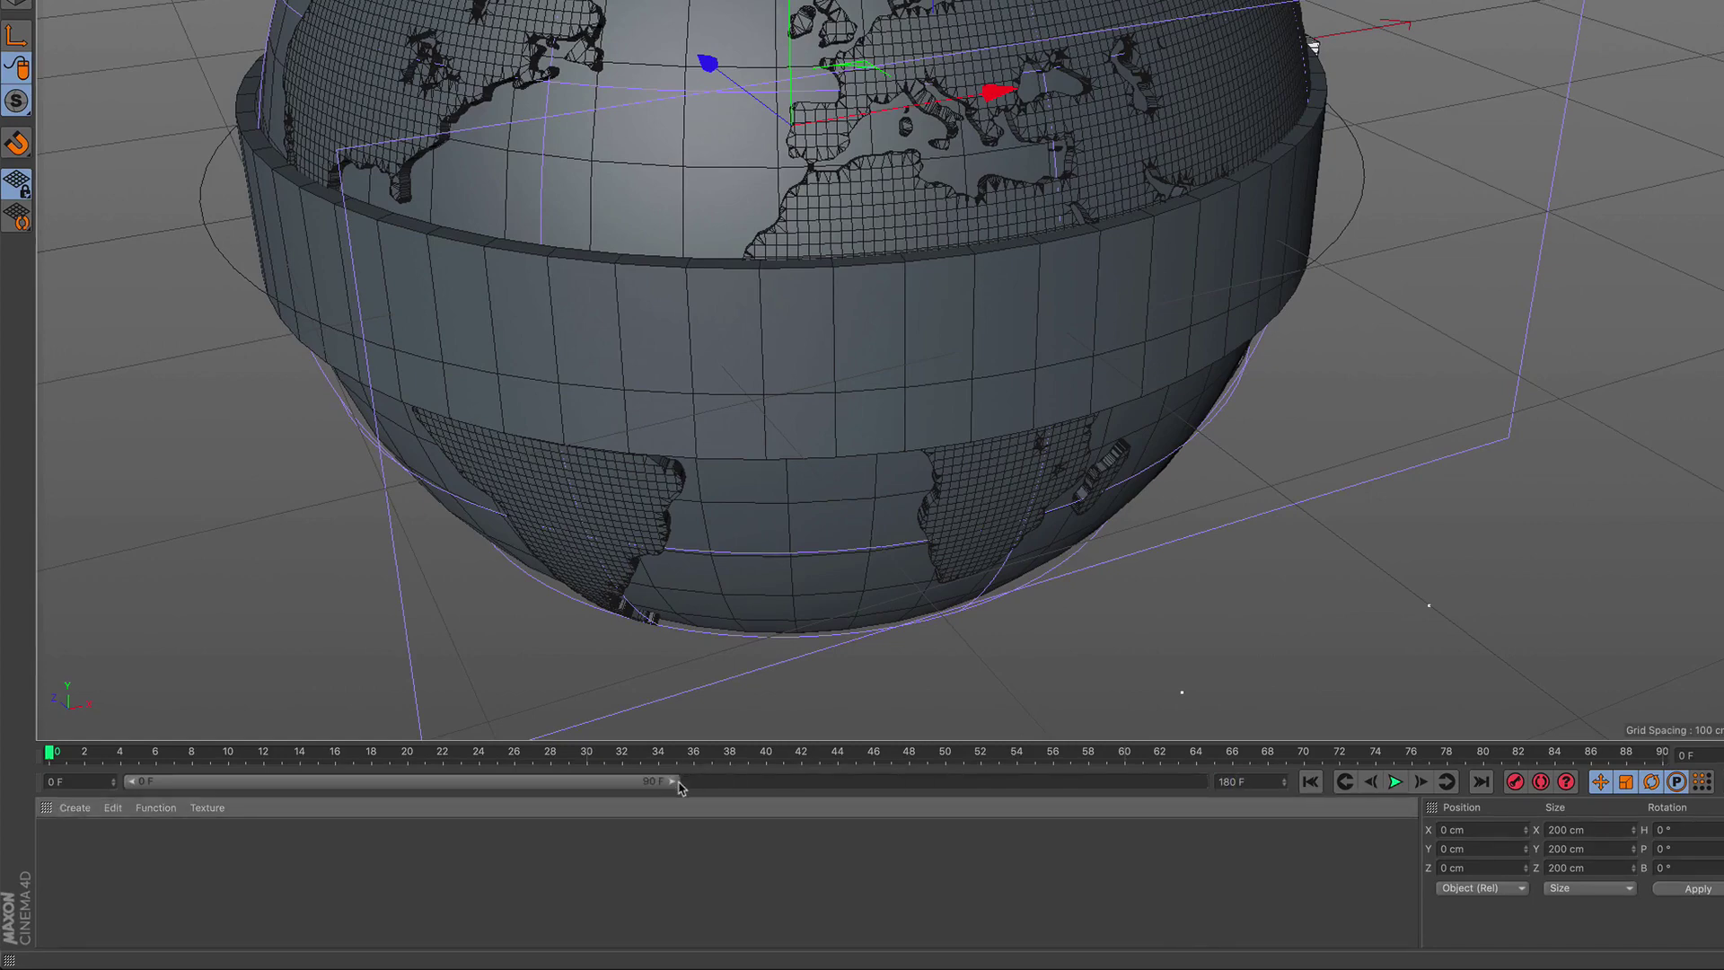
drag(680, 787, 1282, 854)
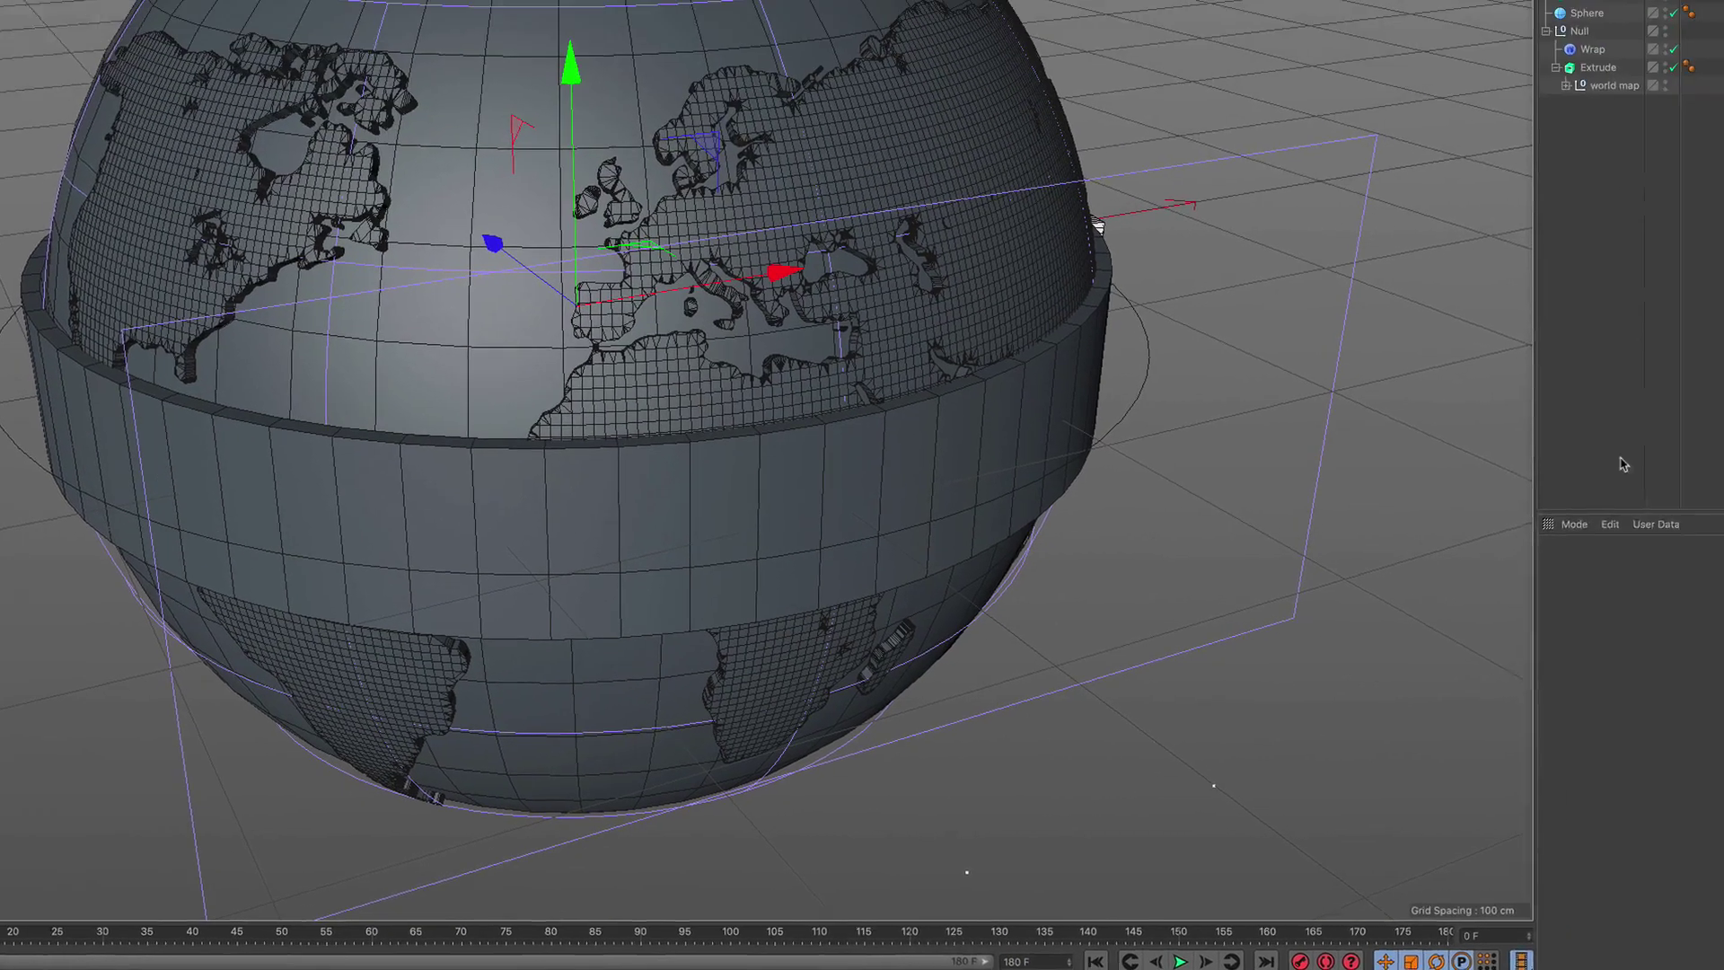
Keyframe the Spline effector's offset at 35 % on frame 0 and at -7 % on frame 150
click(1431, 79)
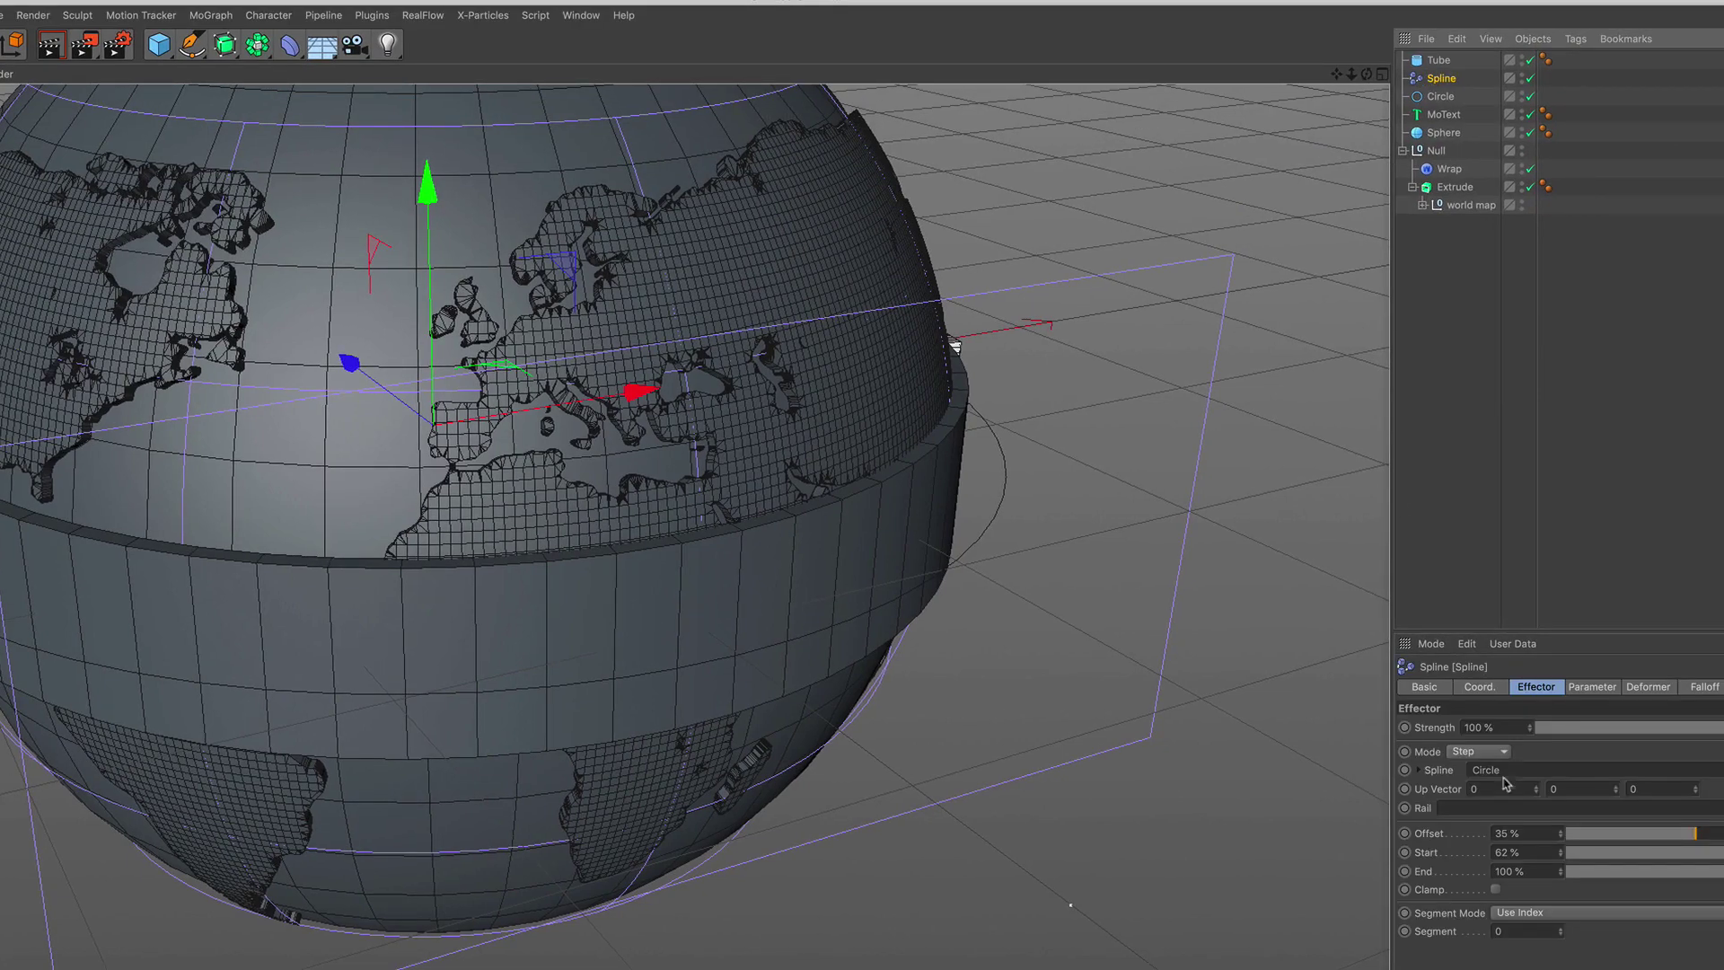
ctrl+click(1406, 834)
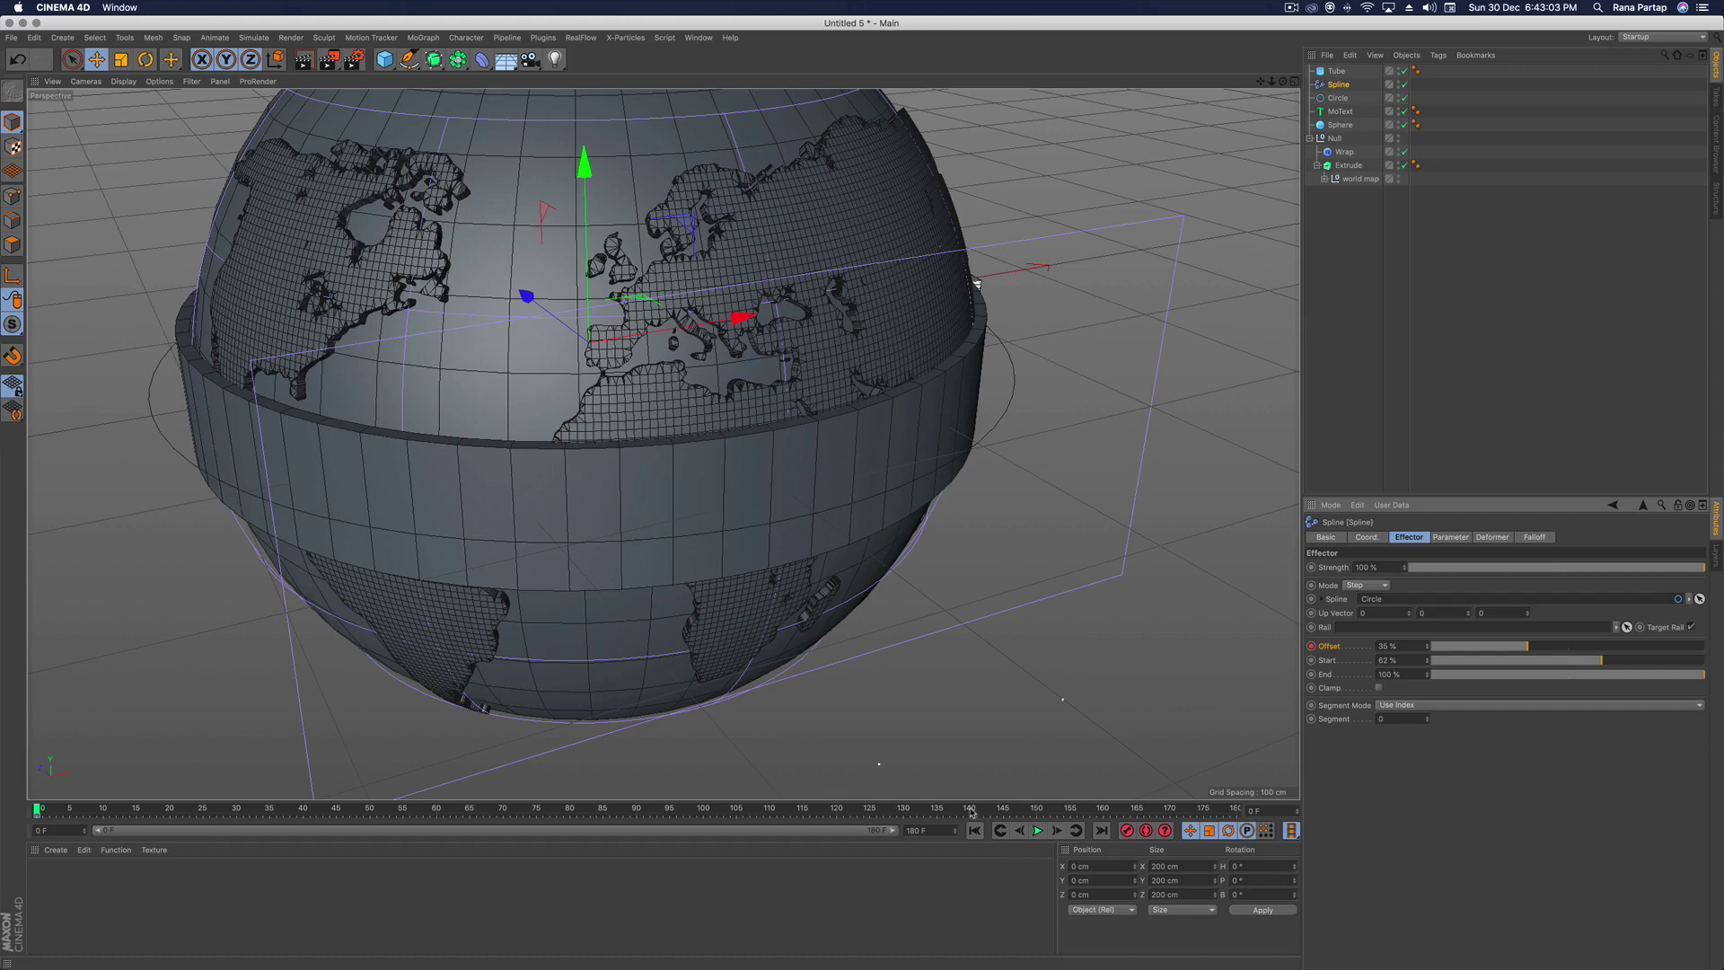
click(966, 810)
drag(977, 810, 1044, 812)
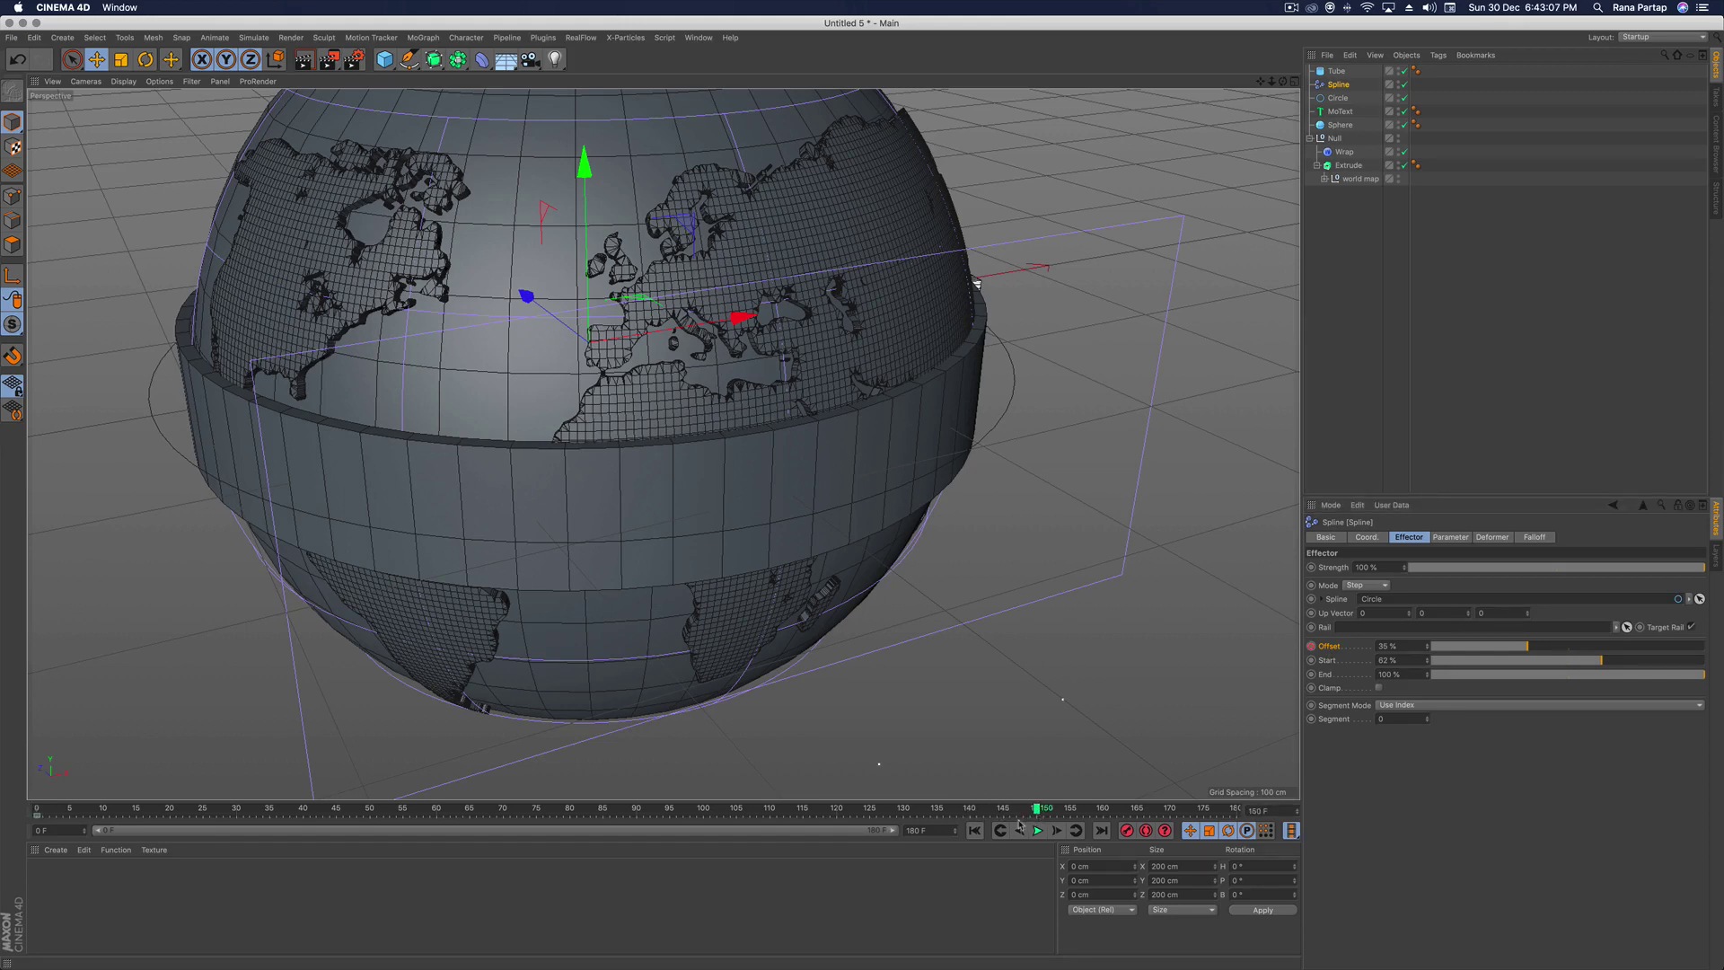
mouse_move(1427, 653)
mouse_down()
mouse_move(1428, 638)
mouse_move(1429, 655)
mouse_up()
drag(1467, 631, 1467, 640)
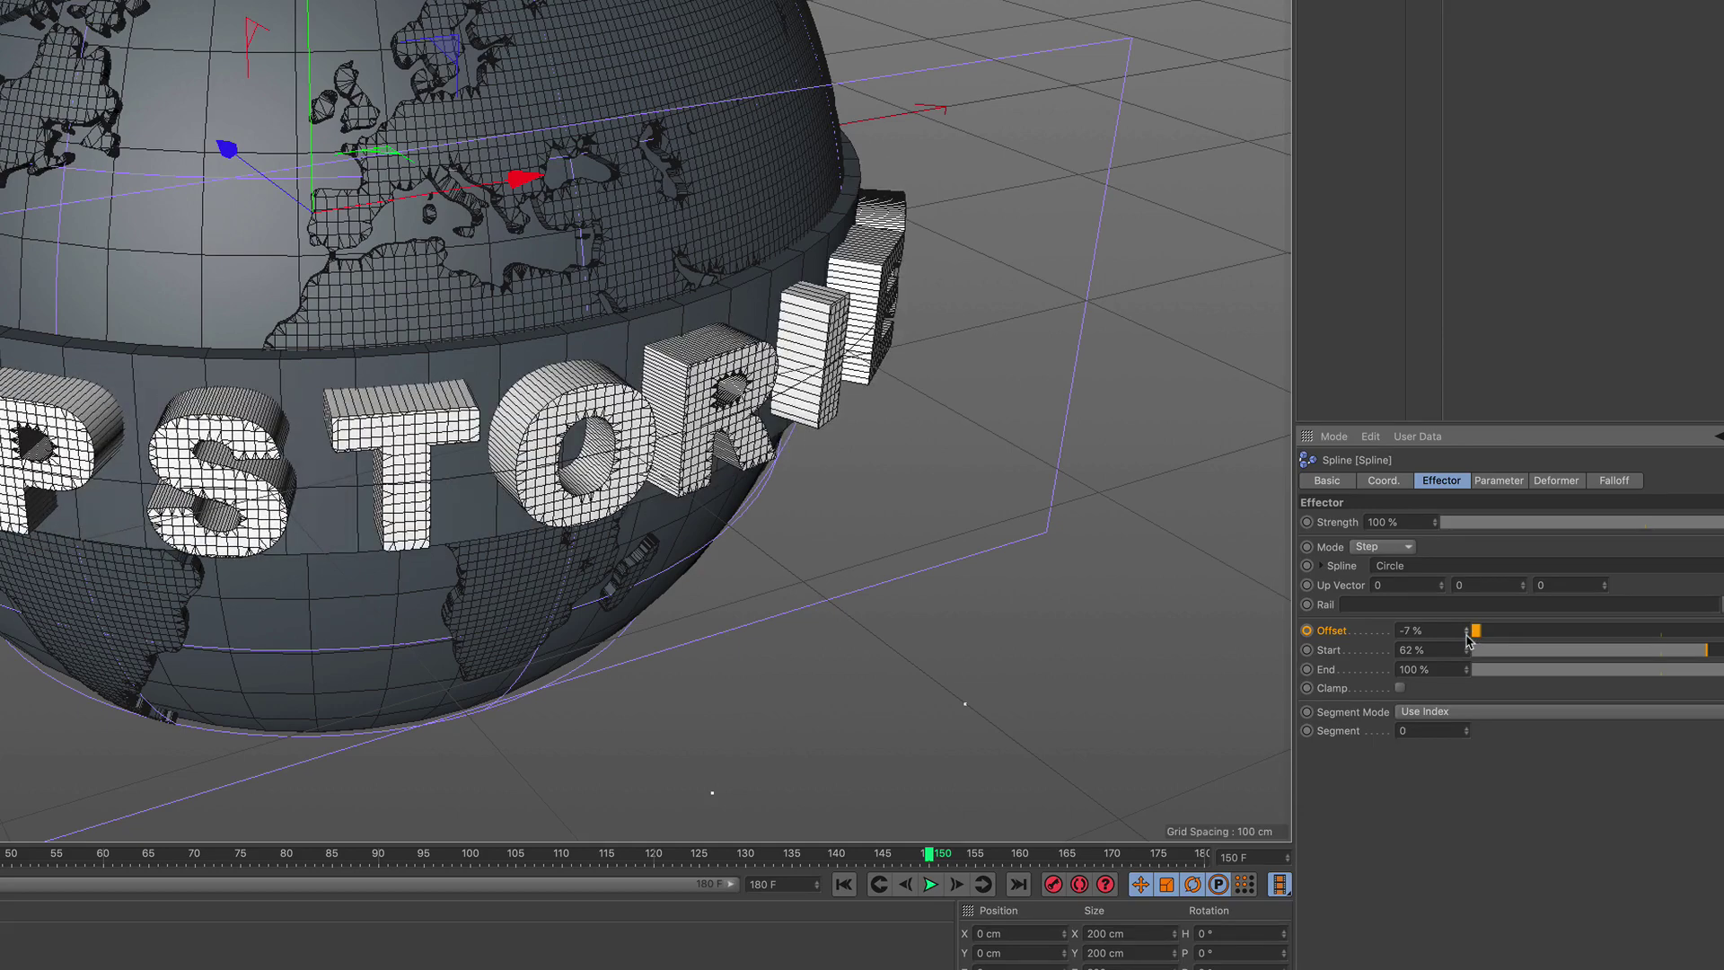
click(1308, 630)
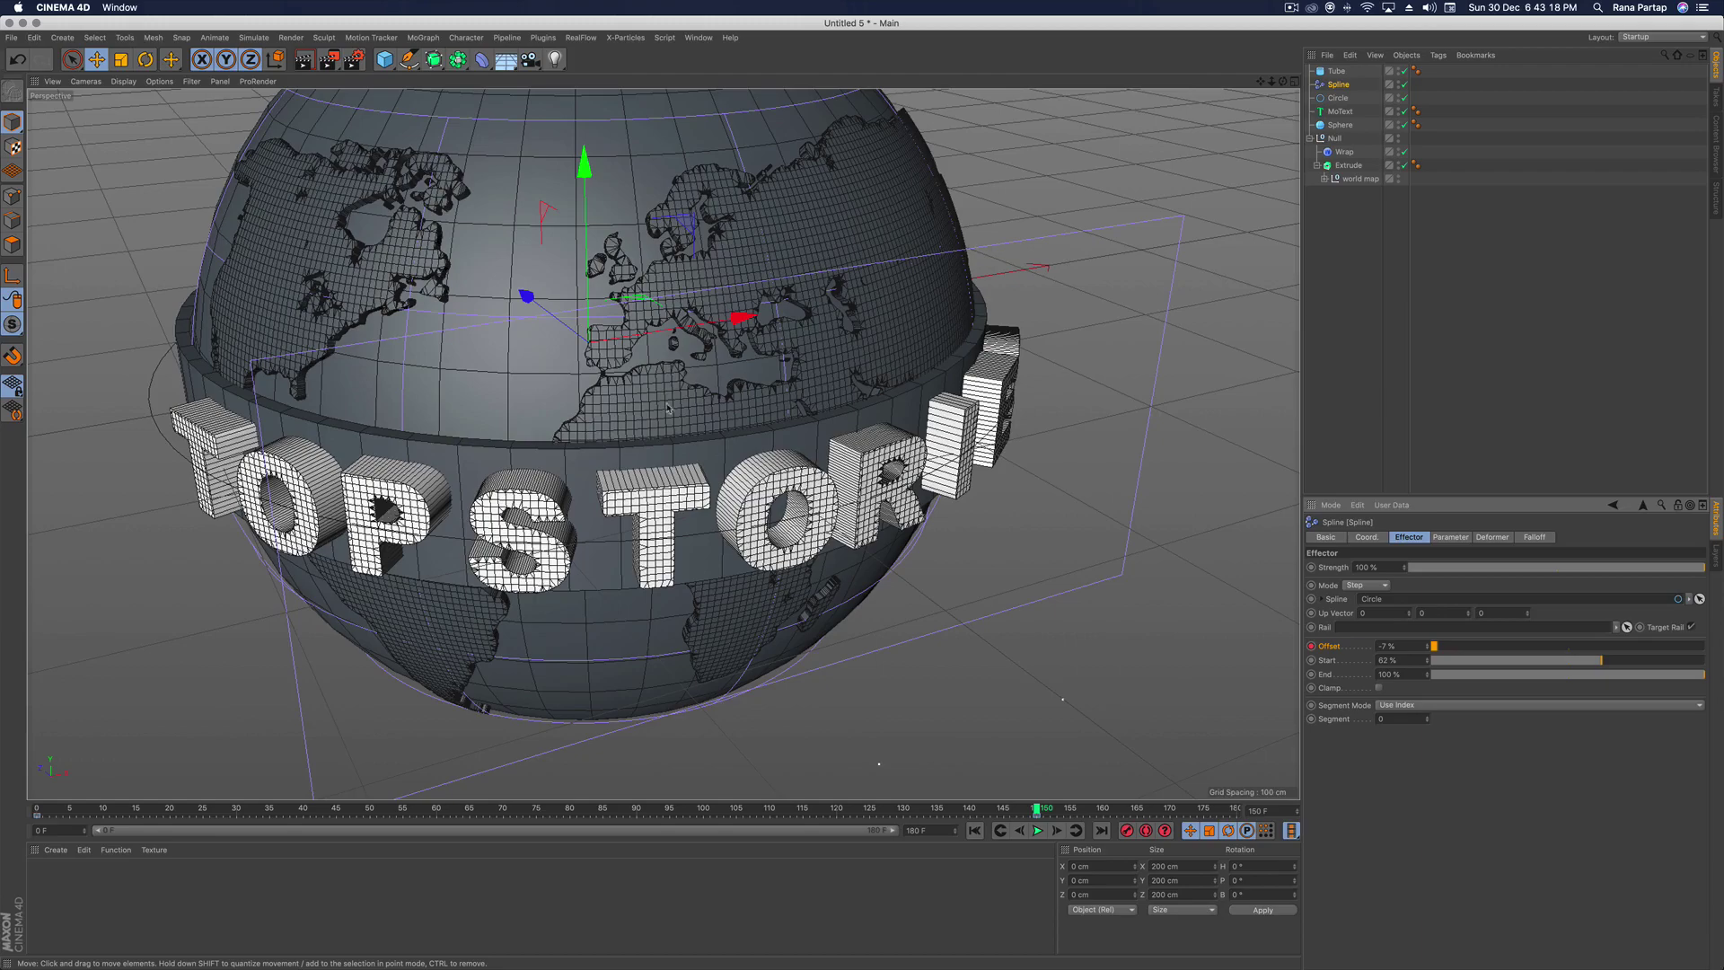
alt+right_drag(403, 268, 399, 338)
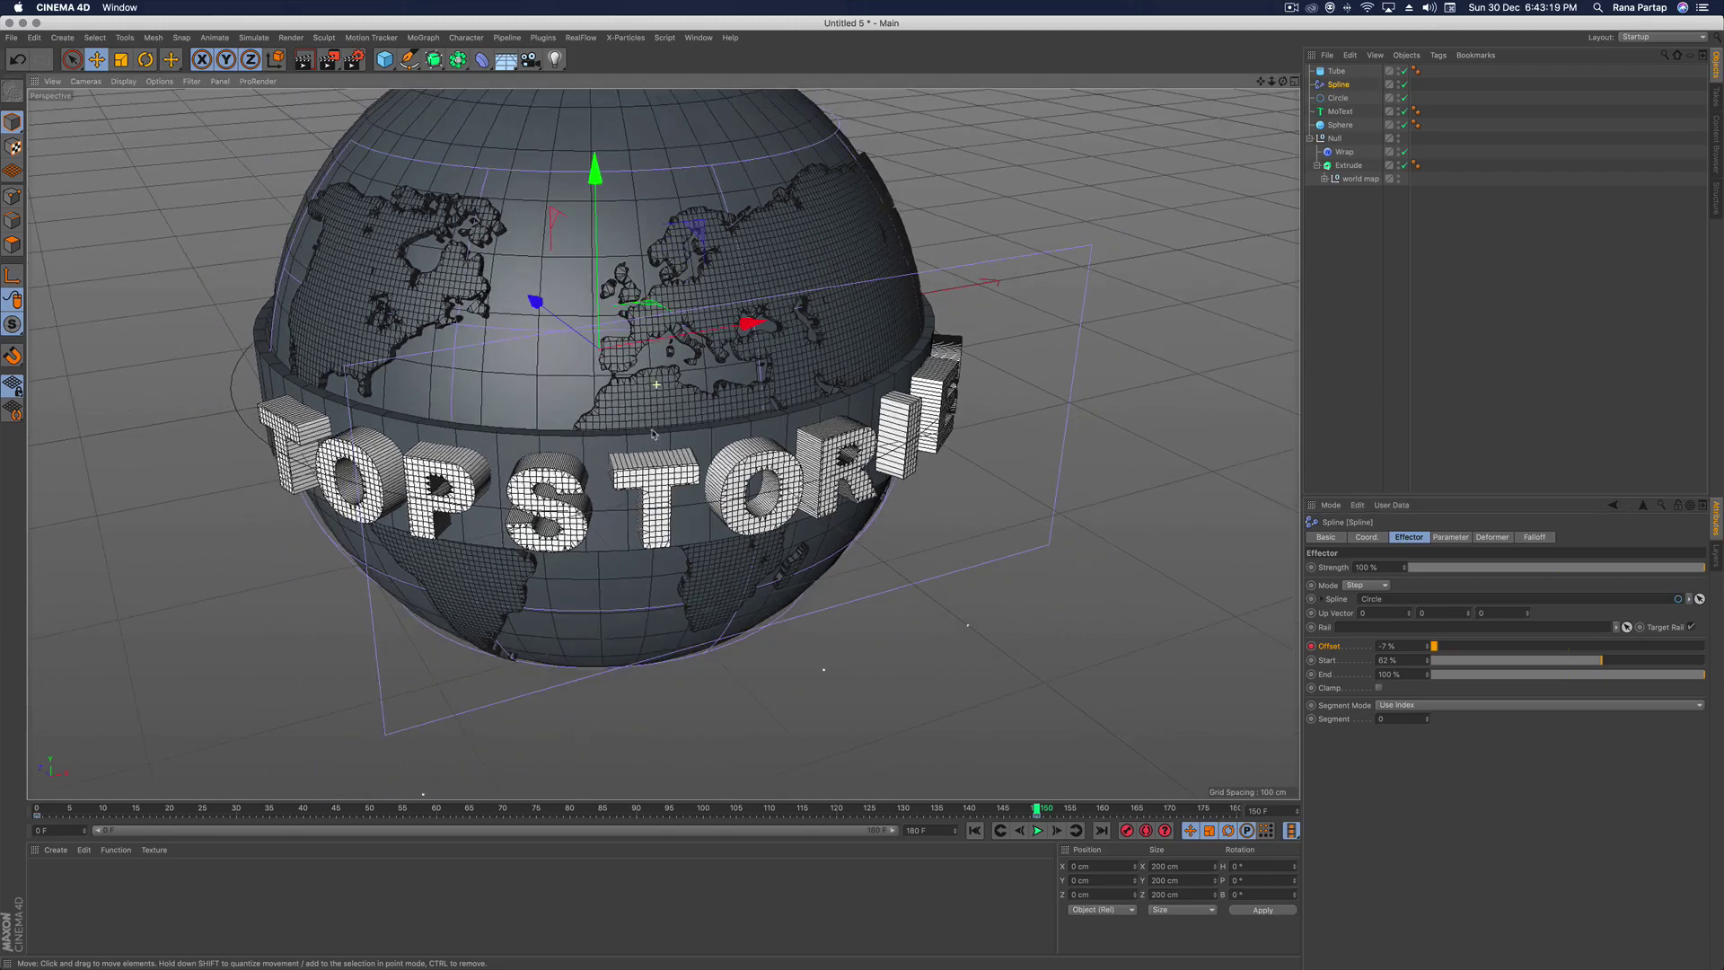
alt+drag(666, 434, 664, 364)
alt+right_drag(670, 475, 670, 449)
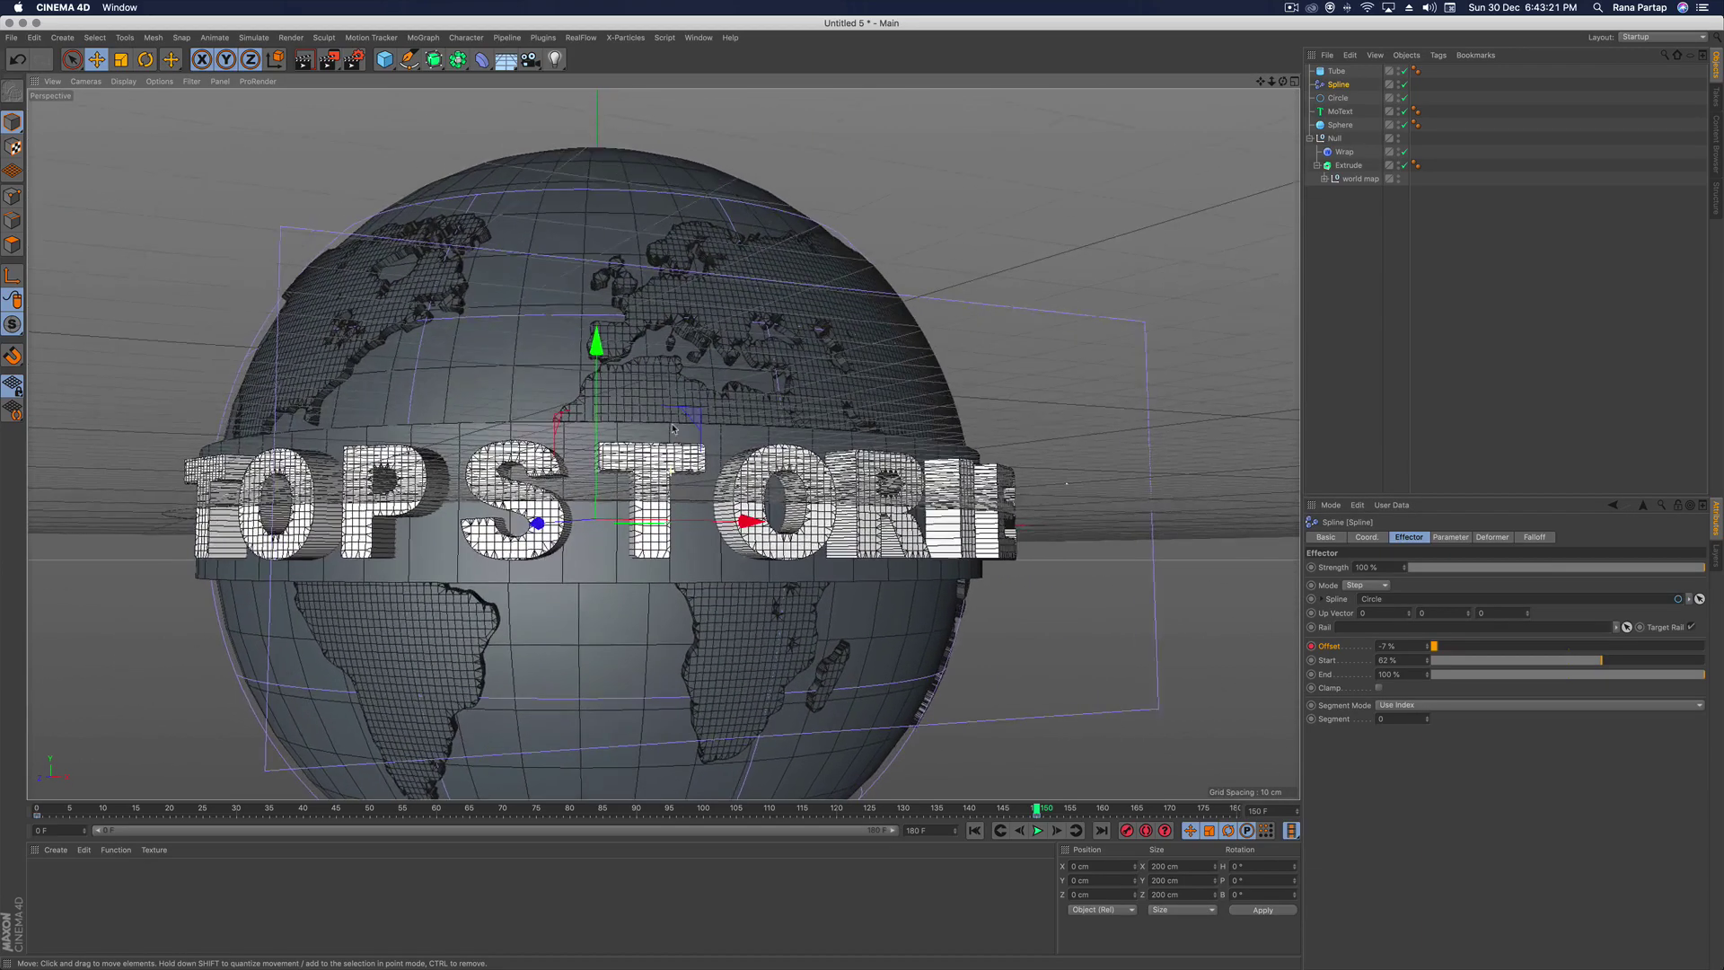
Render a preview of the globe and title as seen from a slightly raised angle
alt+drag(670, 449, 668, 515)
alt+right_drag(669, 514, 675, 420)
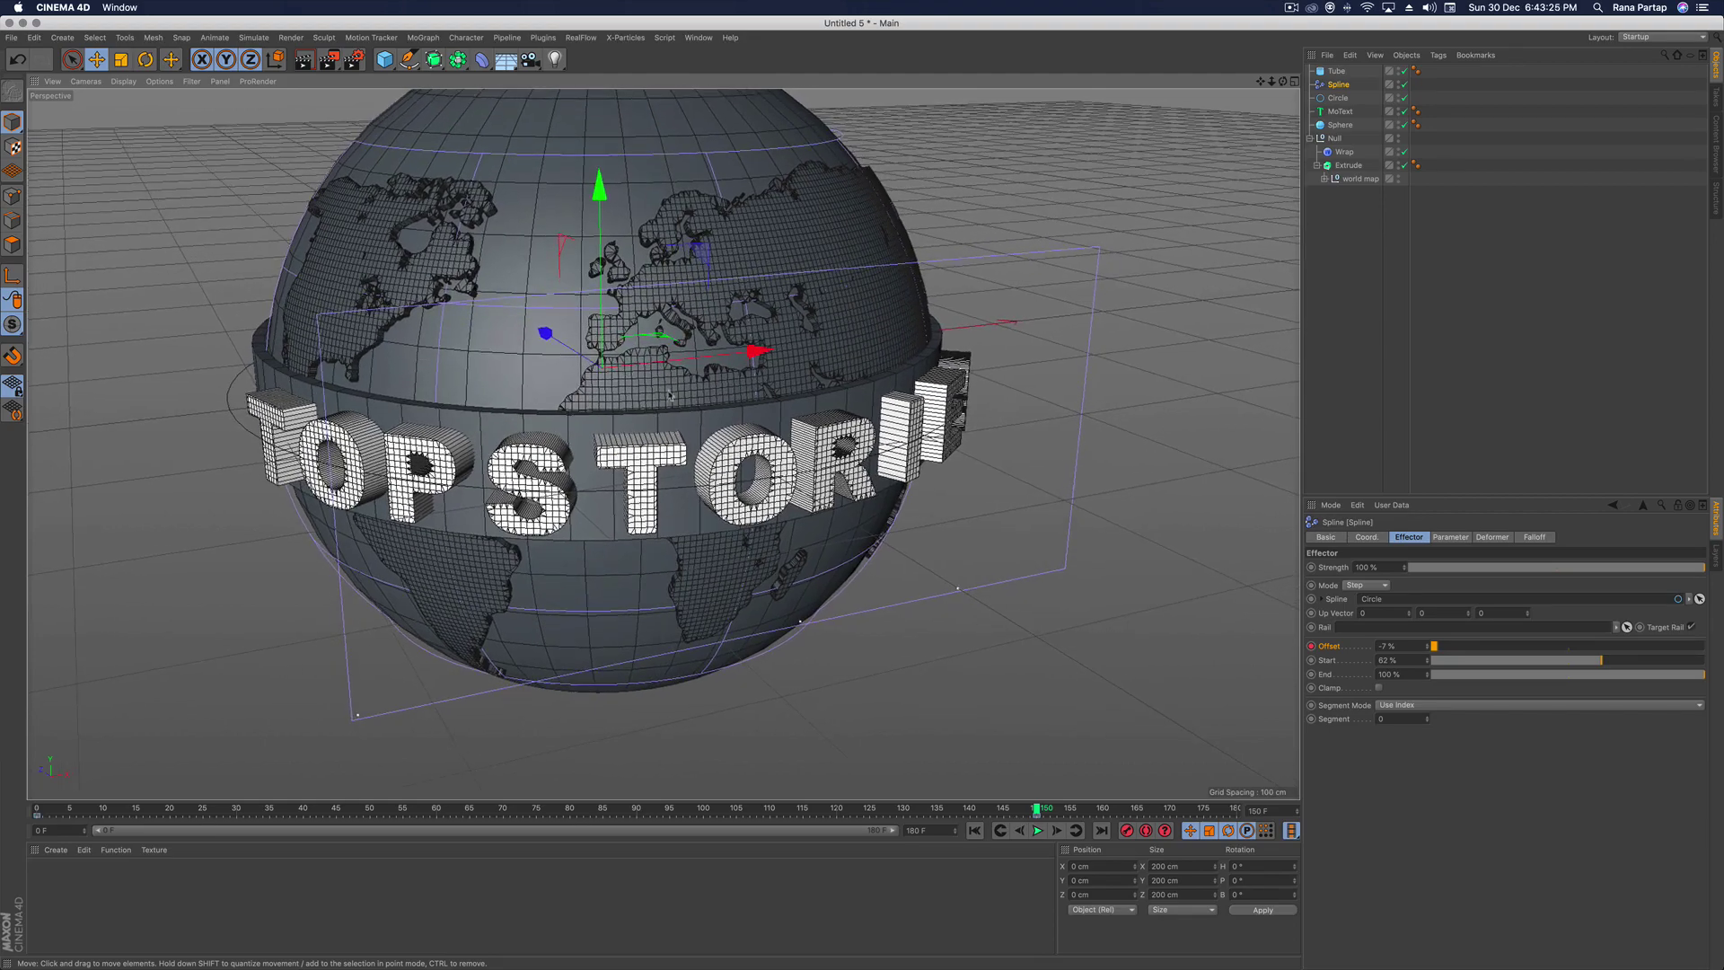
alt+middle_drag(677, 442, 730, 536)
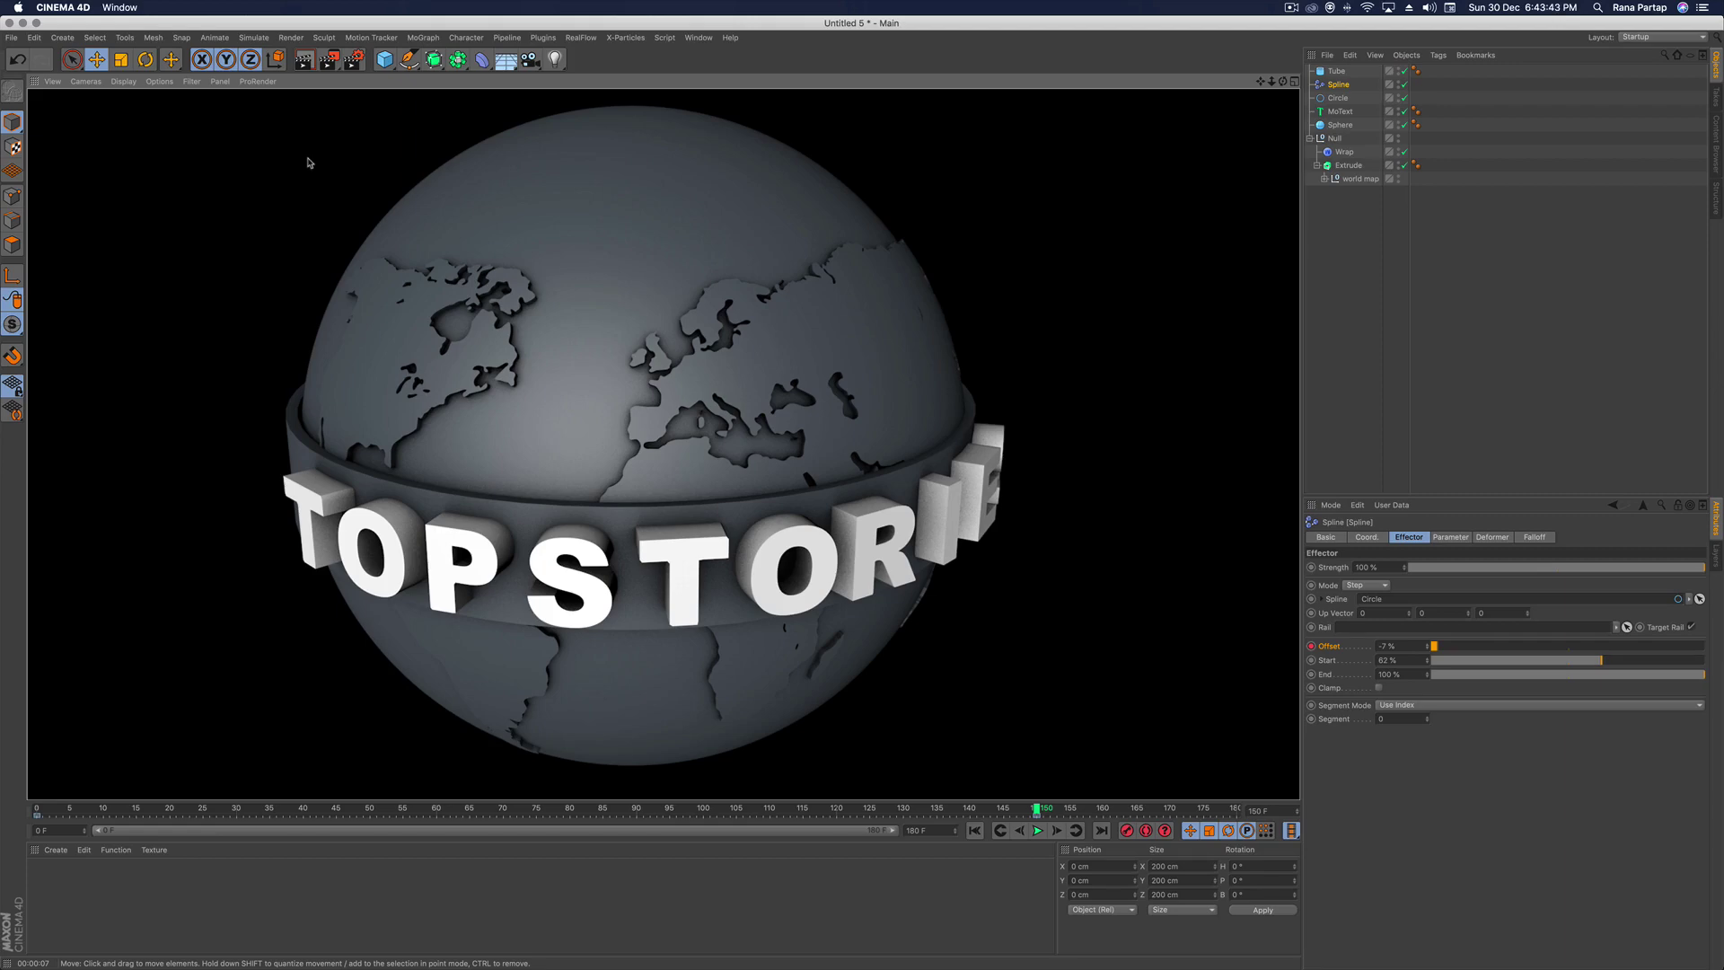
click(1345, 243)
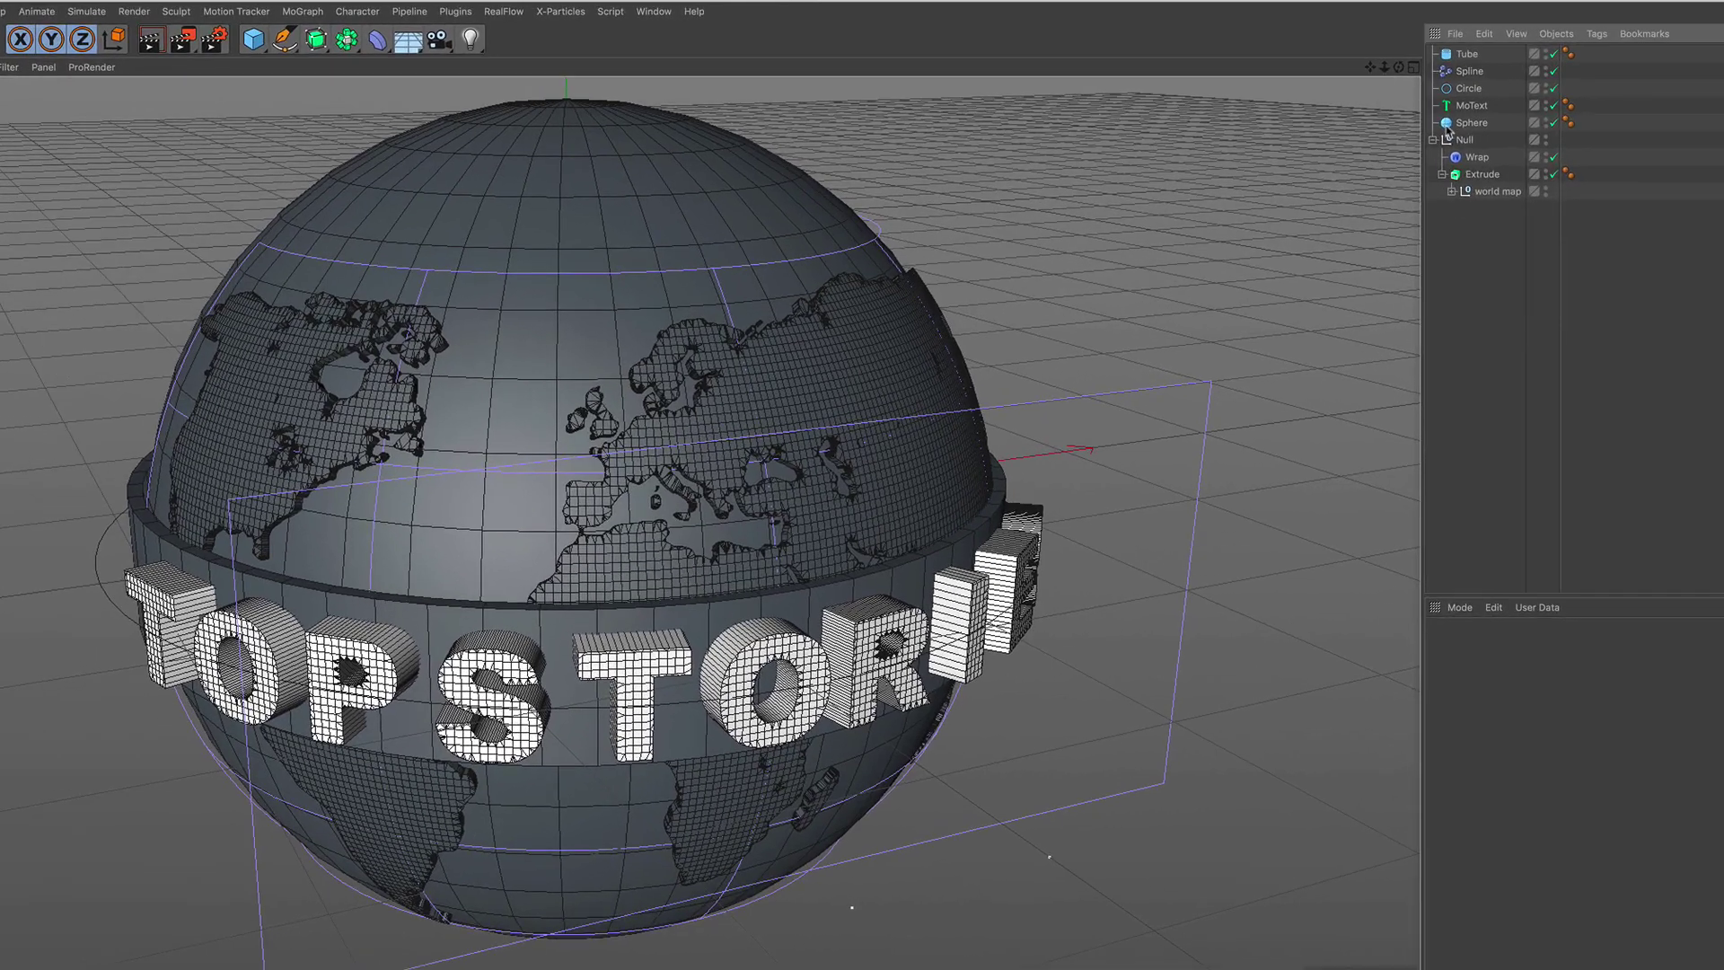
Add an Atom Array and make the globe's sphere its child to turn the sphere into a wire lattice
click(1447, 126)
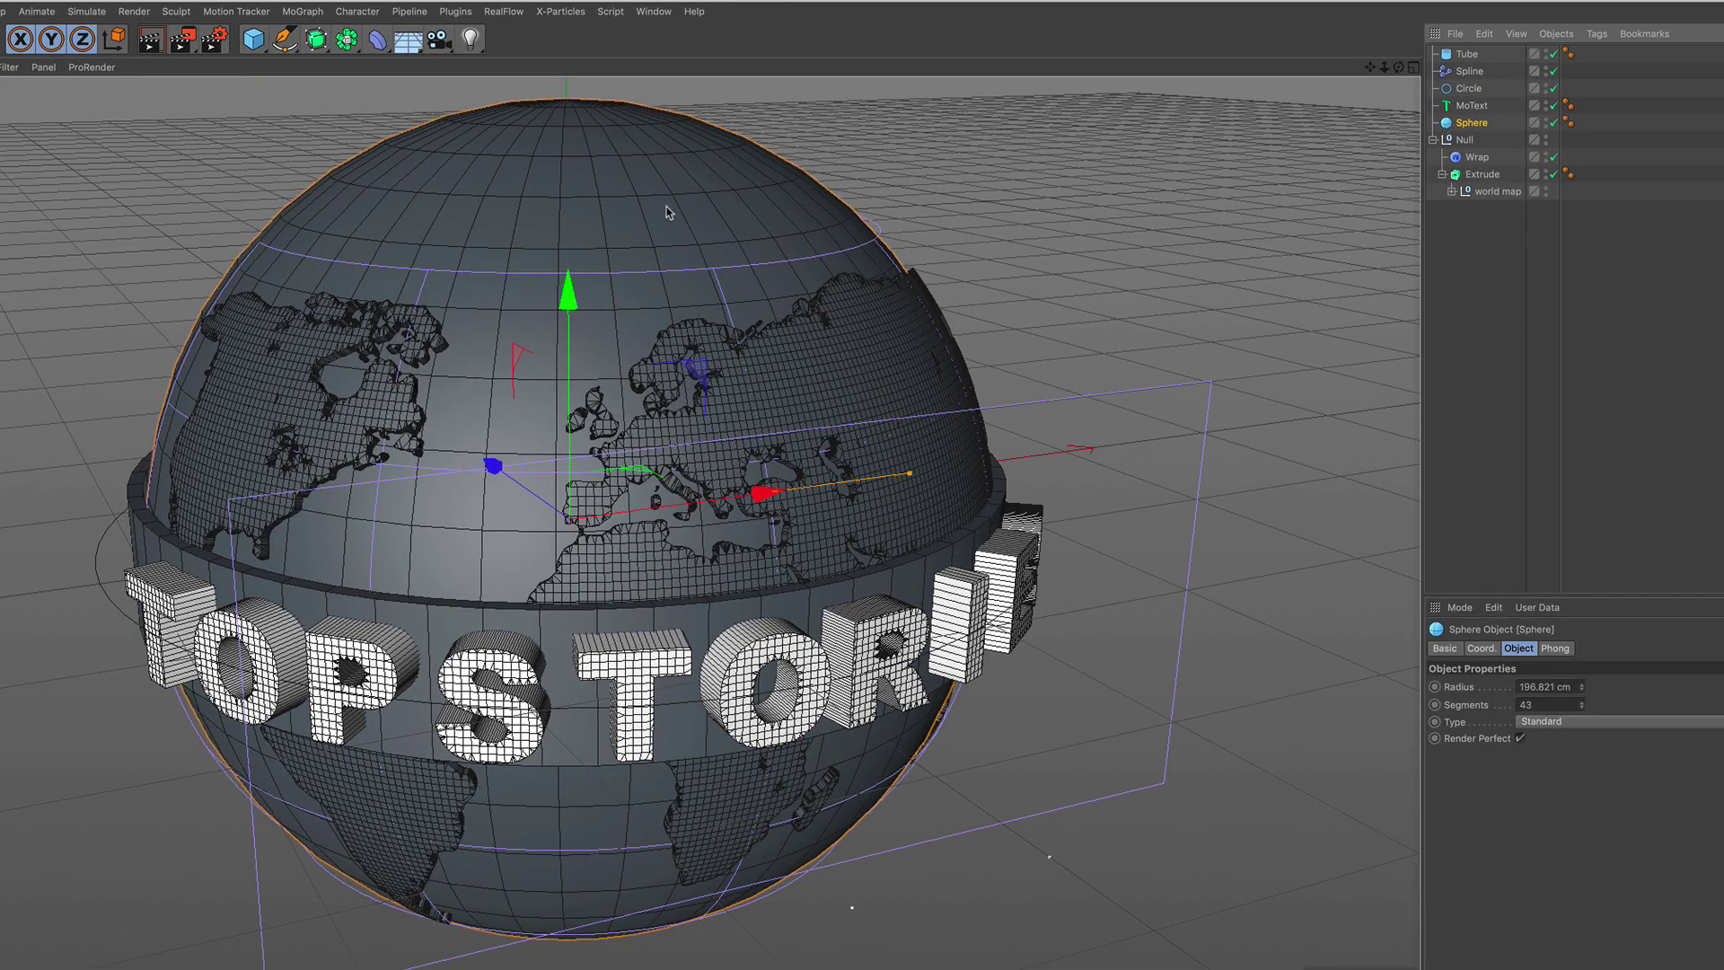
click(346, 39)
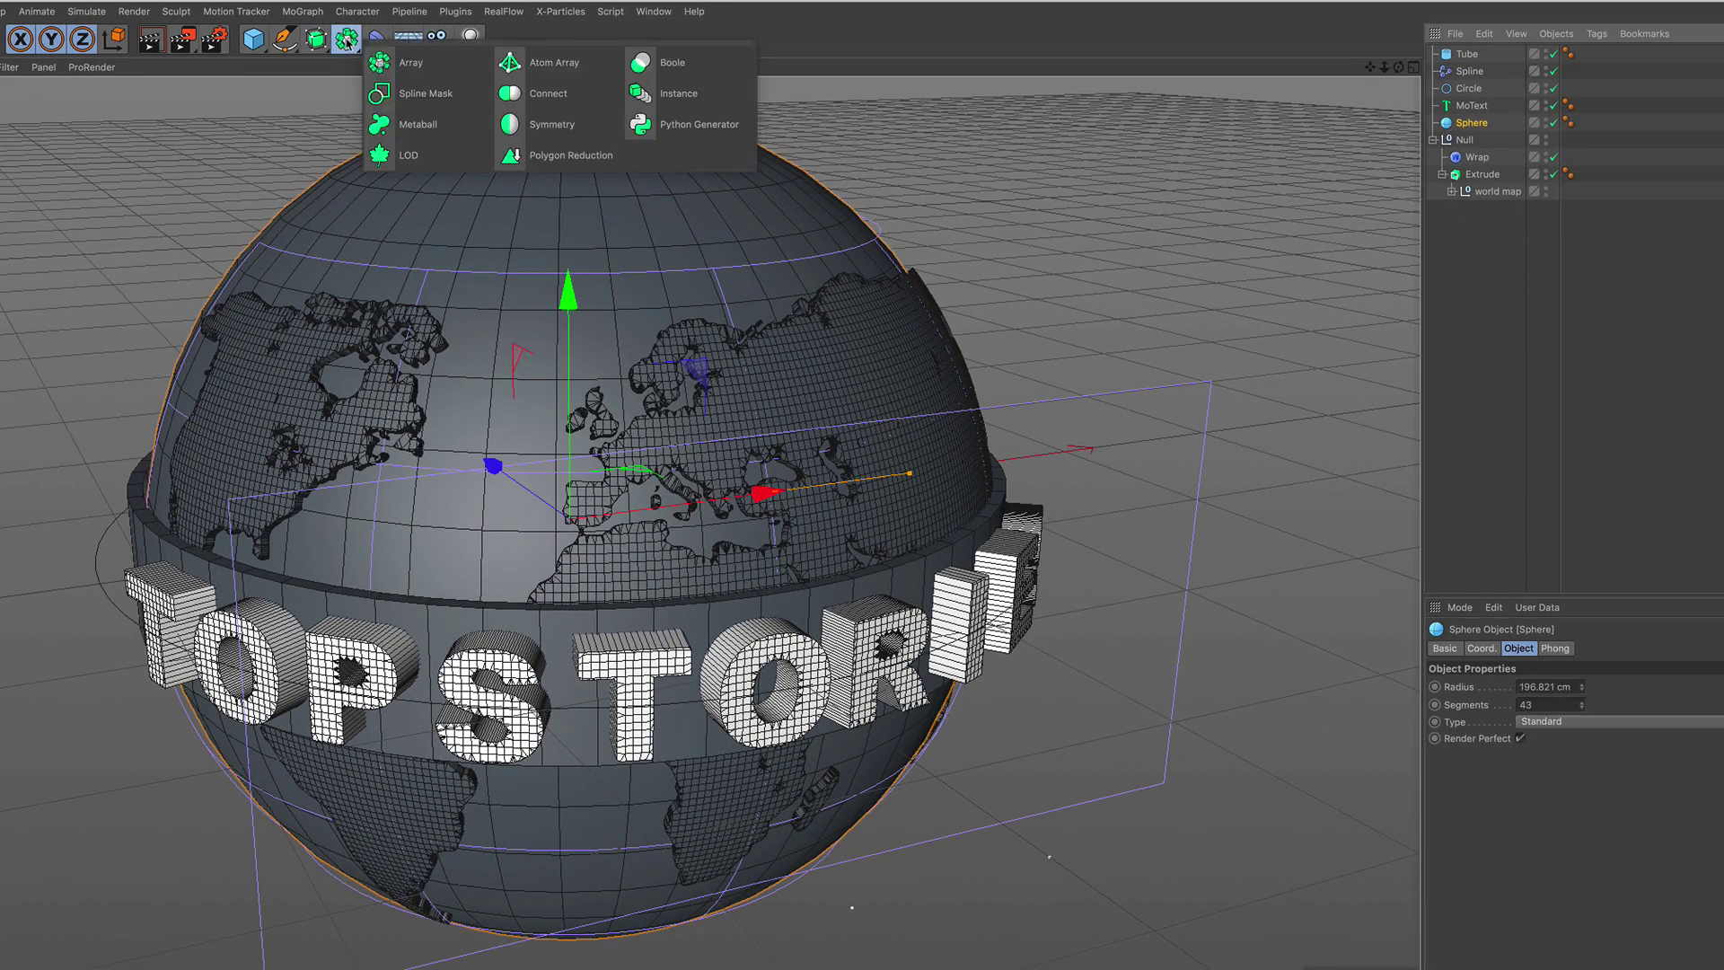
click(563, 74)
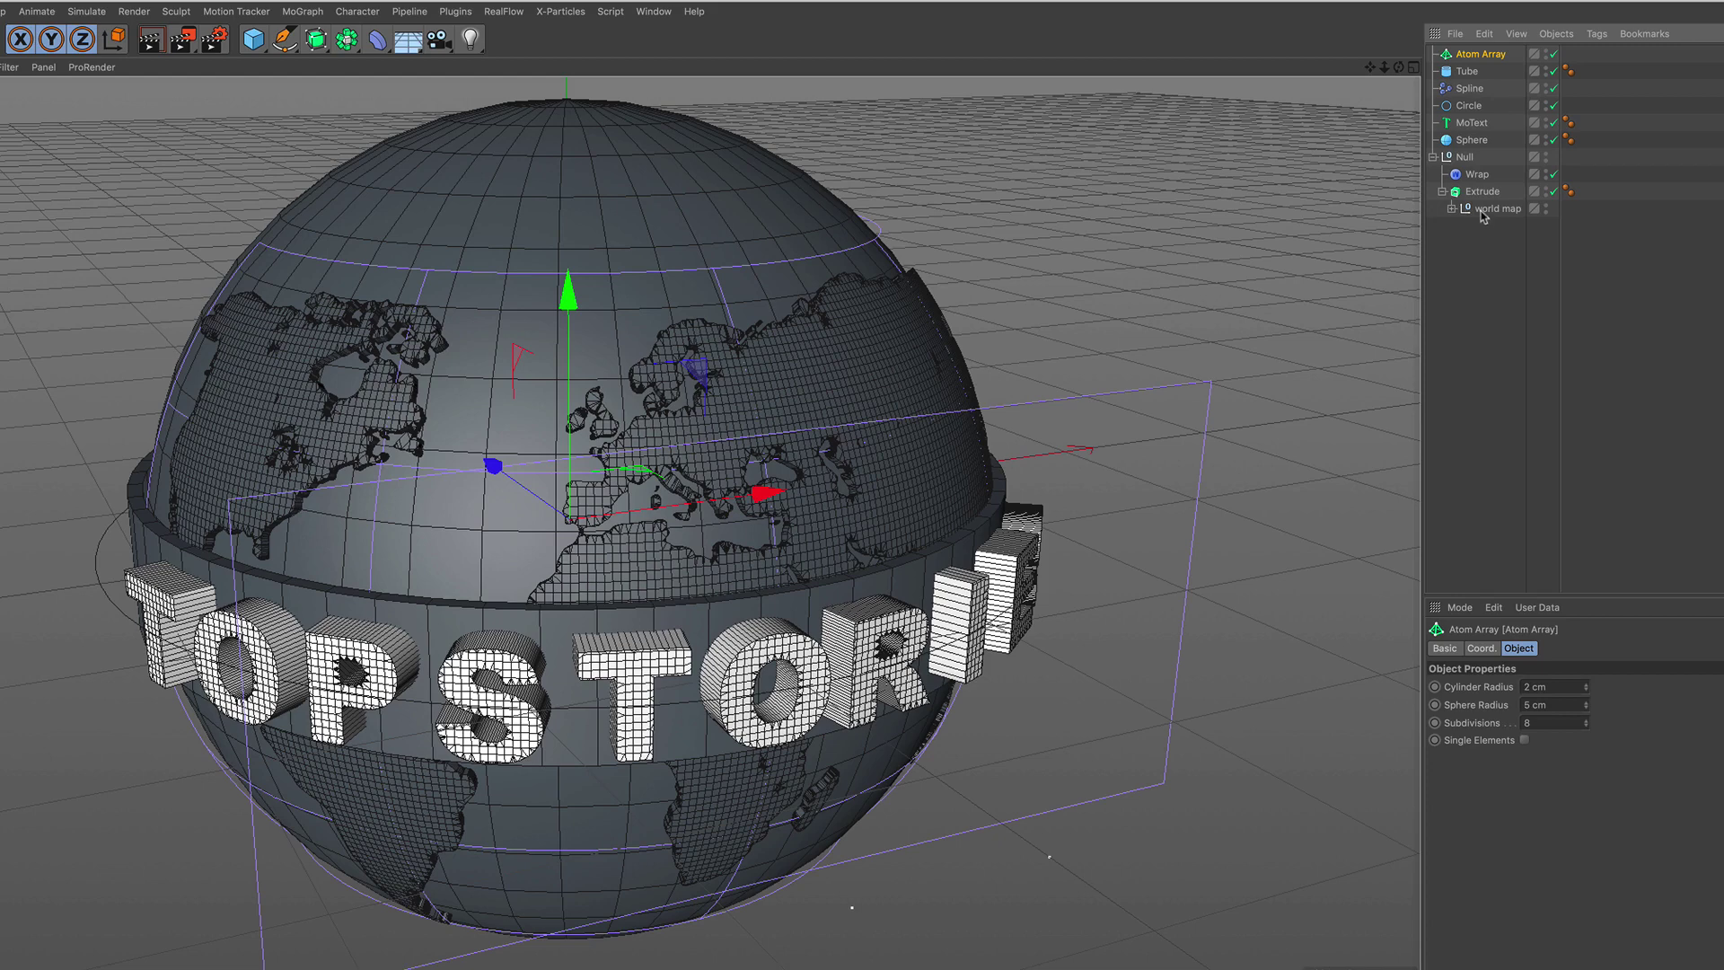
drag(1461, 143, 1477, 56)
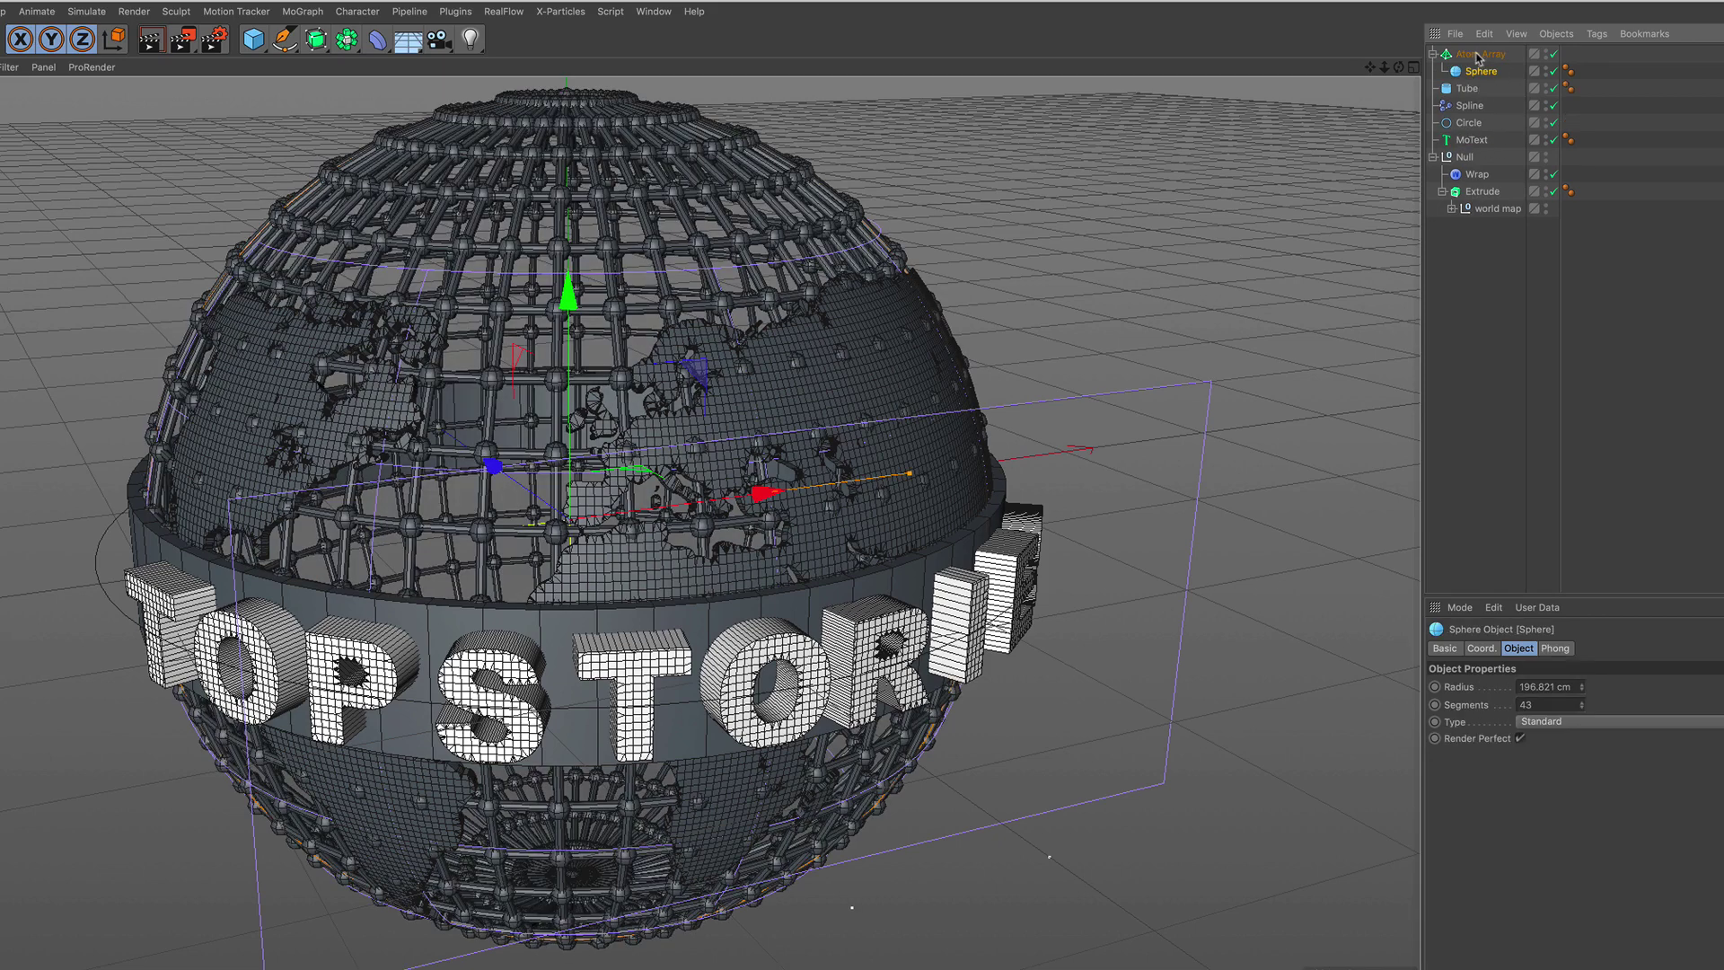
Thin the Atom Array's lattice, trying 1 cm and settling on 0.5 cm for both cylinder radius and sphere radius
click(1477, 54)
click(1526, 703)
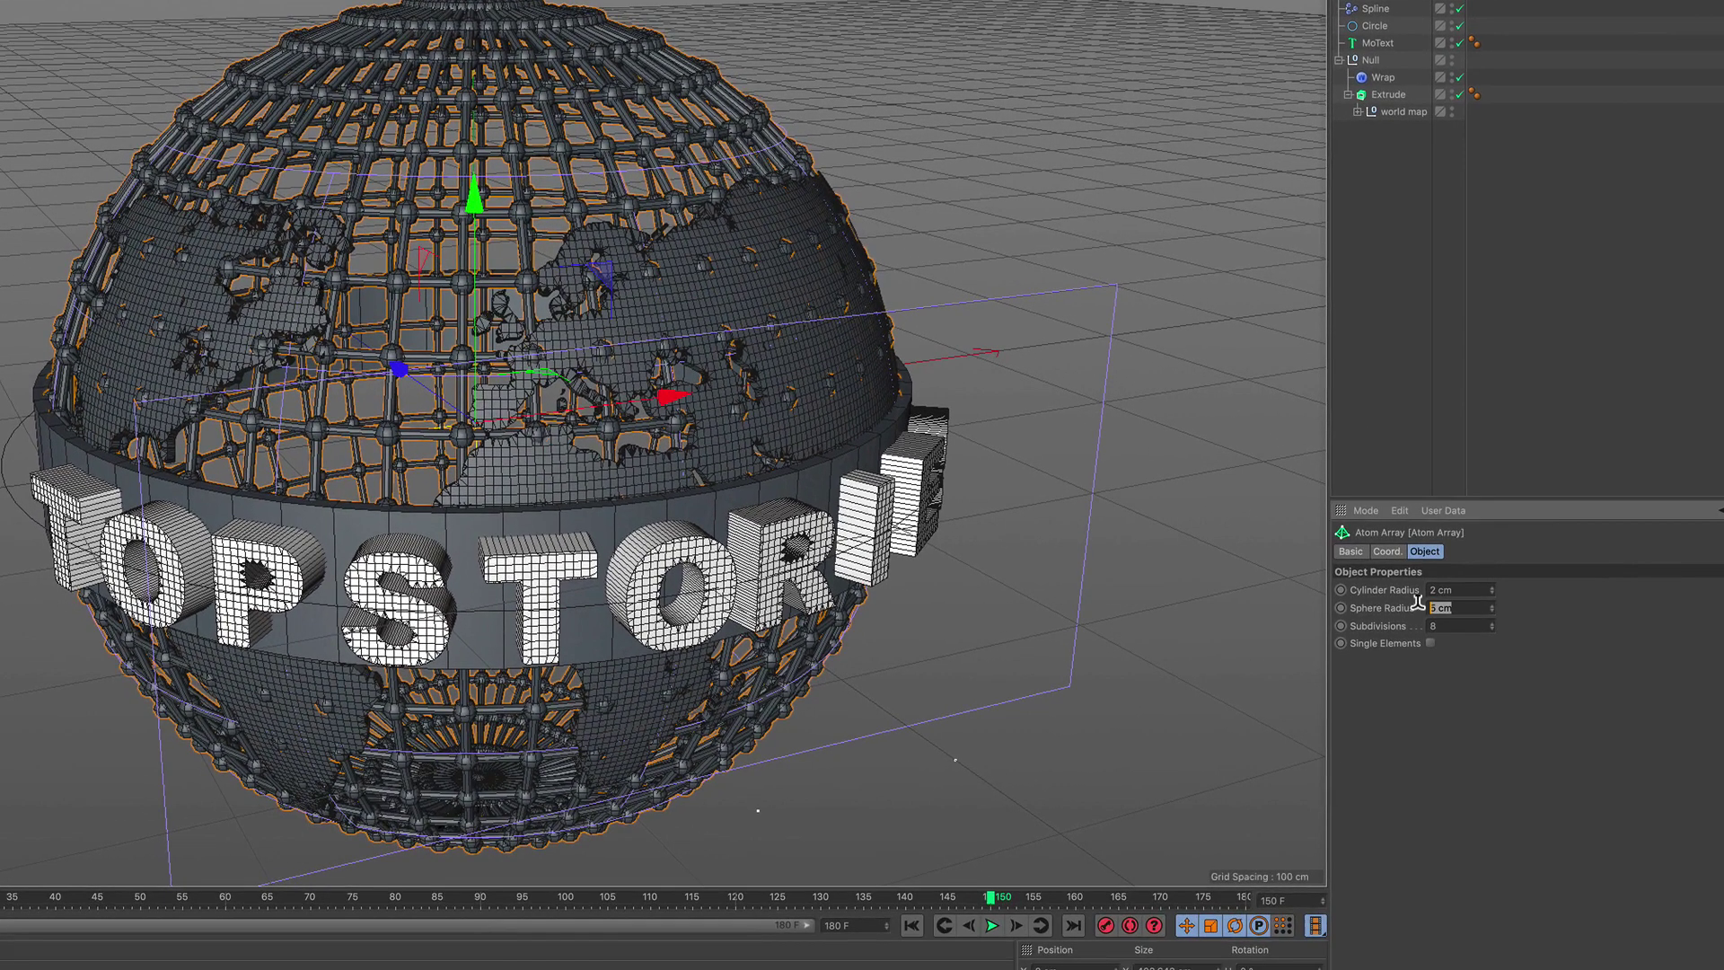
text(1)
key(Return)
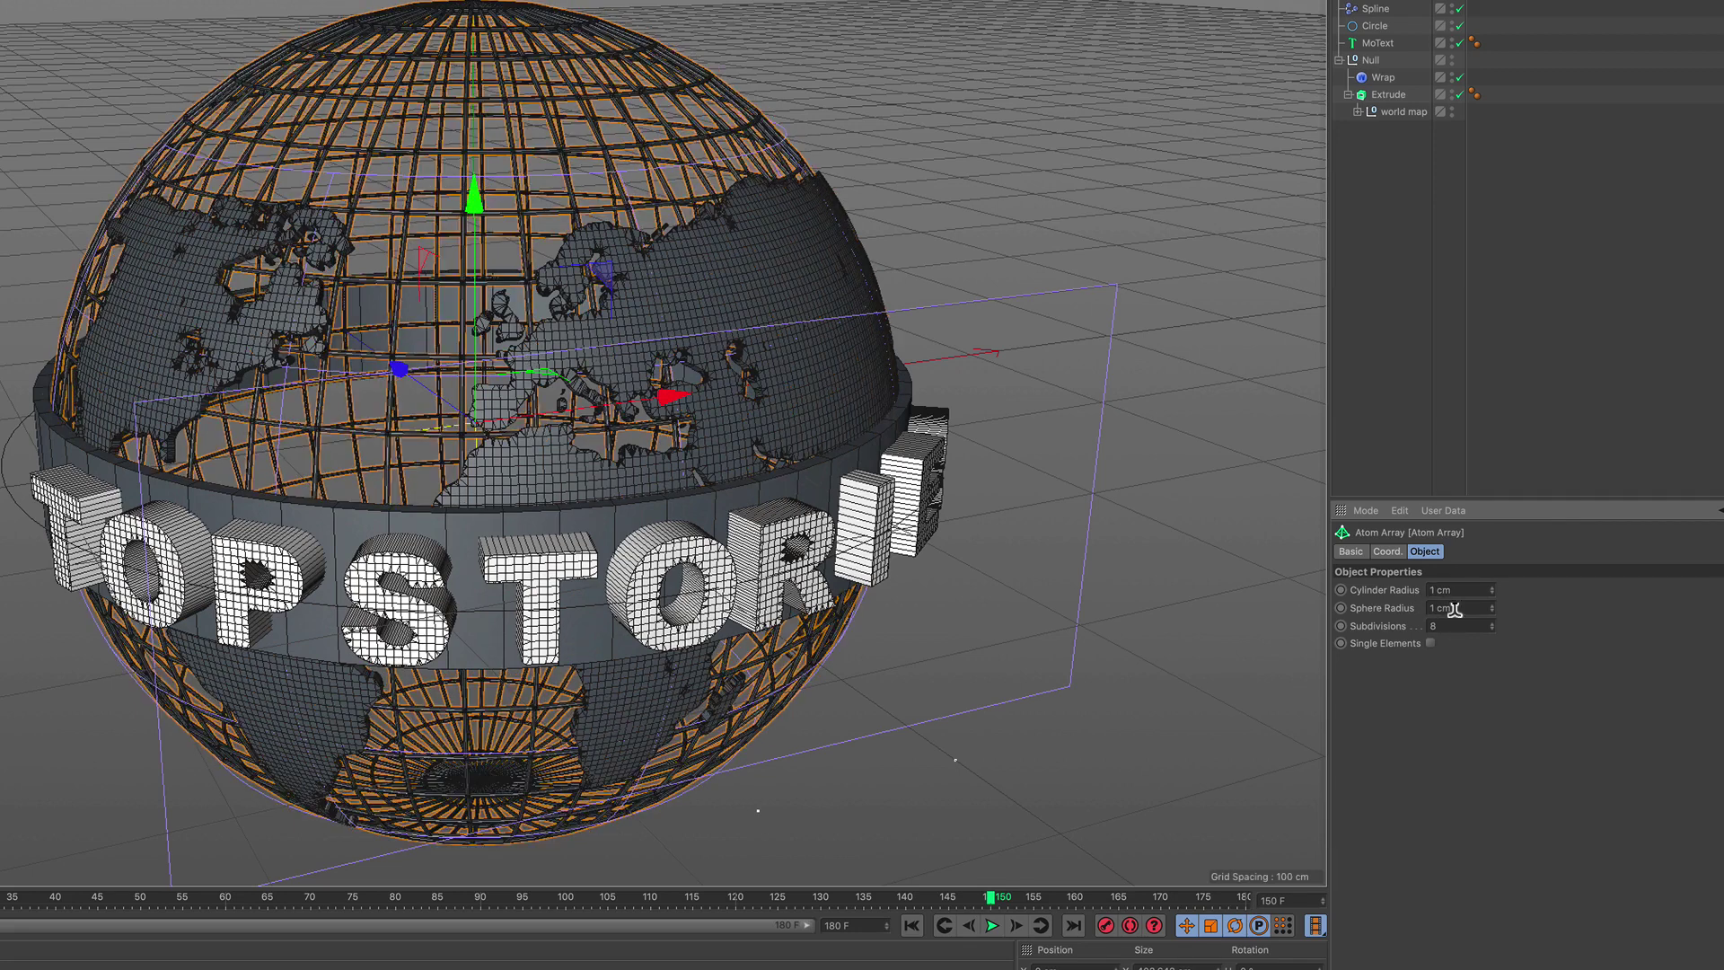
drag(1456, 589, 1419, 611)
text(1)
key(Return)
click(1452, 607)
text(0.5)
key(Return)
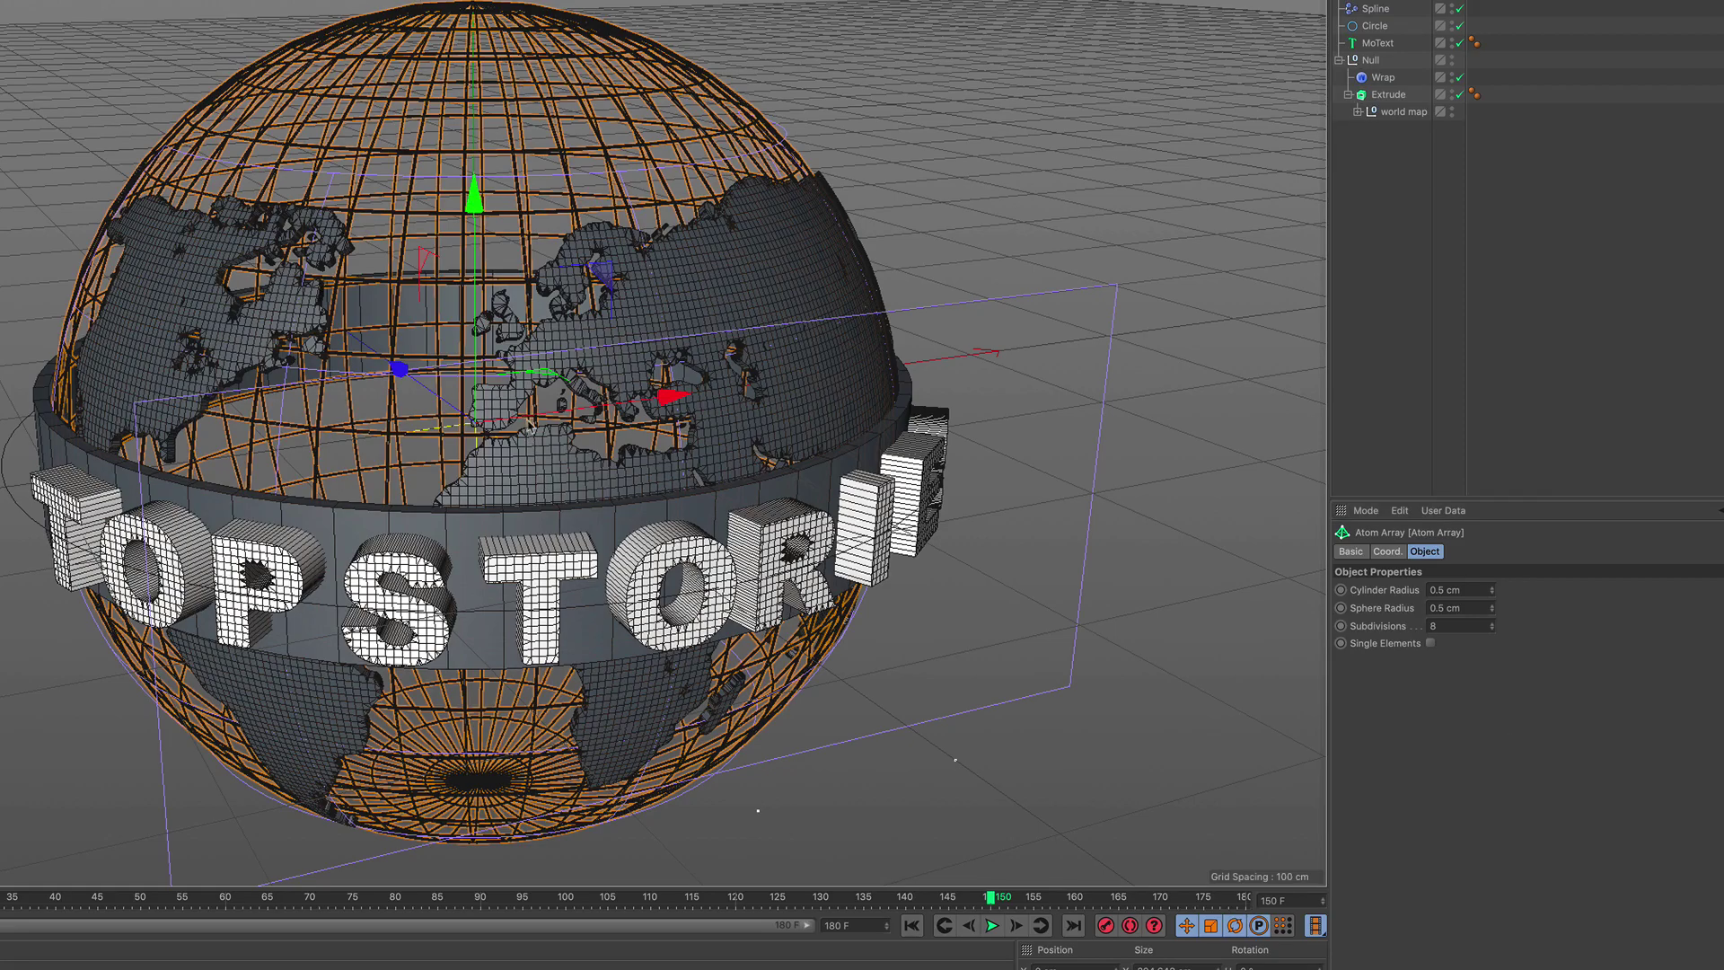
Play the title animation around the lattice globe from the first frame, and stop it near the end
alt+drag(535, 472, 538, 452)
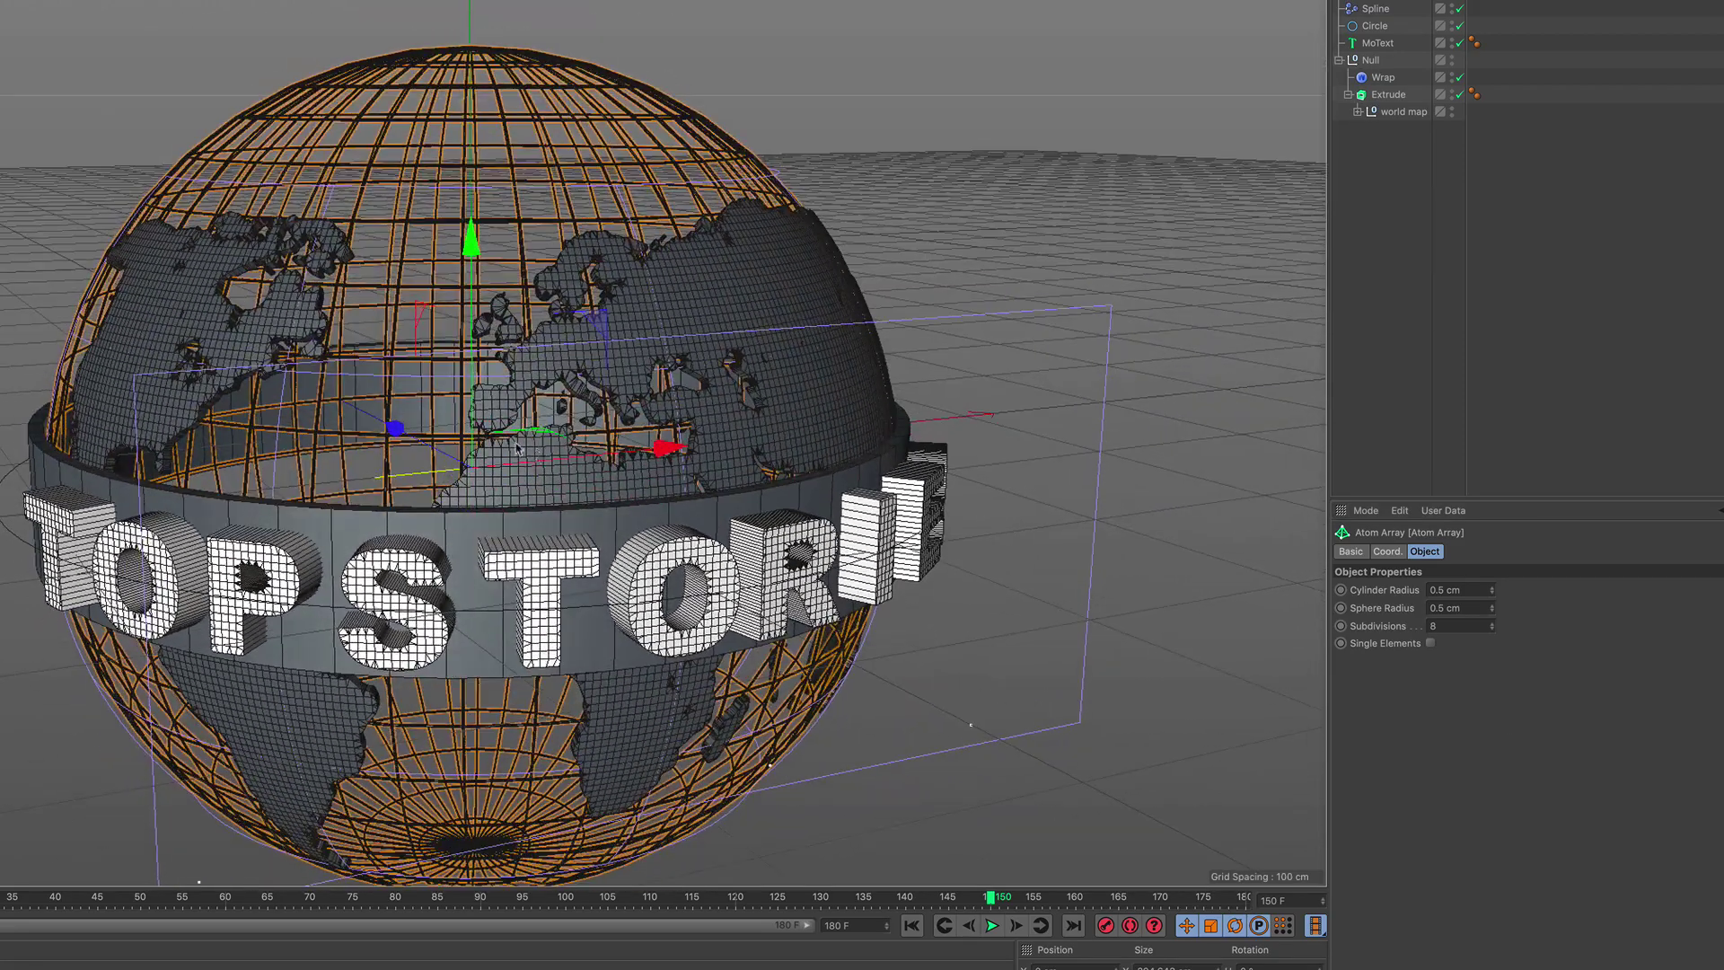
alt+right_drag(518, 445, 514, 483)
alt+middle_drag(527, 479, 536, 464)
click(920, 912)
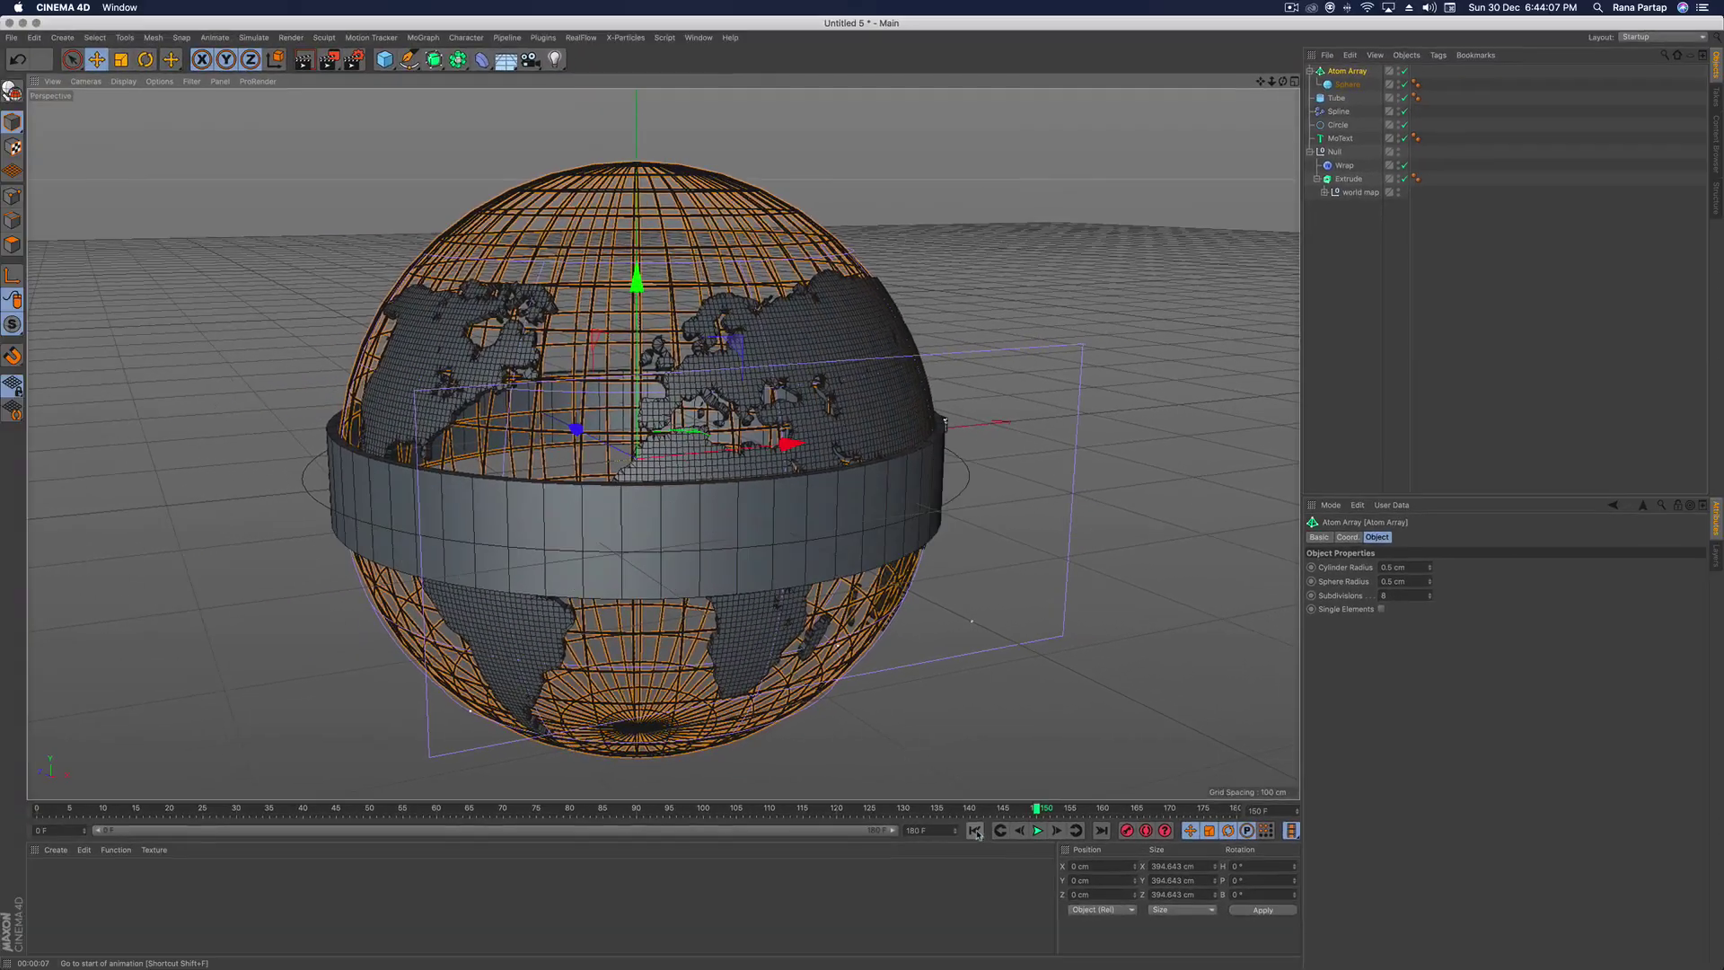
click(998, 912)
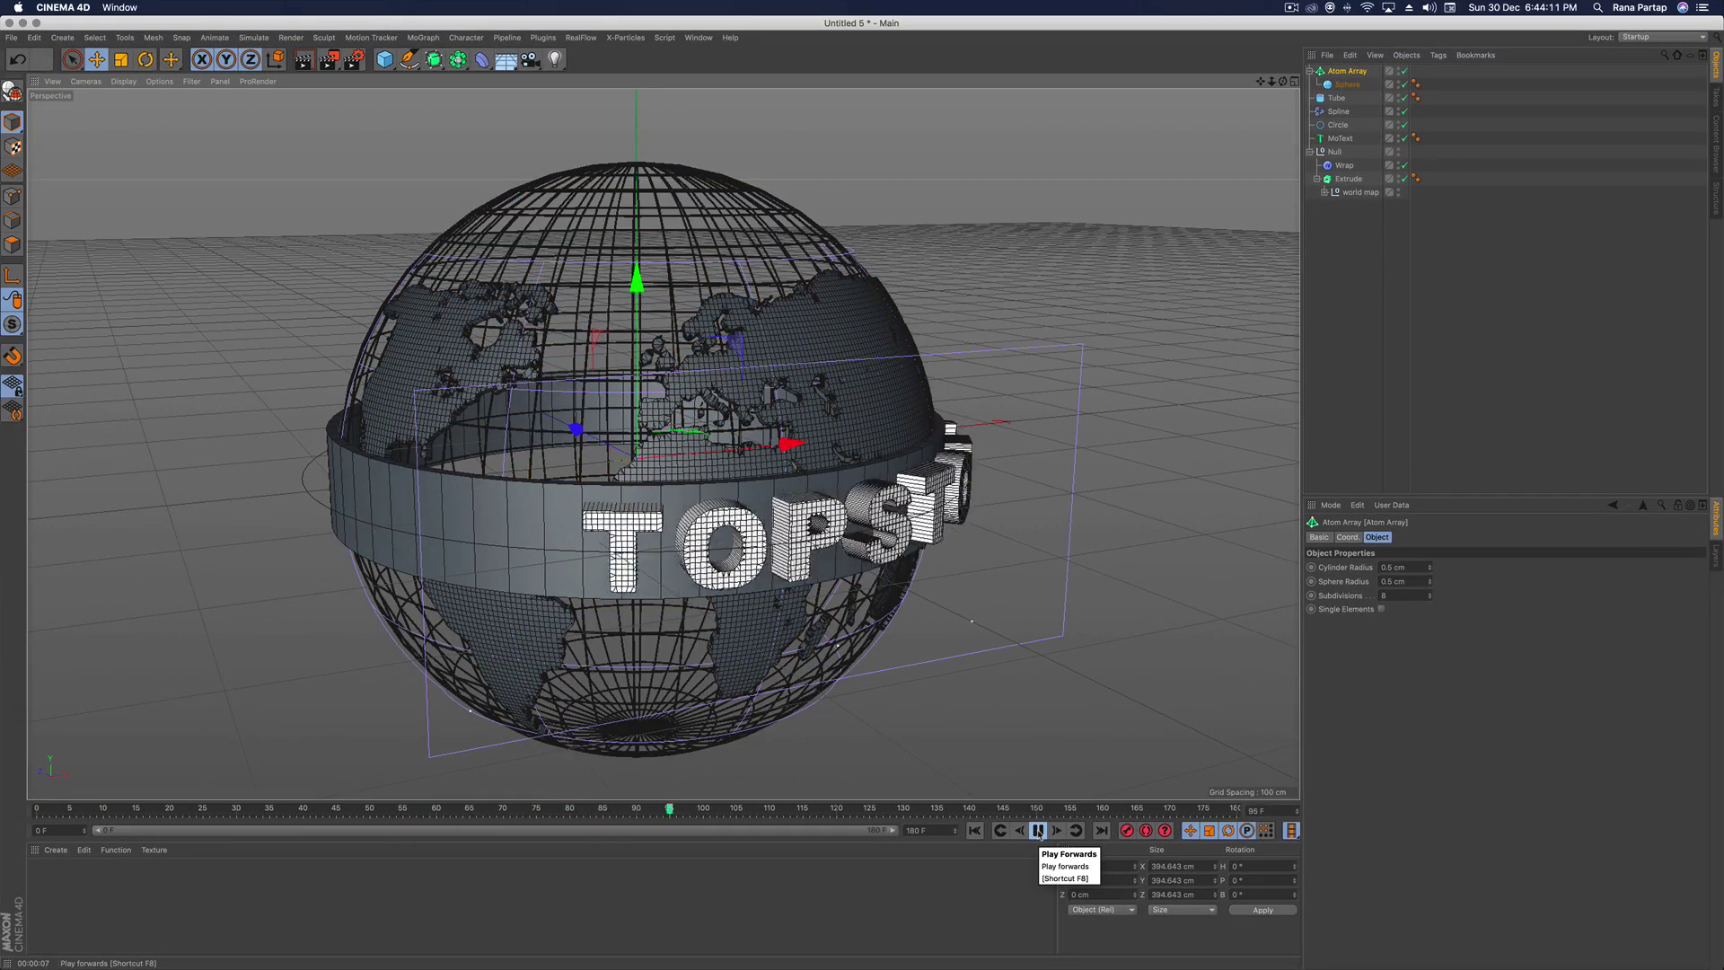
click(1039, 831)
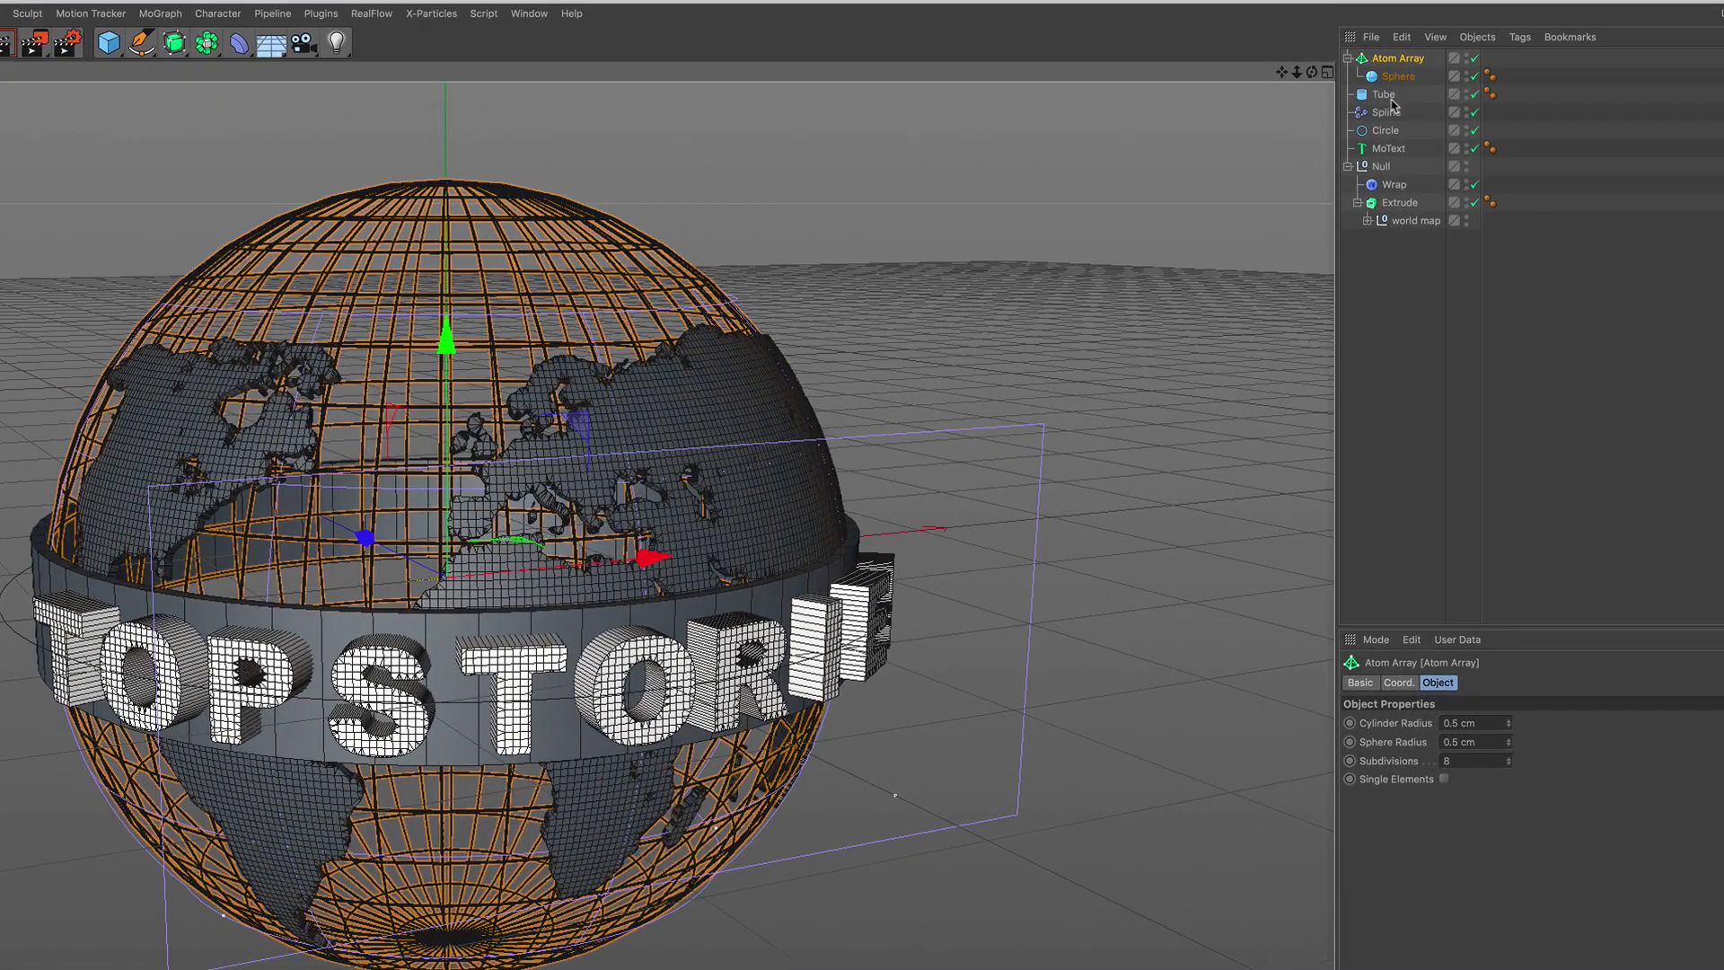
Change the interpolation of the Spline effector's offset keys on frames 0 and 150 to Linear
click(1360, 112)
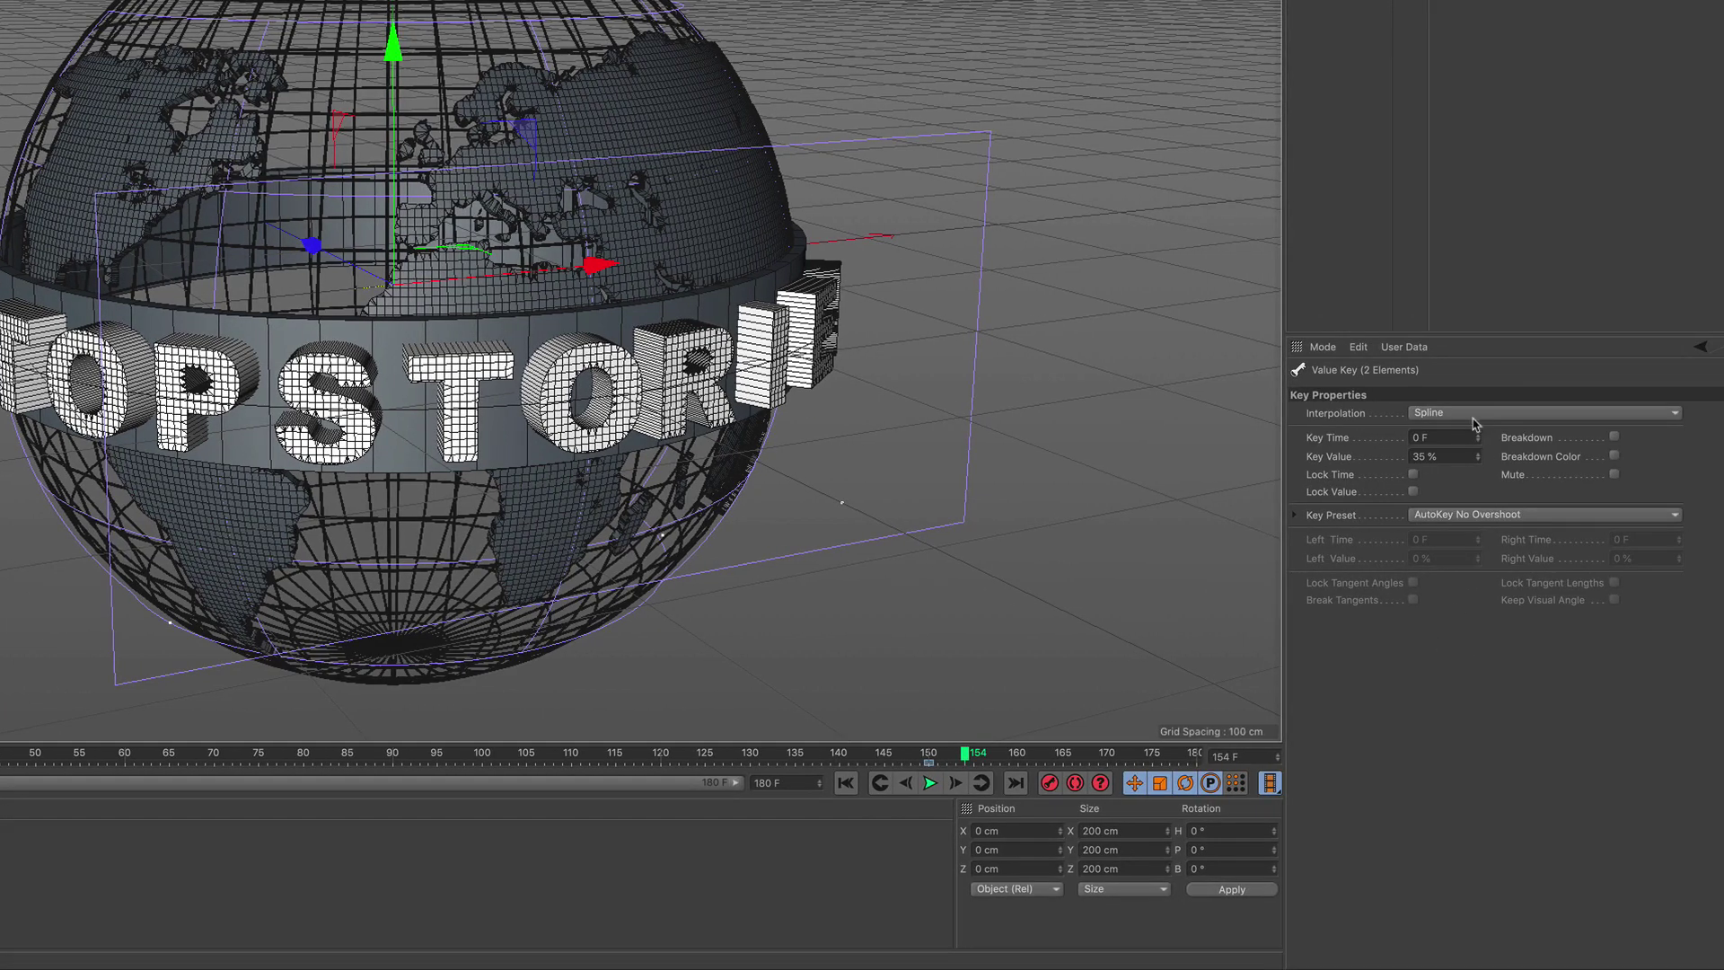
click(1477, 413)
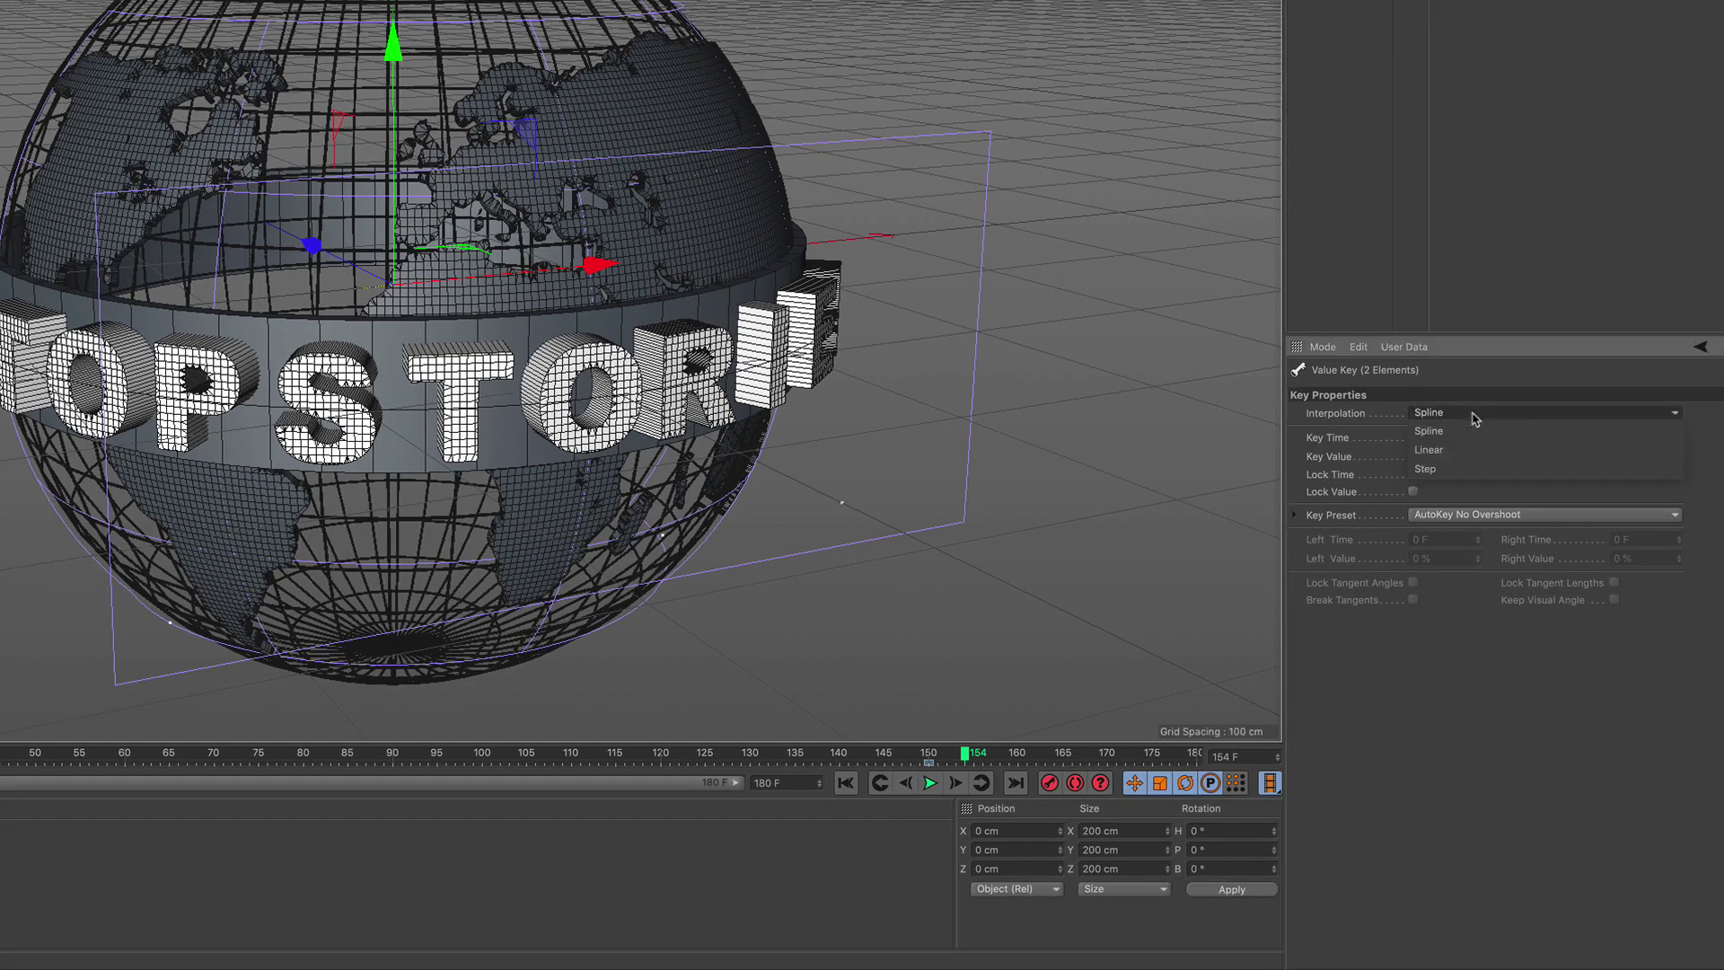
click(1468, 451)
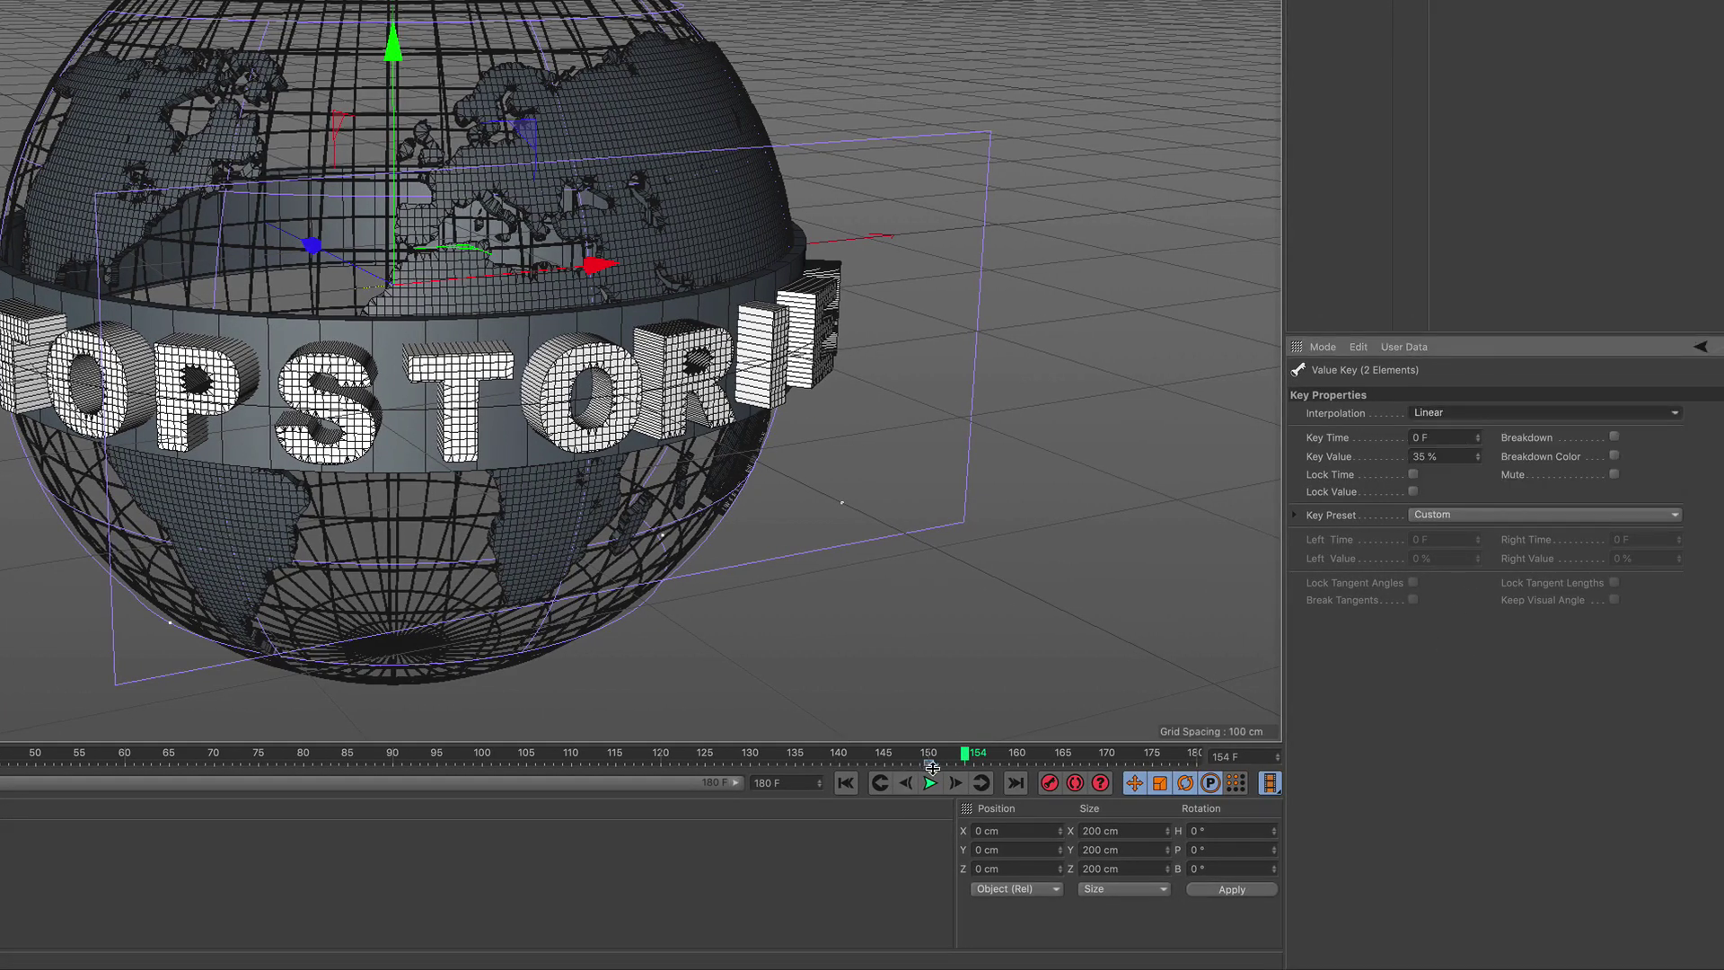
click(928, 763)
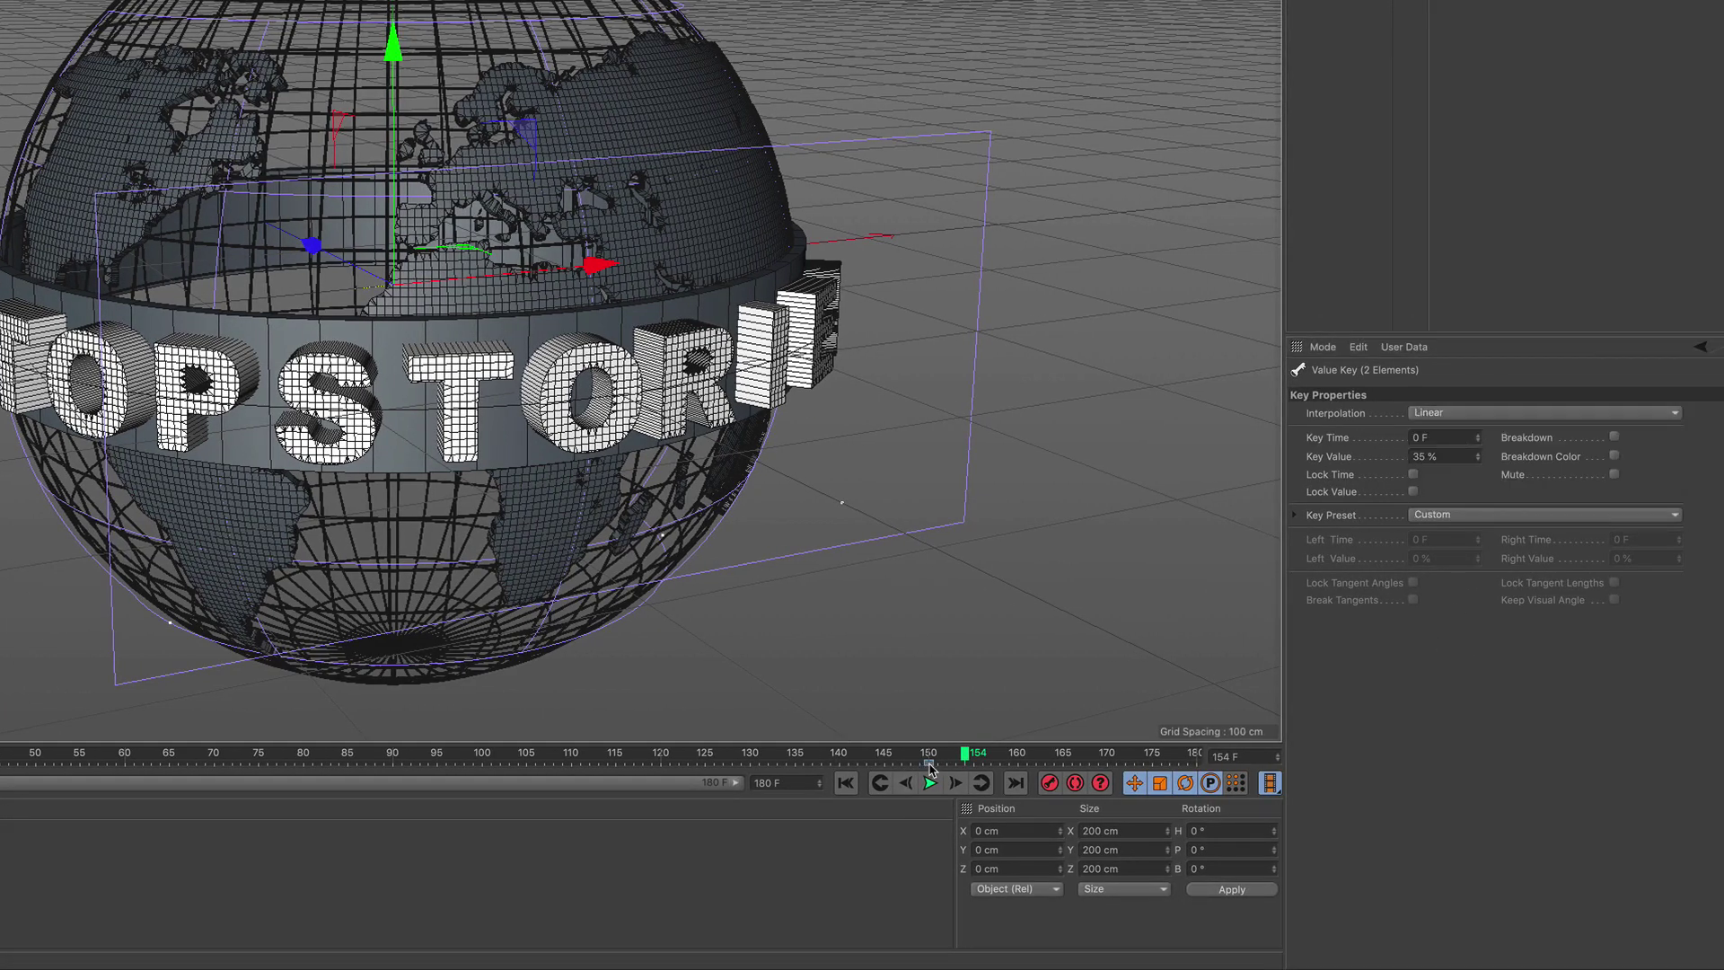
click(1471, 413)
click(1453, 451)
Replay the animation from the first frame, stop it at the end and render a preview of the globe
click(845, 783)
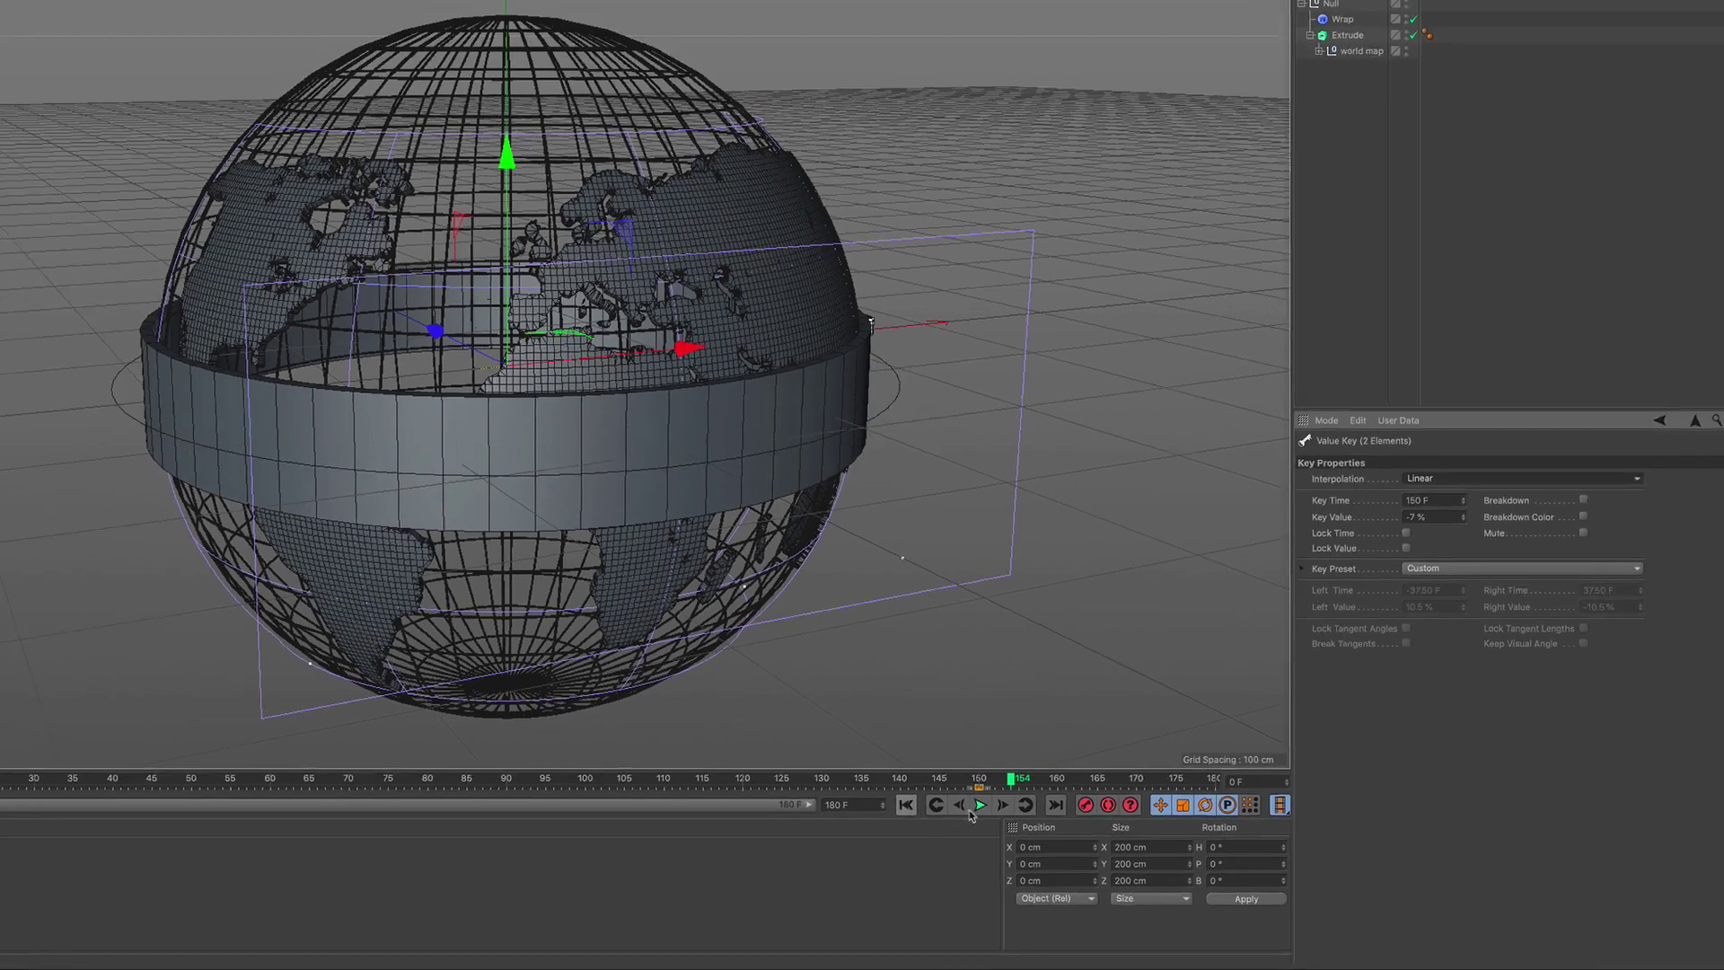
click(931, 783)
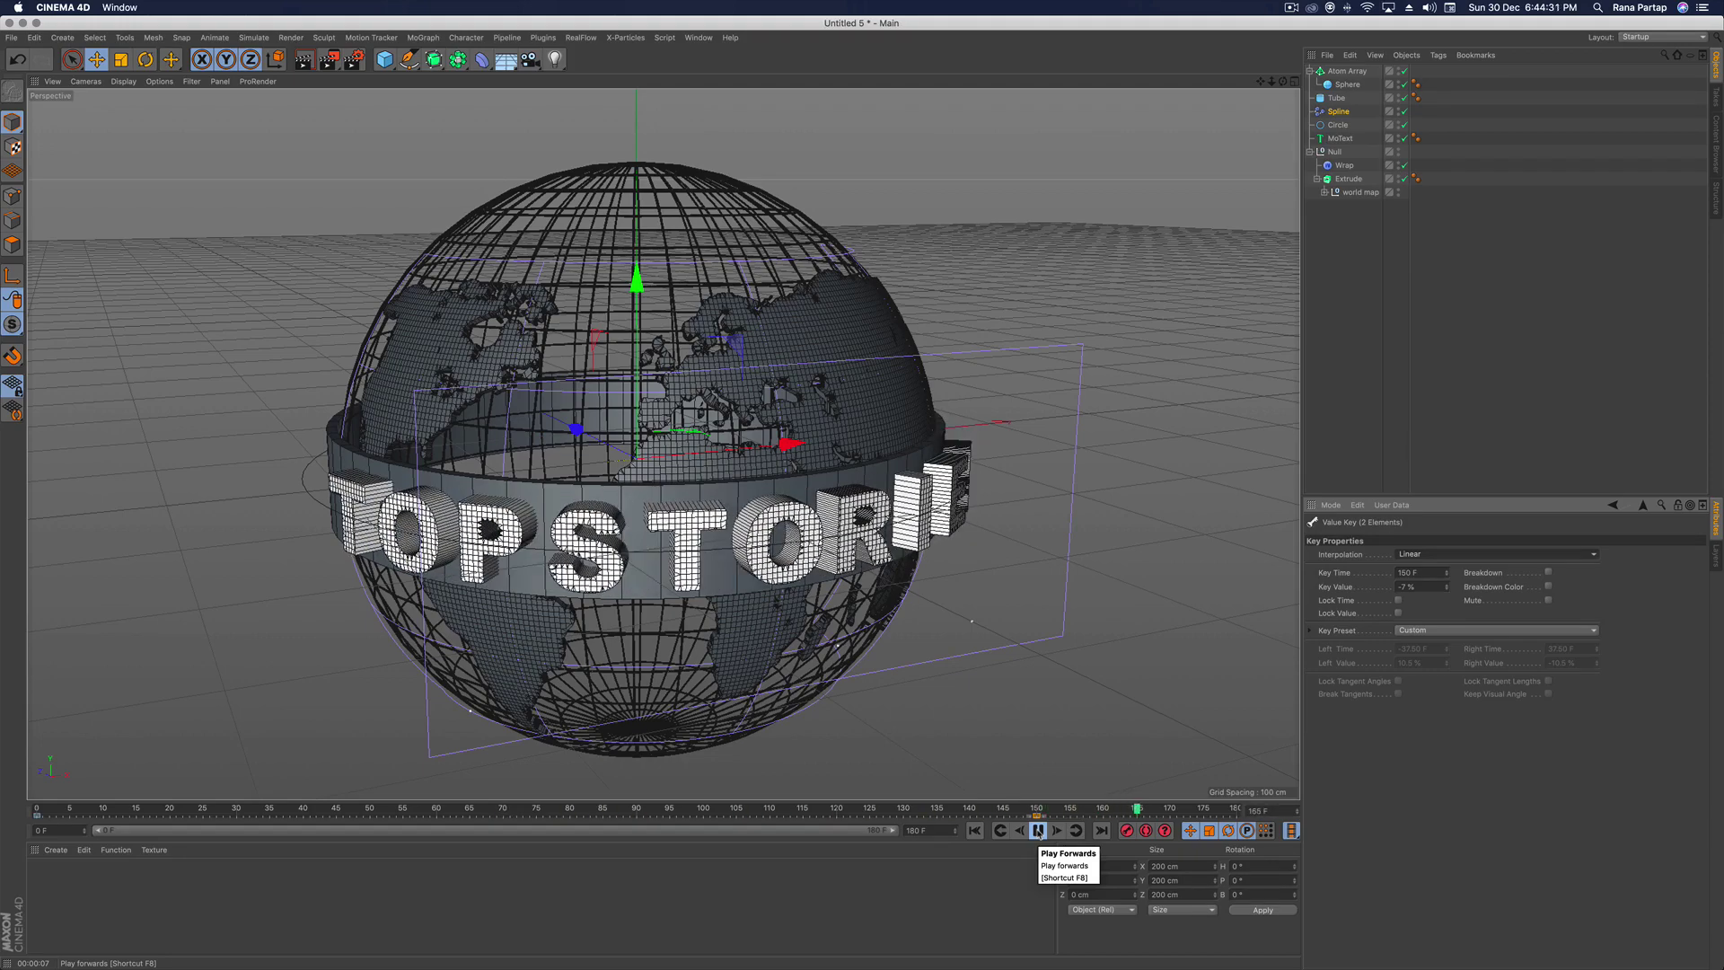
click(1039, 832)
scroll(727, 567, up, 3)
alt+drag(740, 579, 682, 542)
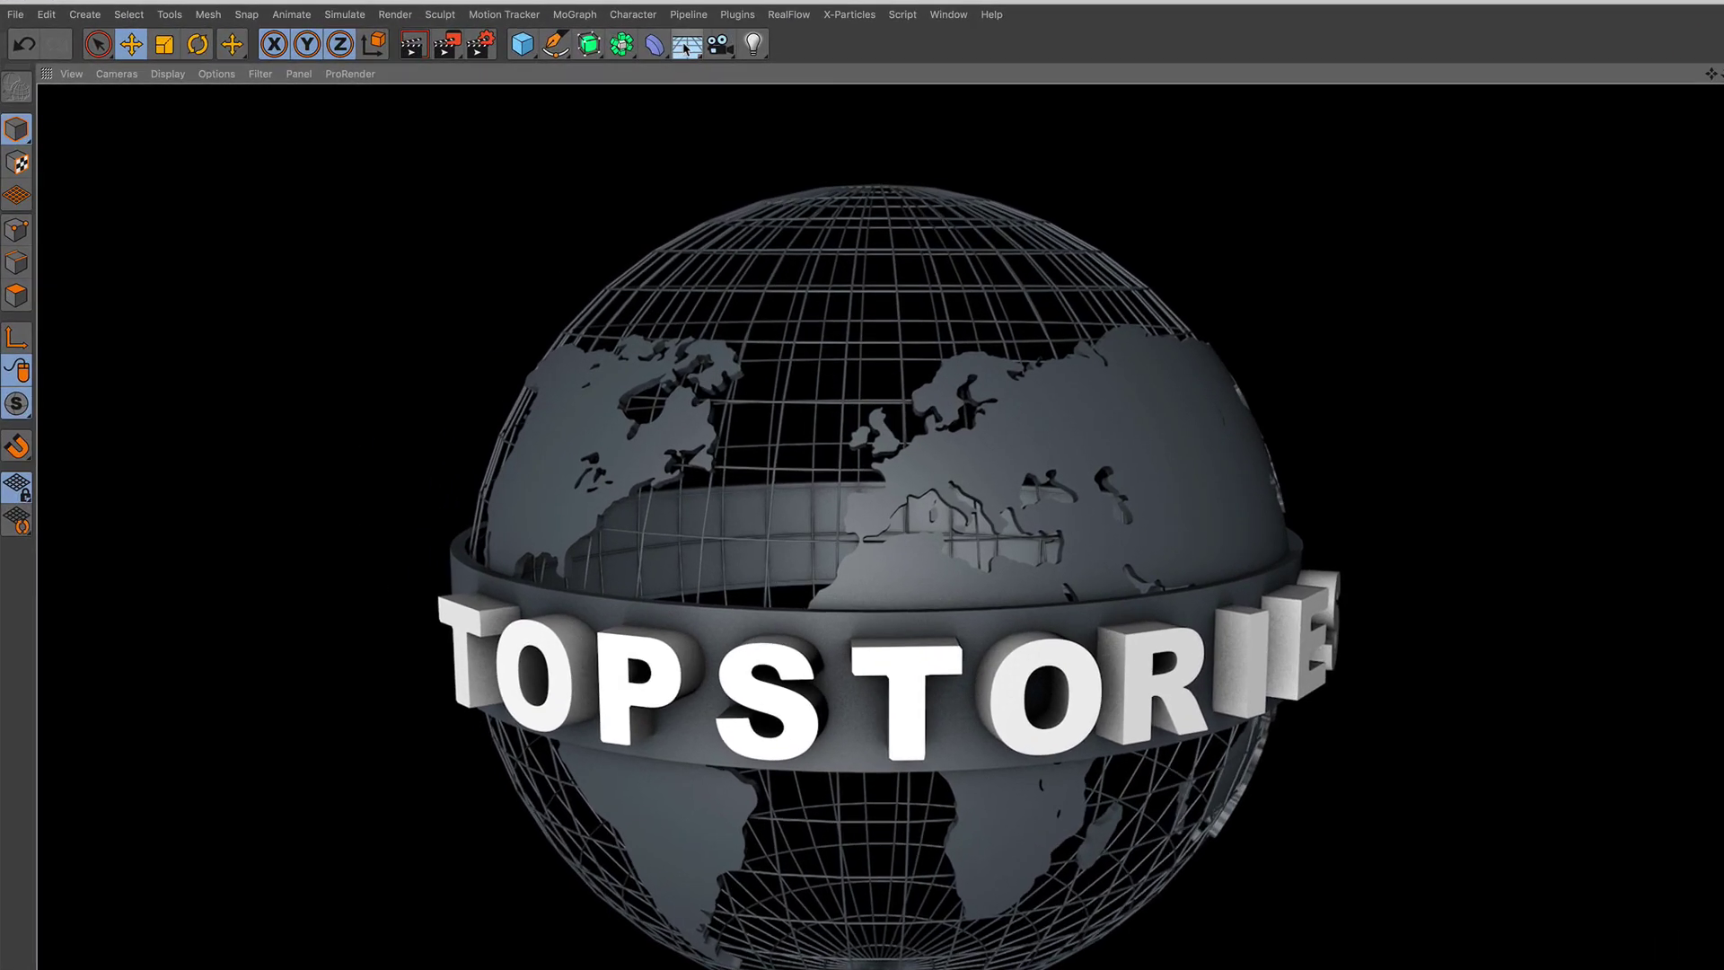
Add a Sky object to the scene and create a new standard material
click(505, 59)
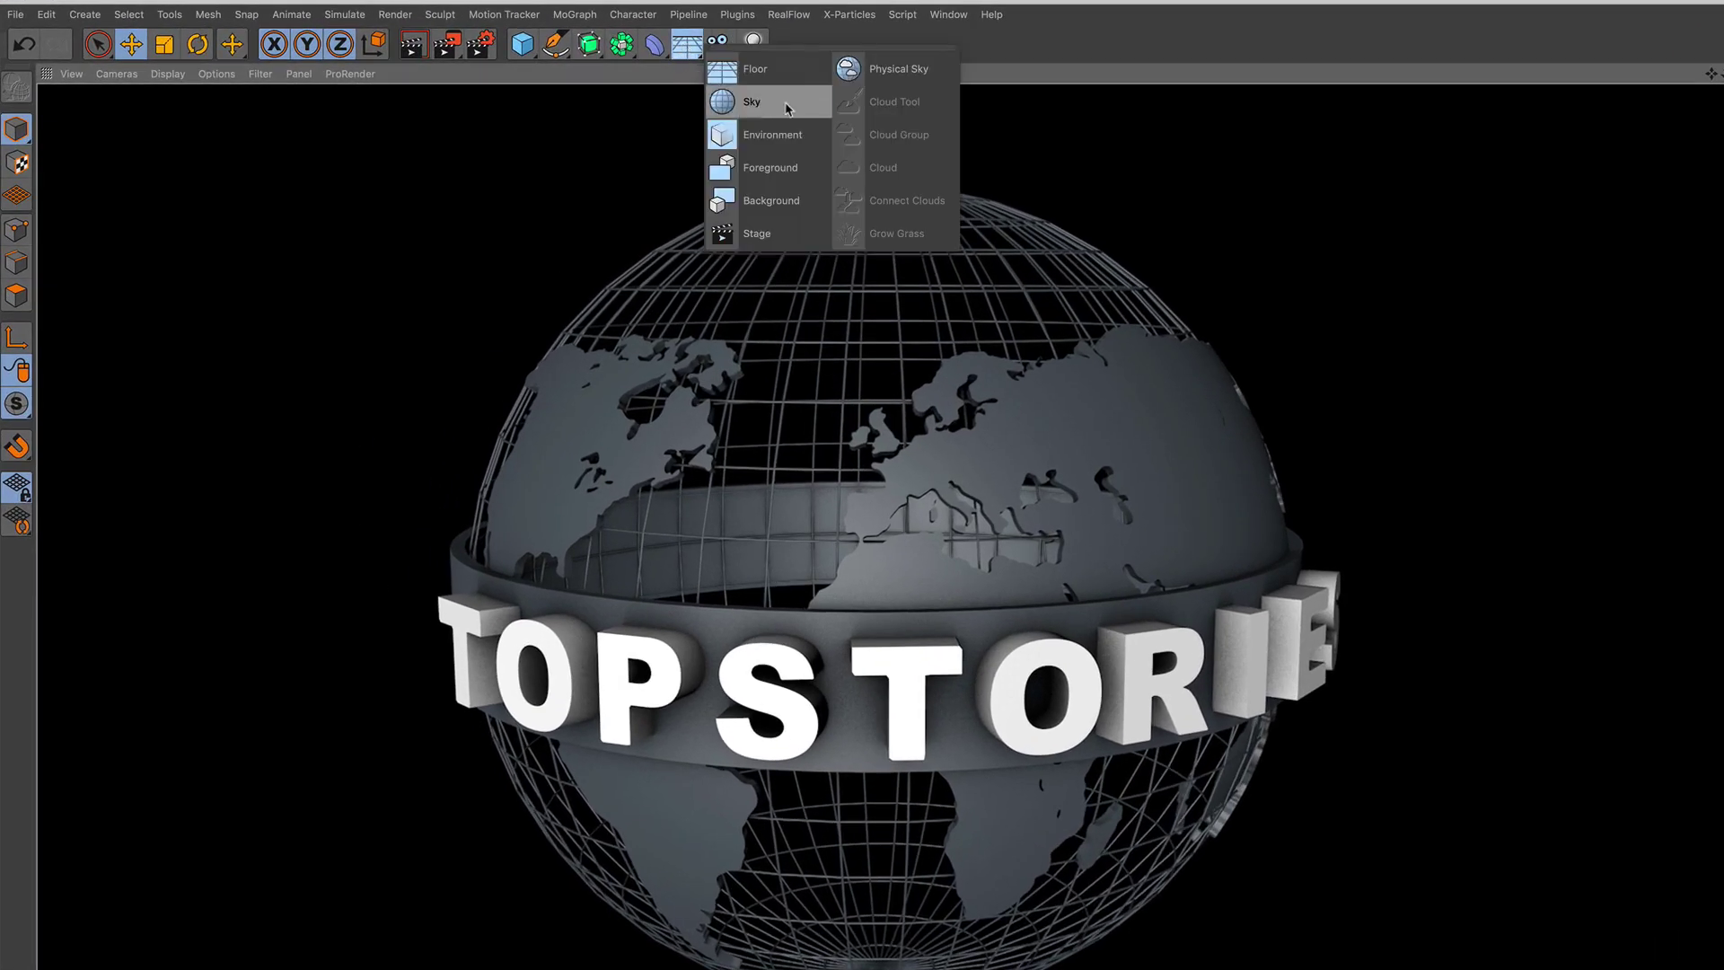
click(786, 109)
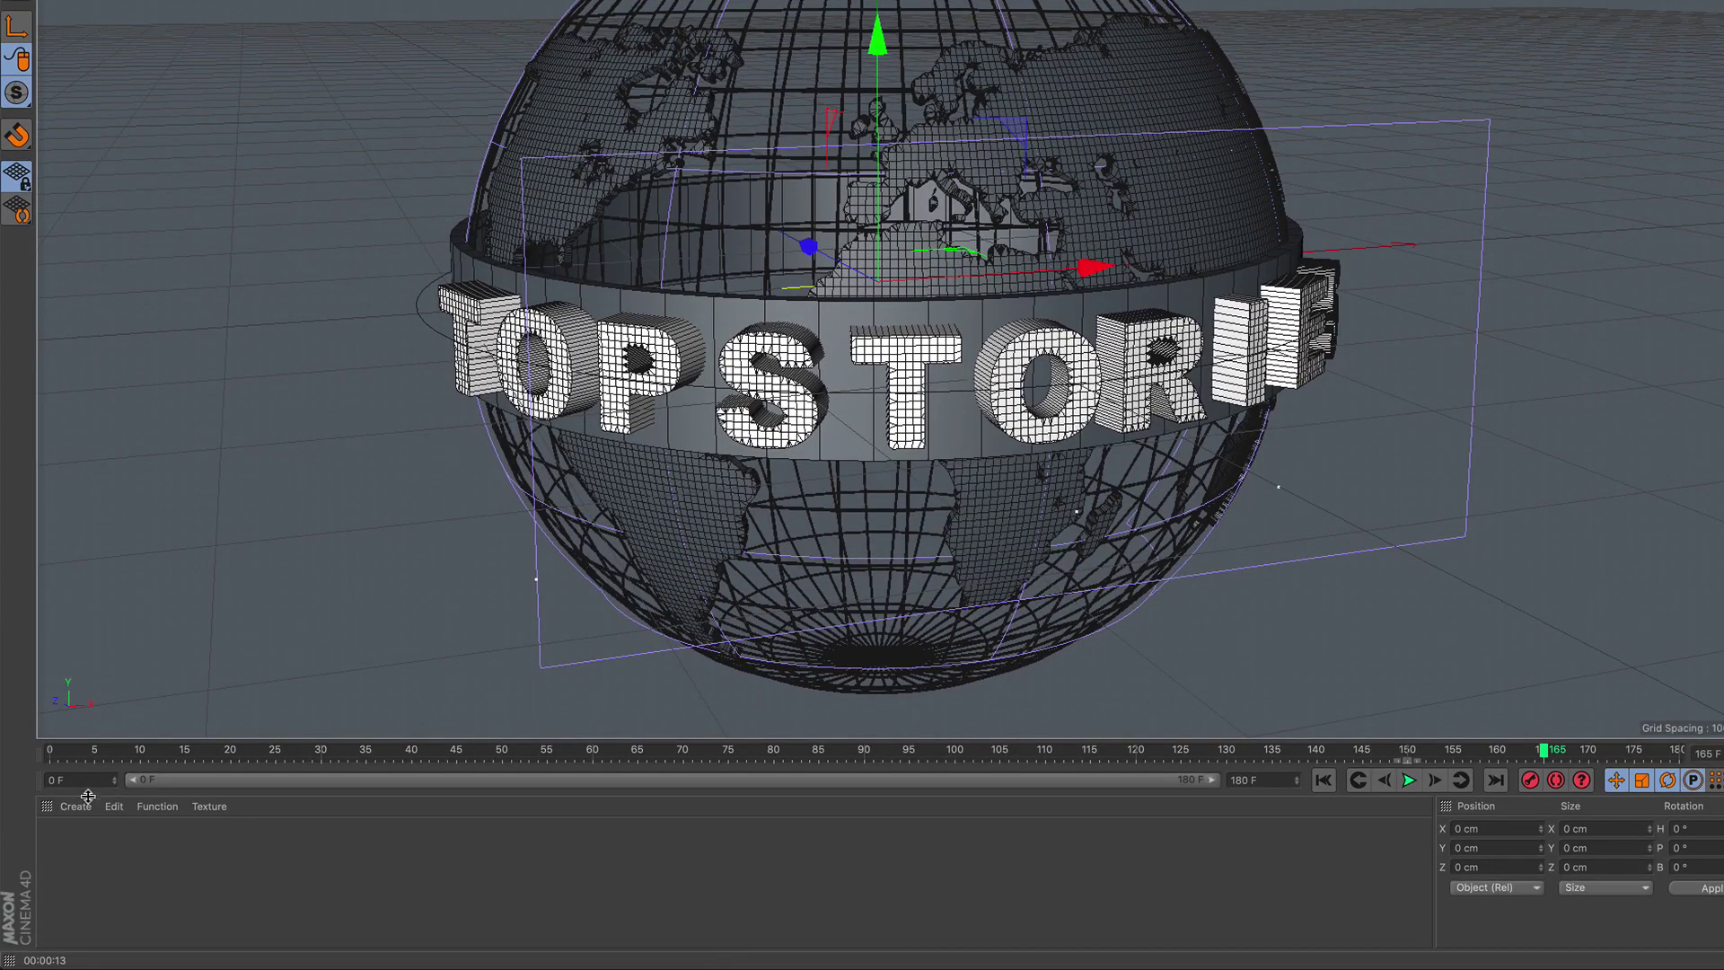
click(76, 806)
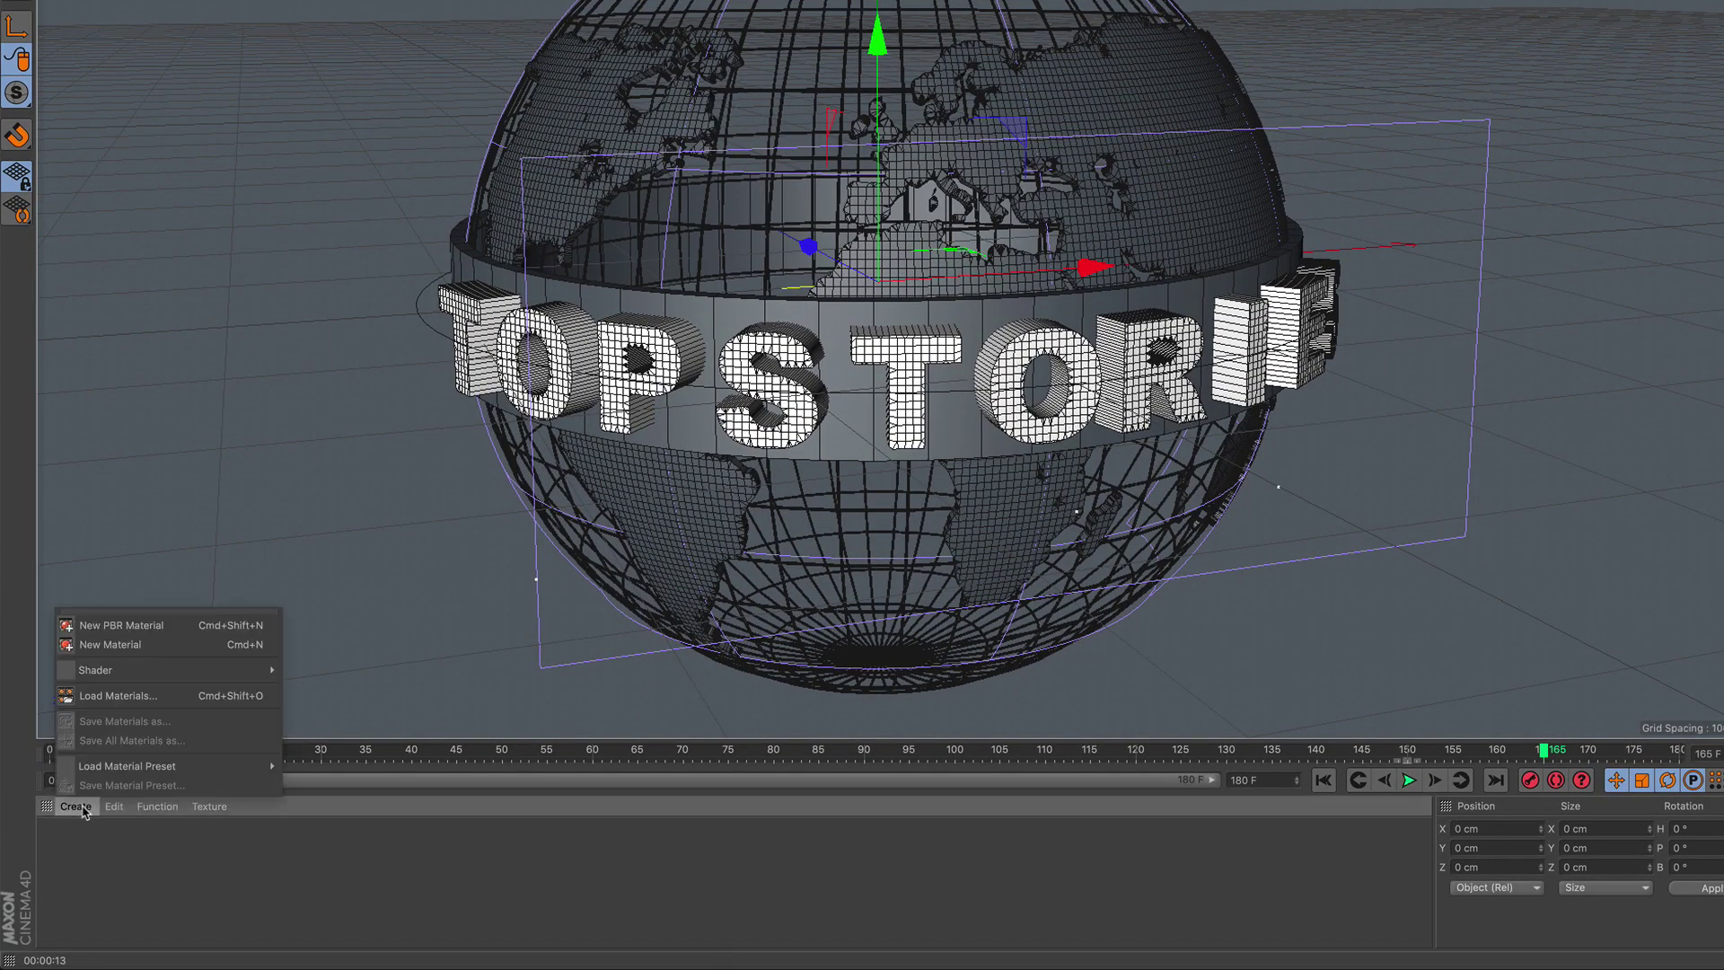
click(148, 645)
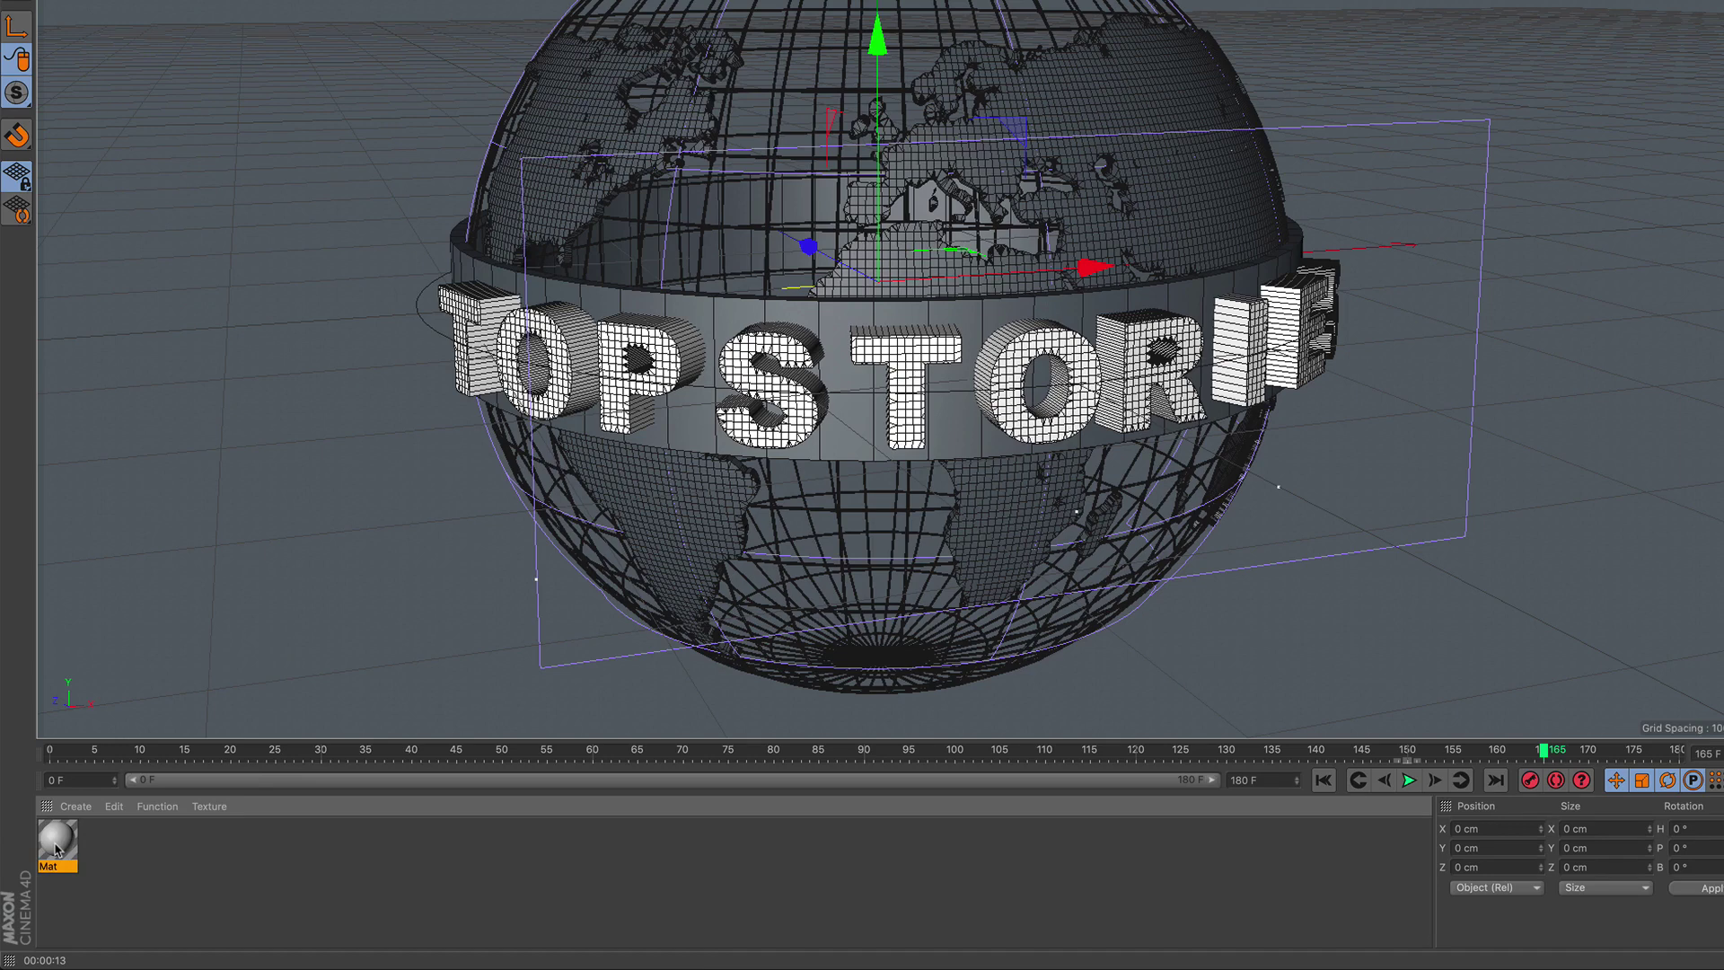
Disable the new material's Reflectance, load a Gradient as its Color texture and open the gradient's shader settings
double_click(56, 846)
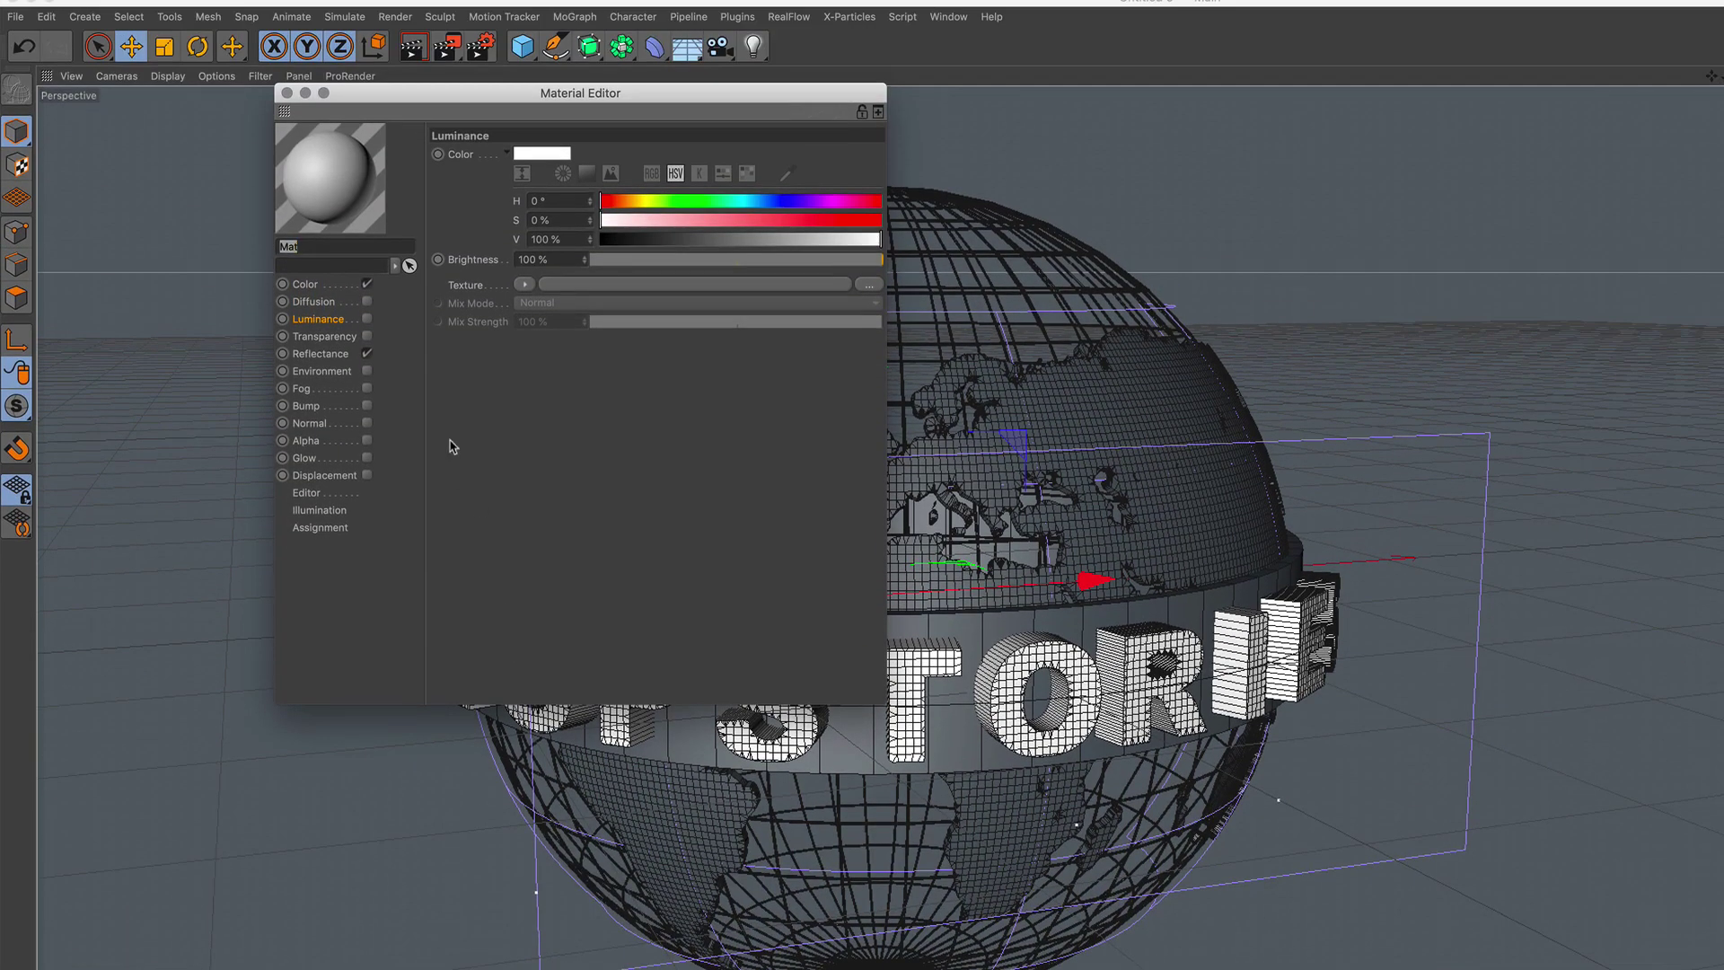
click(365, 353)
click(307, 286)
click(532, 285)
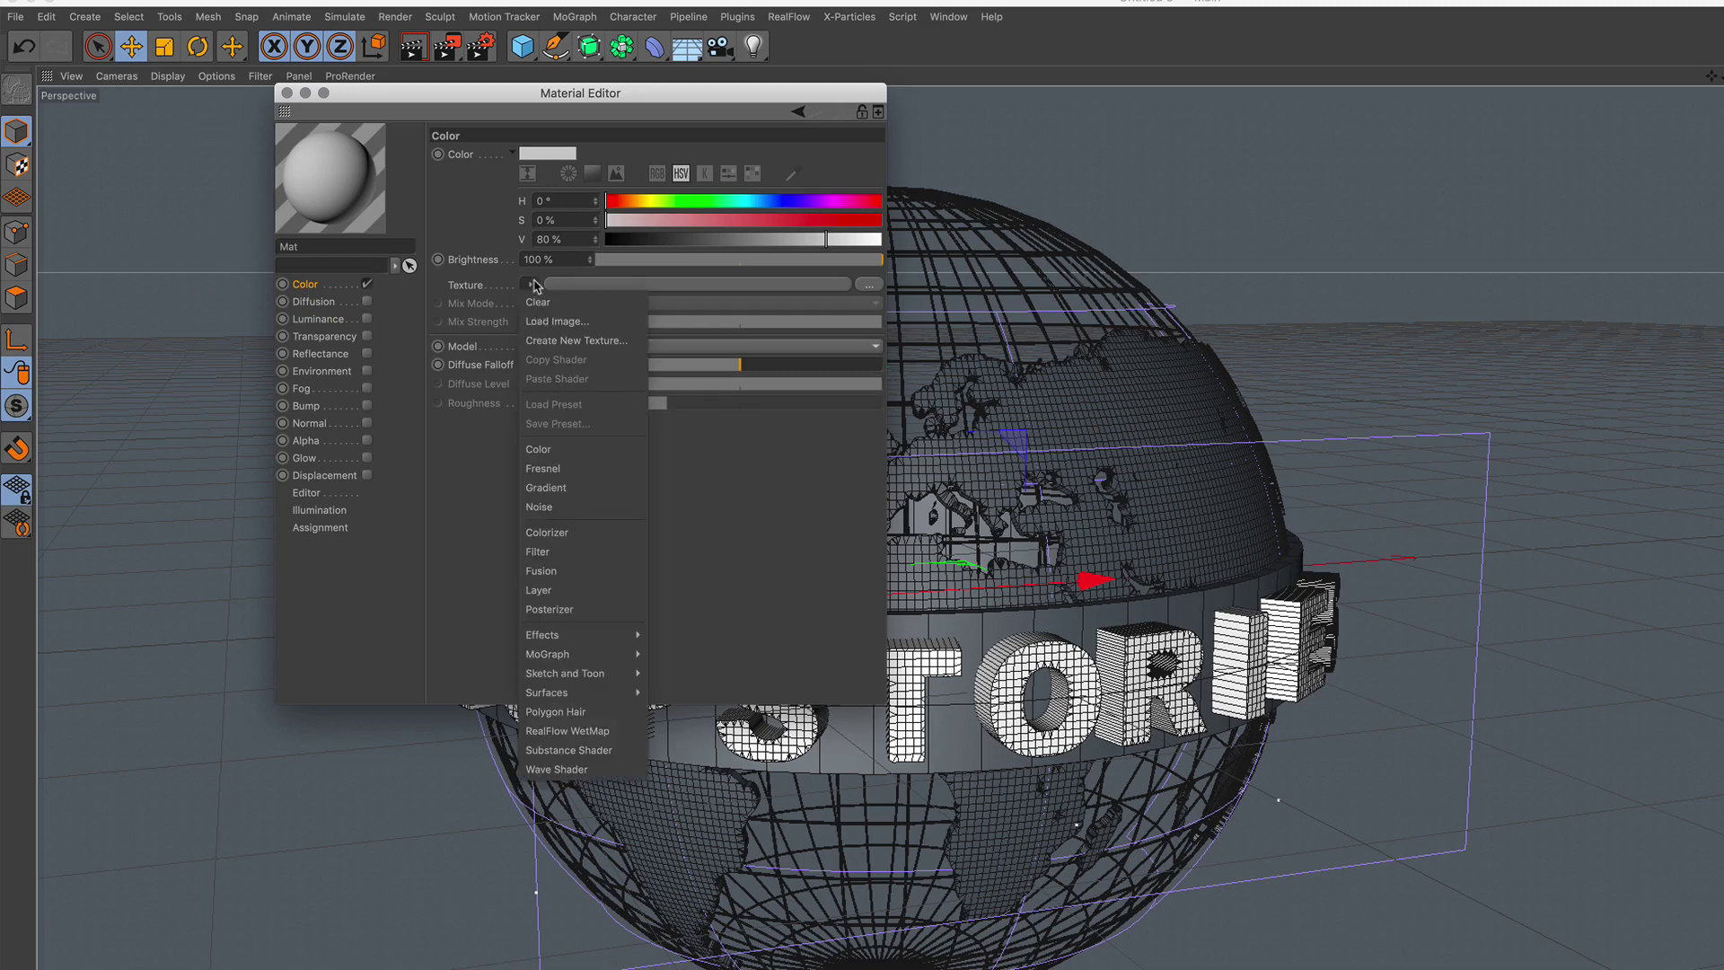
click(589, 487)
click(691, 285)
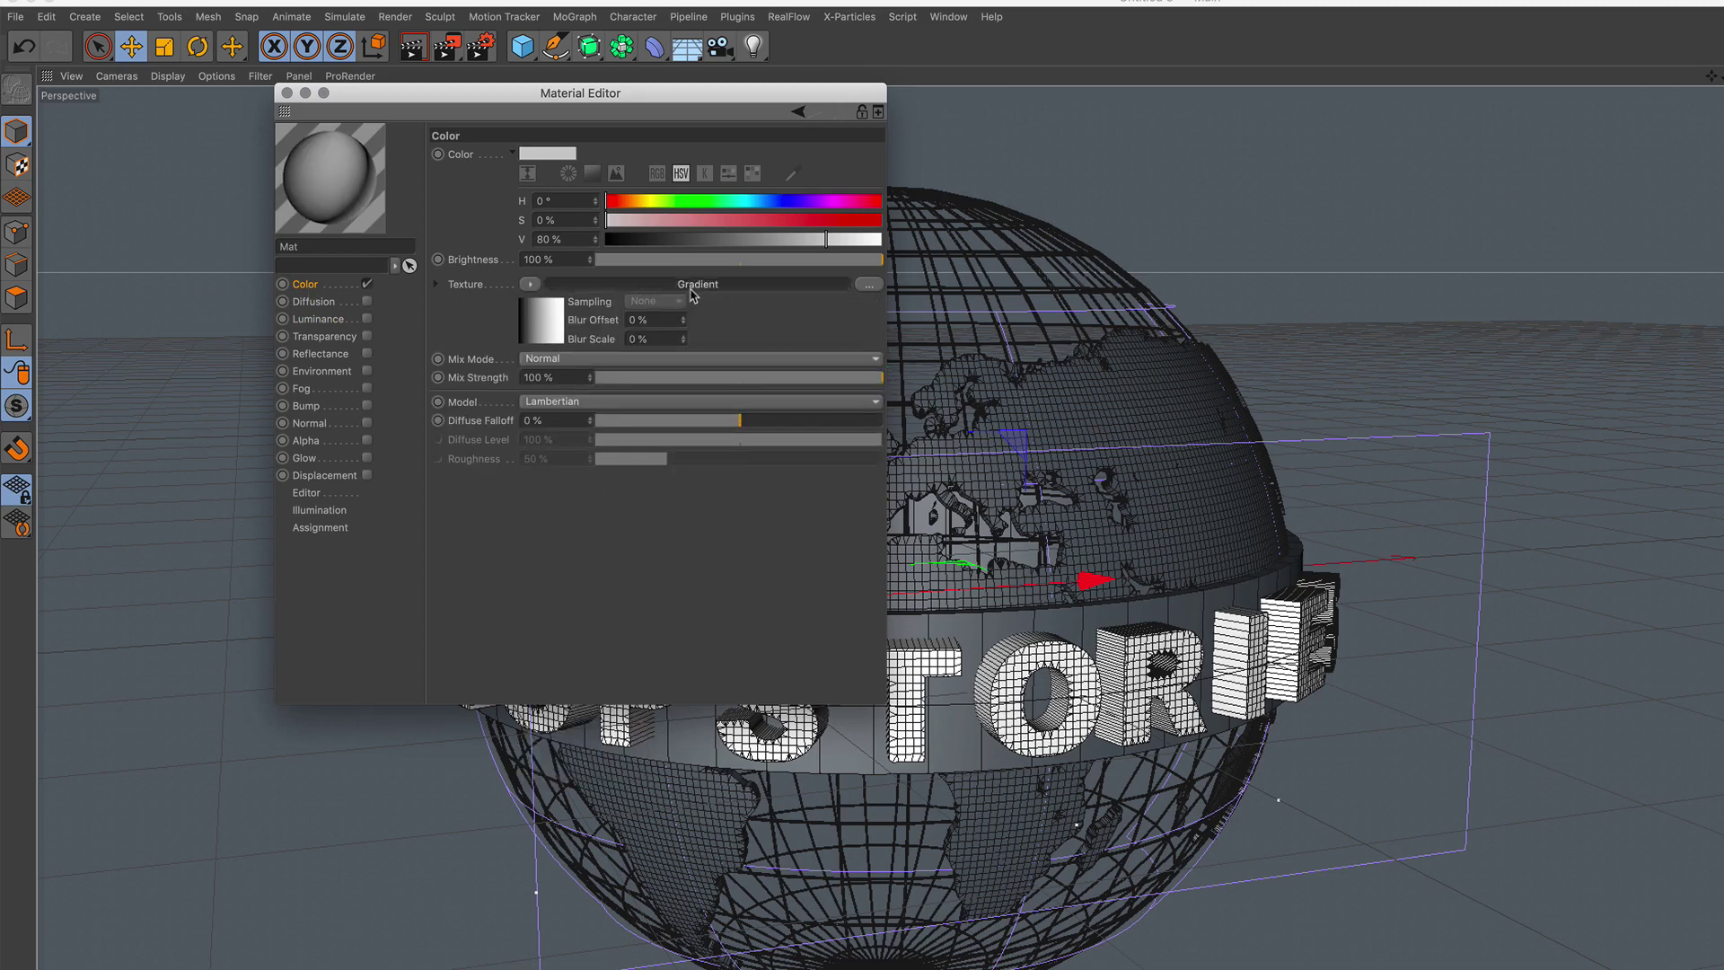
Recolour the gradient's black start knot to light grey at 80 % value and its white end knot to a darker grey
double_click(510, 296)
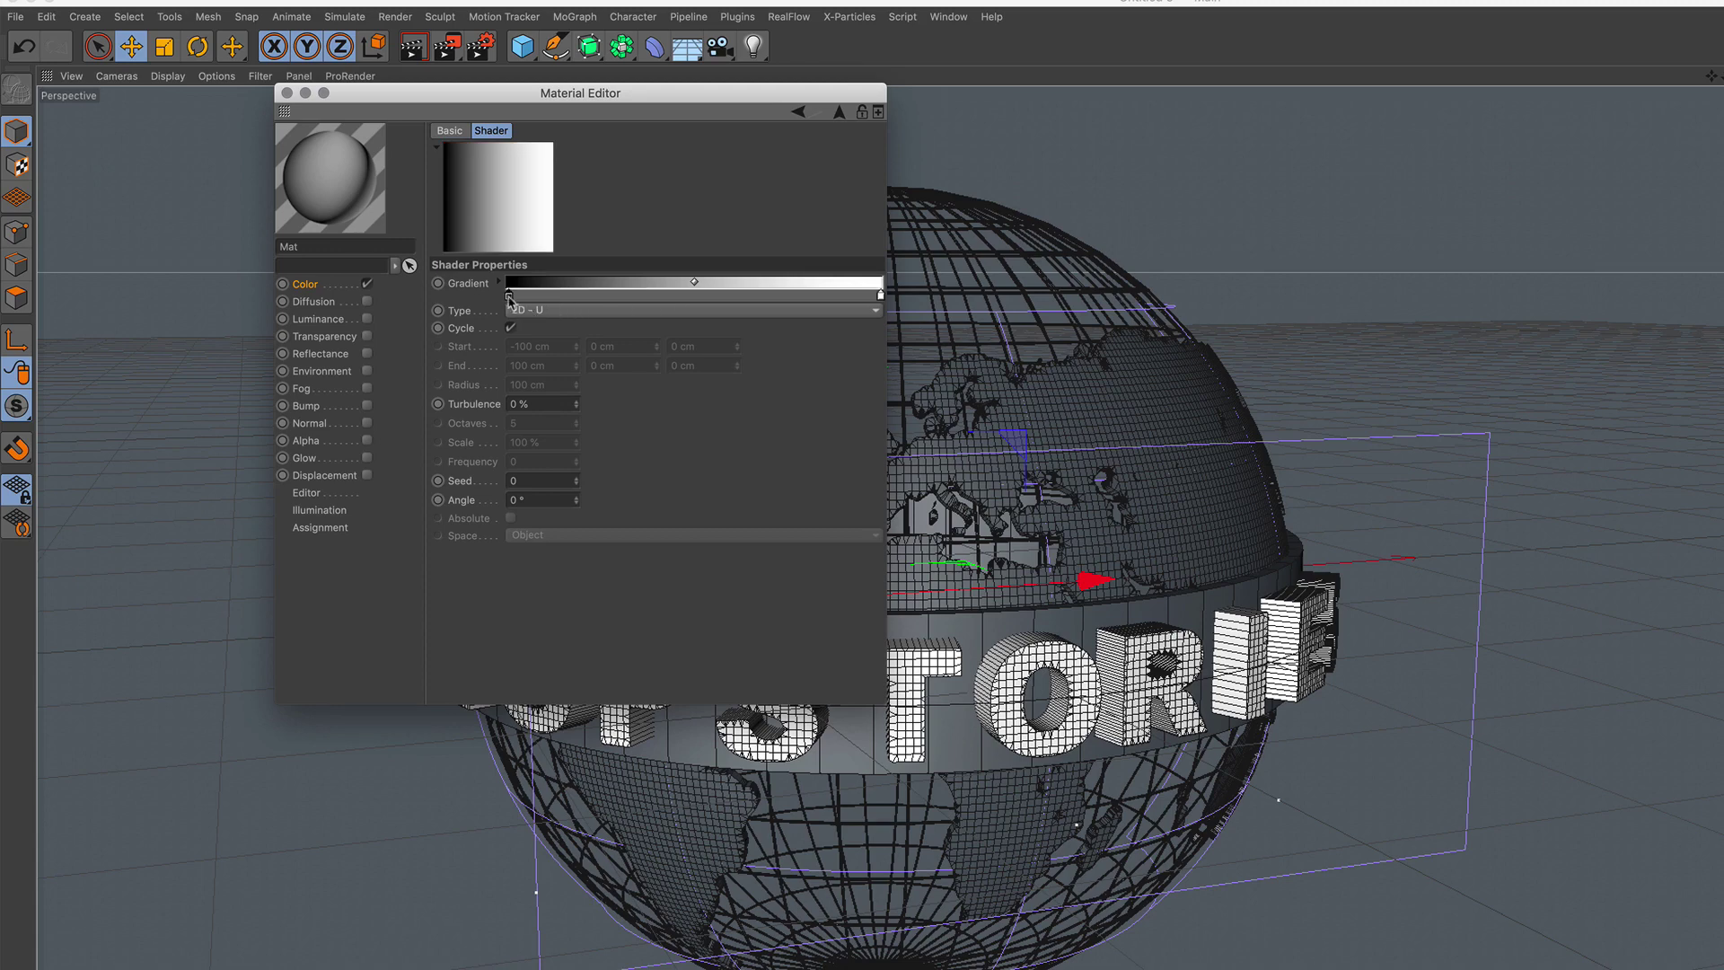
click(608, 338)
click(540, 363)
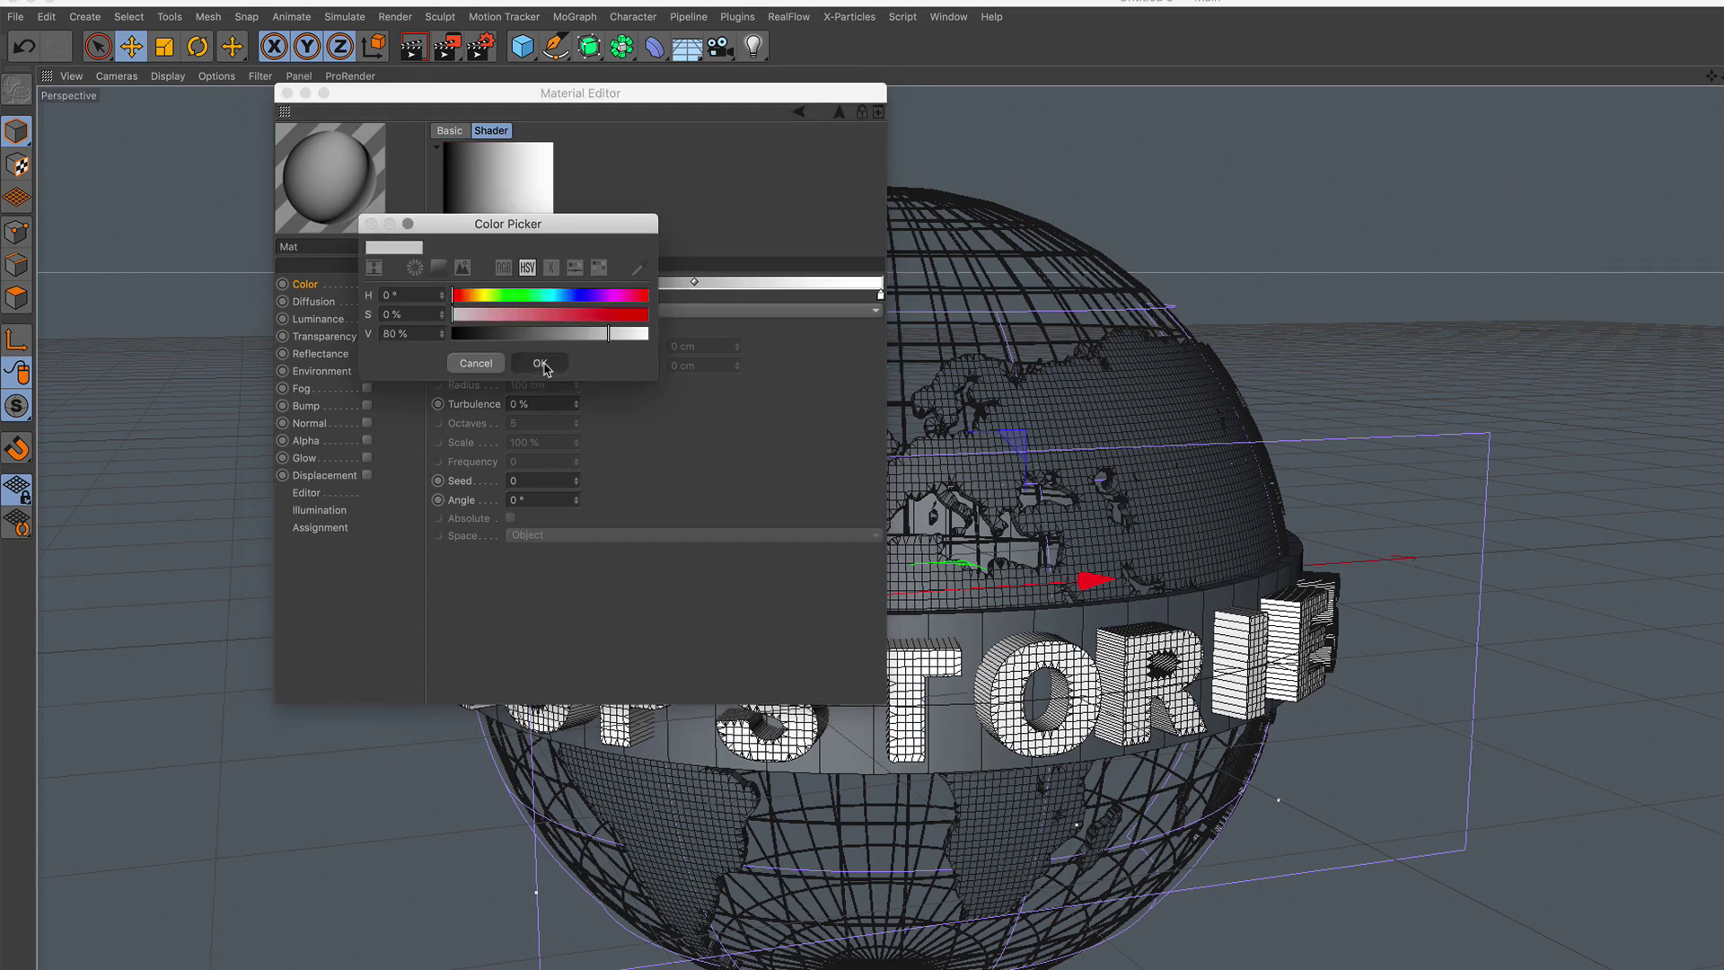
double_click(880, 297)
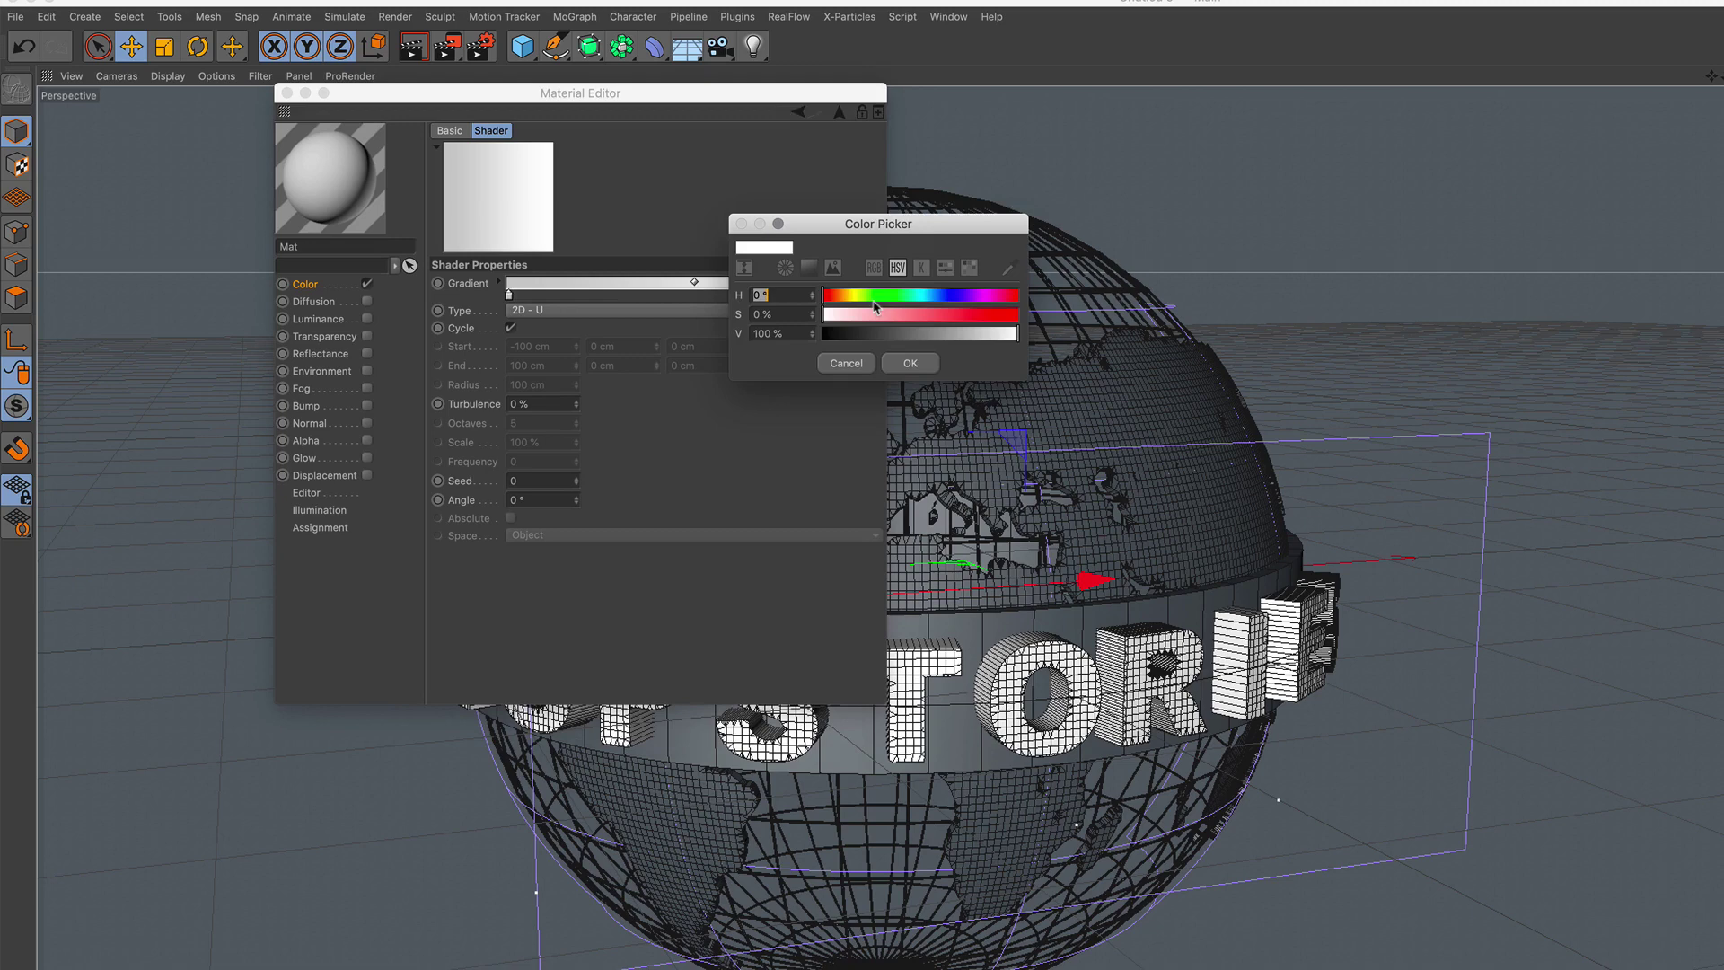
click(906, 334)
click(910, 363)
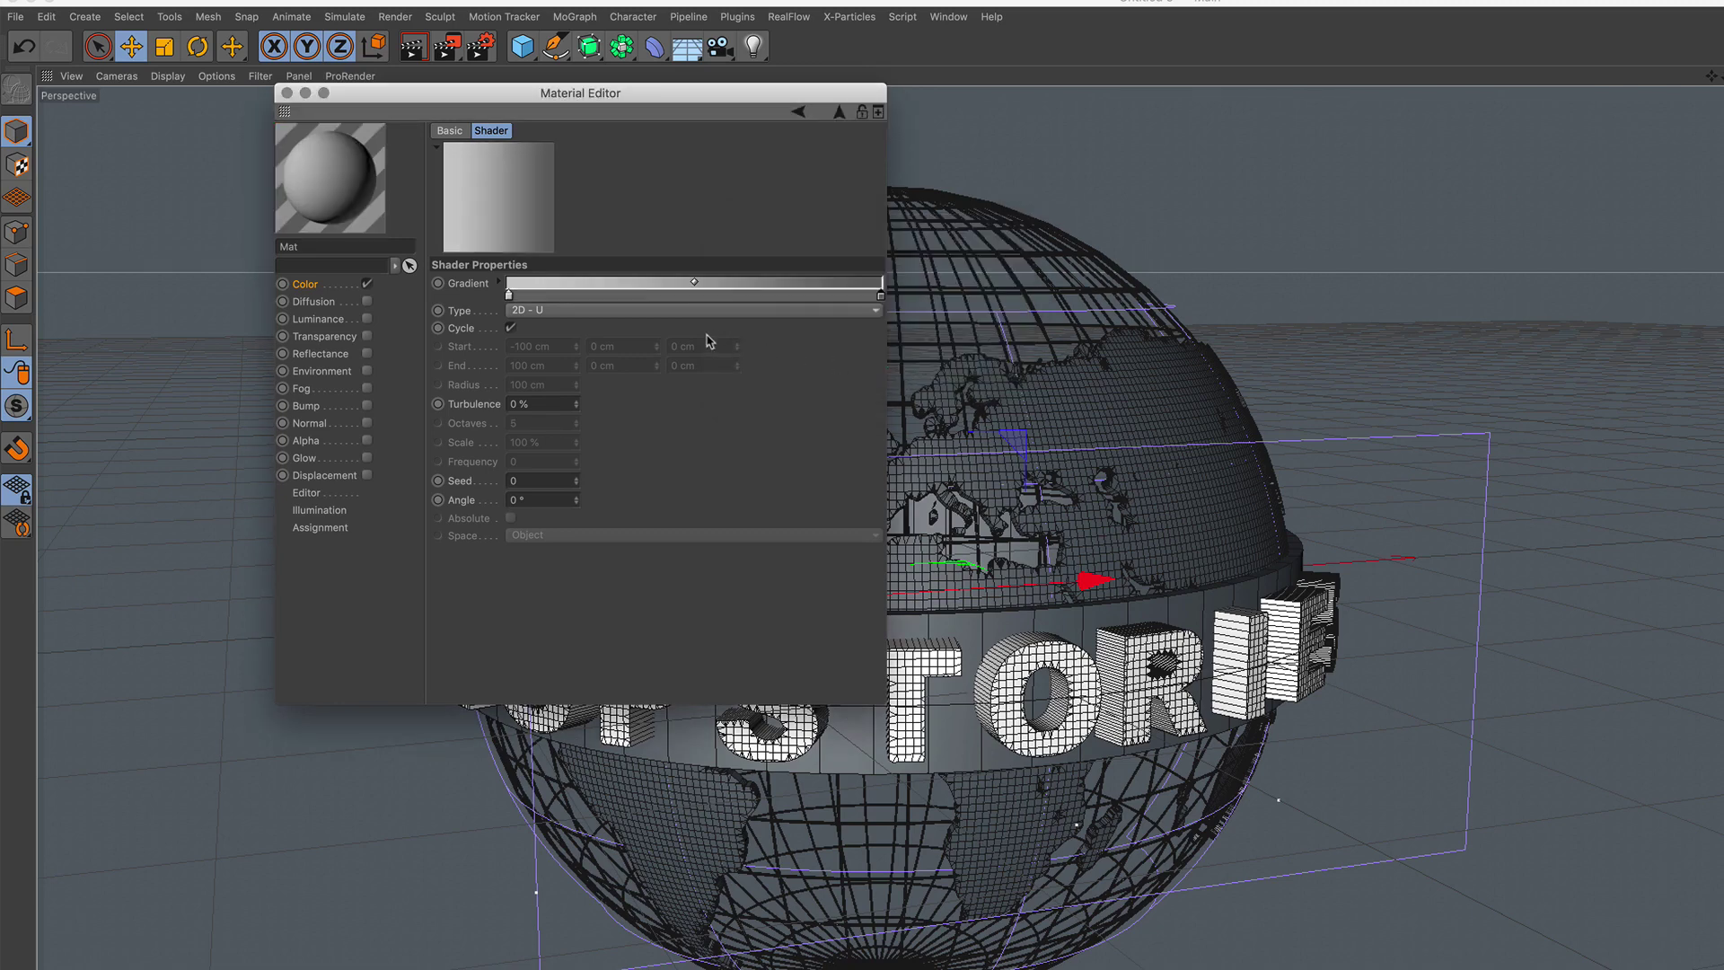
Set the gradient type to 2D - Circular and close the material's editor
click(635, 312)
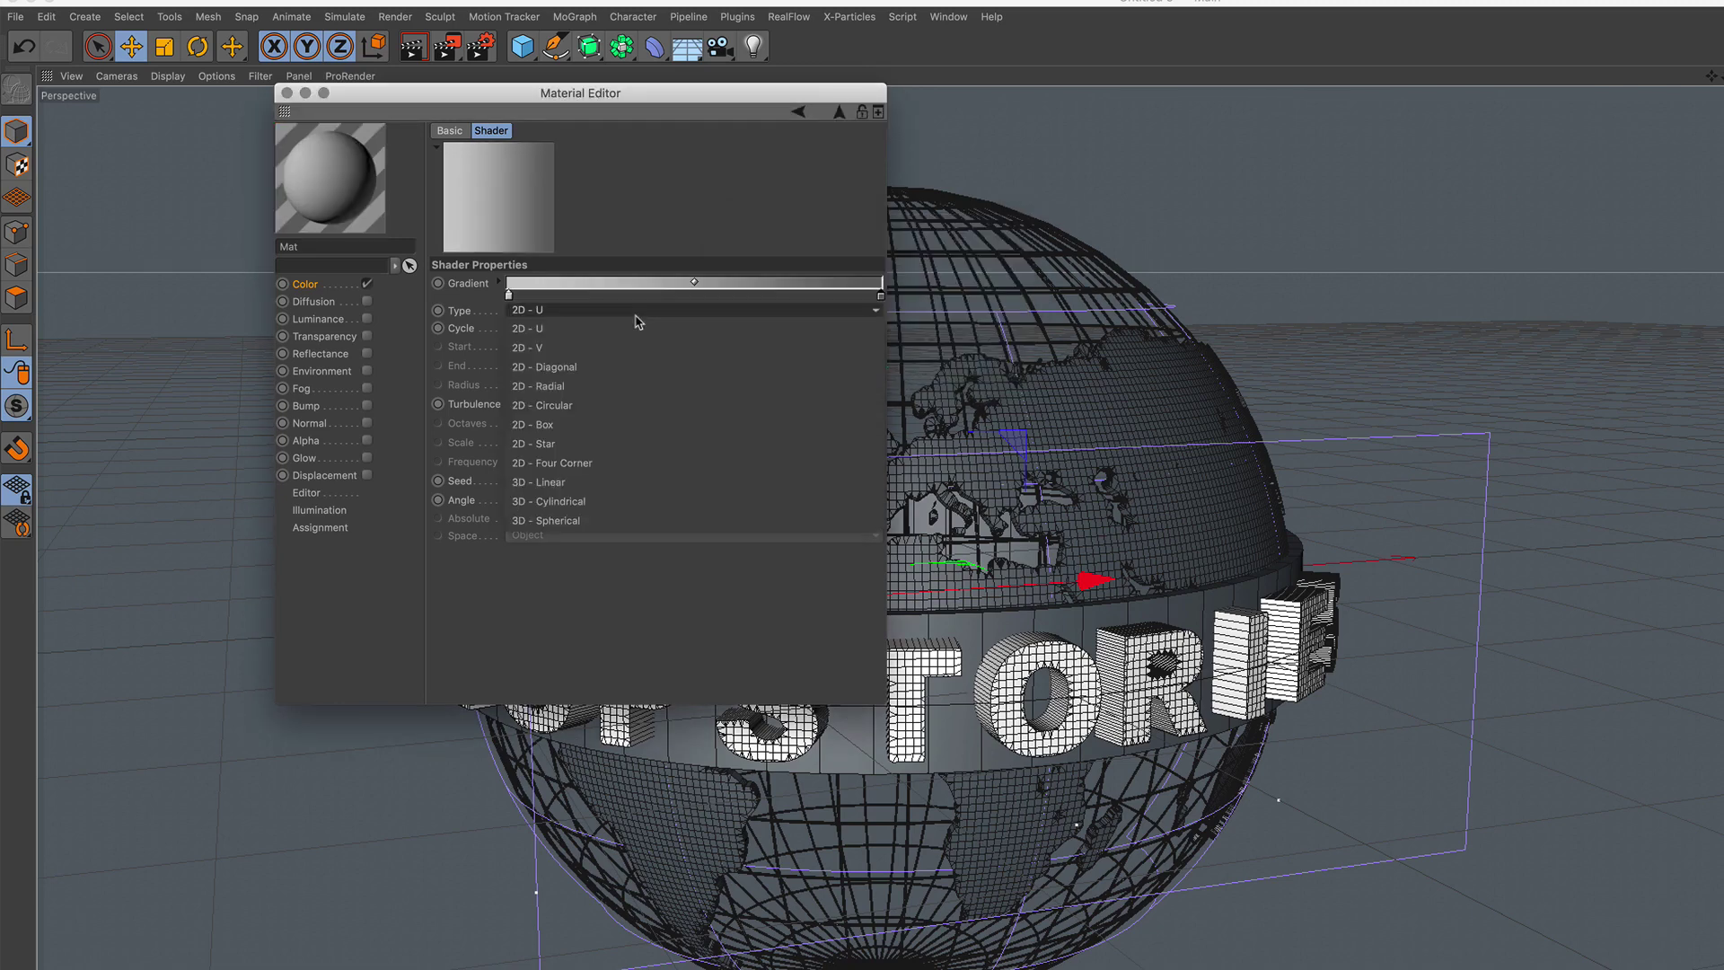
click(624, 405)
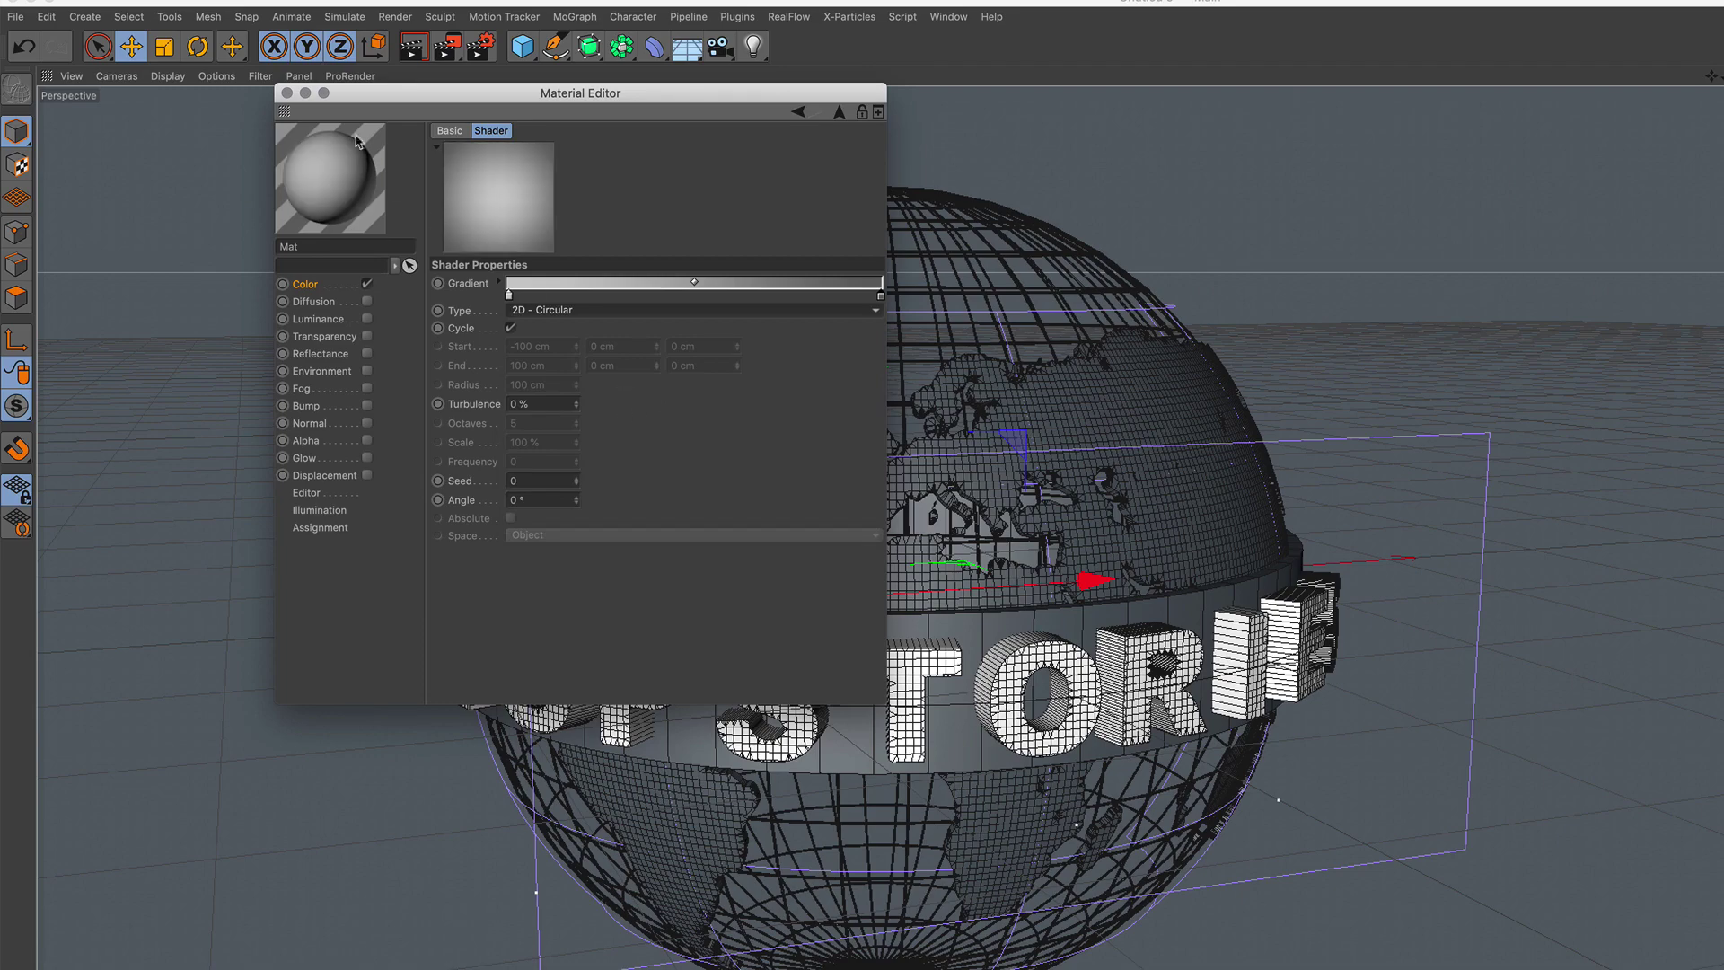
click(288, 94)
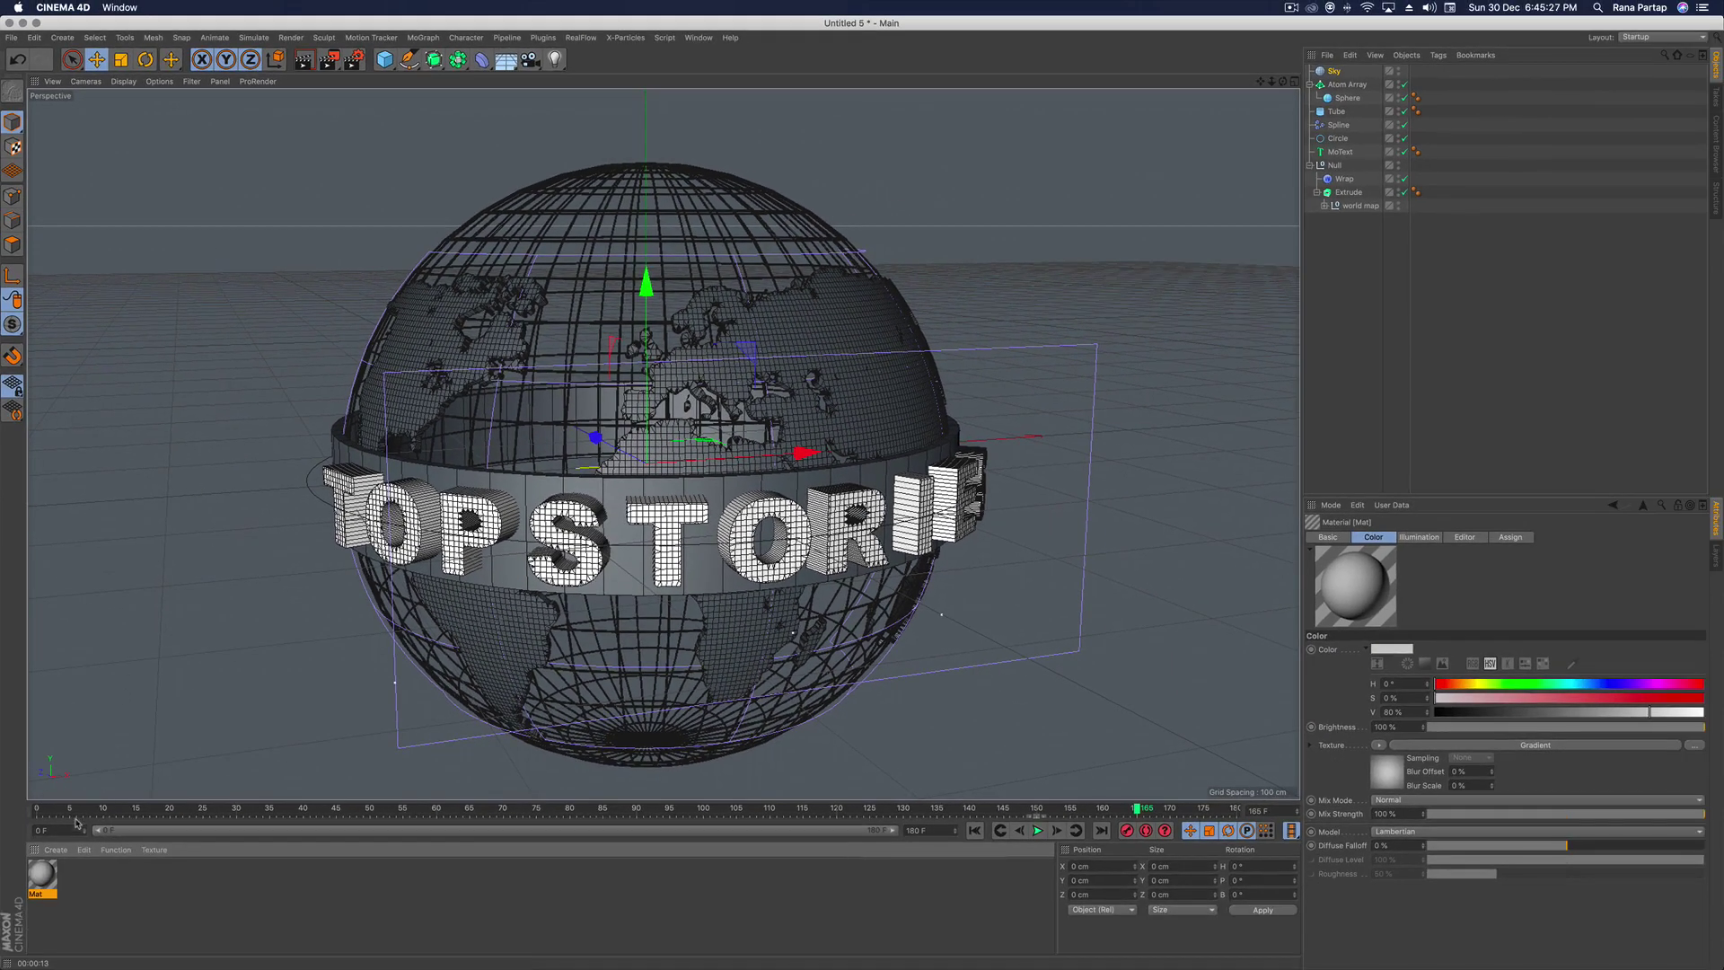
Apply the gradient material to the Sky object and preview the animation from its first frame
drag(45, 876, 1334, 72)
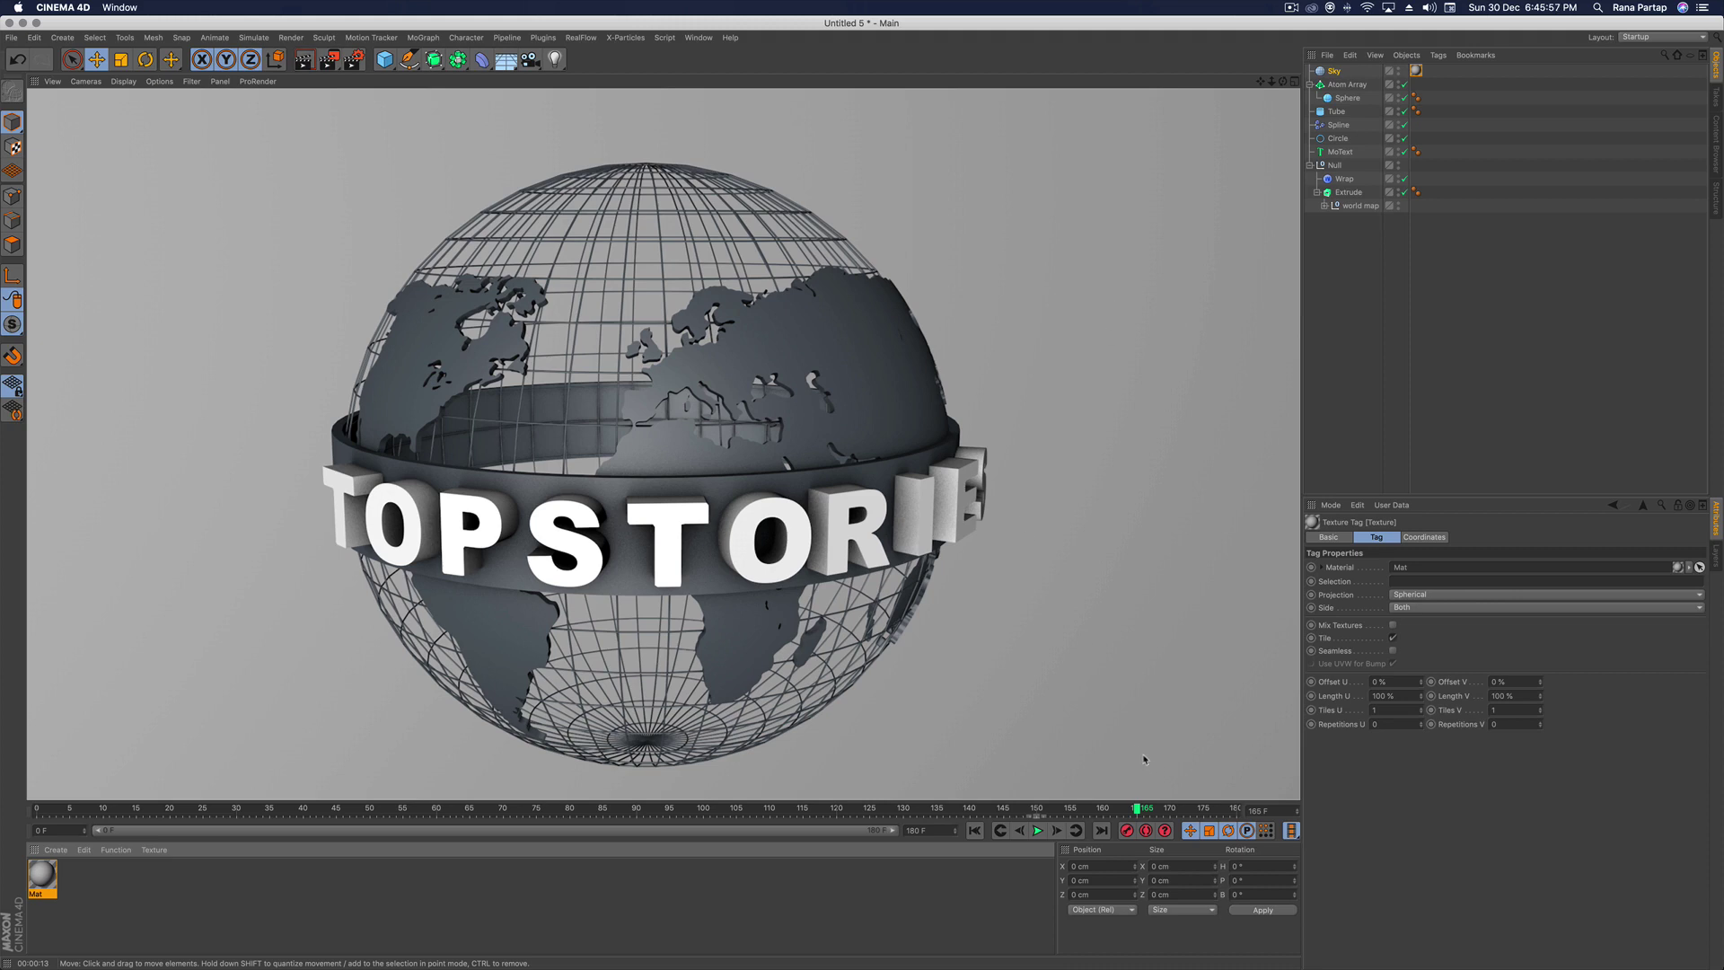
click(974, 831)
click(1038, 830)
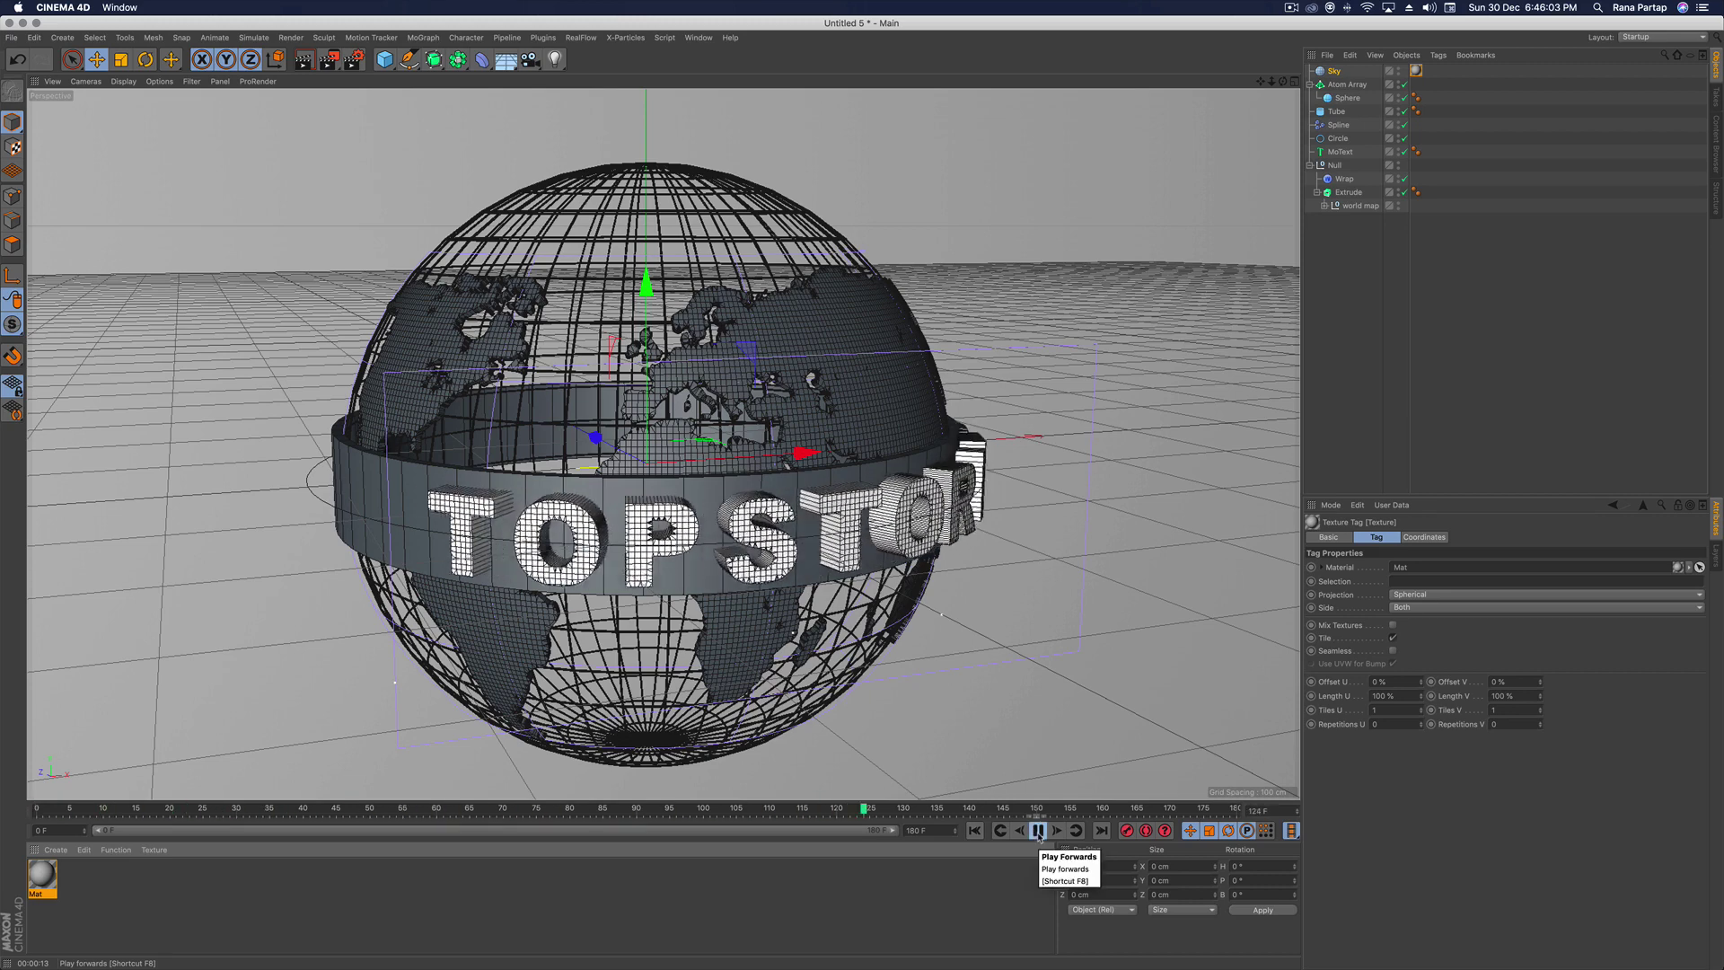
click(1038, 831)
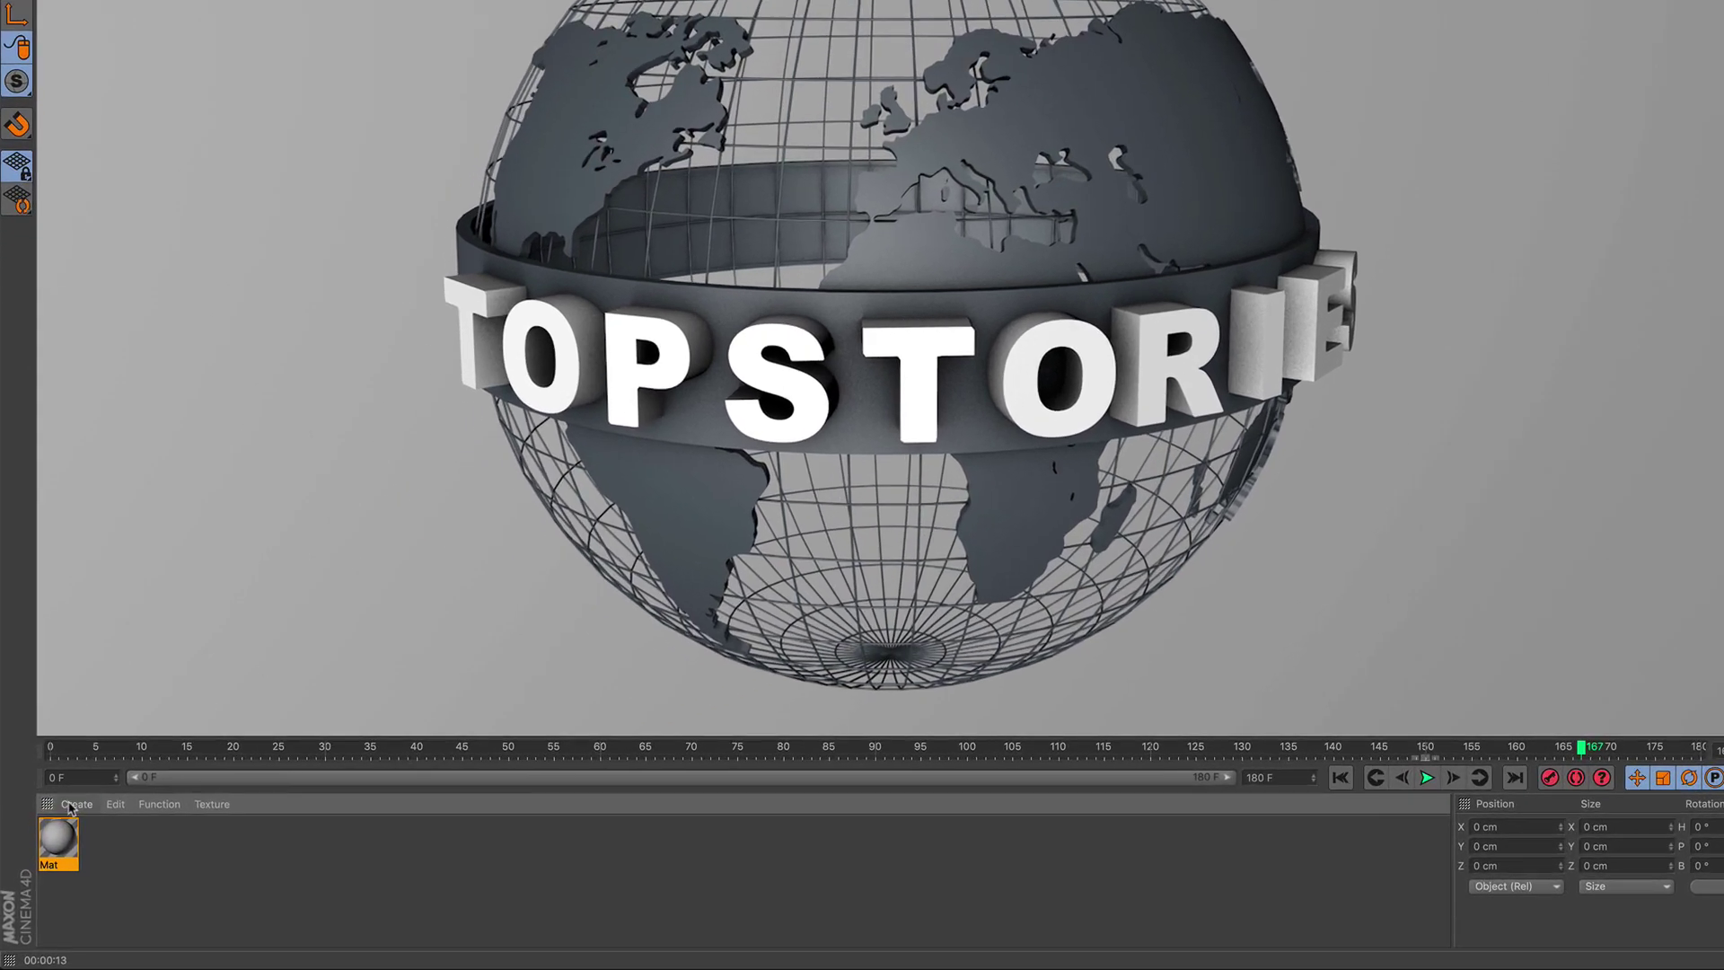
Create a new white material with only Luminance enabled, Color and Reflectance off, and apply it to the Atom Array
click(56, 850)
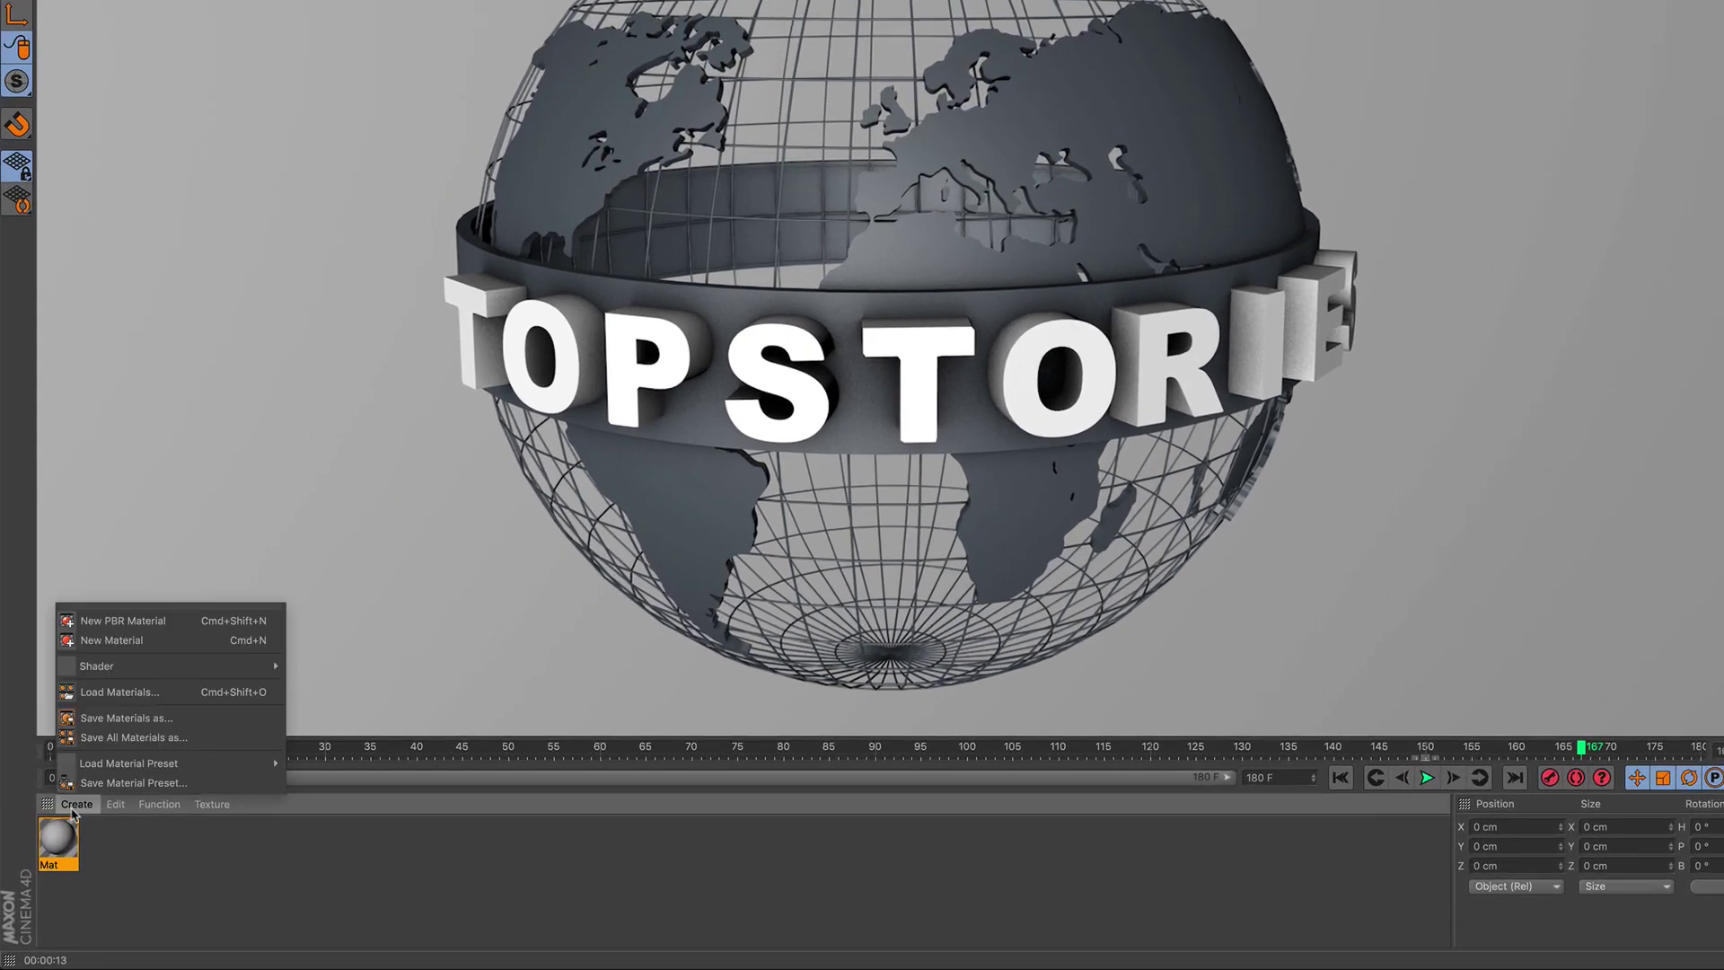
click(111, 640)
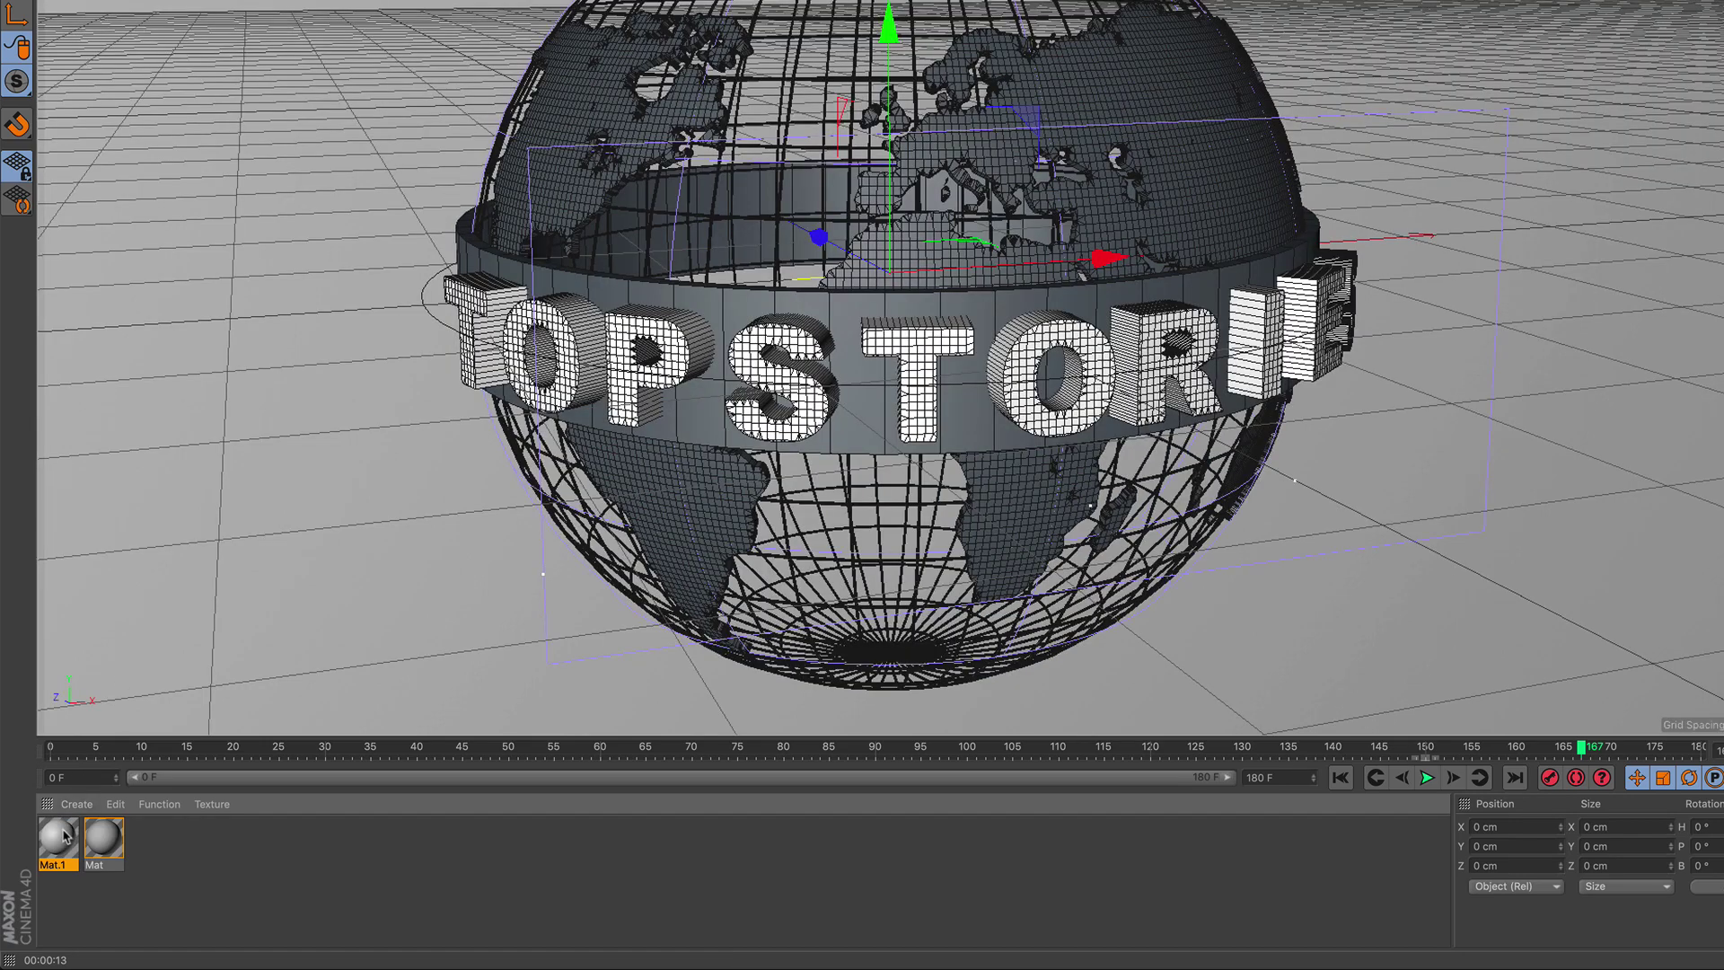
double_click(58, 837)
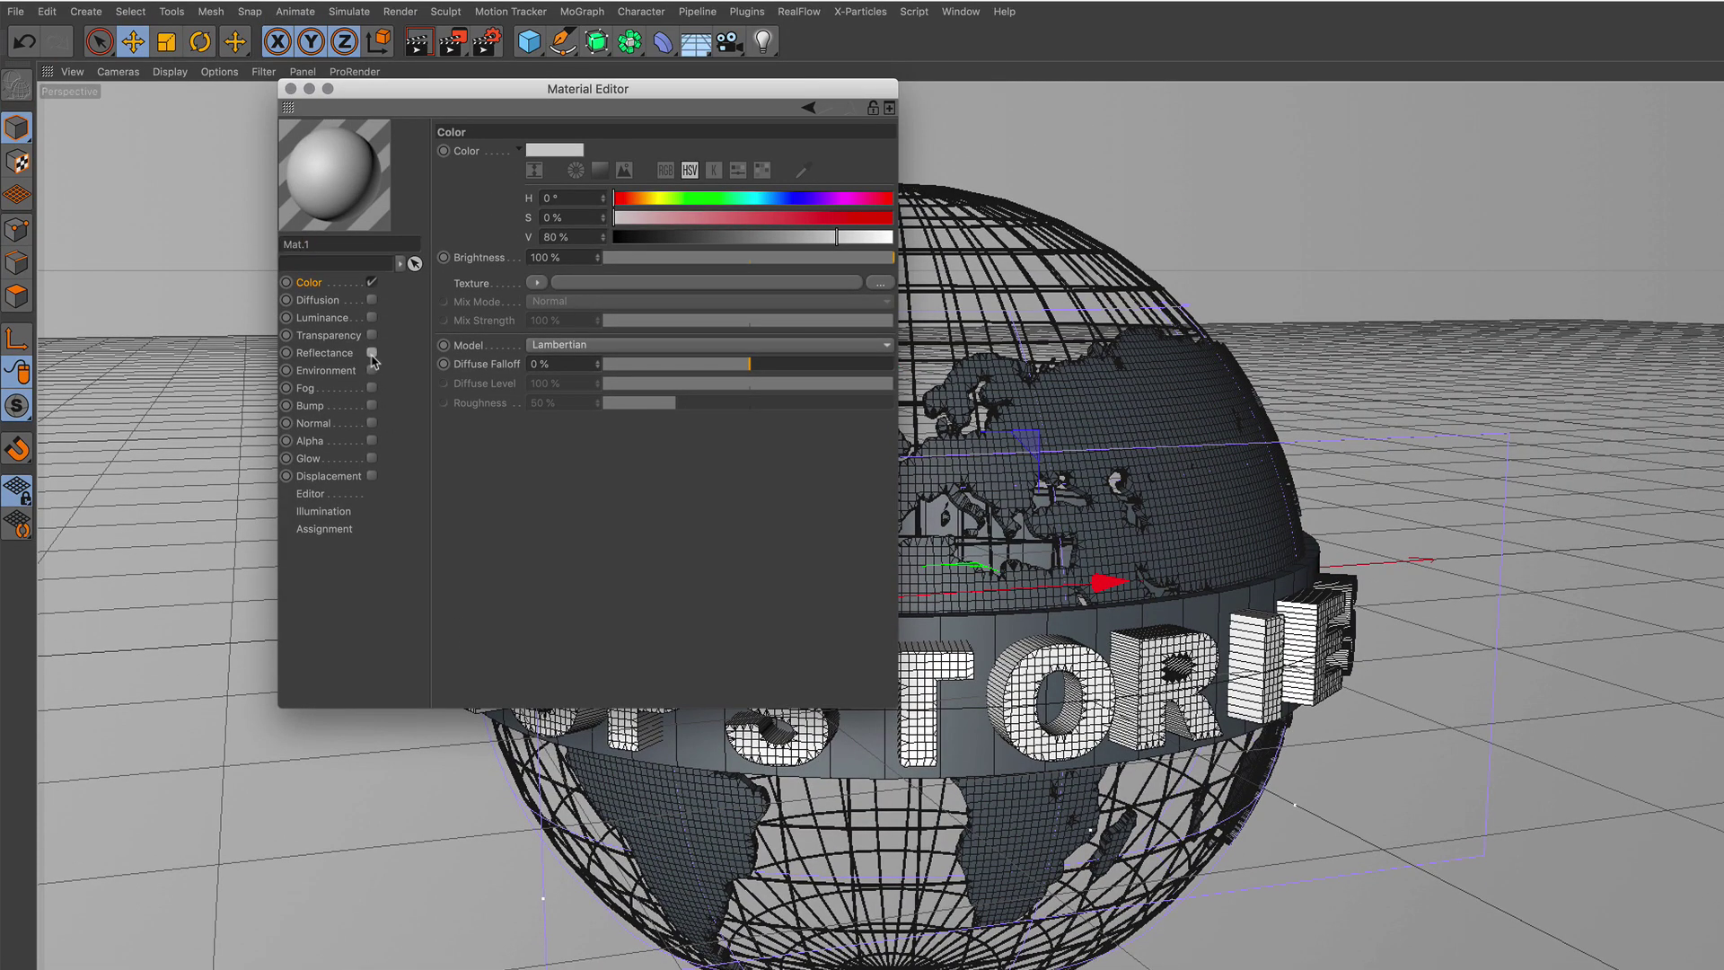
click(372, 282)
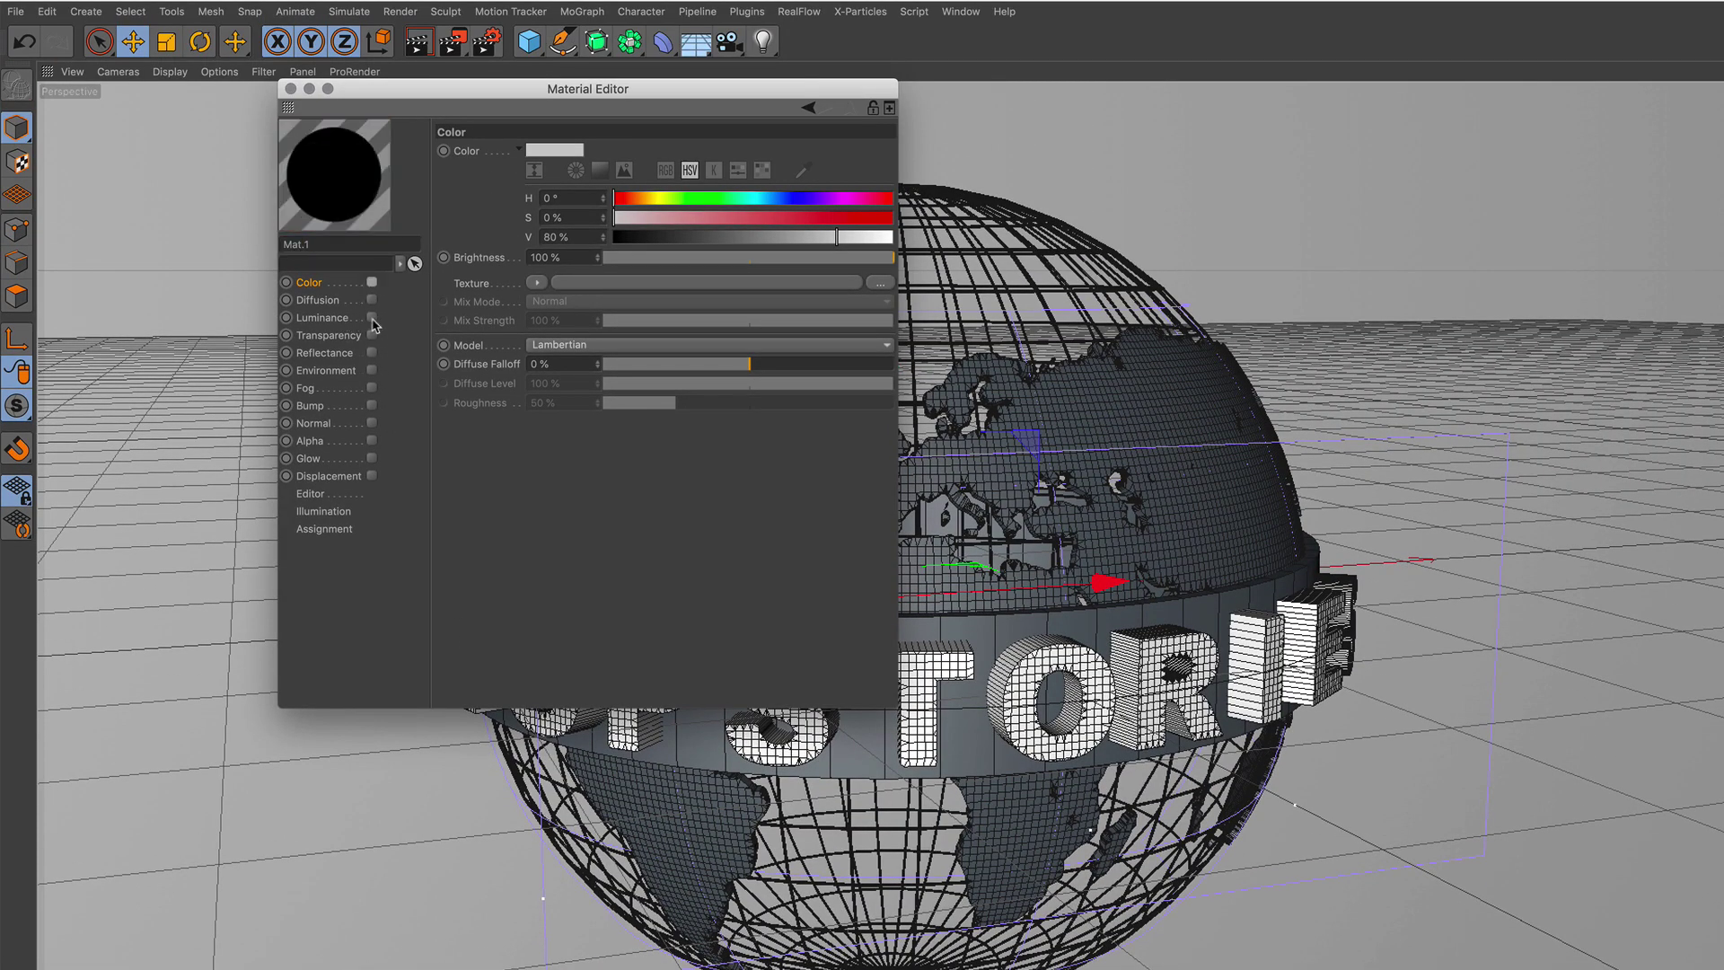
click(372, 318)
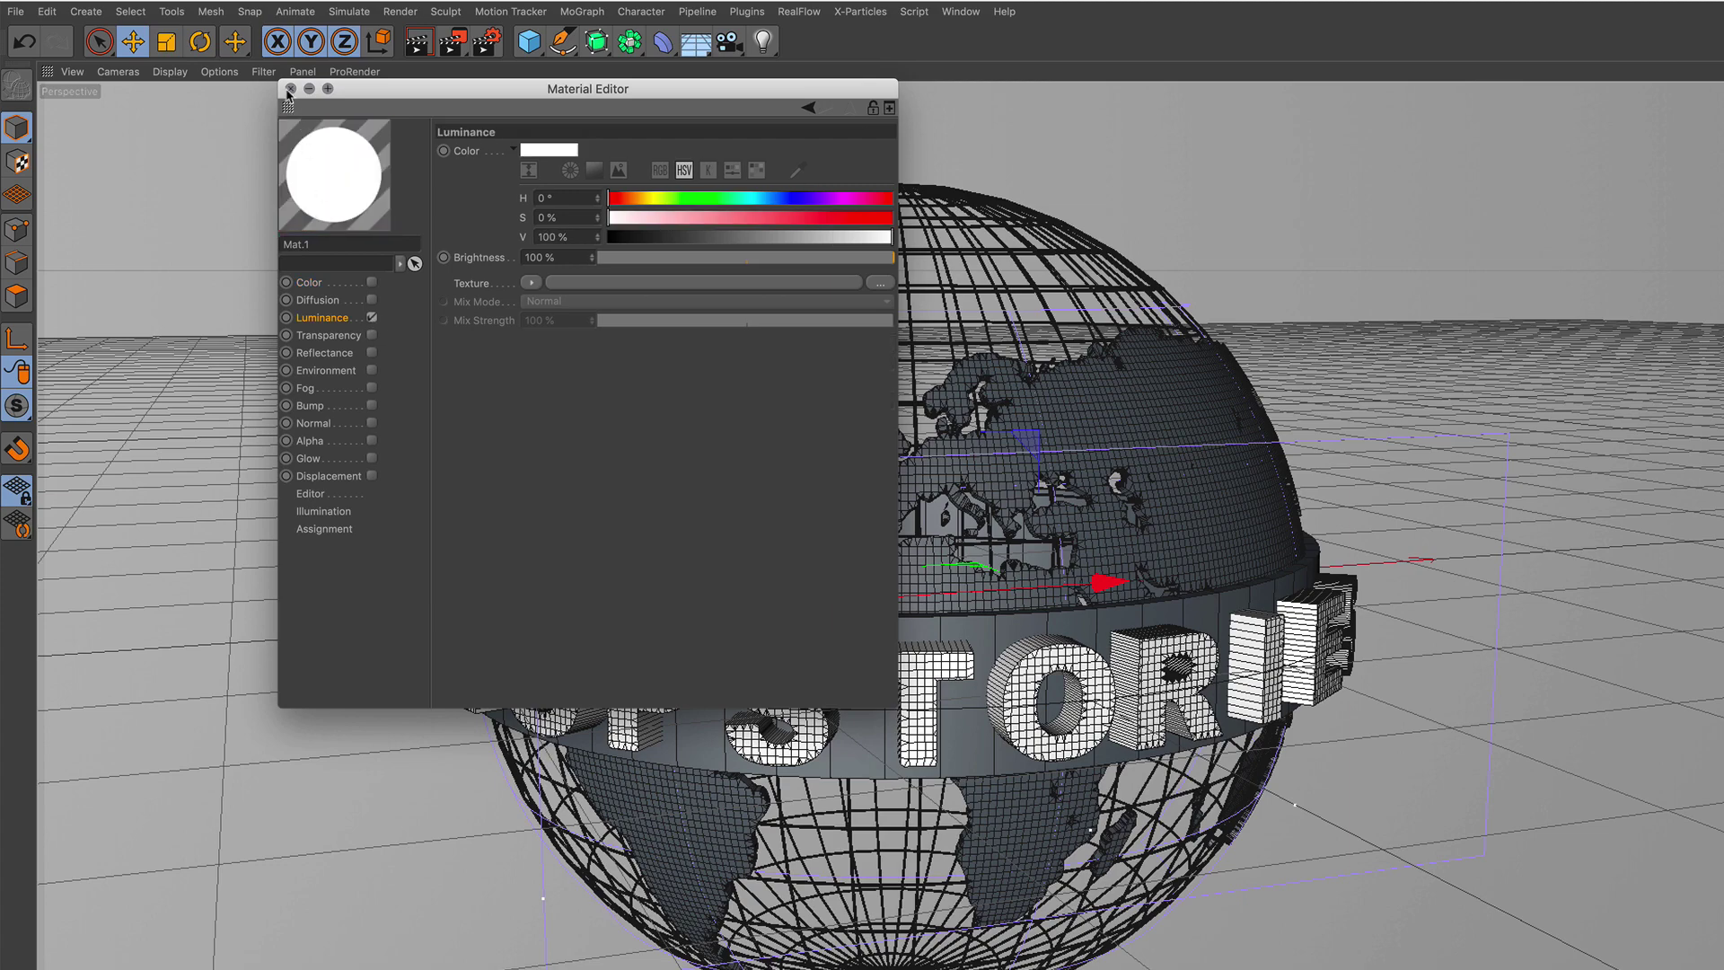
click(291, 89)
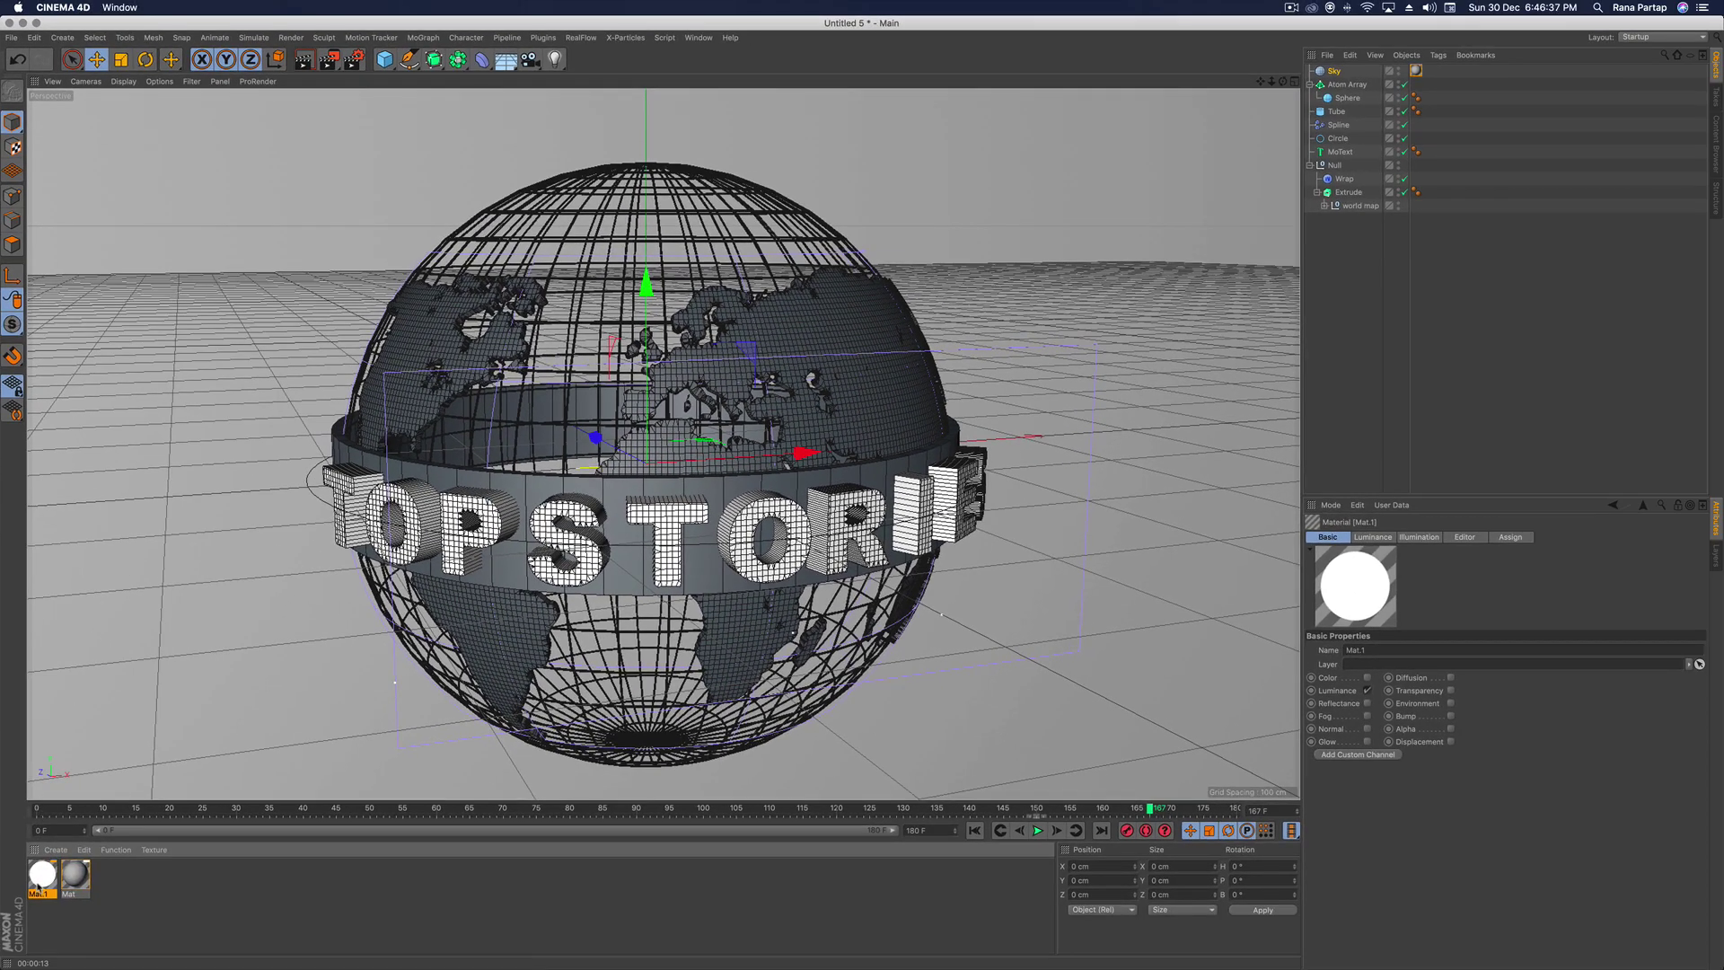
drag(38, 887, 1347, 85)
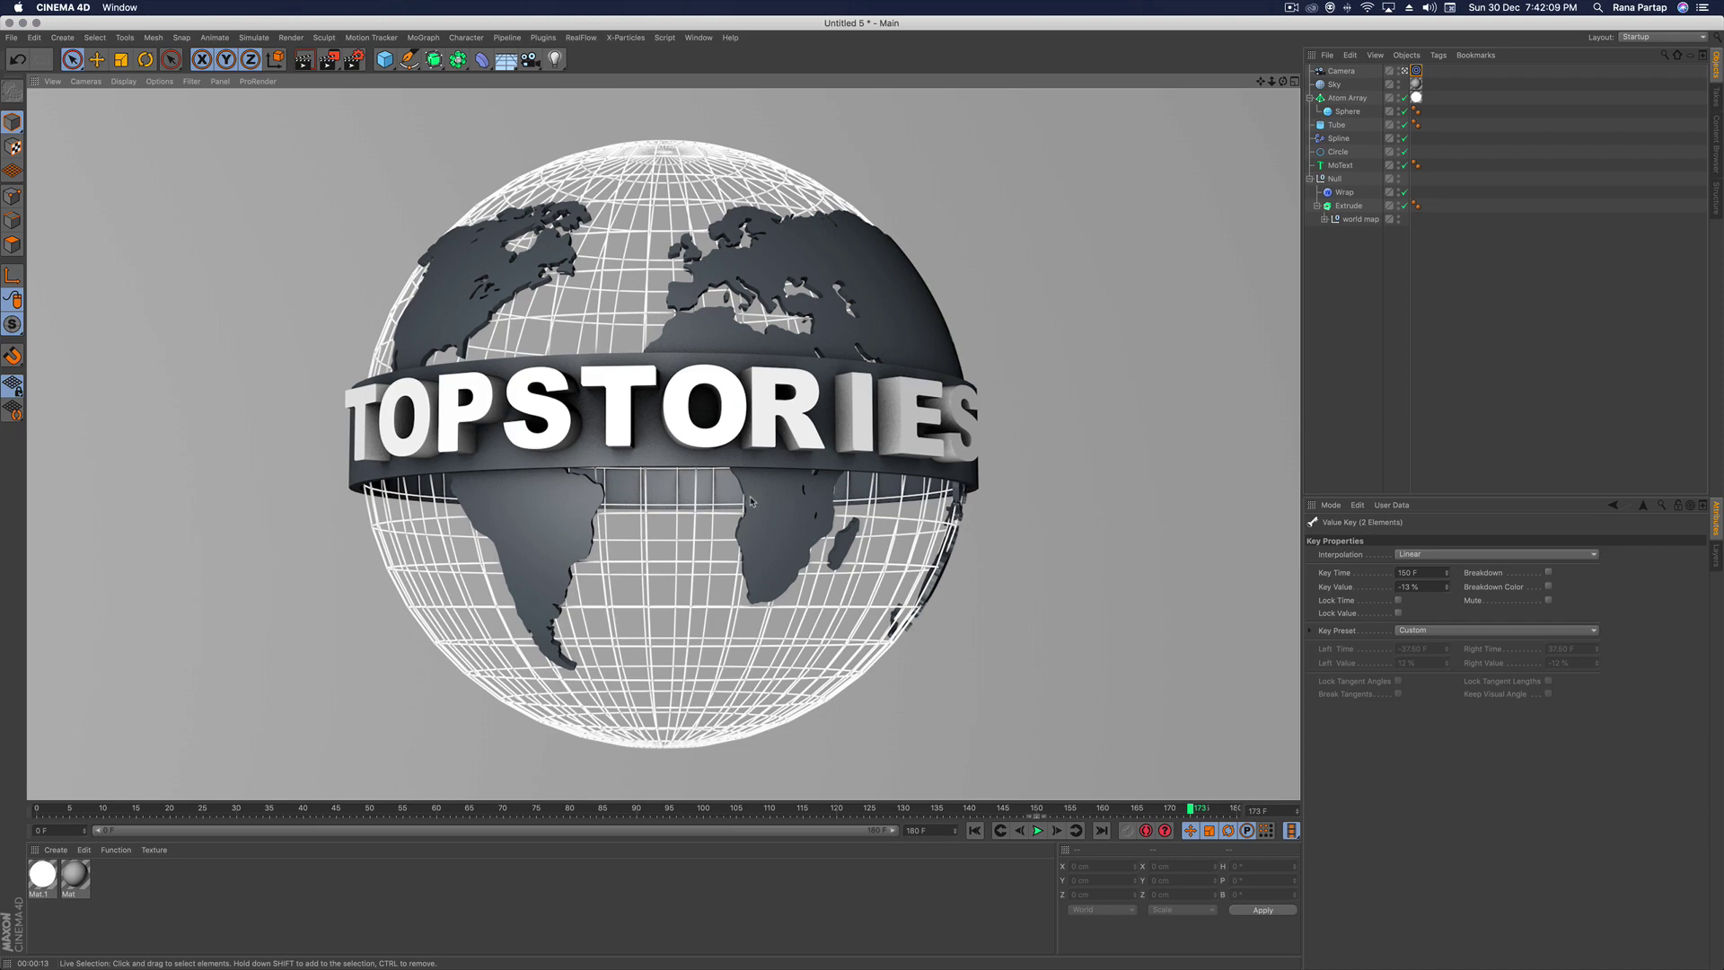
Play the animation from the start to check the title's motion through the camera, and stop playback
click(975, 831)
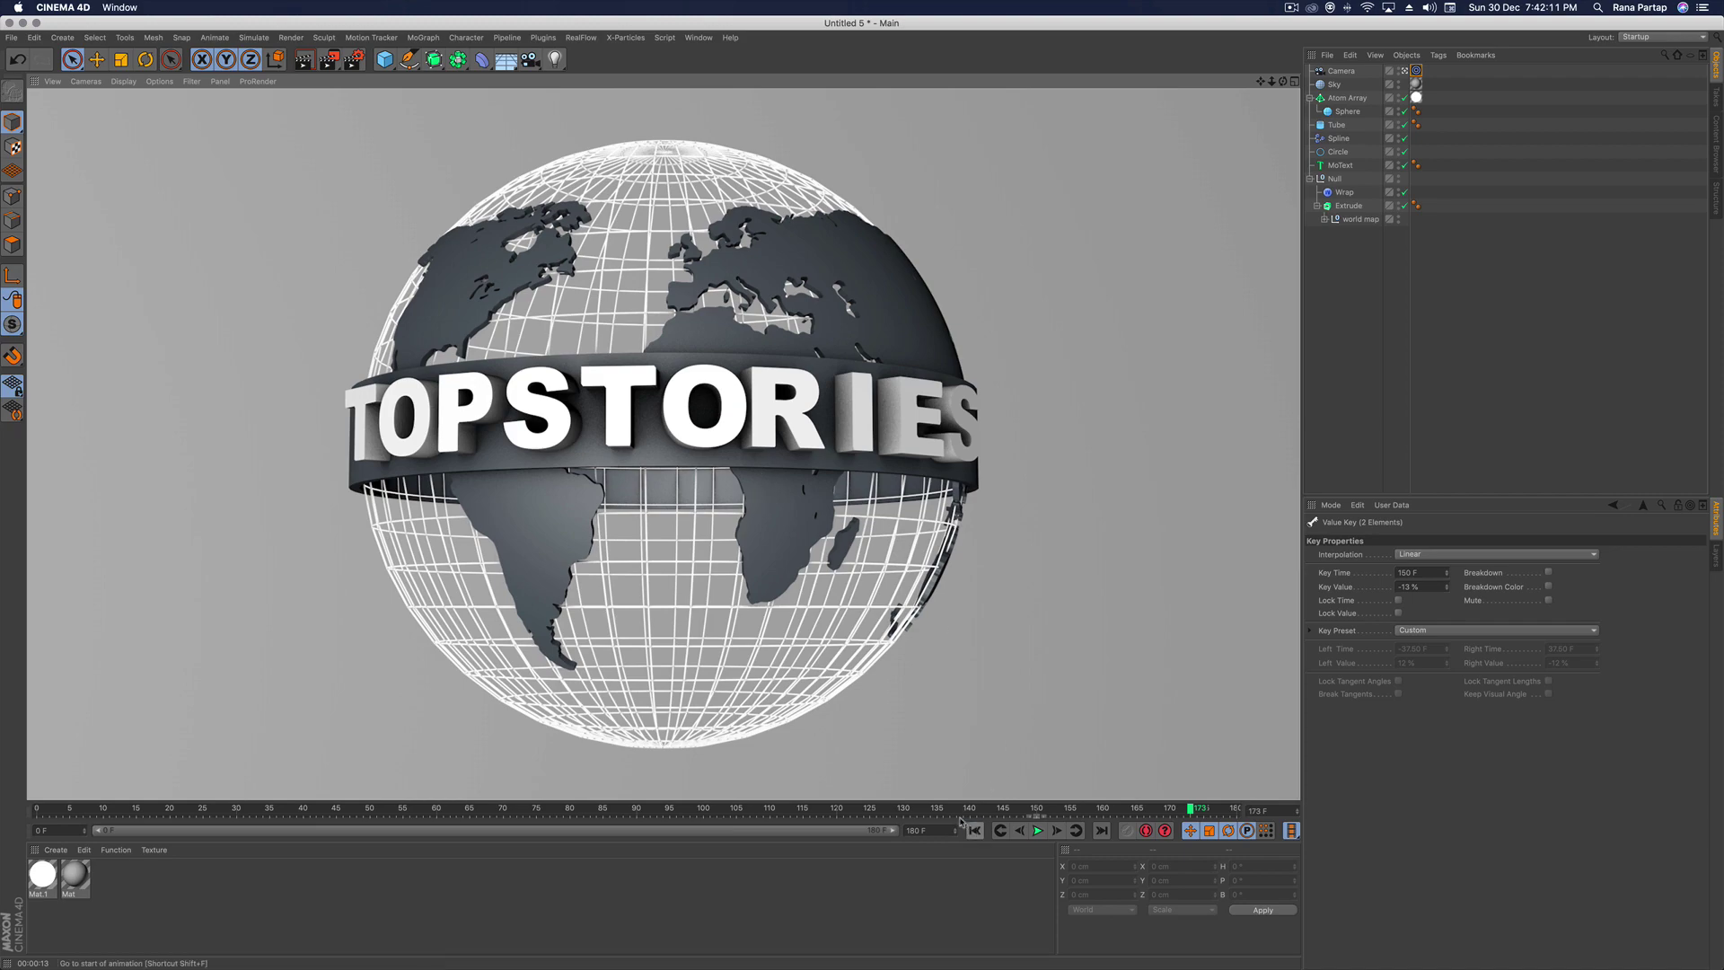
click(1038, 831)
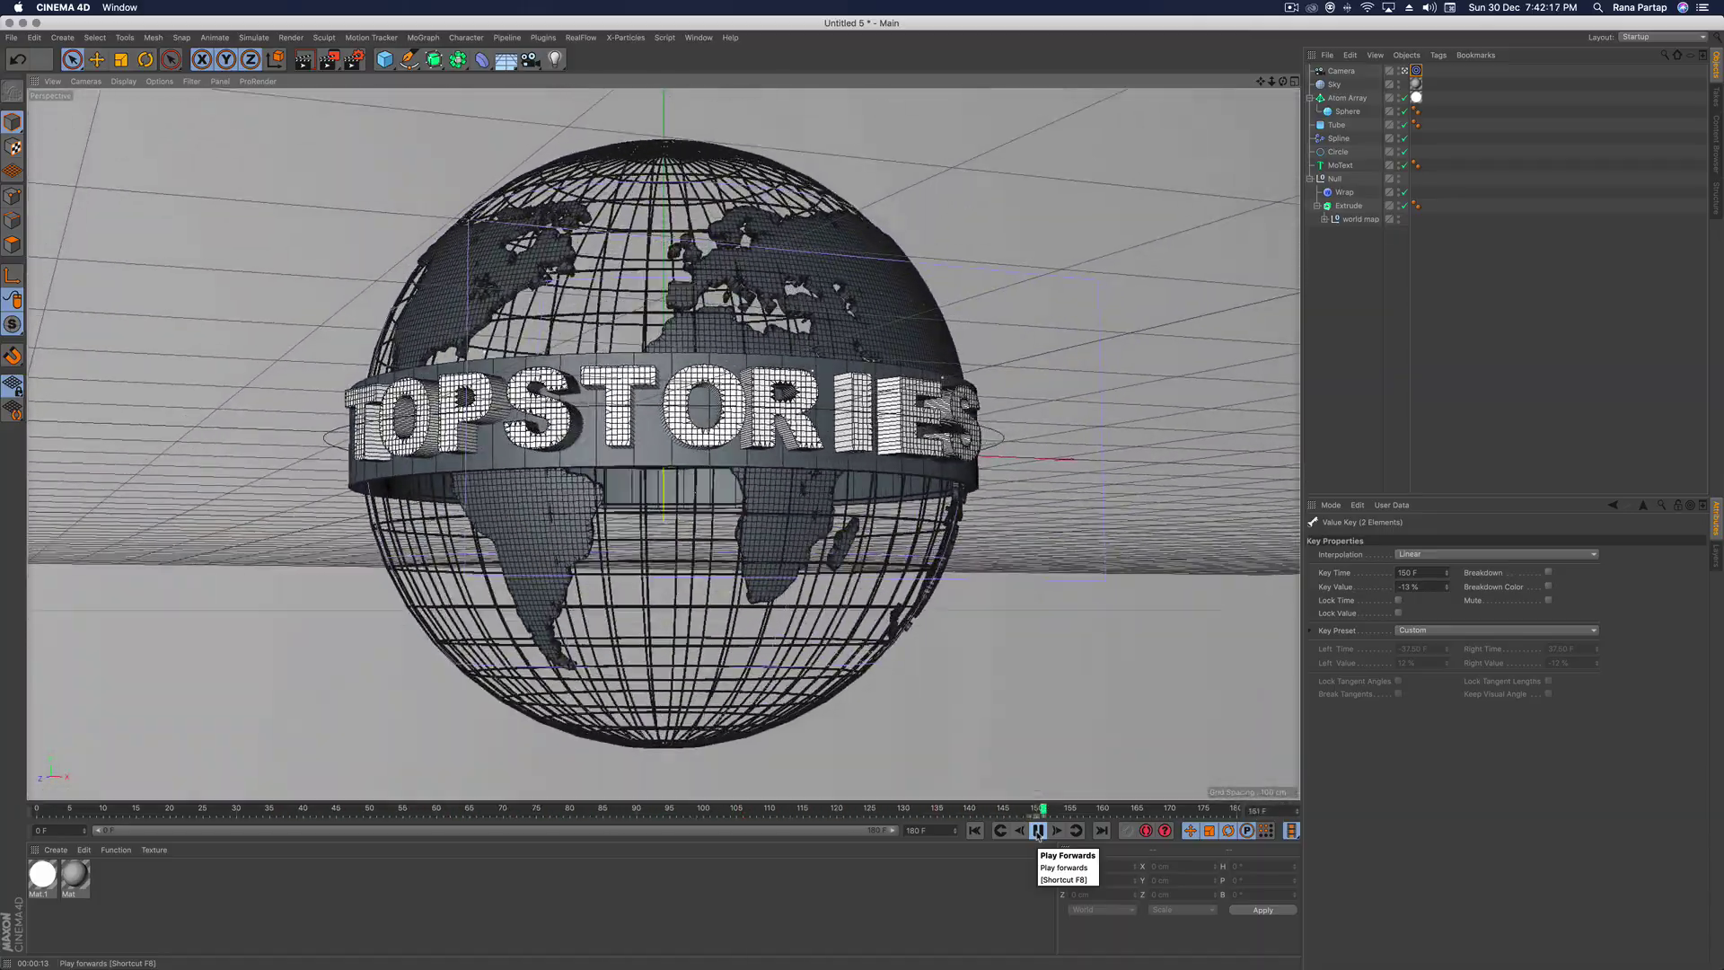
click(1038, 832)
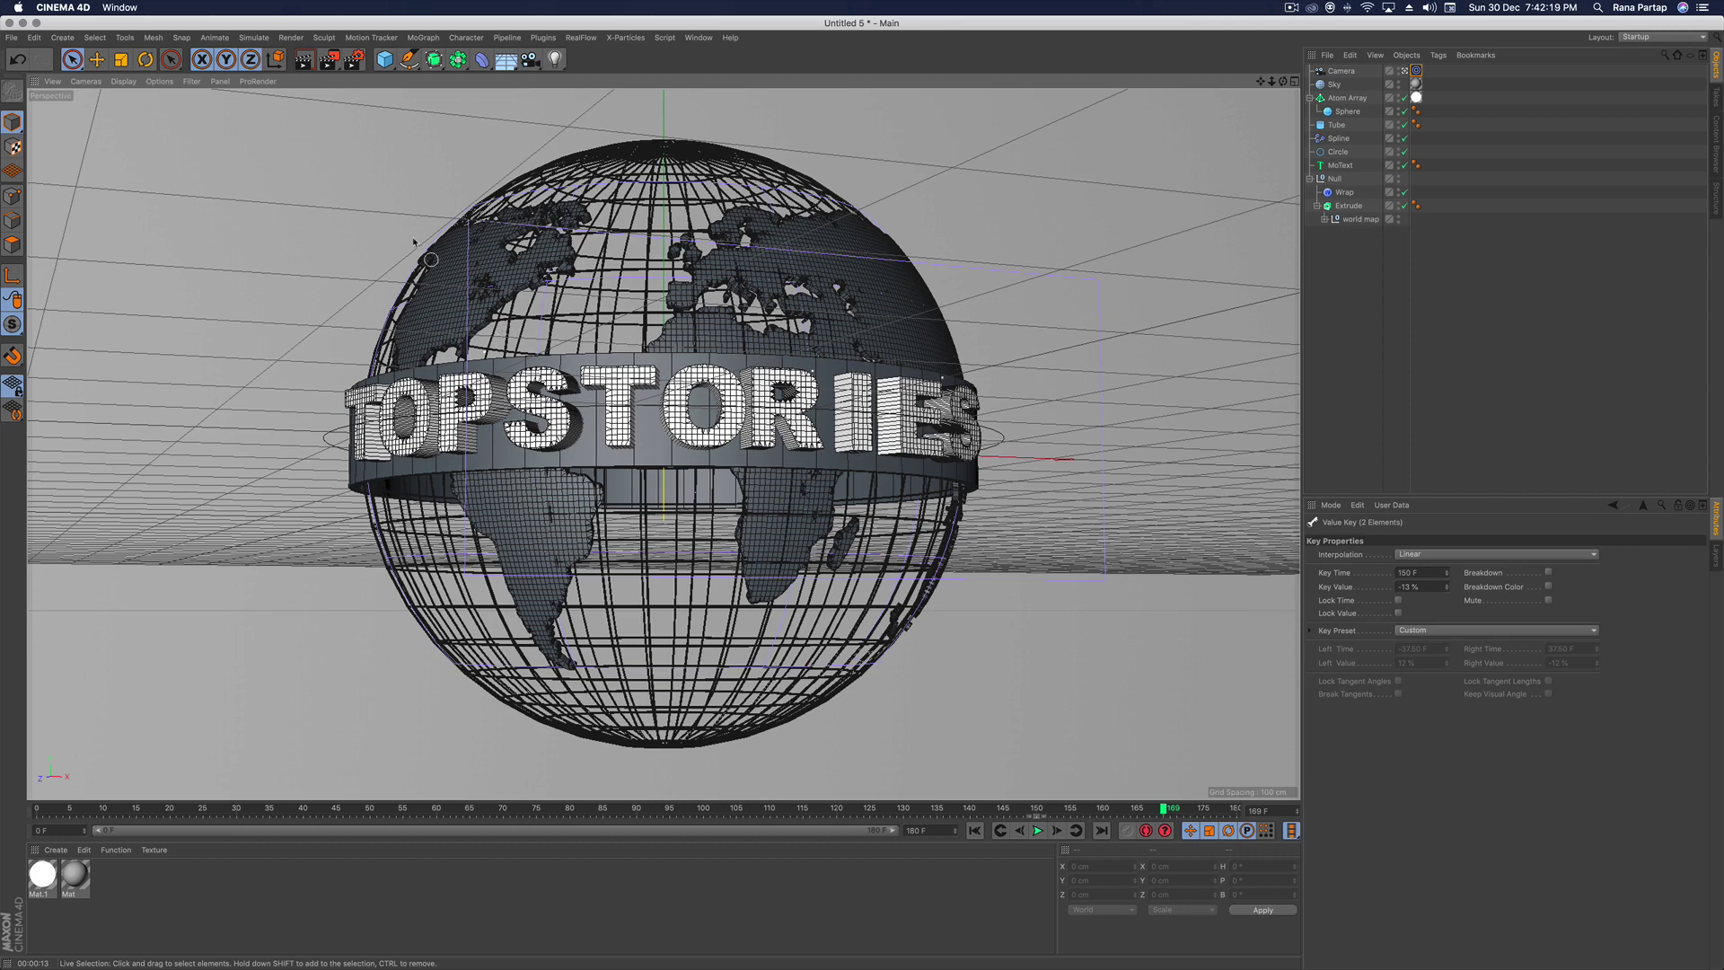